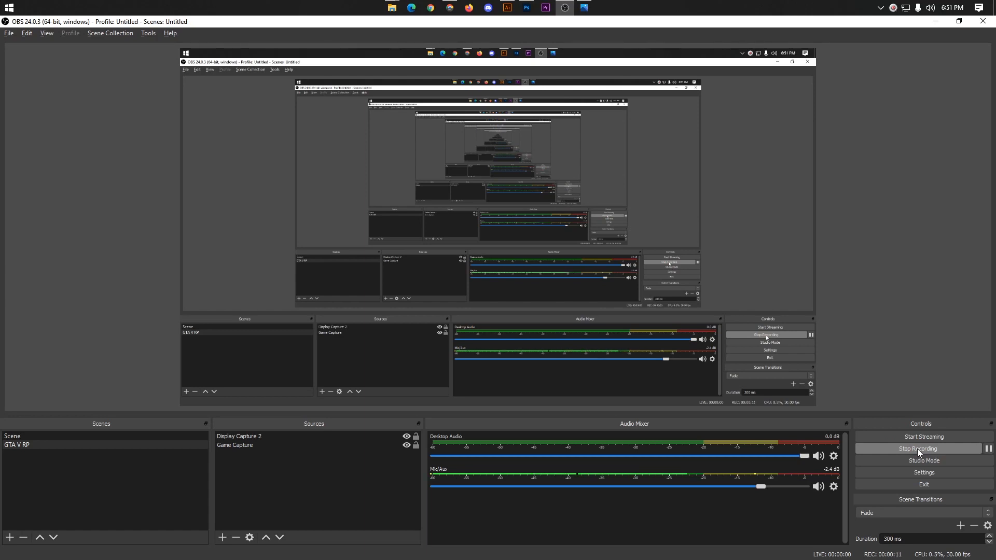
Step: Switch to Photos to view the finished TV advert 3.jpg
left_click(587, 7)
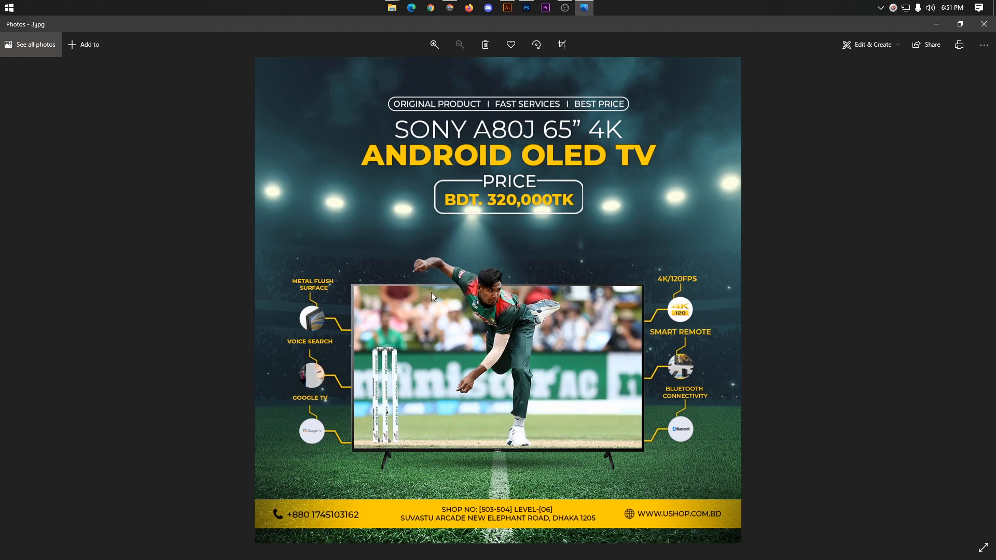
Step: Switch to Chrome and look over the Become A Designer group and the GDDS Ltd page on Facebook
left_click(453, 10)
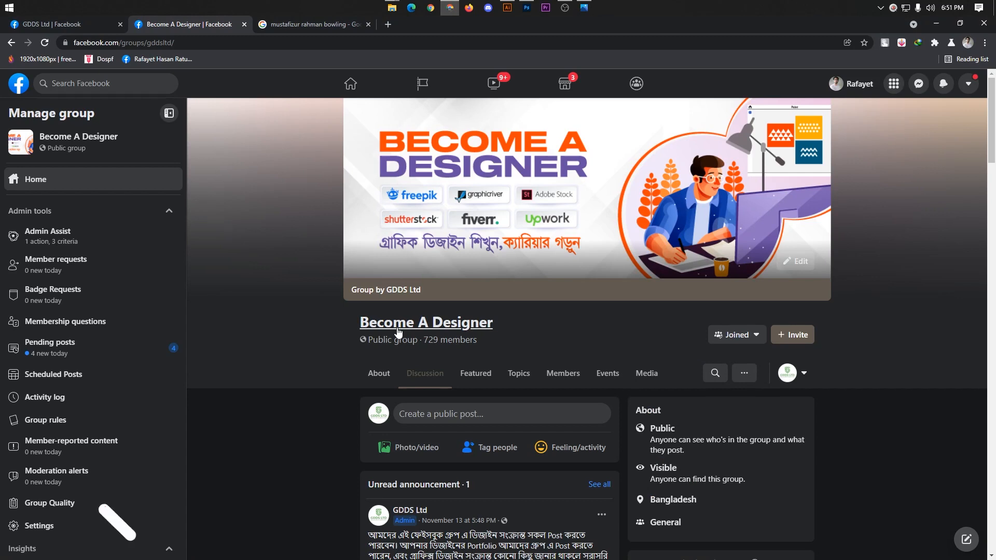
scroll(377, 318, "down", 2)
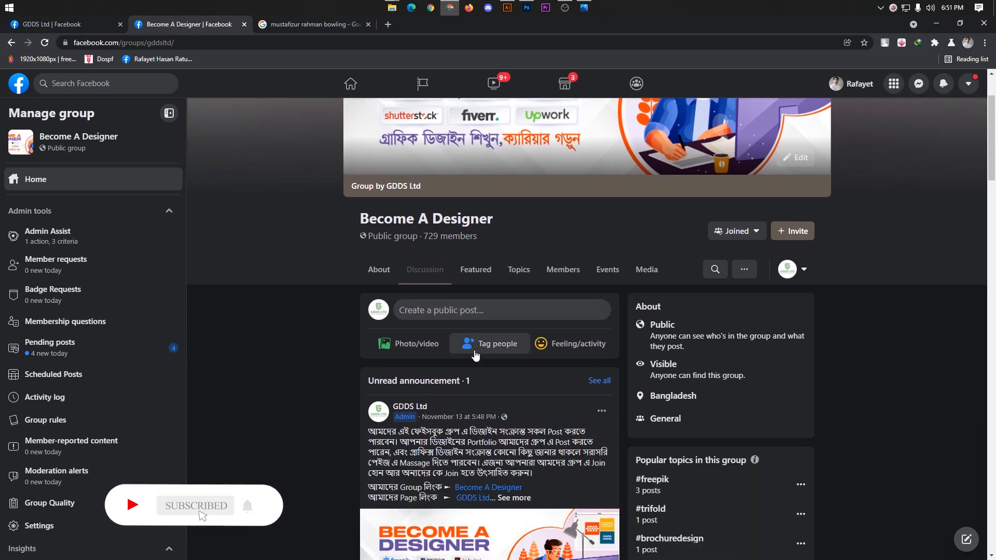
scroll(512, 339, "up", 2)
scroll(623, 329, "down", 2)
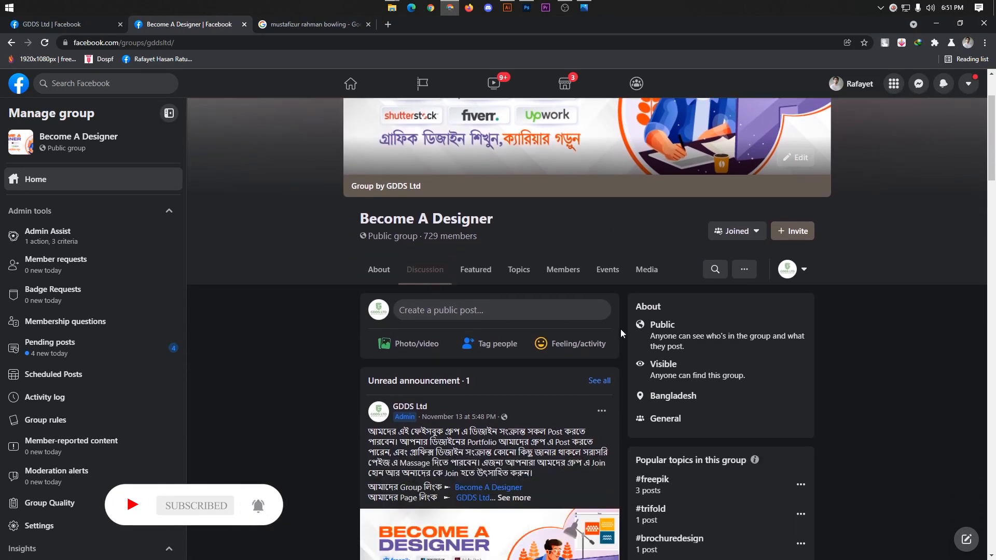
scroll(561, 375, "down", 1)
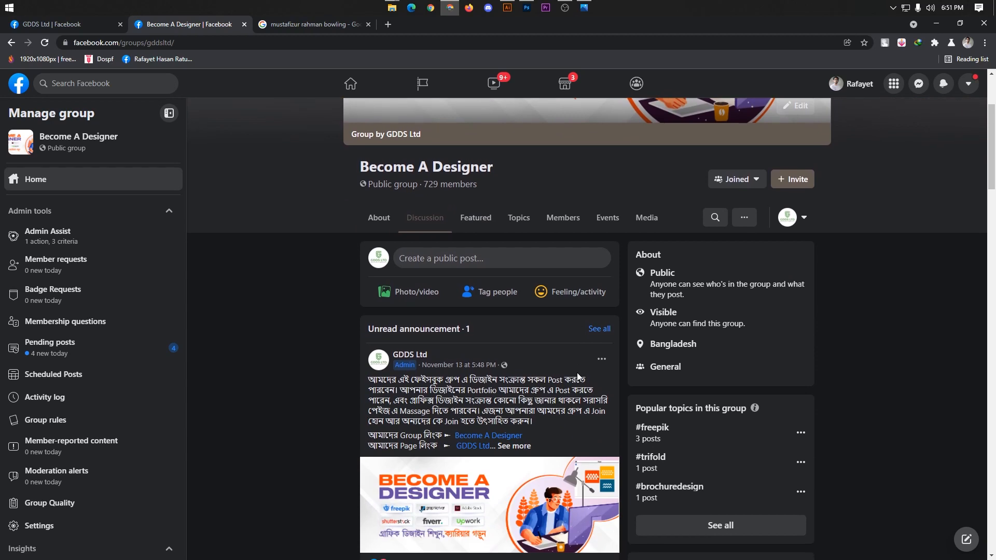
scroll(576, 374, "down", 1)
scroll(531, 363, "up", 1)
scroll(531, 362, "up", 3)
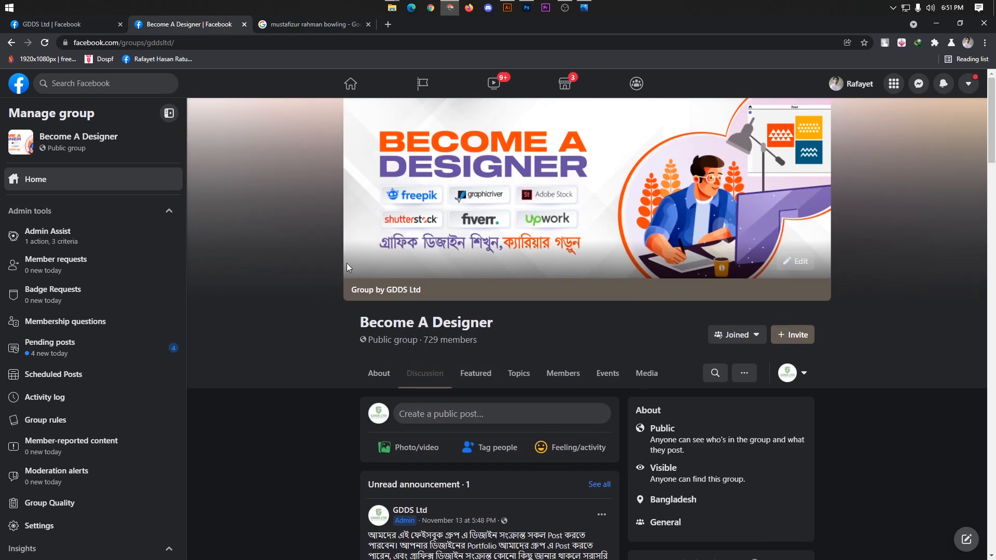
left_click(85, 24)
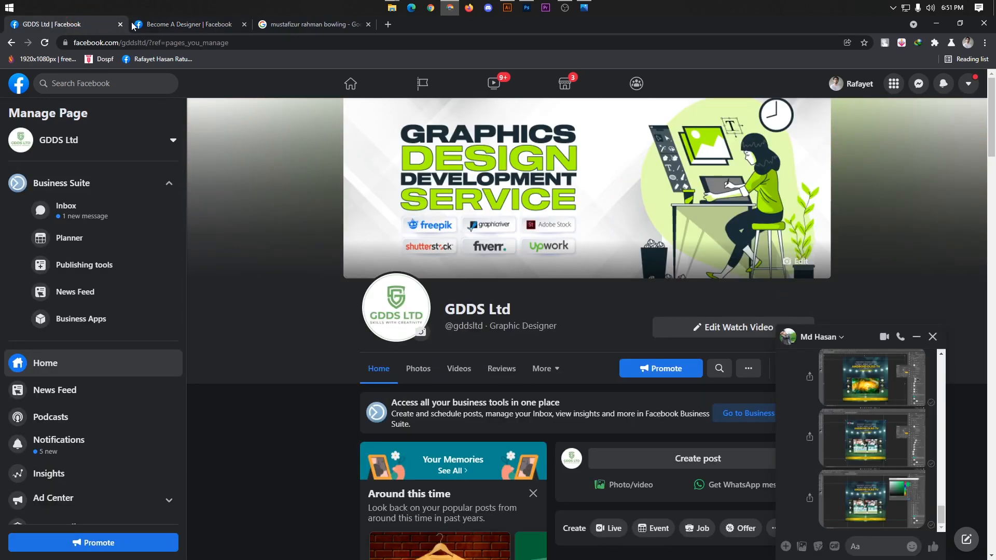
left_click(166, 25)
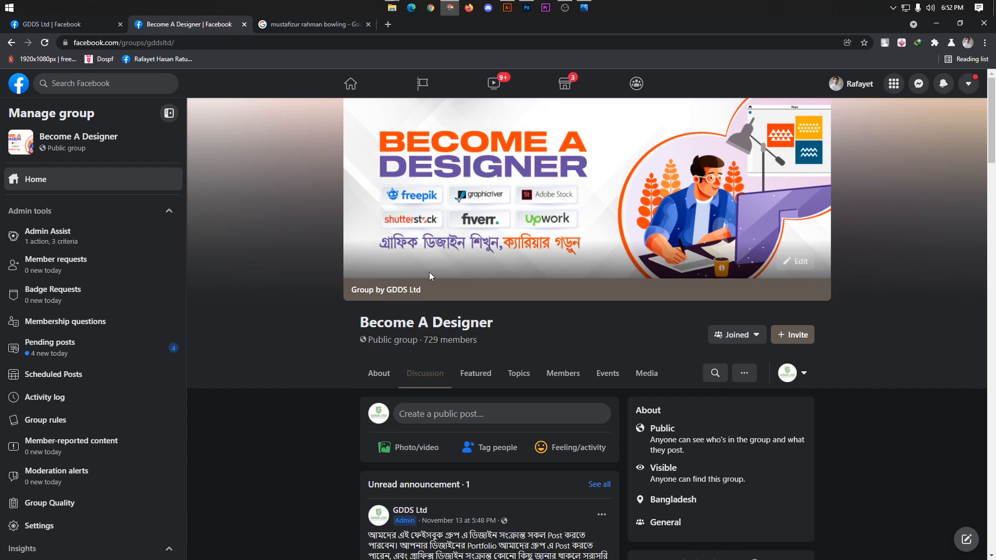
scroll(456, 272, "down", 2)
scroll(496, 274, "up", 2)
Step: Switch to Photoshop and create a new 1080 x 1080 pixel RGB document at 300 pixels/inch with a white background
left_click(527, 7)
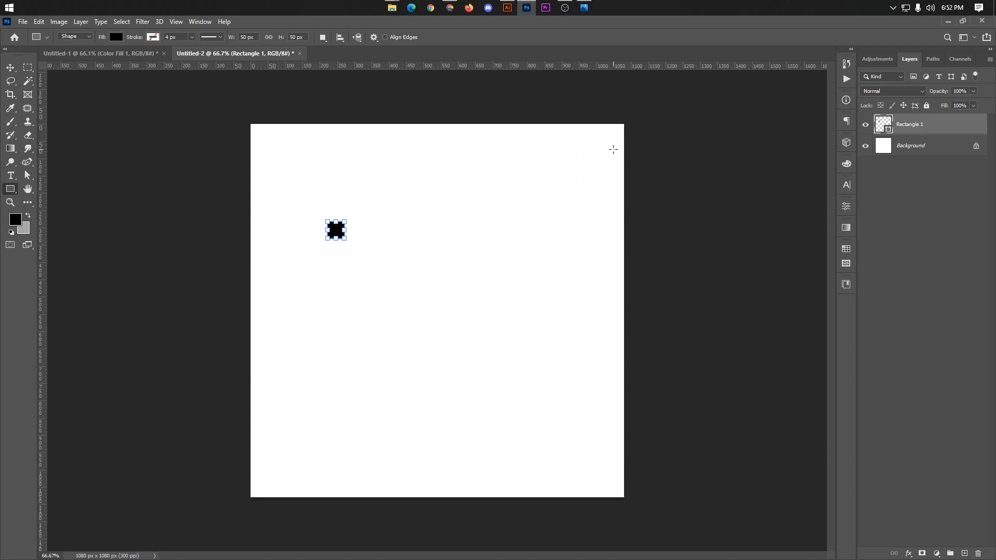
left_click(260, 173)
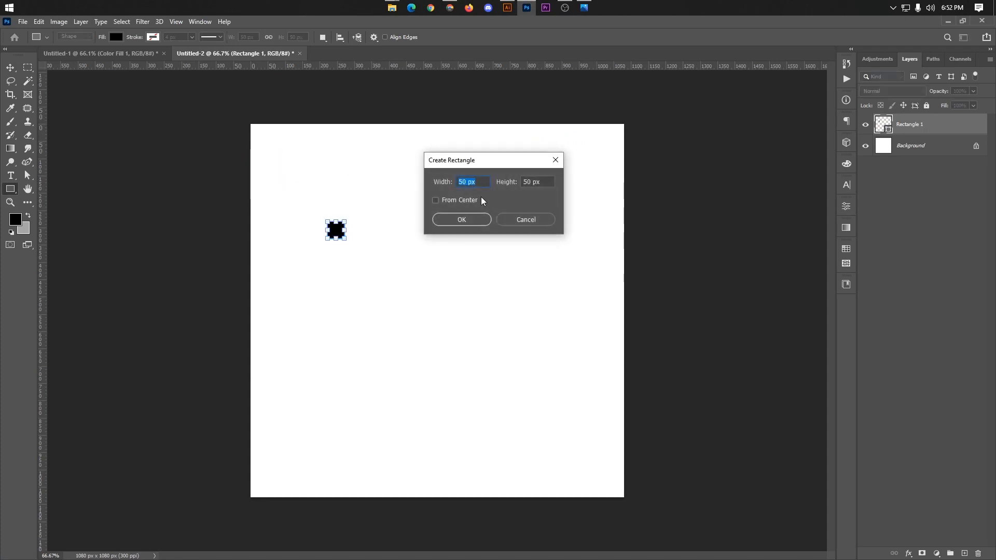
left_click(527, 217)
left_click(9, 68)
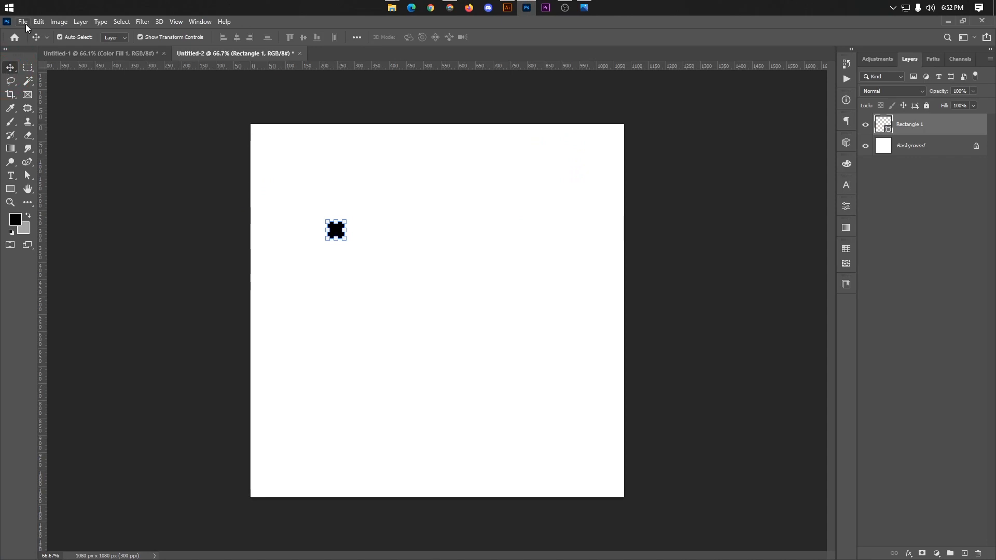
key("ctrl+n")
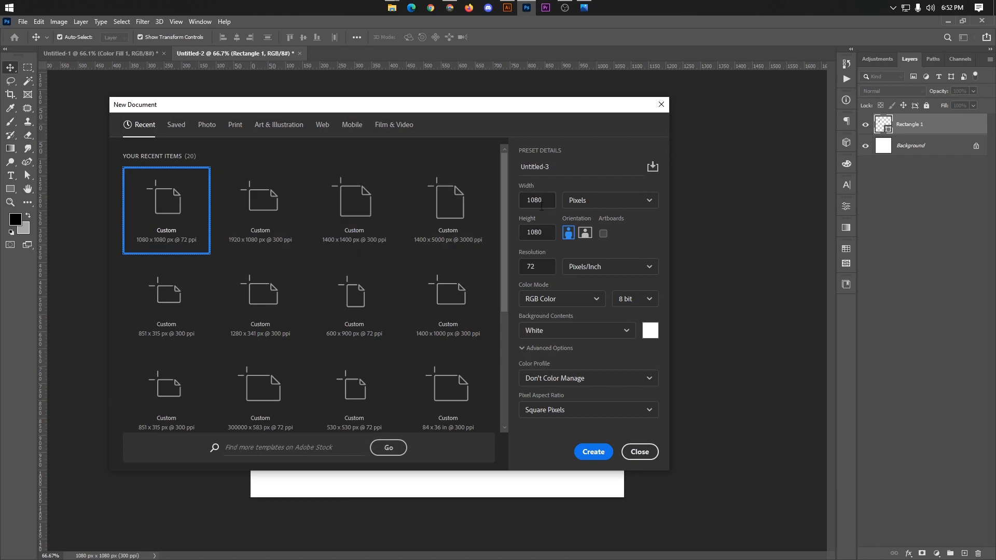
left_click(541, 206)
left_click(540, 233)
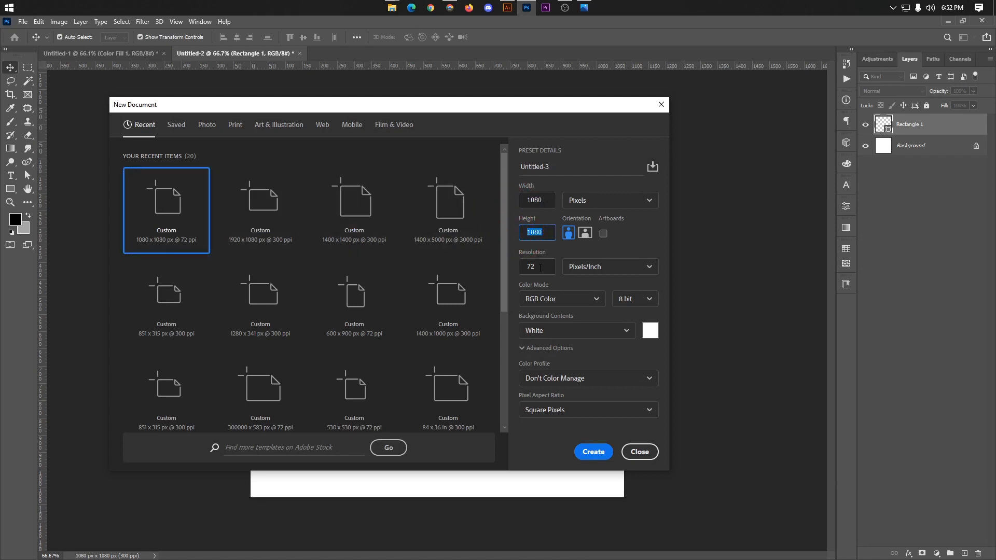
left_click(541, 269)
type("300")
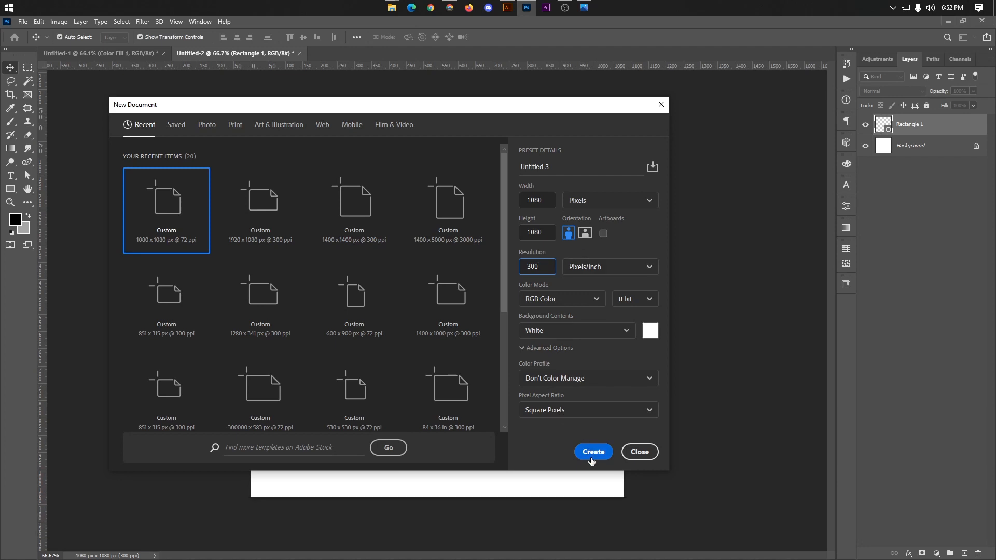
left_click(592, 455)
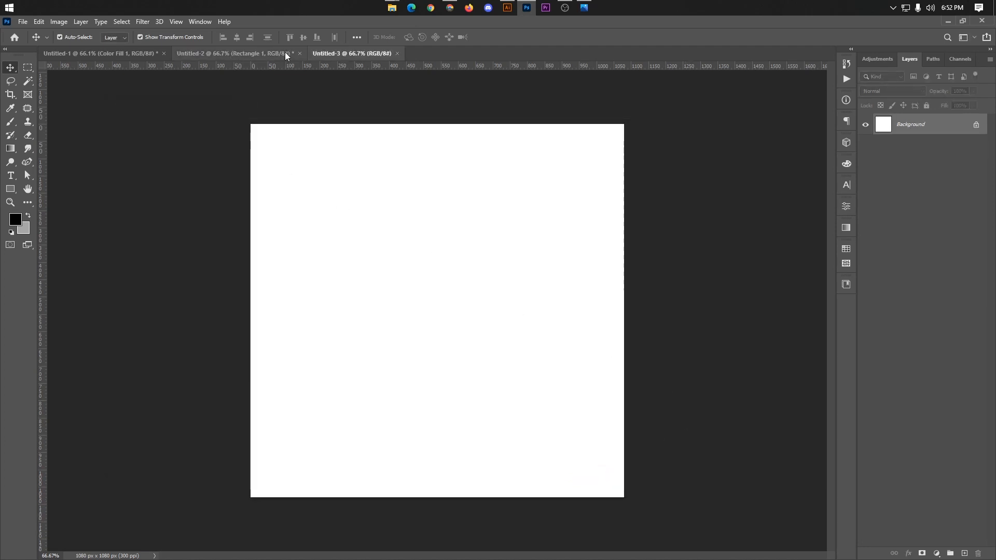
Step: Close the Untitled-2 document without saving its changes
left_click(286, 56)
left_click(300, 53)
left_click(493, 222)
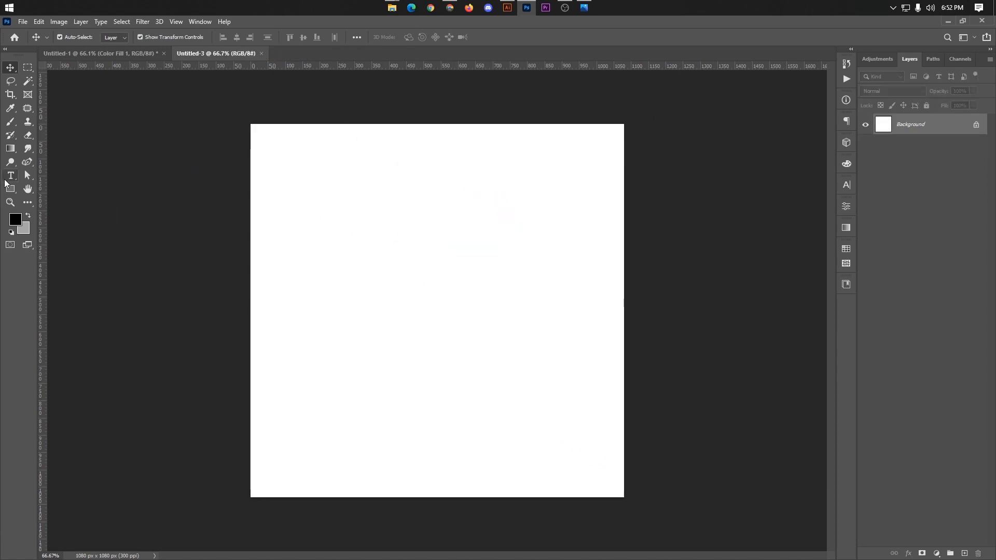
Step: Create a rectangle 50 px wide and 50 px high on the blank canvas
left_click(8, 187)
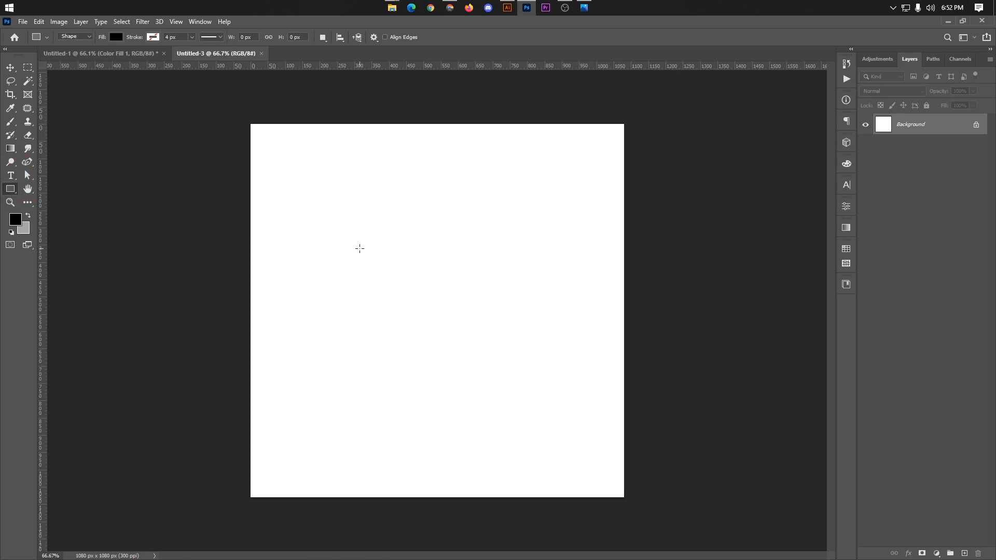
left_click(360, 248)
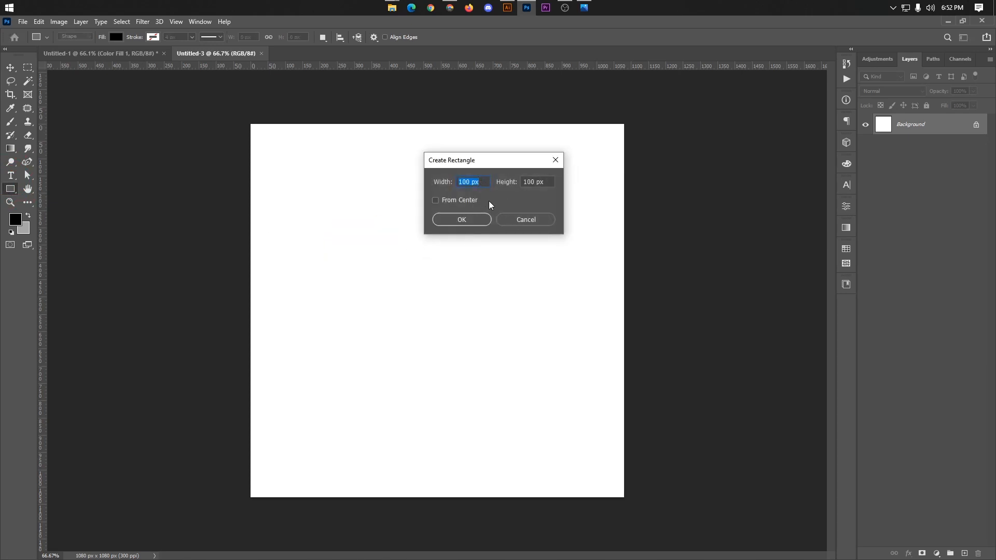
type("500")
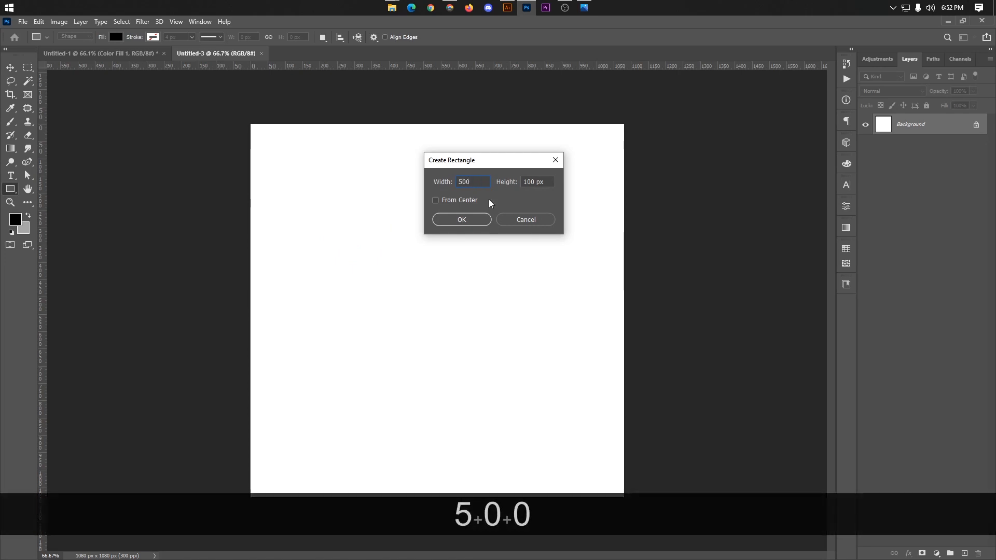
key("BackSpace")
key("ctrl+a")
key("ctrl+c")
left_click(530, 184)
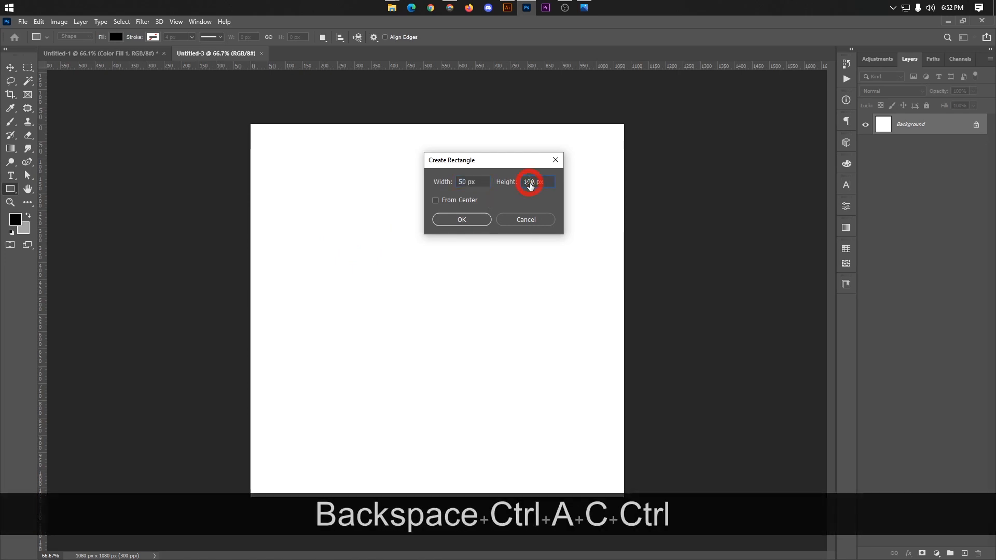
key("ctrl+a")
key("ctrl+v")
left_click(462, 219)
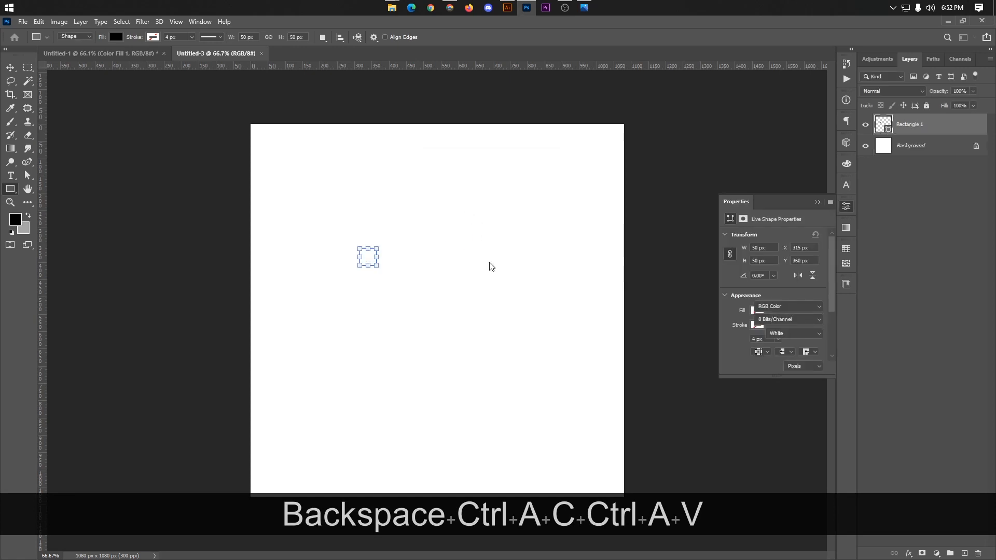
Step: Move the square into the canvas's upper-left corner and place guides along its lower and right edges
left_click(10, 68)
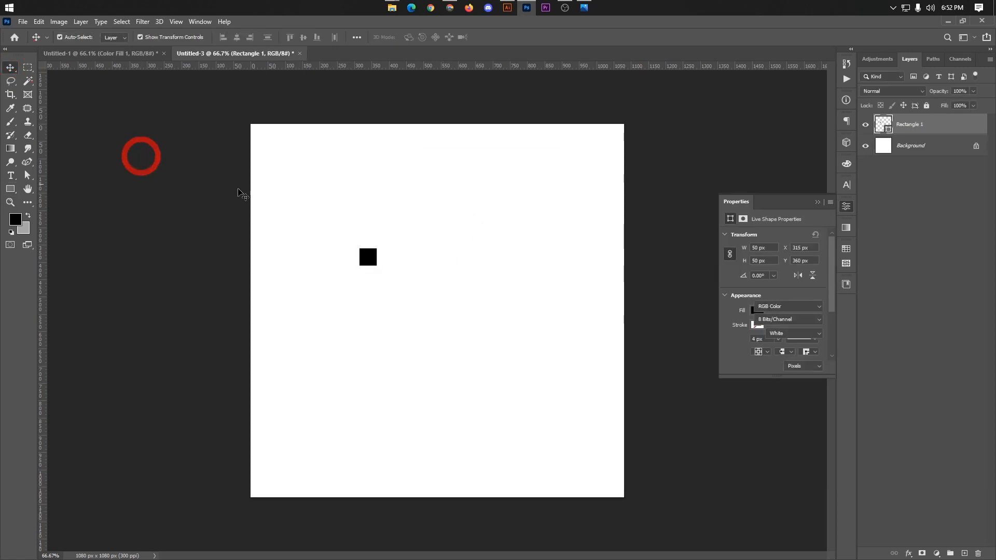
left_click_drag(364, 262, 256, 137)
left_click_drag(329, 67, 310, 140)
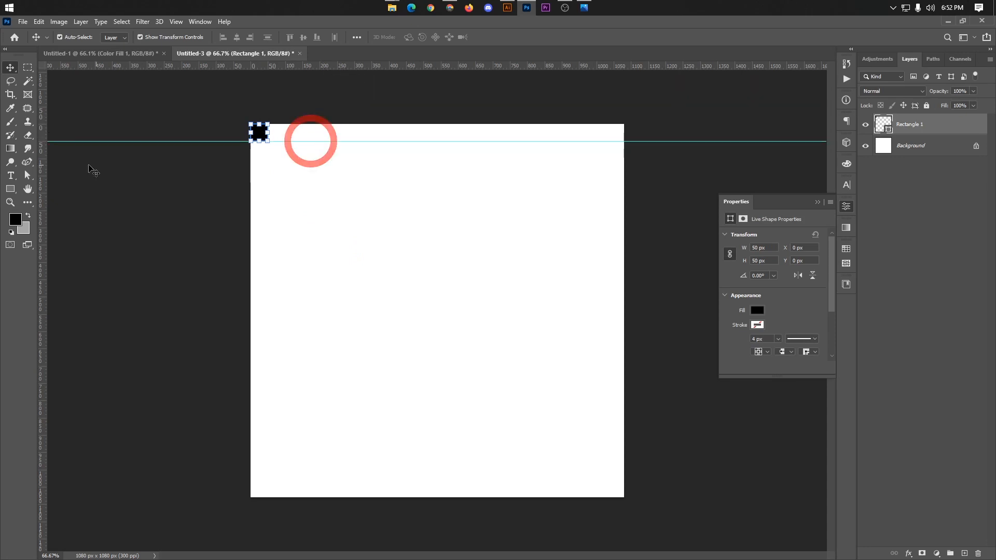
left_click_drag(42, 169, 269, 185)
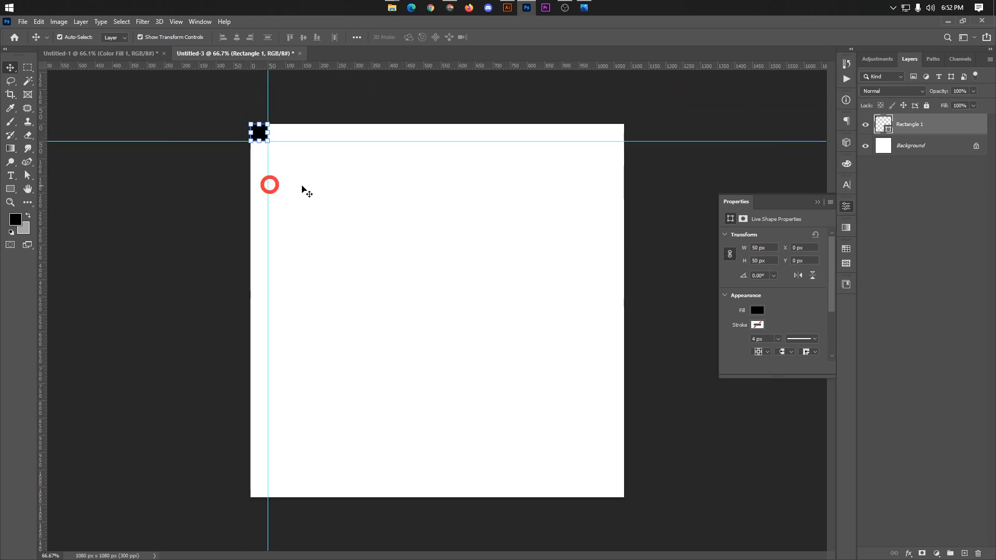
Step: Move the square into the canvas's lower-right corner and place guides along its upper and left edges
left_click(306, 192)
left_click_drag(258, 141, 612, 497)
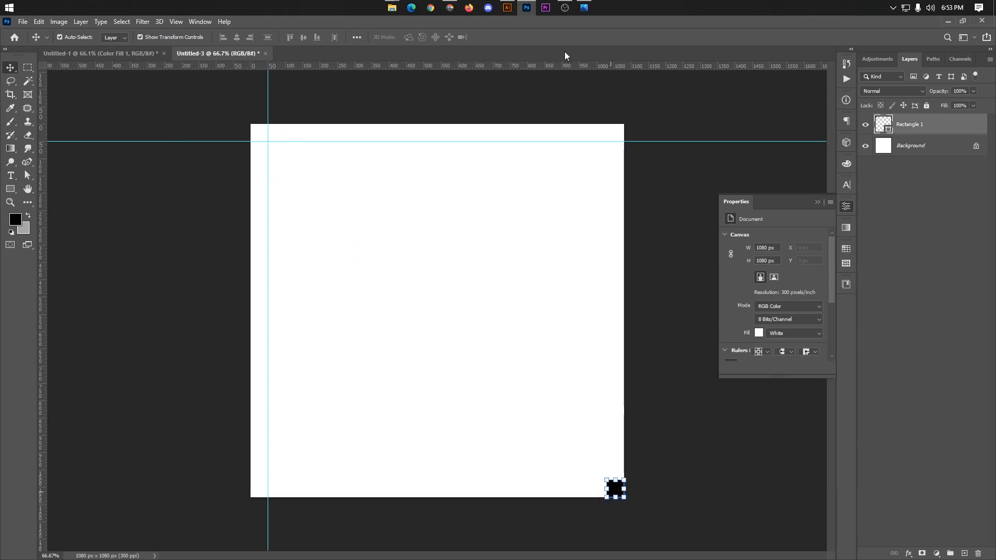
left_click_drag(565, 67, 523, 478)
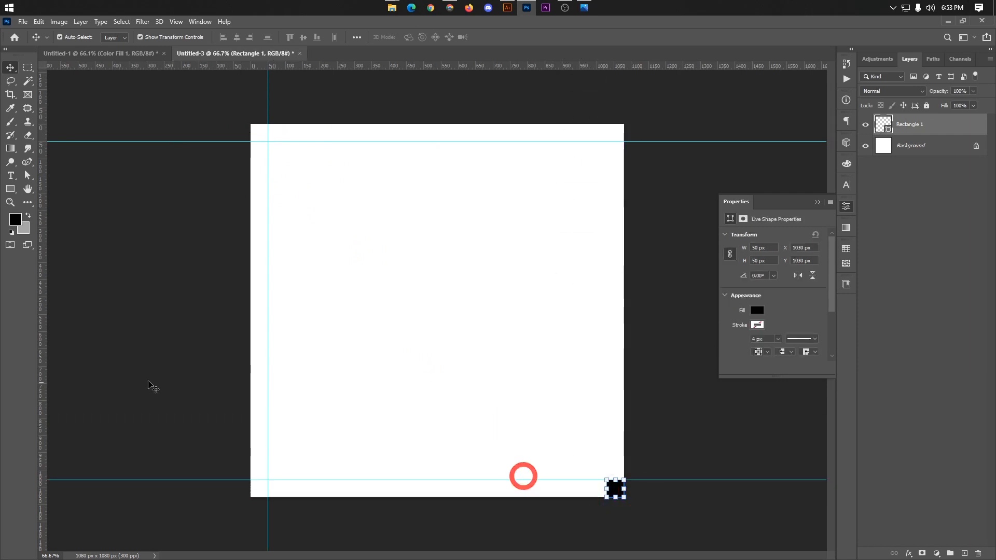
left_click_drag(42, 356, 605, 396)
Step: Delete the black margin-measuring square from the canvas's lower-right corner
left_click(625, 499)
left_click(616, 487)
key("BackSpace")
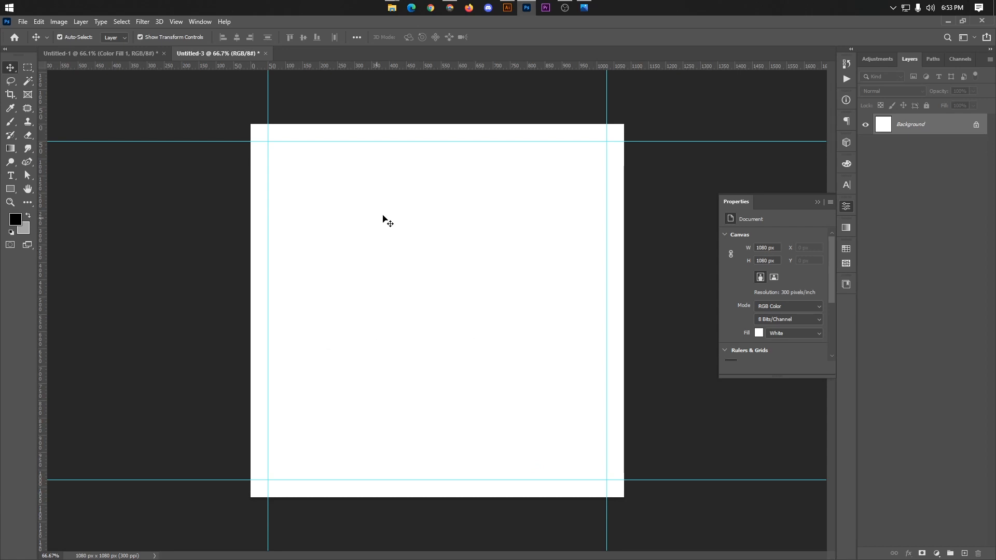
Step: Check the layout of the finished TV advert 3.jpg in Photos and return to Photoshop
left_click(584, 8)
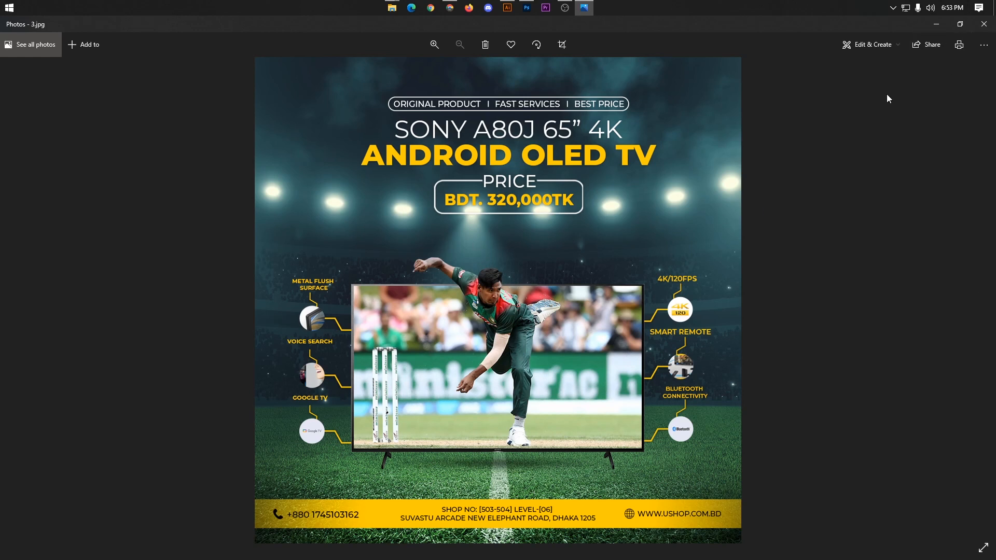
left_click(945, 25)
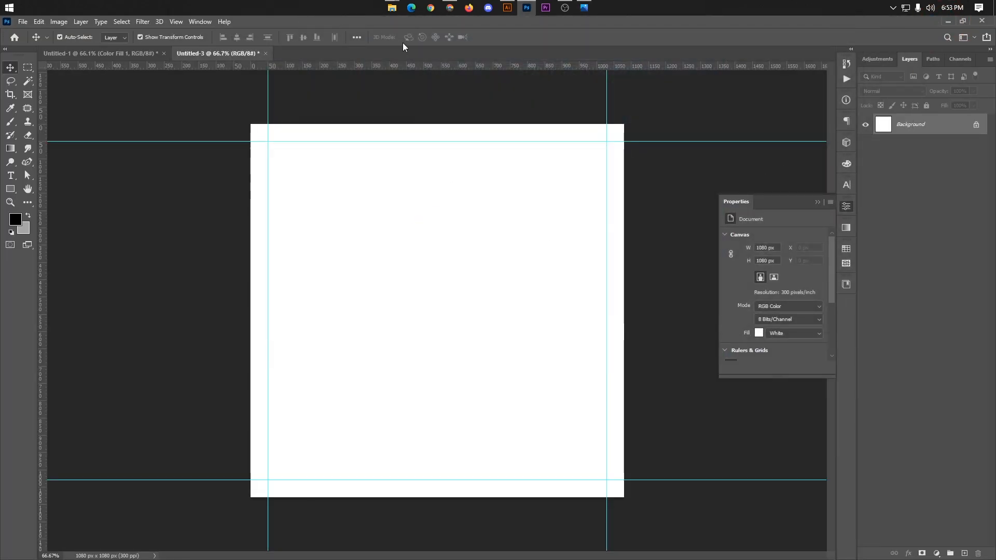
Step: Place football-stadium-shiny-lights-view-from-field-soccer-concept.jpg from the Background folder in File Explorer into the new Photoshop document
mouse_move(392, 7)
left_click(449, 49)
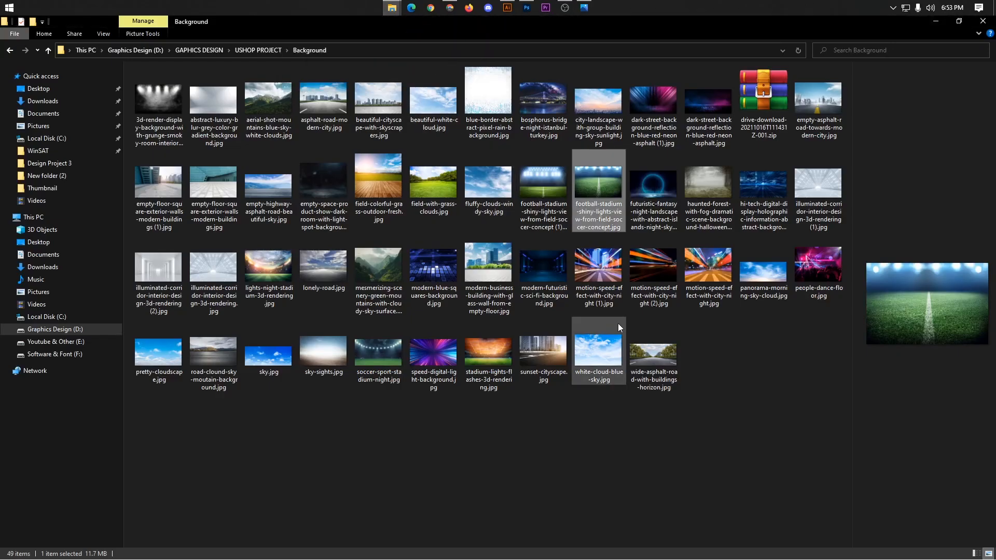
left_click(605, 204)
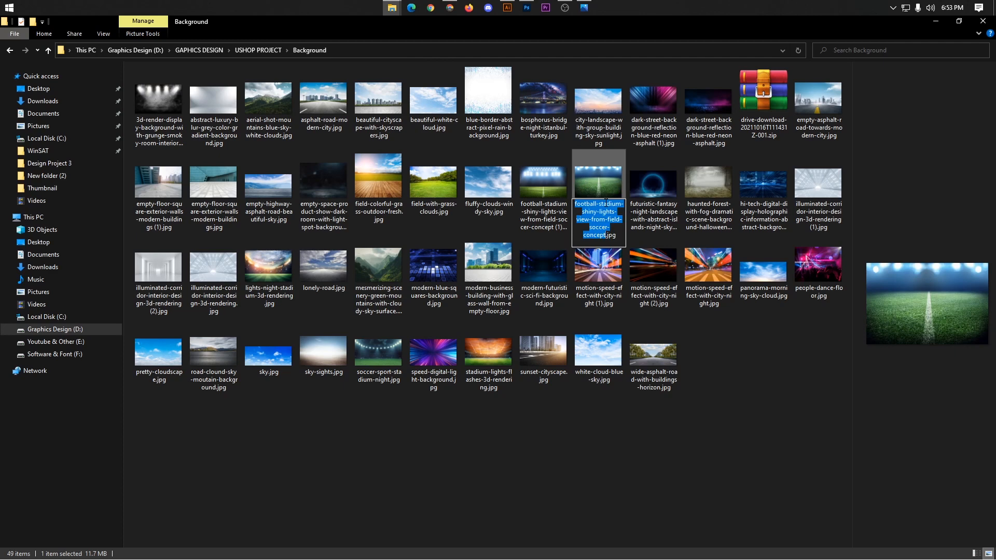
left_click(606, 194)
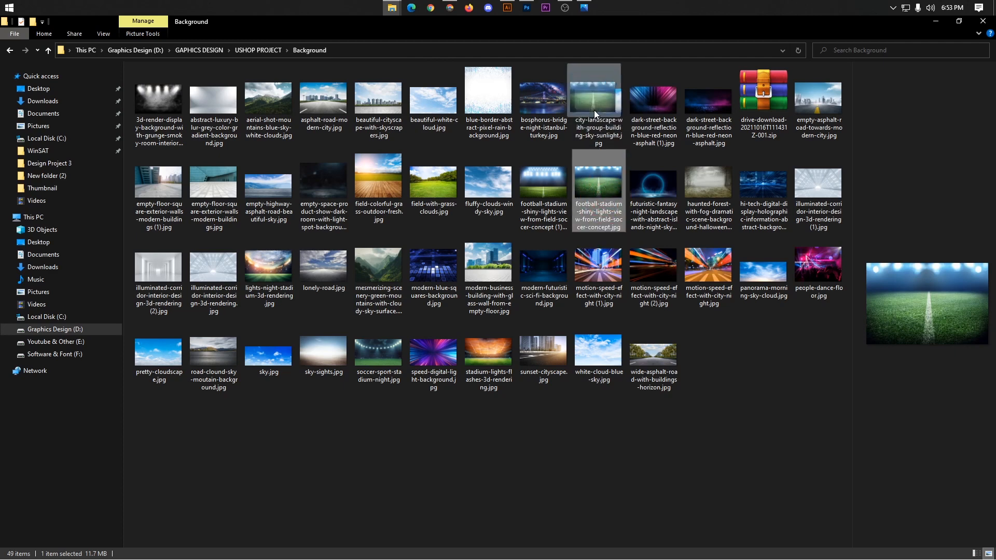
left_click(527, 8)
left_click(469, 278)
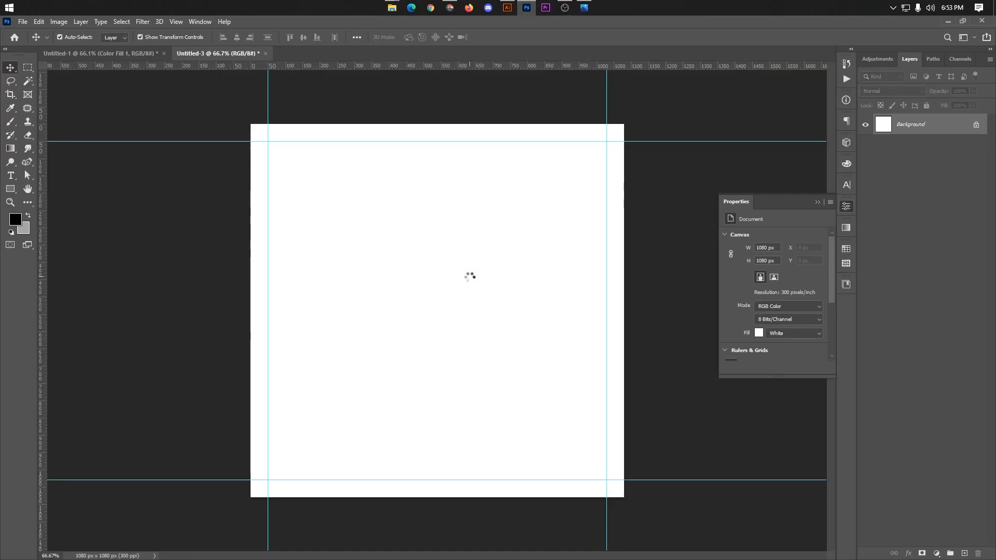
Step: Move the football stadium image to the canvas's lower part, enlarge it from its centre to 5.12%, and commit the placement
left_click_drag(508, 299, 519, 358)
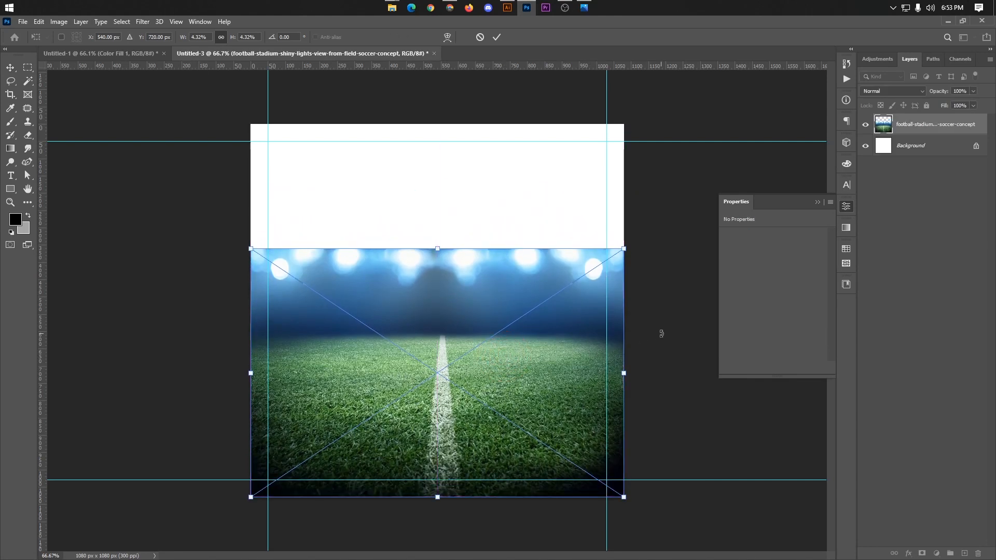
key("alt")
left_click_drag(625, 250, 662, 231)
left_click_drag(541, 337, 543, 343)
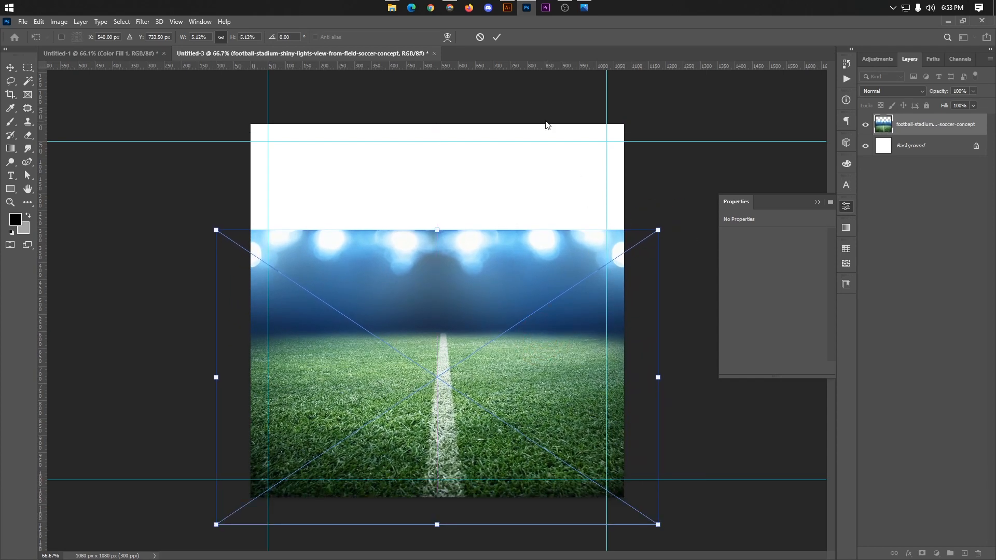
left_click(497, 37)
left_click(662, 182)
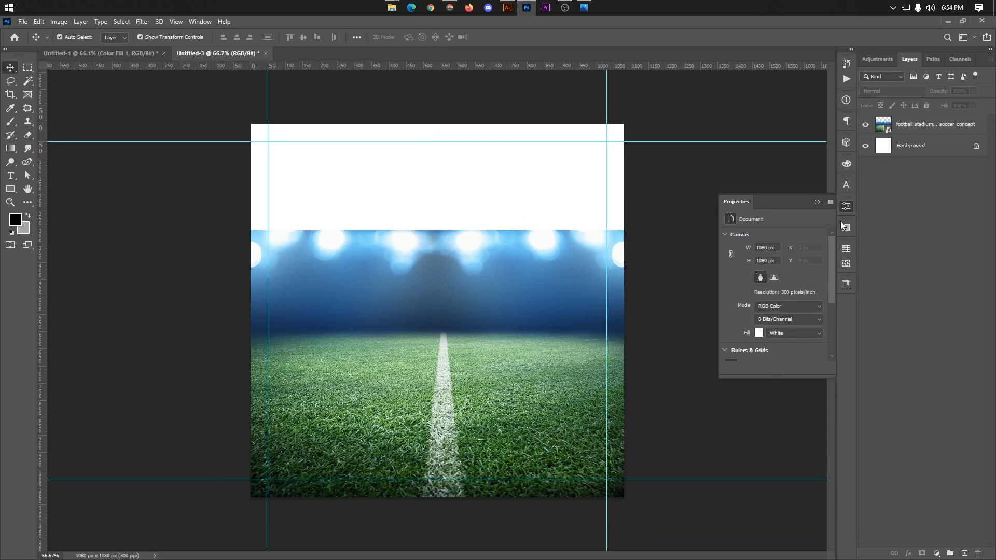
Step: Delete the white Background layer and rasterize the football stadium layer
left_click(903, 150)
key("BackSpace")
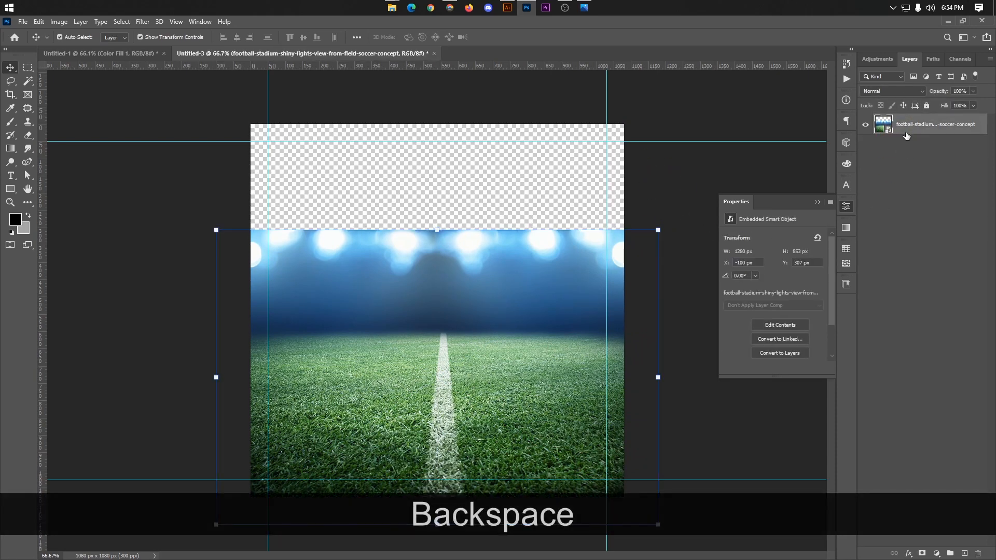
right_click(906, 130)
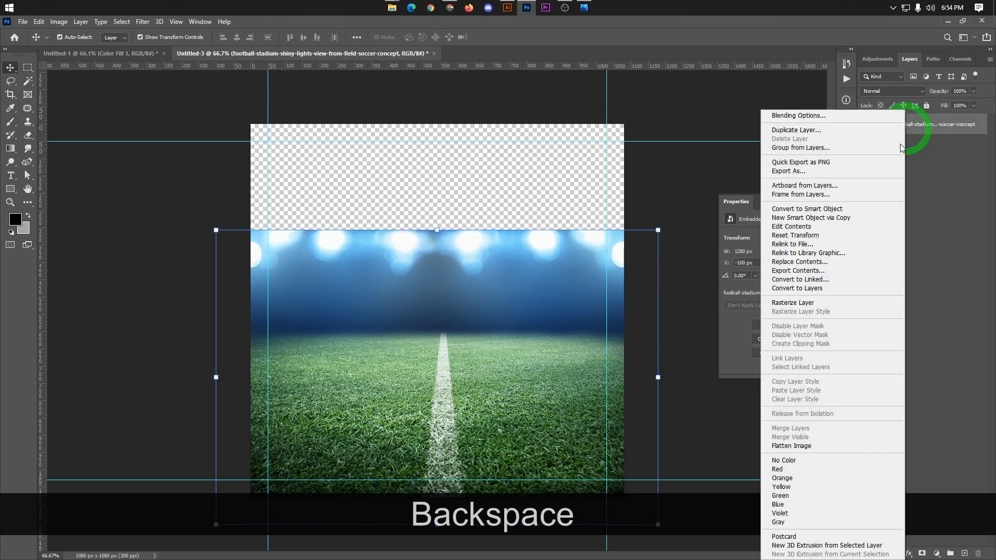
left_click(793, 303)
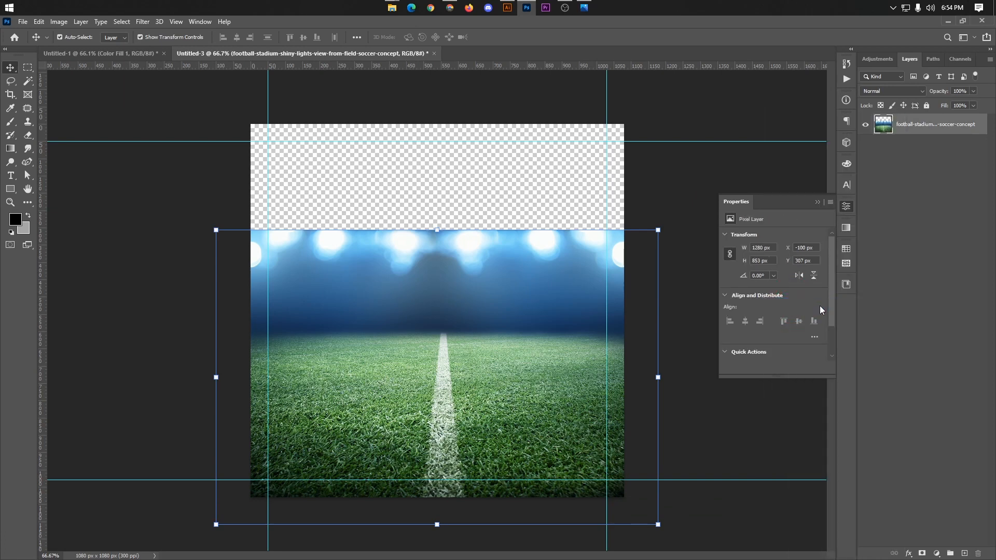
left_click(737, 162)
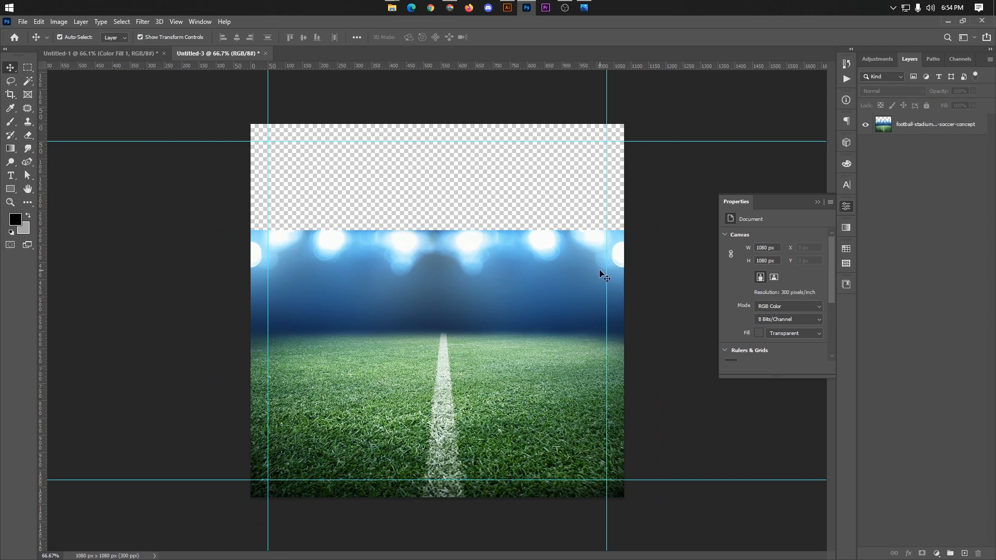
Step: Collapse the Properties panel to free up the workspace
left_click(817, 202)
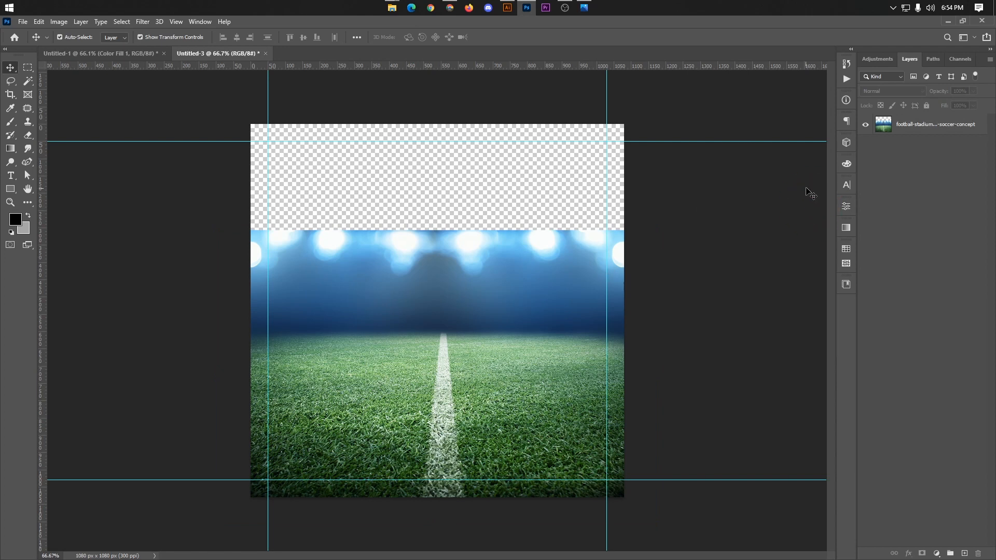
left_click(917, 133)
left_click(731, 162)
left_click(445, 282)
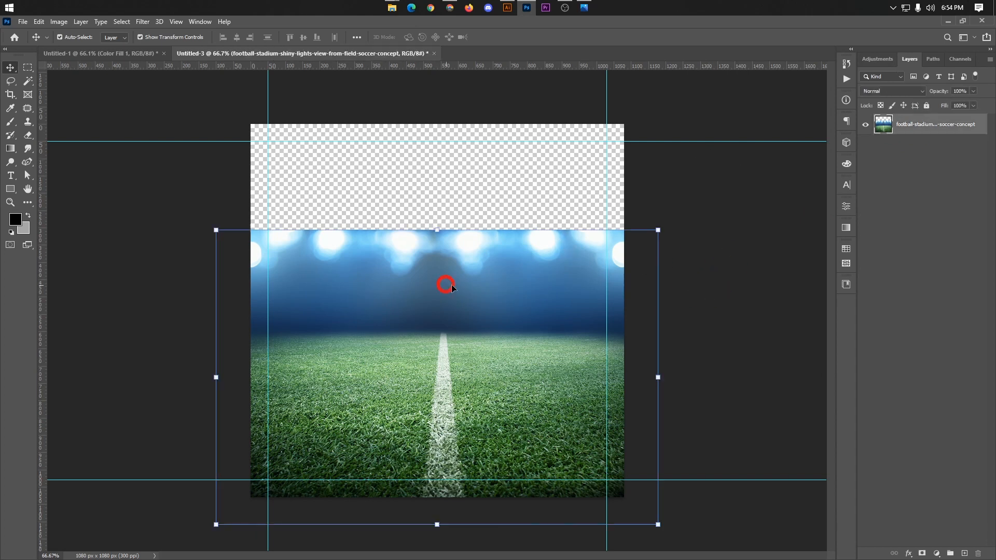
left_click(783, 236)
left_click(558, 260)
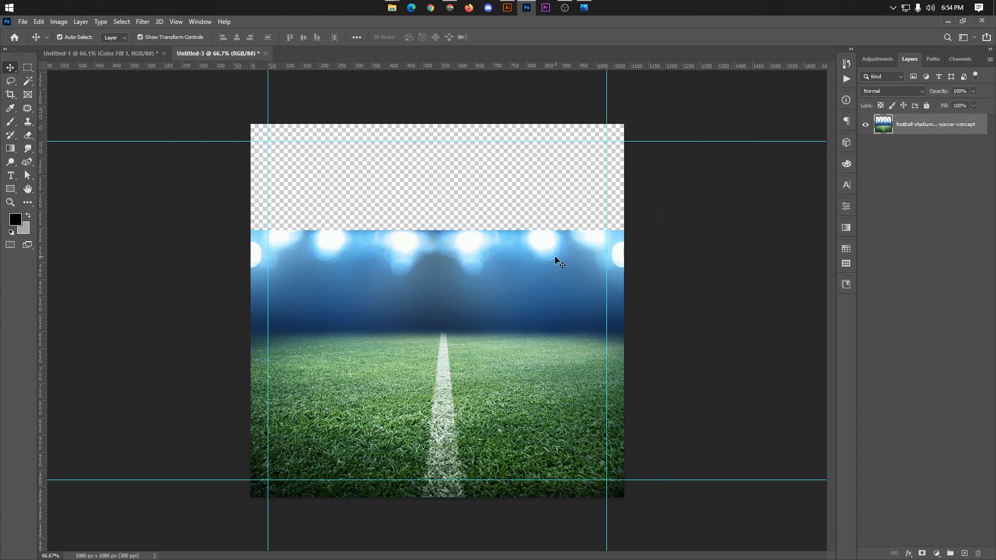
left_click(723, 265)
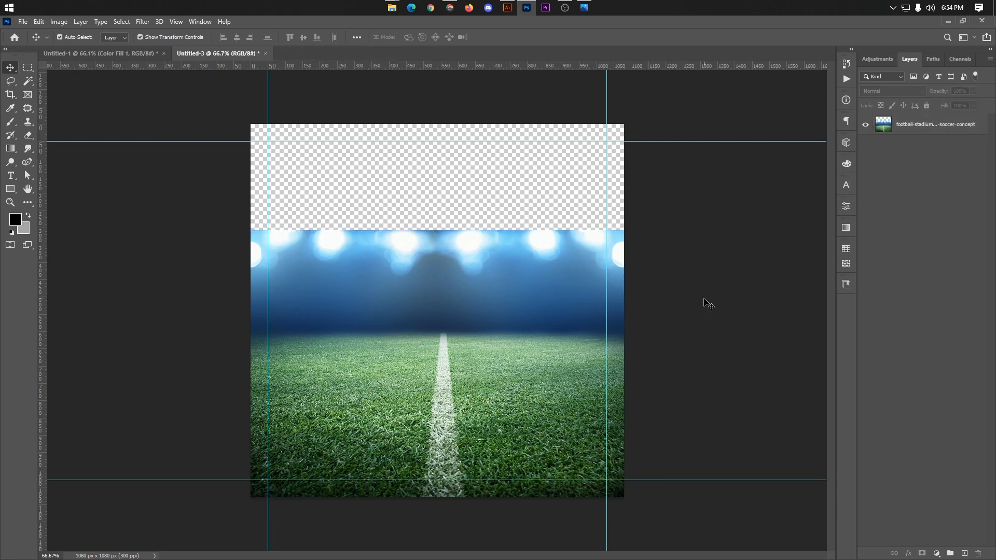
Step: Place soccer-sport-stadium-night.jpg from the Background folder in File Explorer into the Photoshop document
mouse_move(392, 7)
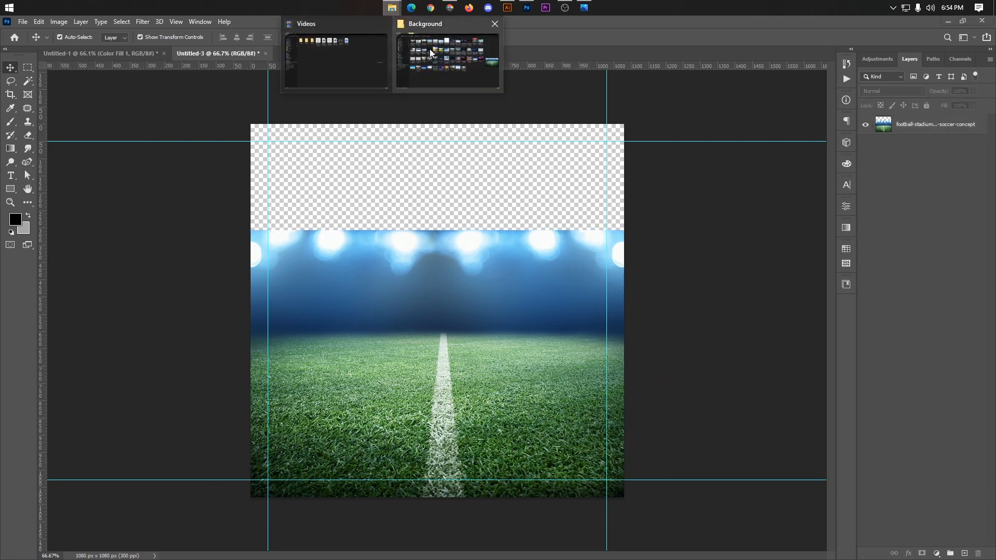
left_click(430, 49)
left_click(713, 395)
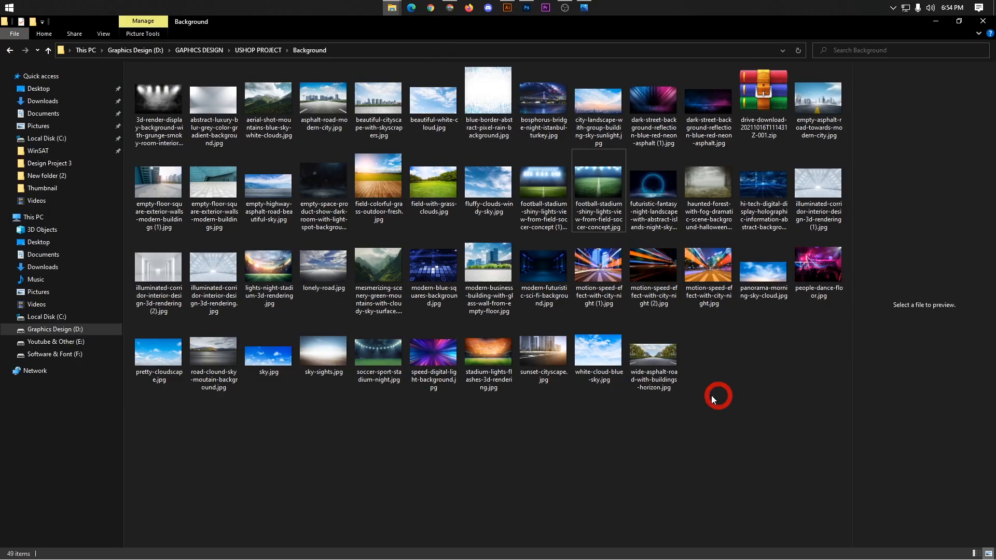
left_click(381, 353)
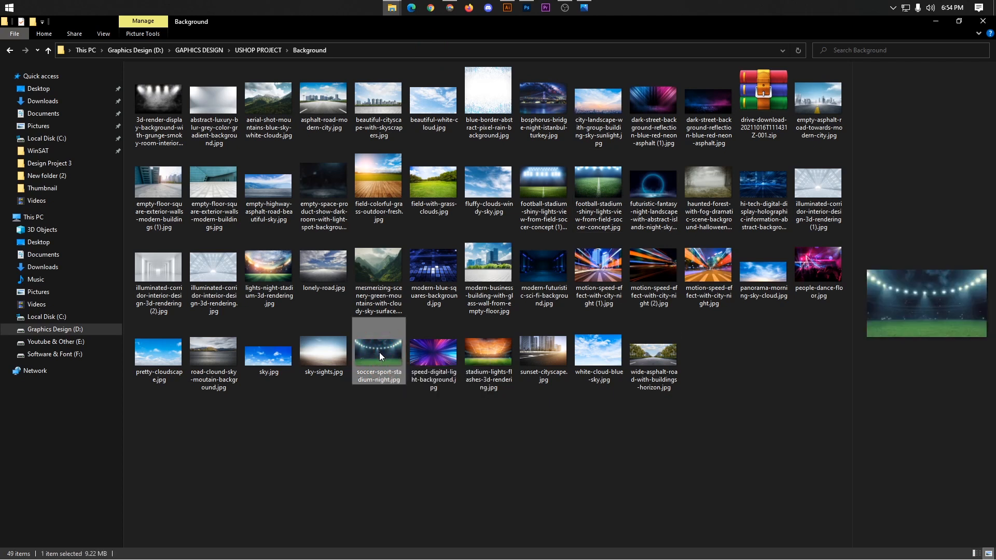
left_click_drag(379, 352, 471, 209)
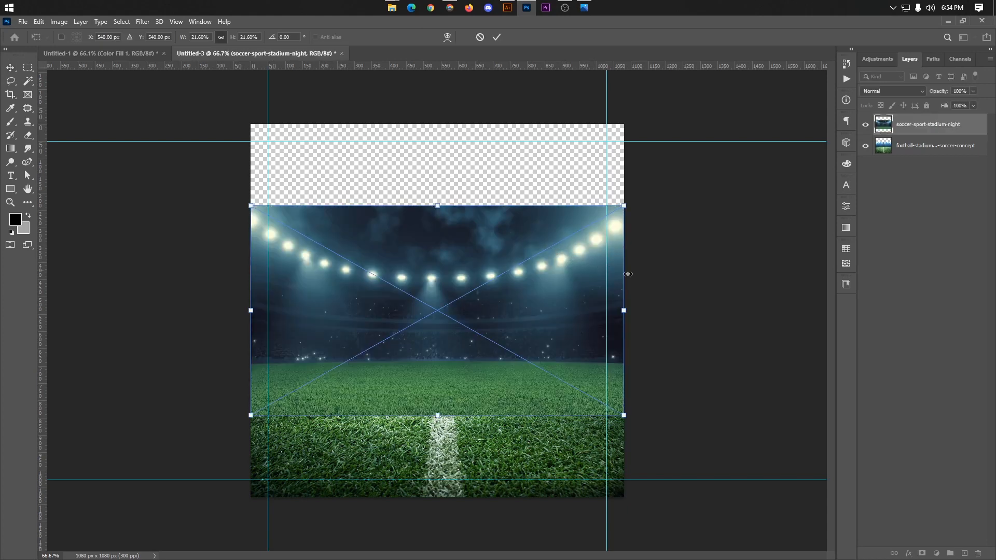
Step: Enlarge the night stadium image from its centre to 39.06% so it covers the canvas, and commit the placement
left_click(725, 278)
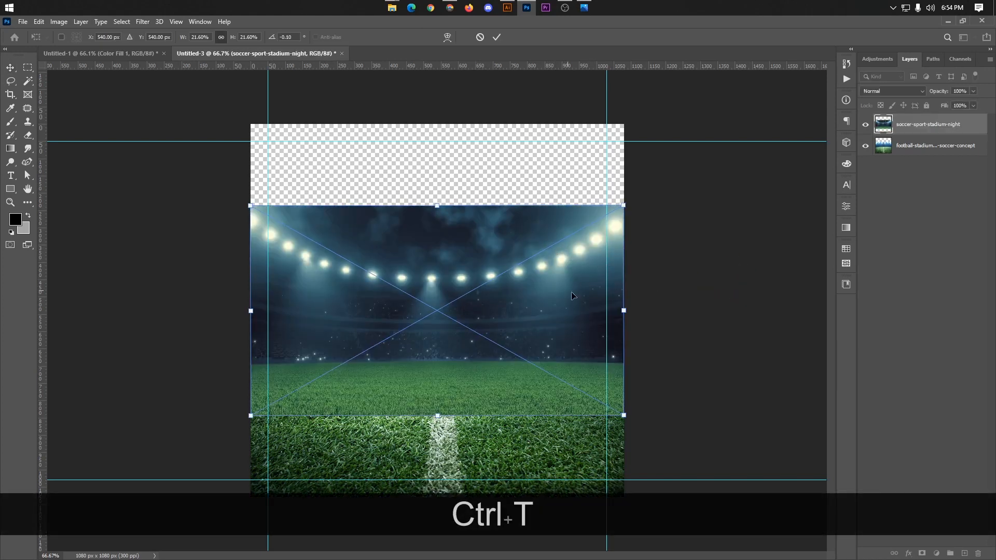
left_click_drag(624, 310, 776, 307)
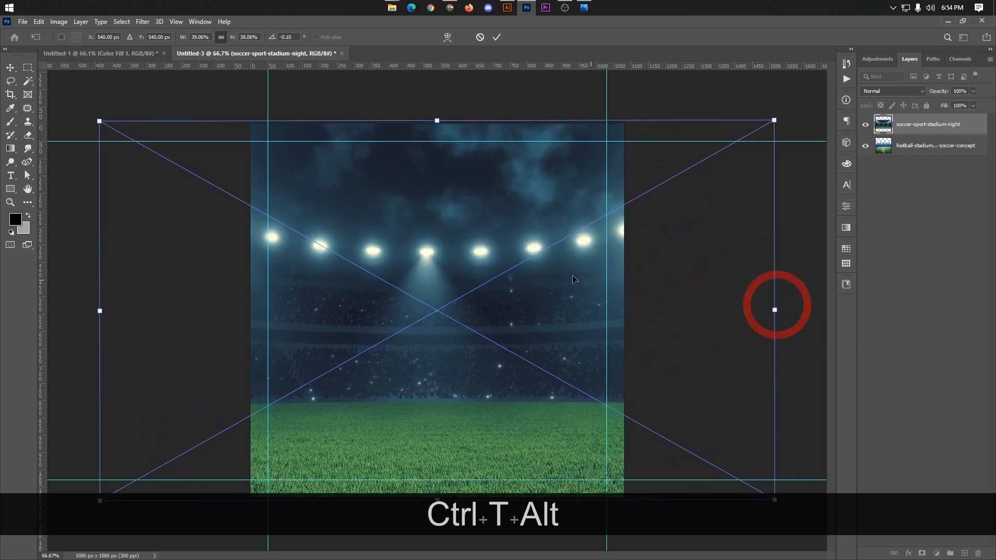
mouse_move(527, 269)
left_mouse_down()
mouse_move(536, 271)
mouse_move(526, 270)
left_mouse_up()
left_click(497, 38)
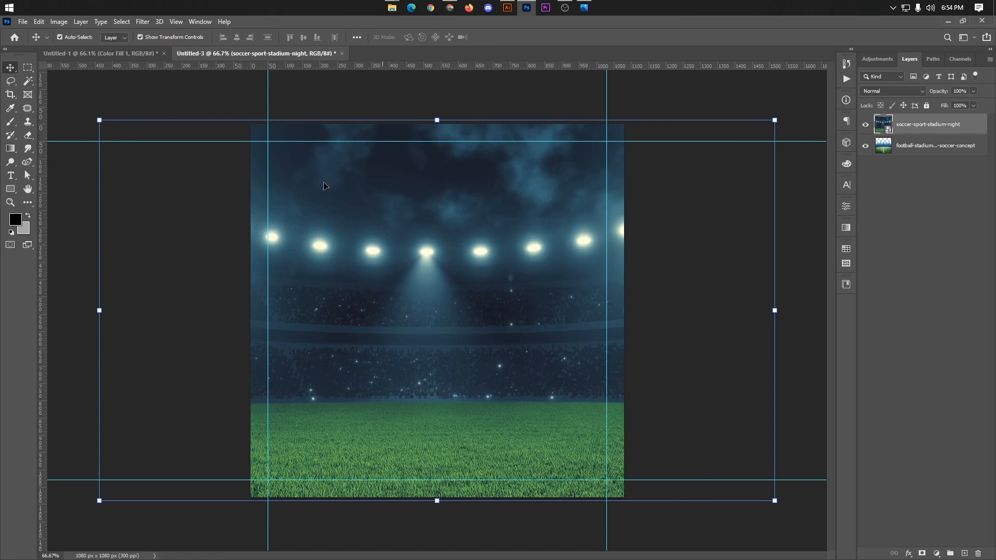
Step: Add a vertical guide at the canvas's horizontal centre
left_click(72, 236)
left_click_drag(66, 248, 438, 263)
left_click(702, 260)
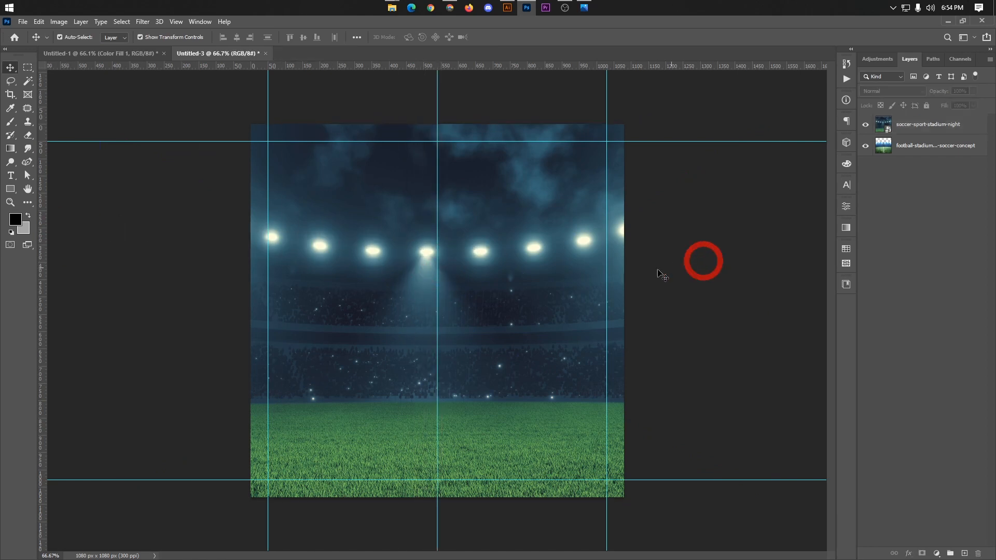
Step: Transform the night stadium image, moving it up about 58 px and scaling it down from its centre to 37.65%
left_click(587, 276)
key("ctrl+t")
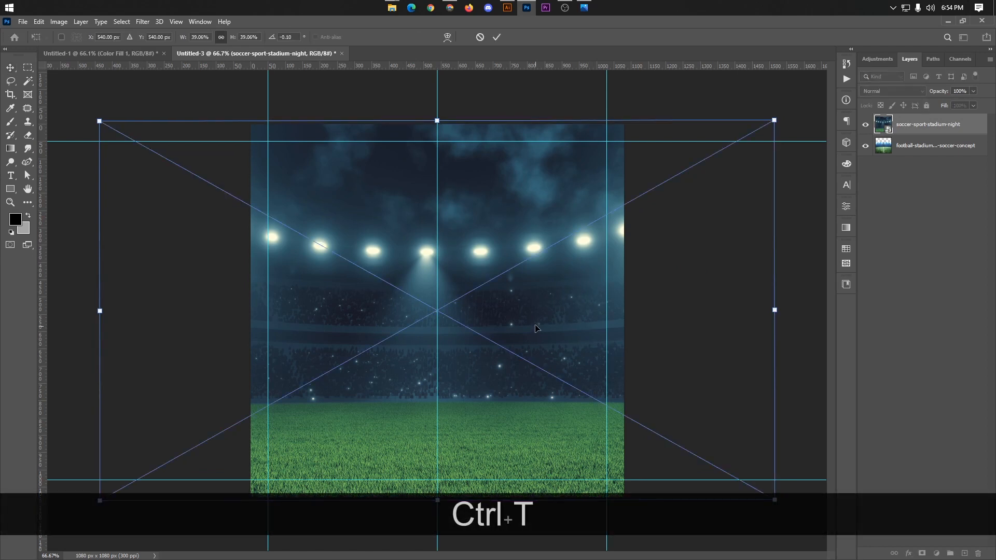
left_click_drag(537, 327, 538, 310)
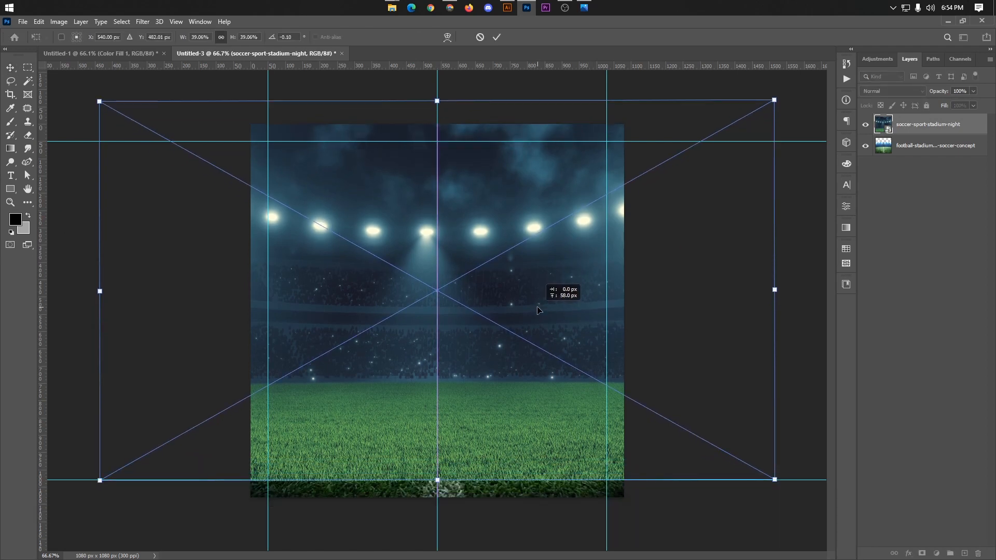
key("alt")
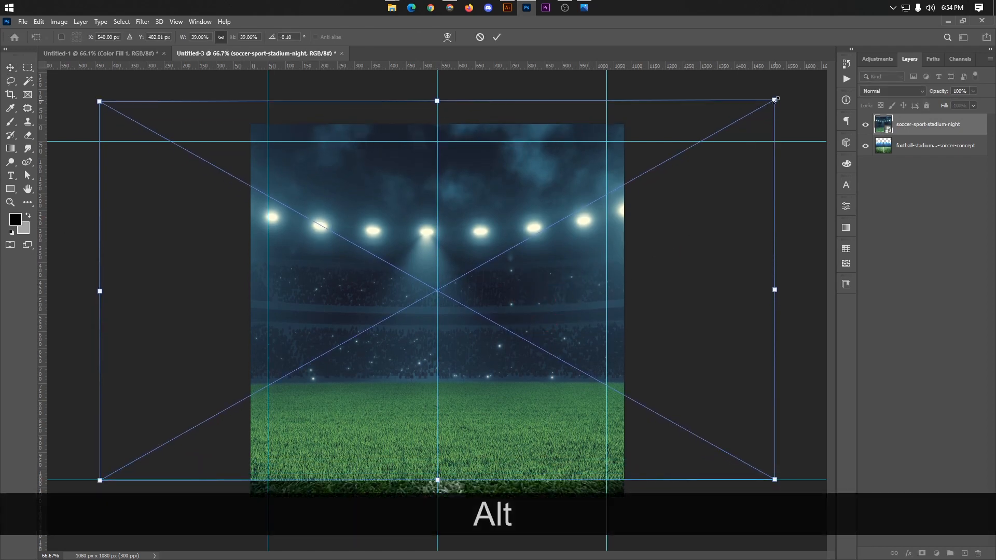
left_click_drag(774, 100, 766, 111)
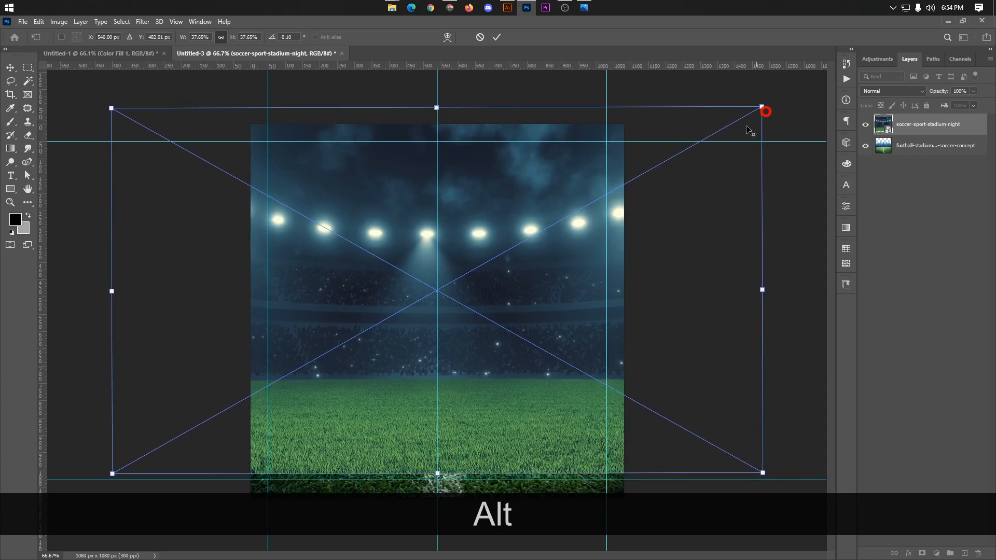
Step: Shift the night stadium image left and slightly down to about X 498 px, Y 498 px, and commit the transform
left_click_drag(524, 265, 512, 264)
key("Left")
key("Left")
key("Left")
key("Left")
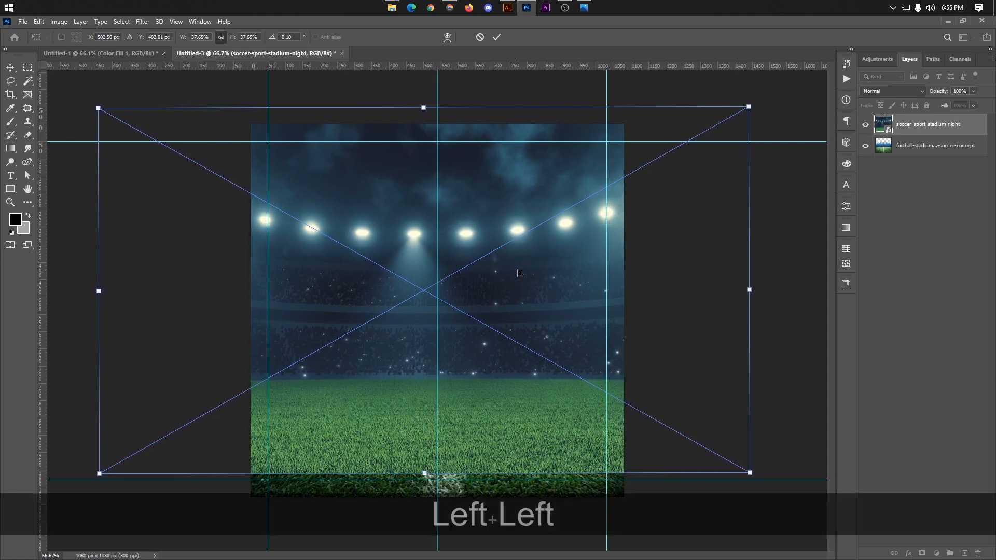
left_click(784, 325)
left_click_drag(535, 363, 536, 368)
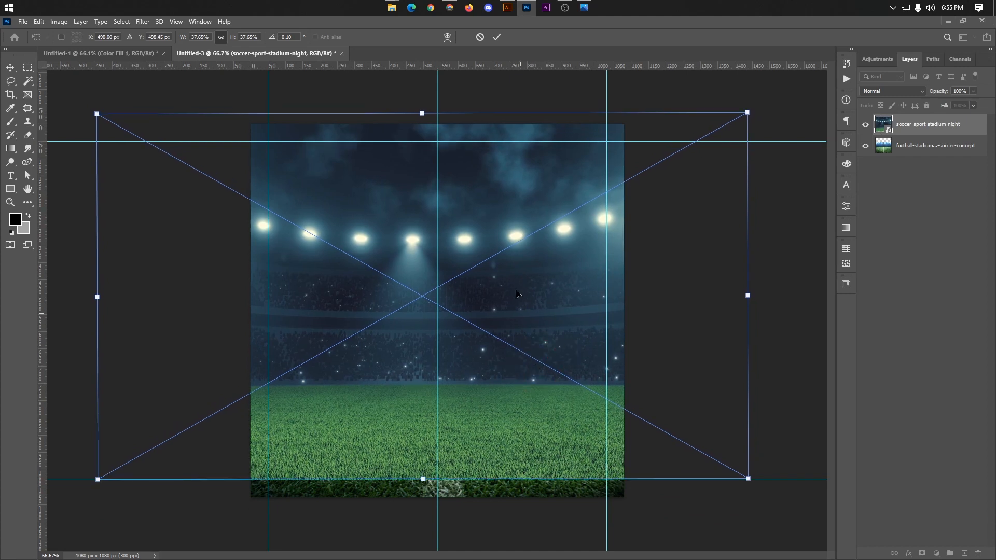
left_click(501, 34)
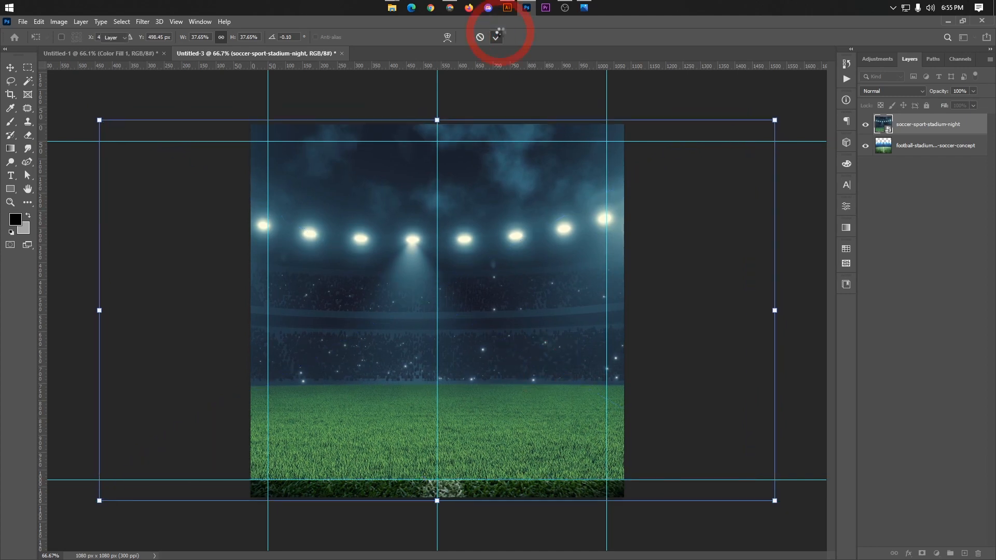
Step: Nudge the night stadium image down about 32 px so its upper edge meets the canvas's upper edge
key("Down")
key("Down")
key("Down")
key("Down")
key("Down")
key("Down")
key("Down")
key("Down")
key("Down")
key("Down")
key("Down")
key("Down")
key("Down")
key("Down")
key("Down")
key("Down")
key("Down")
key("Down")
key("Down")
key("Down")
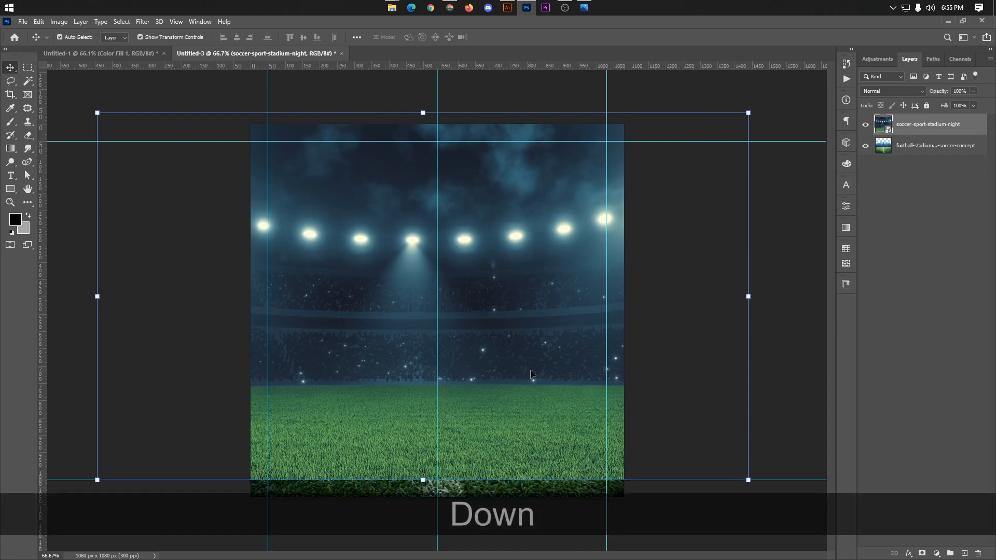
key("Down")
key("Down")
key("Down")
key("Down")
key("Down")
key("Down")
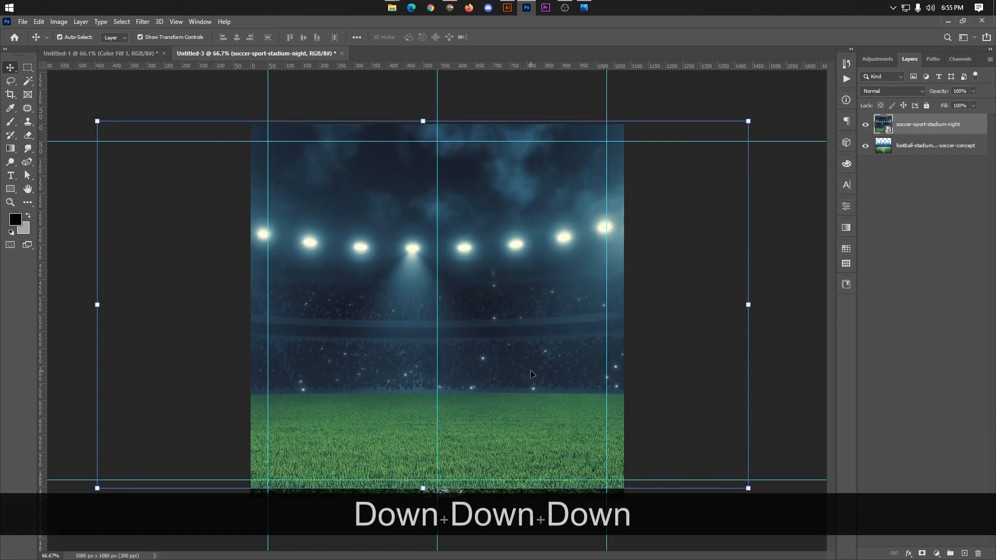
key("Down")
key("Down")
key("Down")
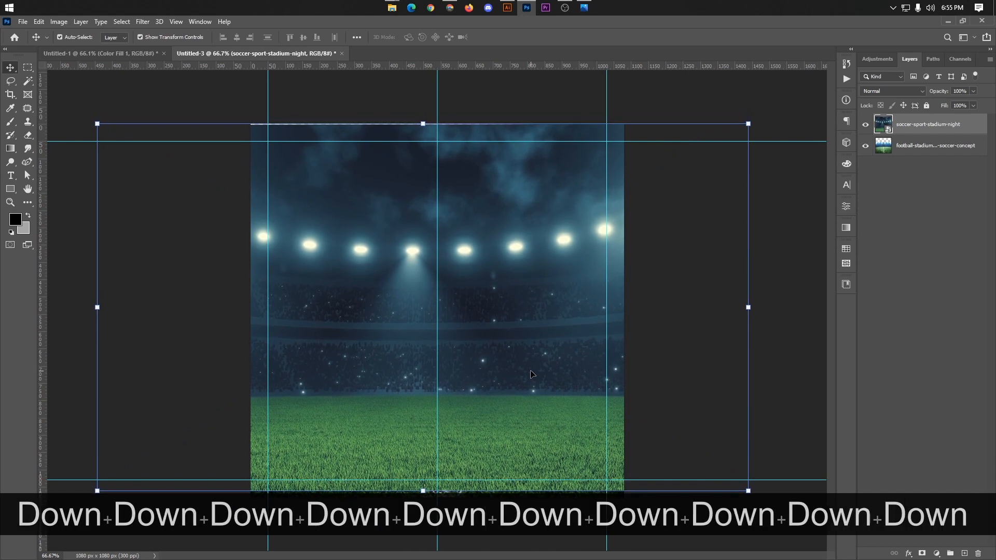
Step: Scale the night stadium image up from its centre to 38.55% and commit the transform
key("alt")
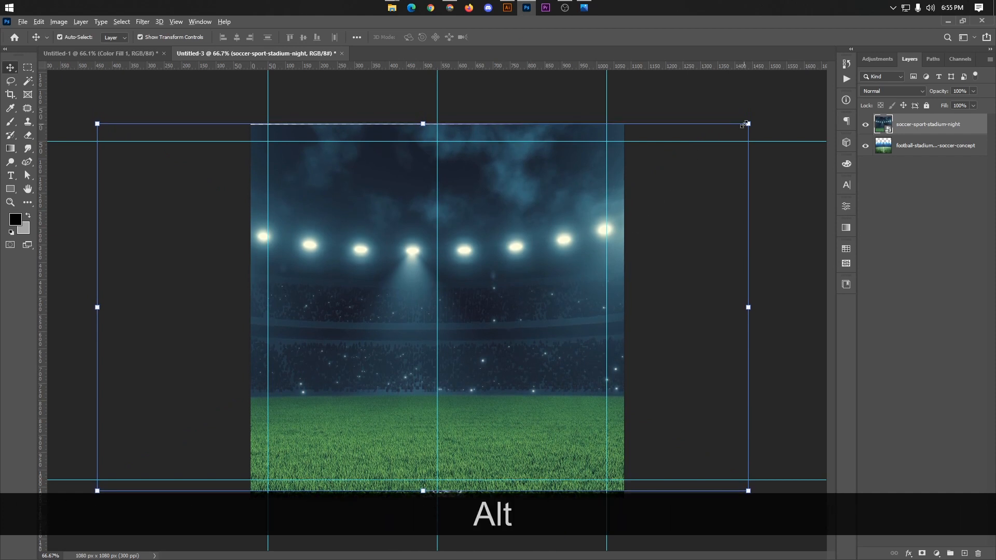
left_click_drag(748, 124, 755, 118)
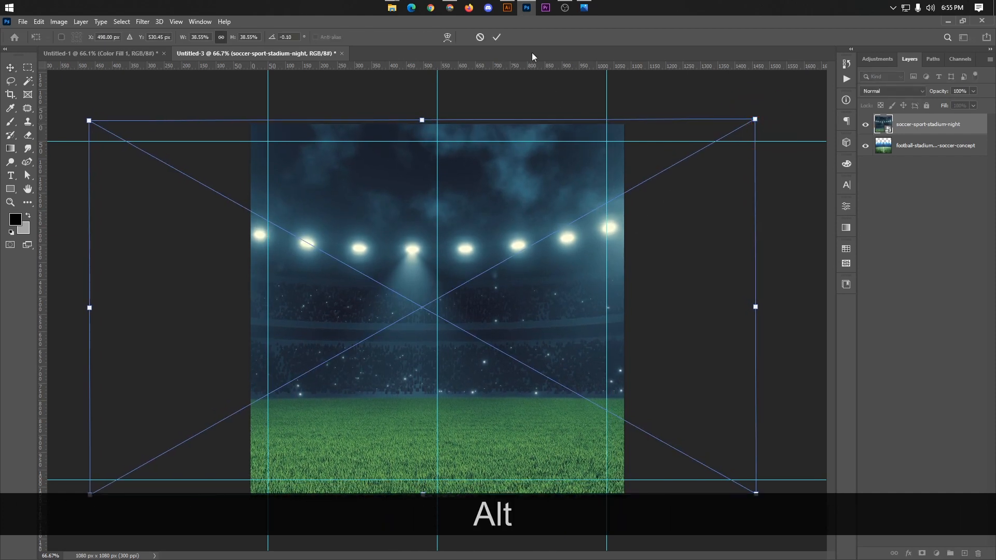
left_click(497, 37)
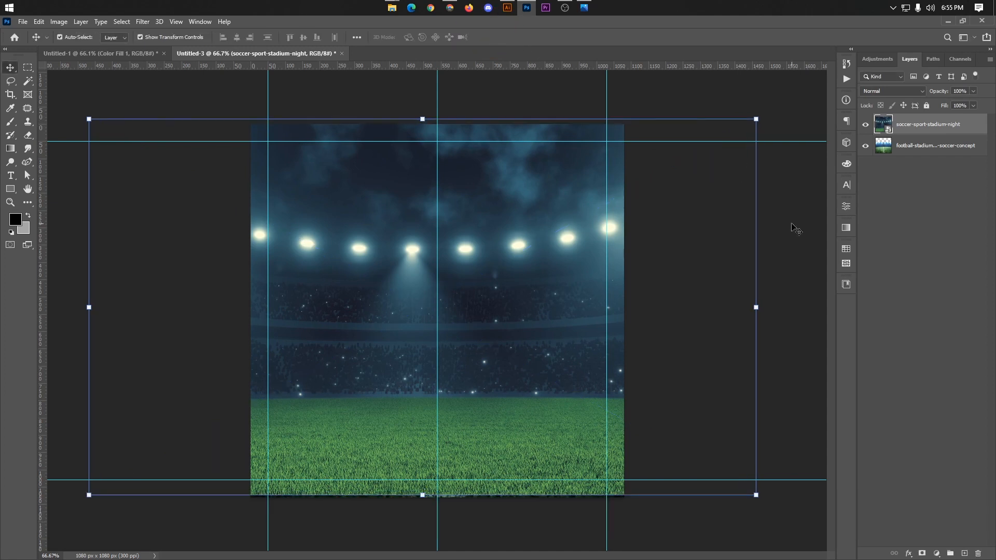
Step: Rasterize the soccer-sport-stadium-night layer and add a white layer mask to it
right_click(914, 127)
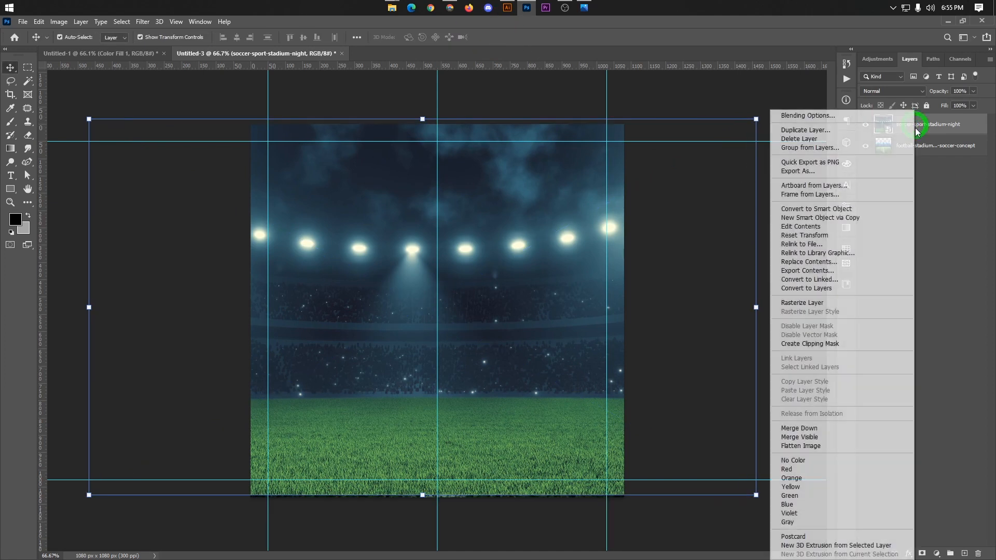
left_click(827, 302)
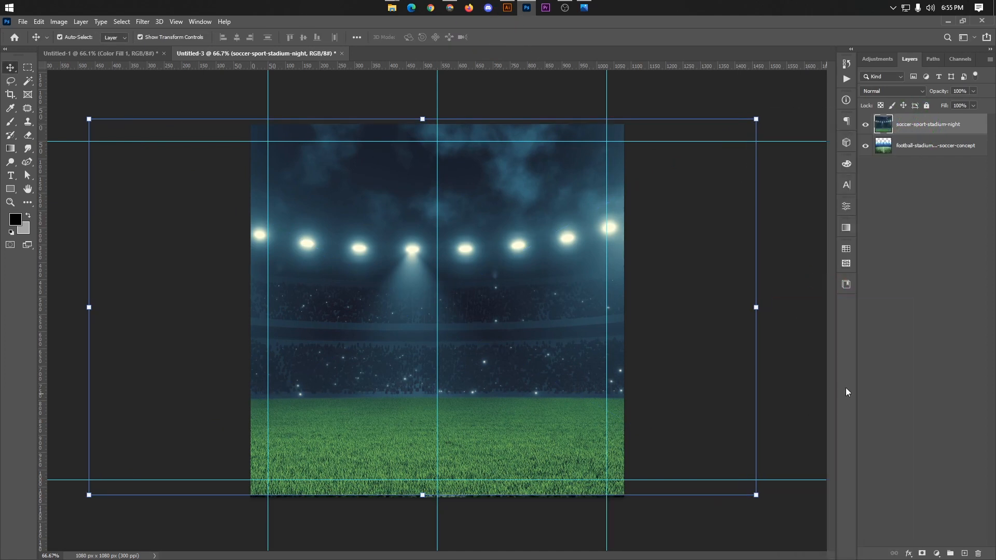
left_click(921, 554)
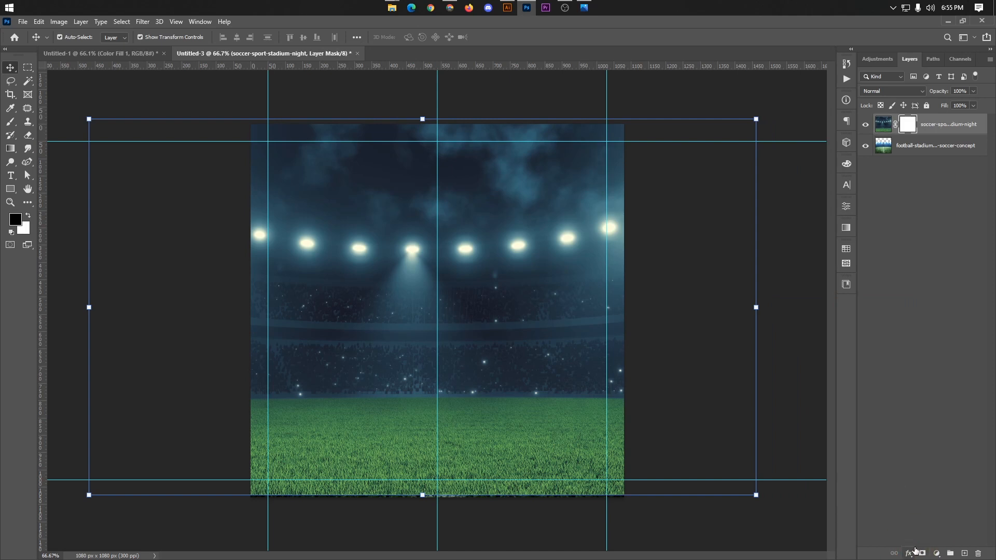
Step: Set up the Brush tool with the Soft Round preset at 150 px and 0% hardness, undoing the trial stroke
left_click(10, 122)
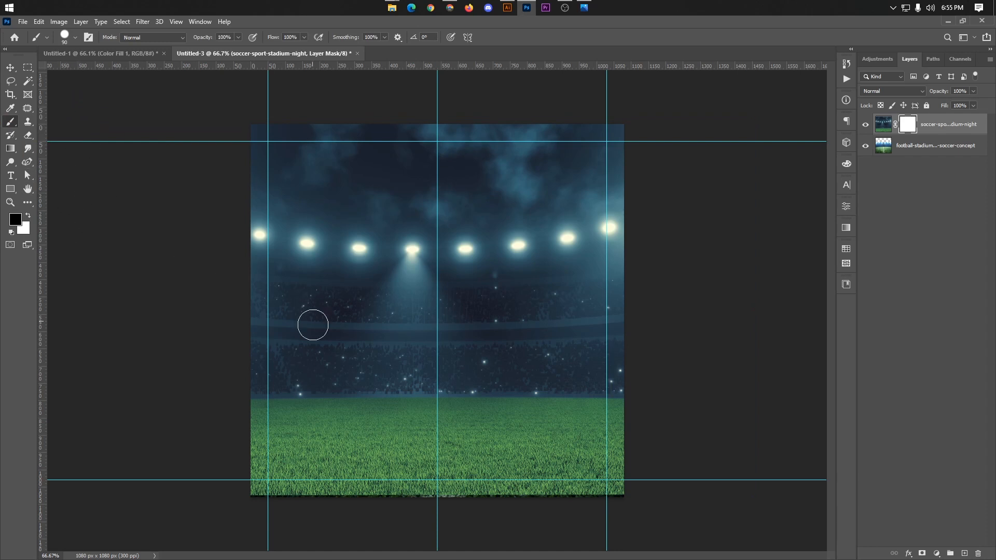
key("bracketright")
key("bracketright")
key("bracketright")
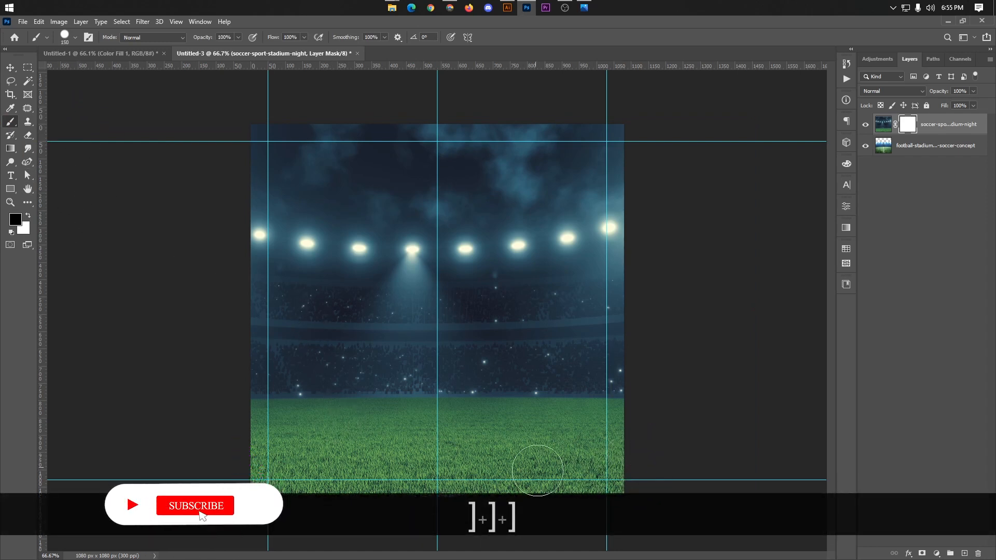
left_click_drag(637, 506, 594, 506)
key("ctrl+z")
left_click(67, 40)
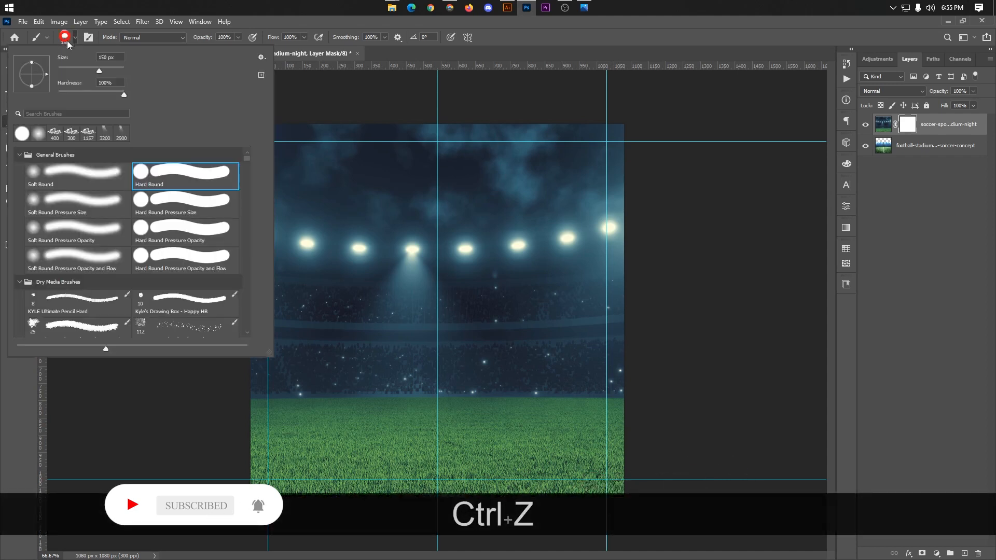
left_click(71, 177)
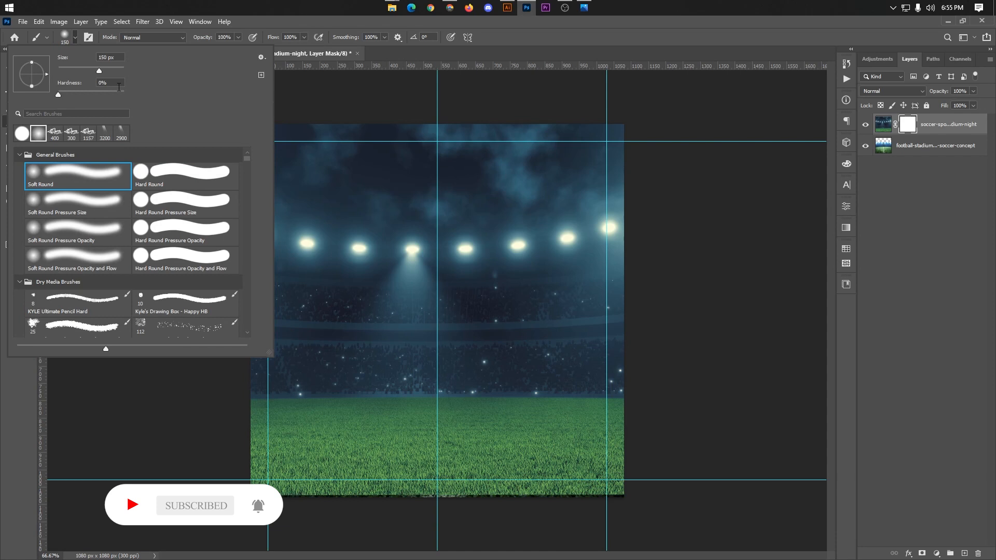
left_click(77, 38)
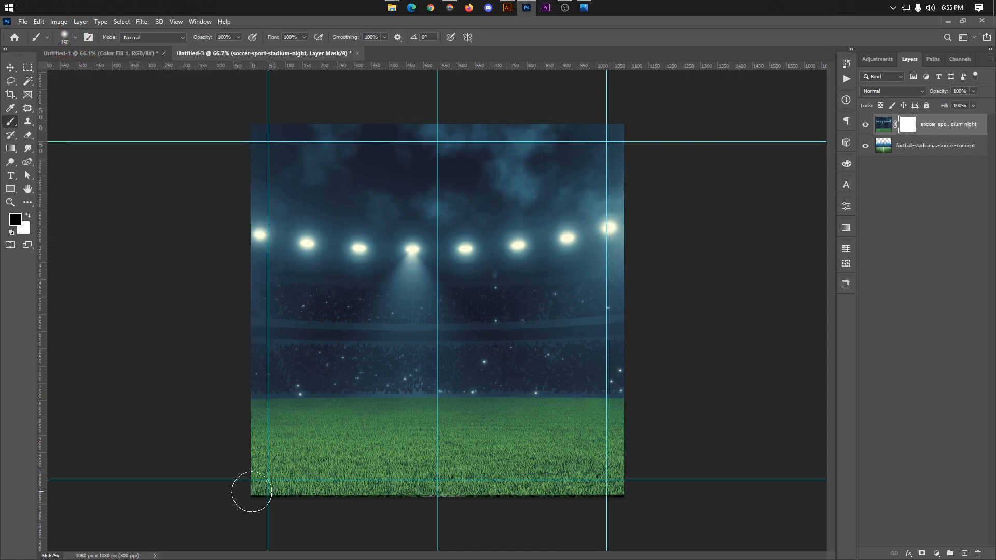
Step: Paint black on the night stadium layer's mask along the grass's lower edge, enlarging the soft brush to 700 px
mouse_move(252, 492)
left_mouse_down()
mouse_move(480, 518)
mouse_move(640, 498)
mouse_move(278, 486)
mouse_move(340, 504)
mouse_move(563, 500)
mouse_move(385, 475)
mouse_move(95, 480)
left_mouse_up()
key("bracketright")
key("bracketright")
key("bracketright")
key("bracketright")
key("bracketright")
key("bracketright")
key("bracketright")
key("bracketright")
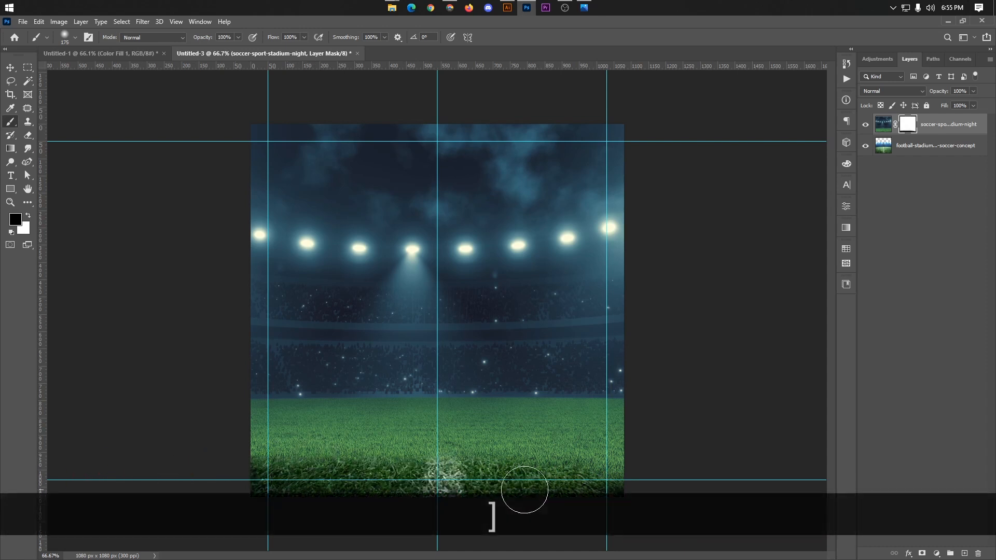
key("bracketleft")
key("bracketleft")
mouse_move(602, 533)
left_mouse_down()
mouse_move(443, 549)
mouse_move(196, 545)
left_mouse_up()
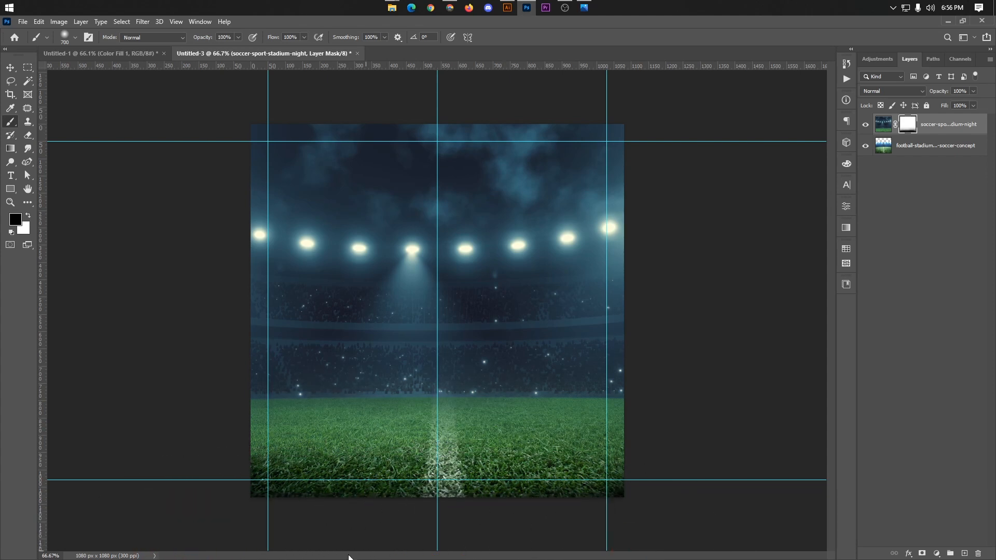
left_click(223, 543)
scroll(598, 490, "down", 1, "alt")
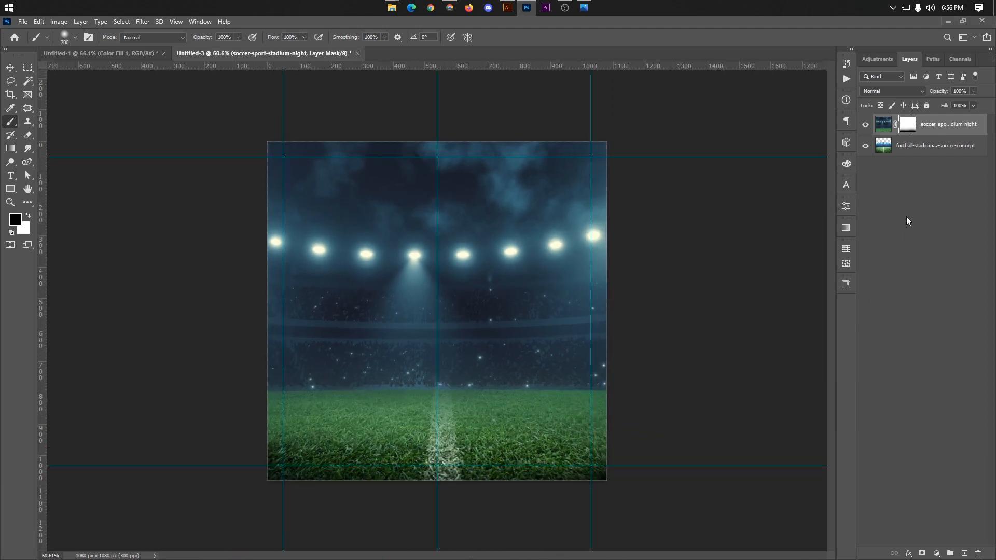
Step: Scale the football-stadium layer down from its centre to 87.57% and commit the transform
left_click(908, 153)
key("ctrl+t")
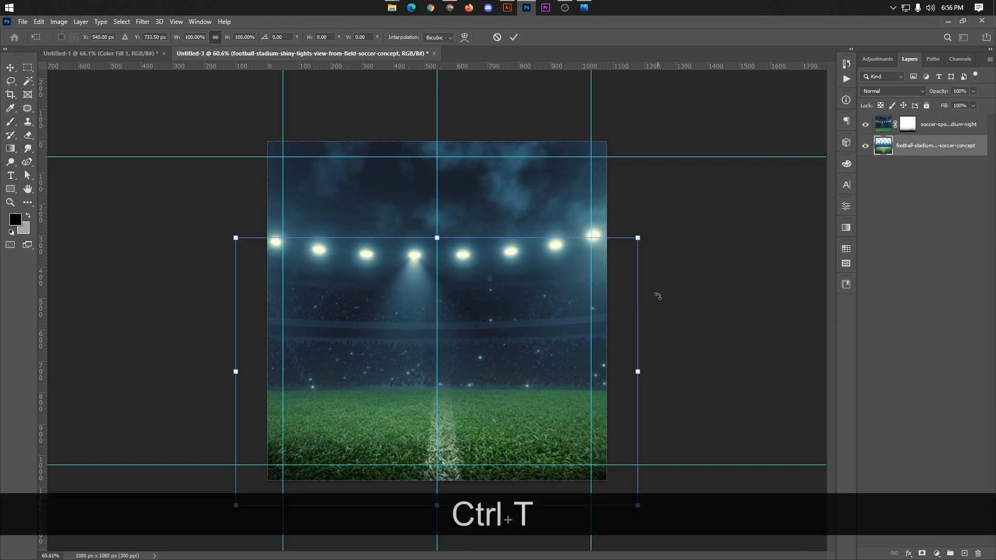
left_click_drag(643, 237, 623, 257)
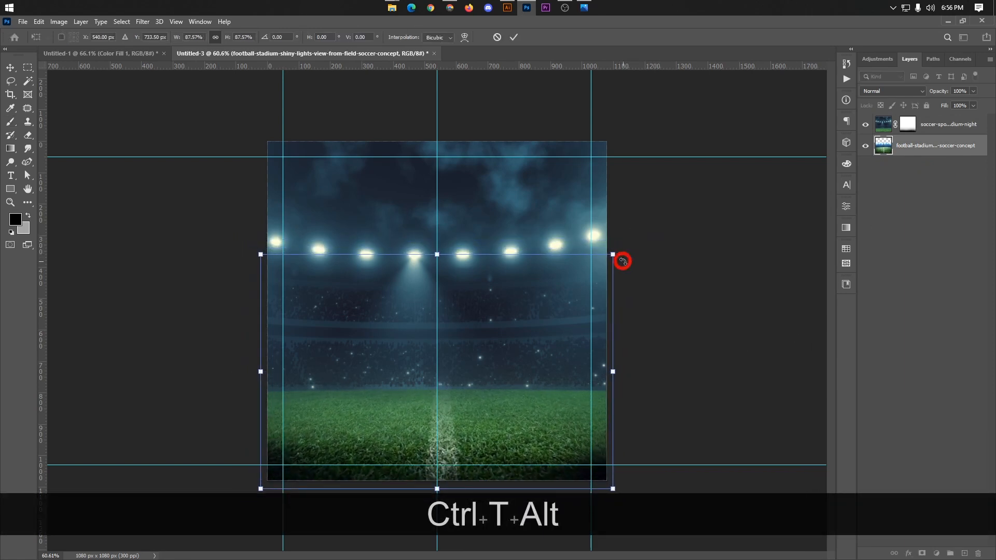
left_click(512, 37)
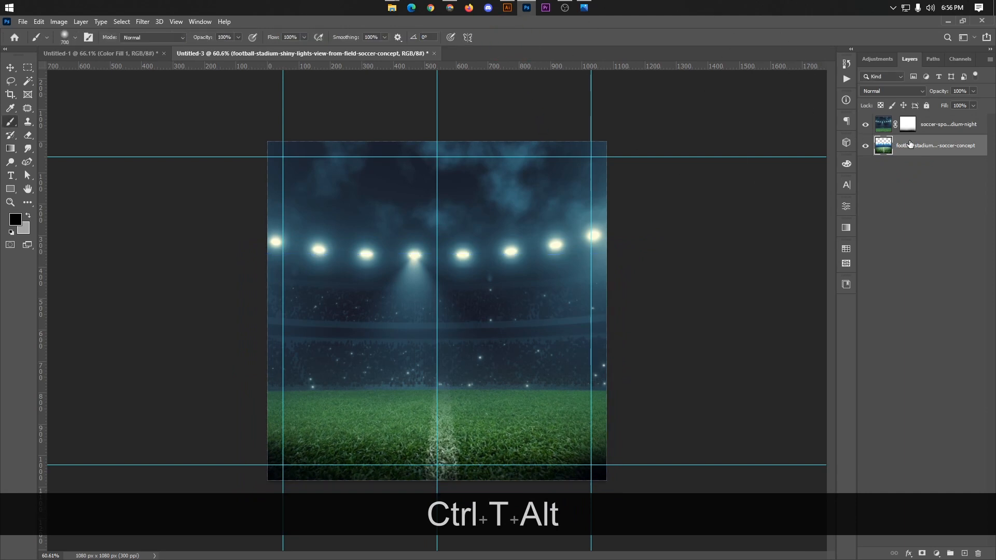
Step: Scale the soccer-sport-stadium-night layer down from its centre to 98.48% and commit the transform
left_click(936, 124)
key("ctrl+t")
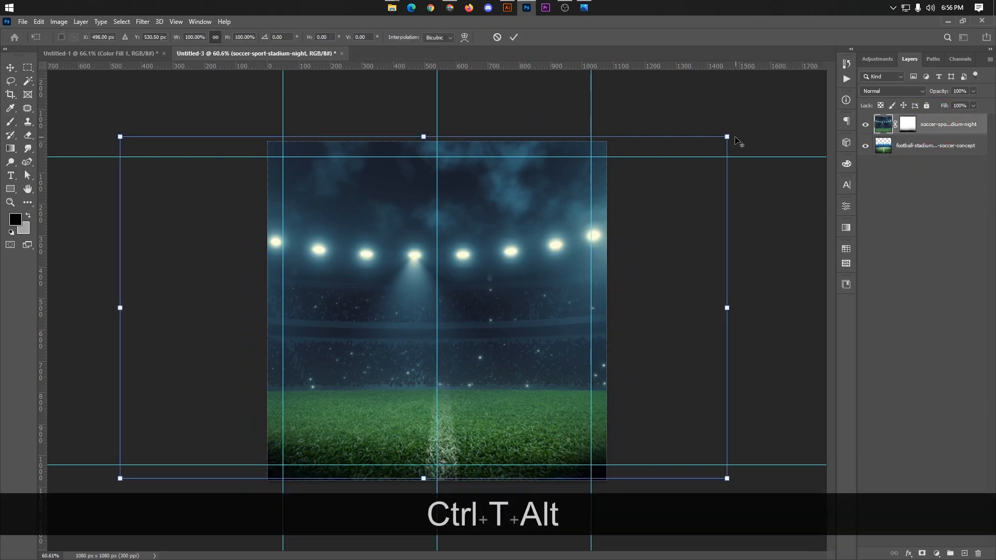
left_click_drag(728, 134, 725, 138)
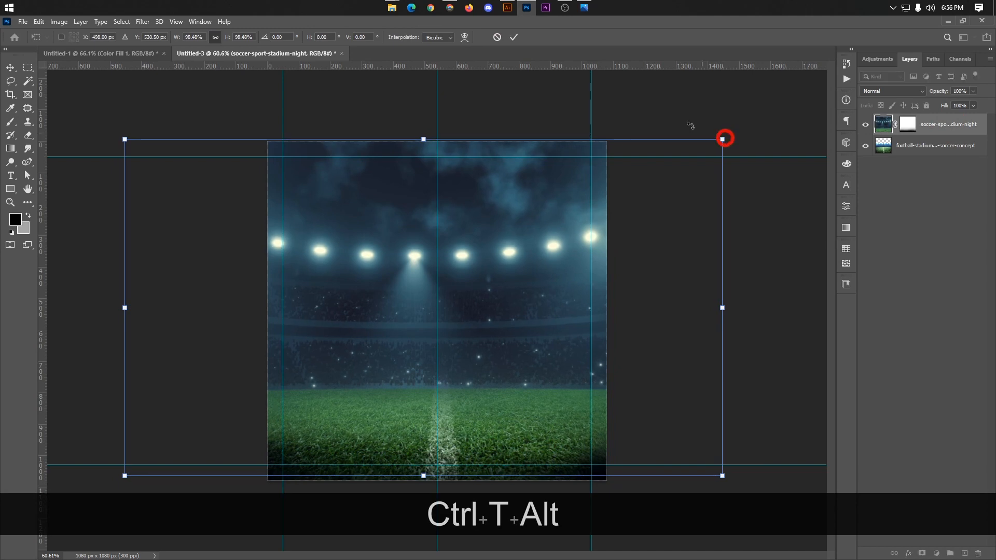
left_click(516, 35)
scroll(411, 478, "up", 1)
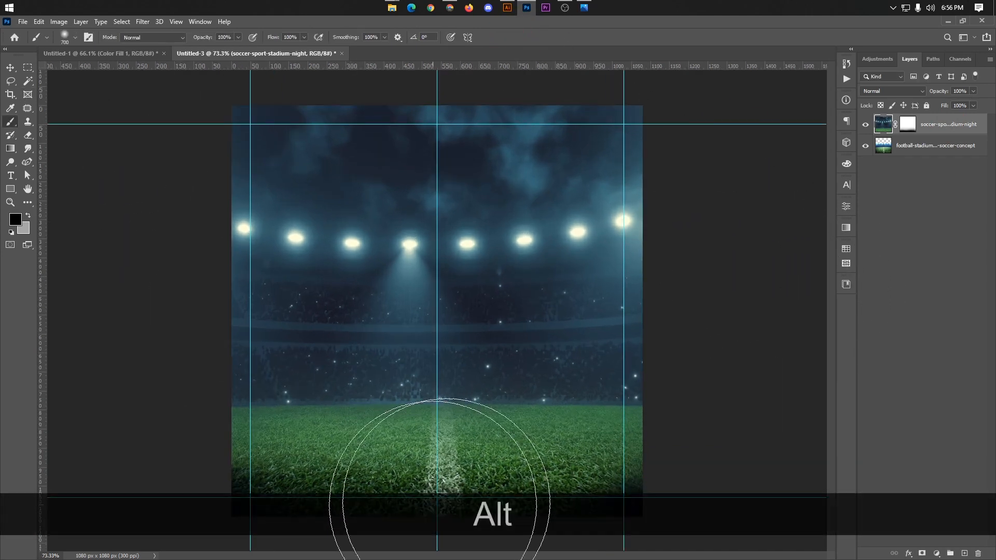
Step: Delete the night stadium layer's mask and add a fresh white layer mask to it
scroll(436, 478, "down", 2)
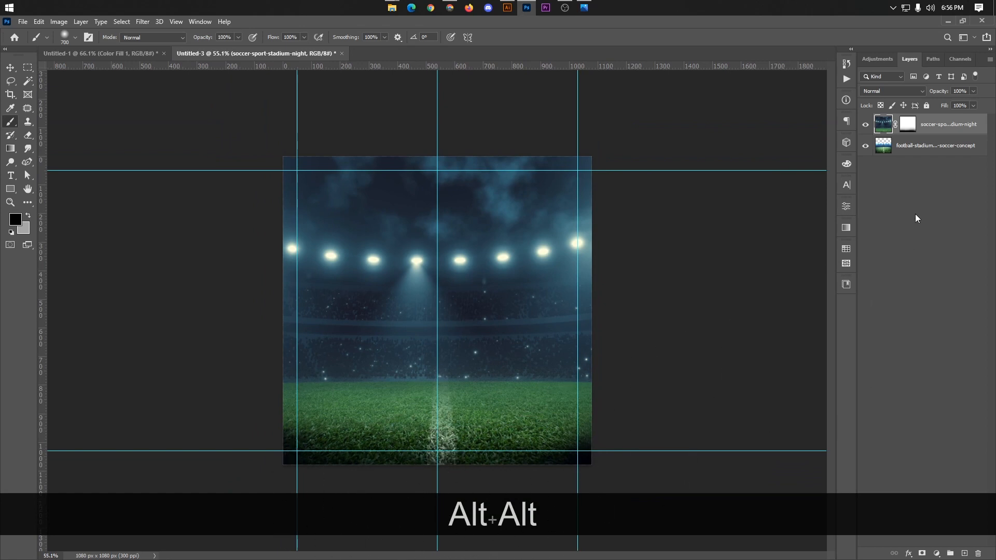
left_click(908, 124)
key("BackSpace")
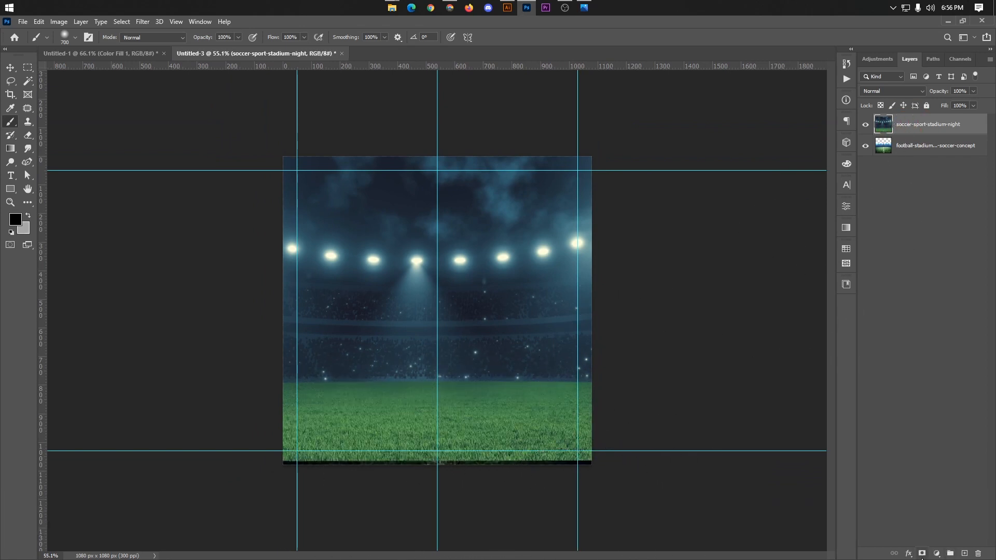
left_click(922, 553)
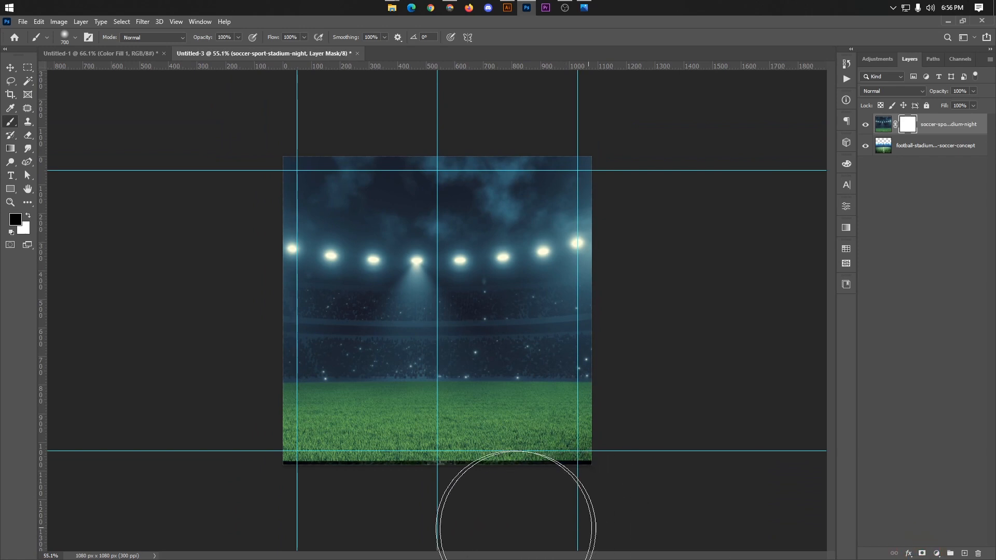
Step: Paint black on the new mask along the canvas's lower edge with the 700 px soft brush to blend the two grass fields
left_click(443, 529)
left_click(514, 536)
left_click(565, 533)
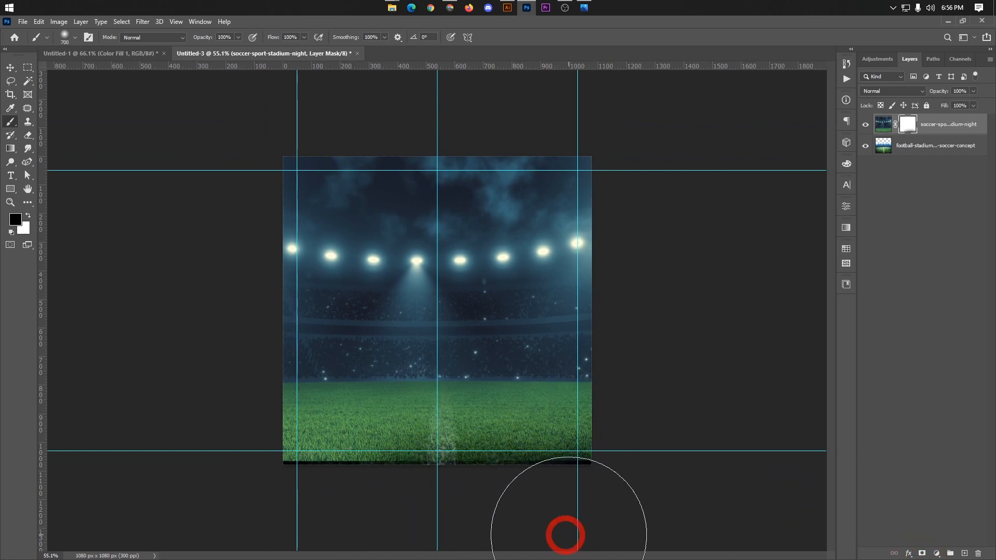
left_click(306, 531)
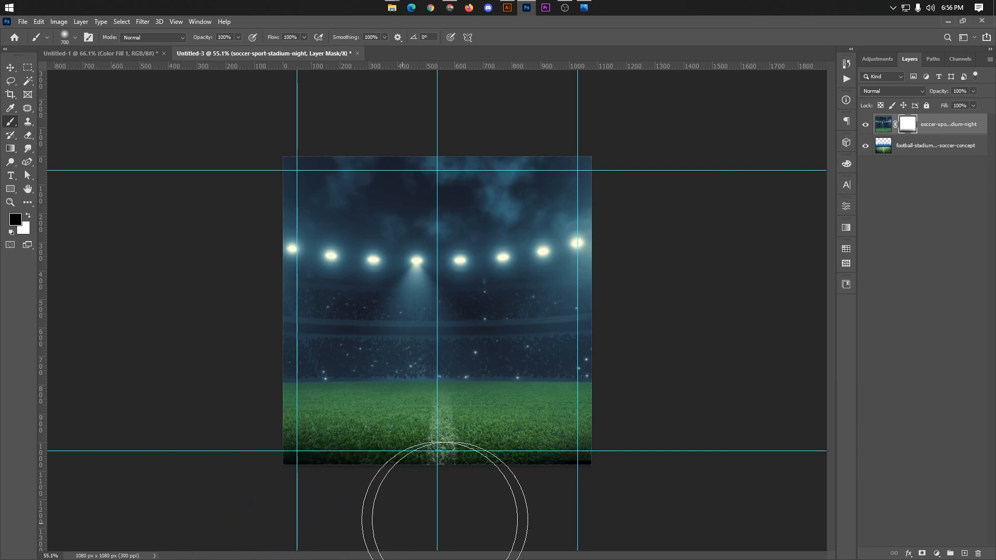
left_click_drag(408, 526, 531, 533)
mouse_move(200, 524)
left_mouse_down()
mouse_move(185, 528)
mouse_move(630, 529)
left_mouse_up()
key("alt")
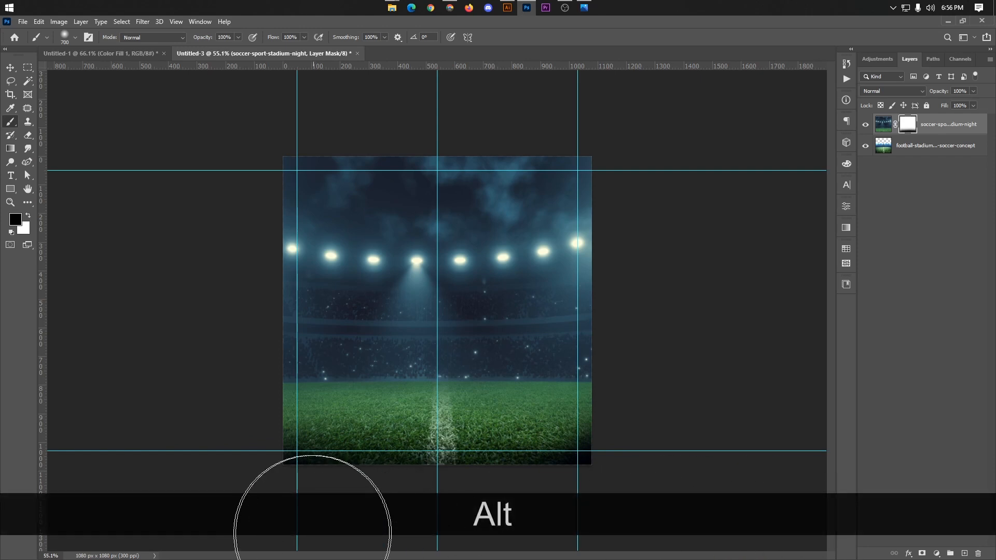
mouse_move(197, 531)
left_mouse_down()
mouse_move(689, 534)
mouse_move(652, 516)
mouse_move(1, 542)
left_mouse_up()
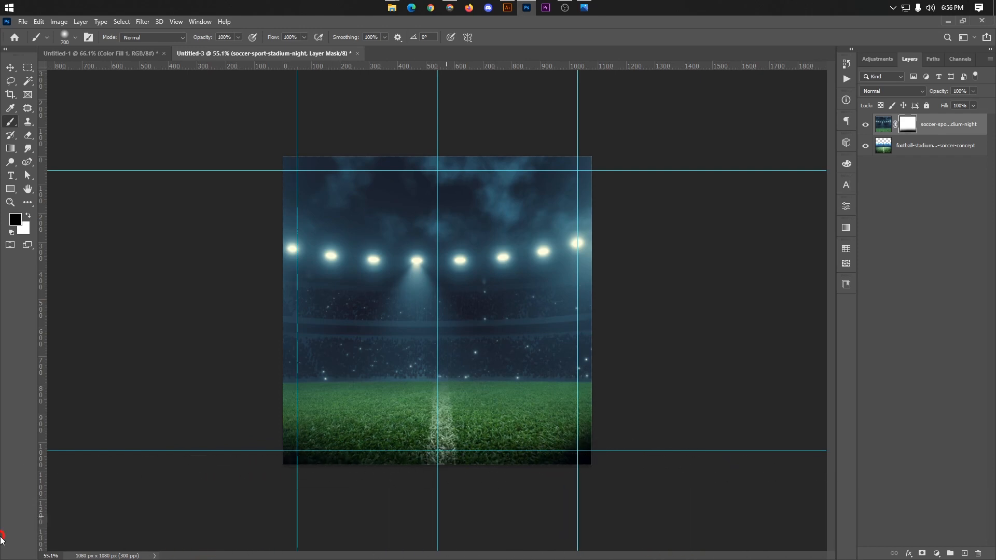
key("alt")
scroll(545, 487, "up", 1)
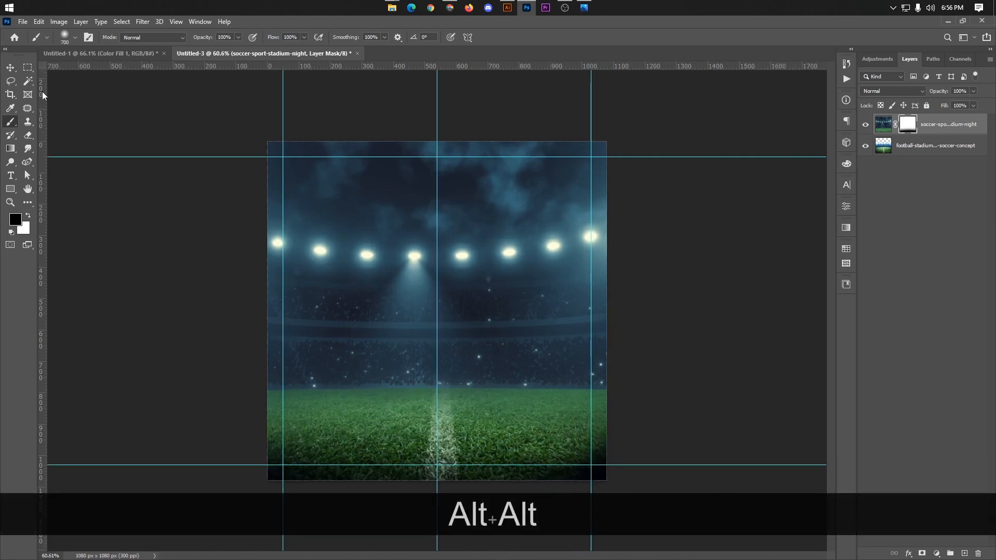
Step: Examine the blend between the grass and the stands up close and across the whole canvas, and deselect the layers
left_click(10, 67)
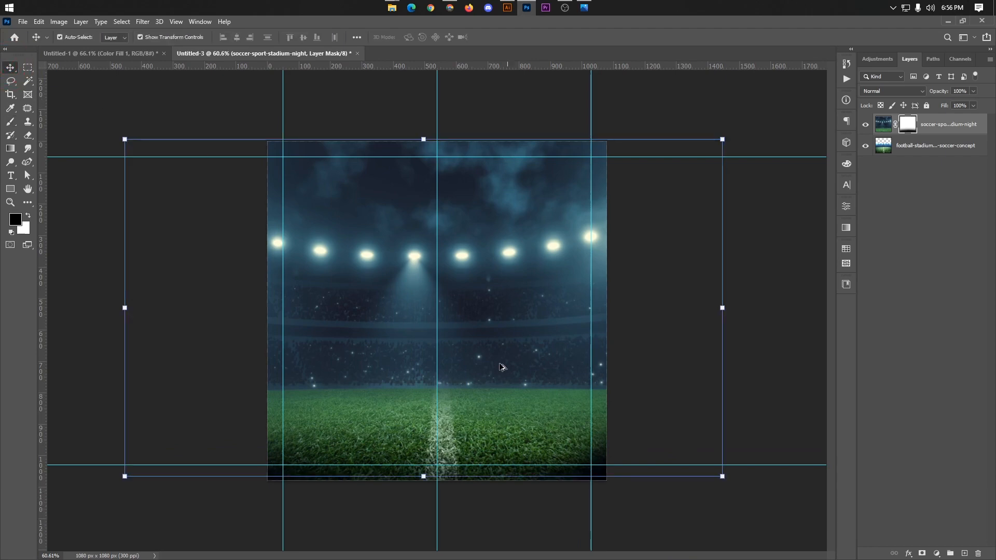
scroll(348, 400, "up", 5)
scroll(348, 400, "down", 5)
scroll(174, 276, "down", 1)
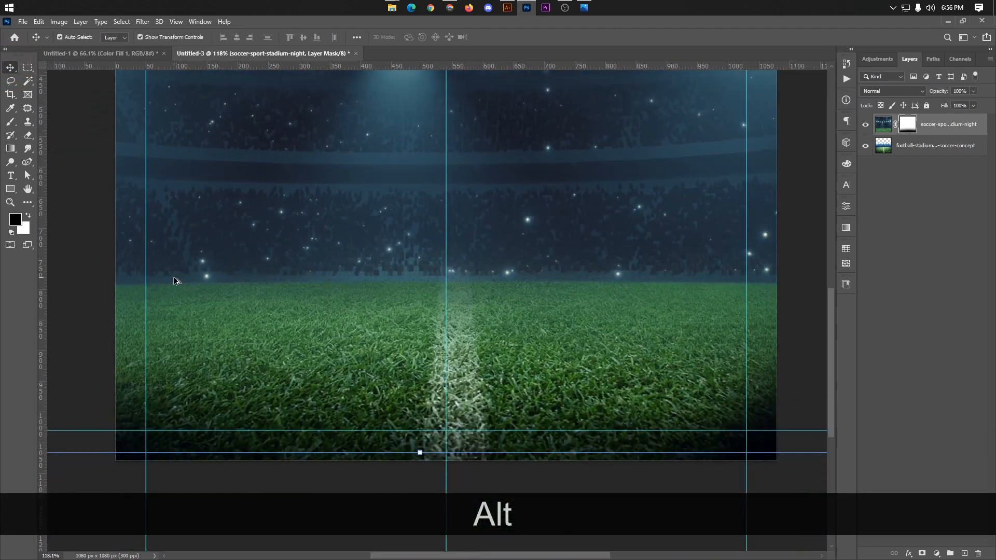
scroll(233, 292, "down", 5)
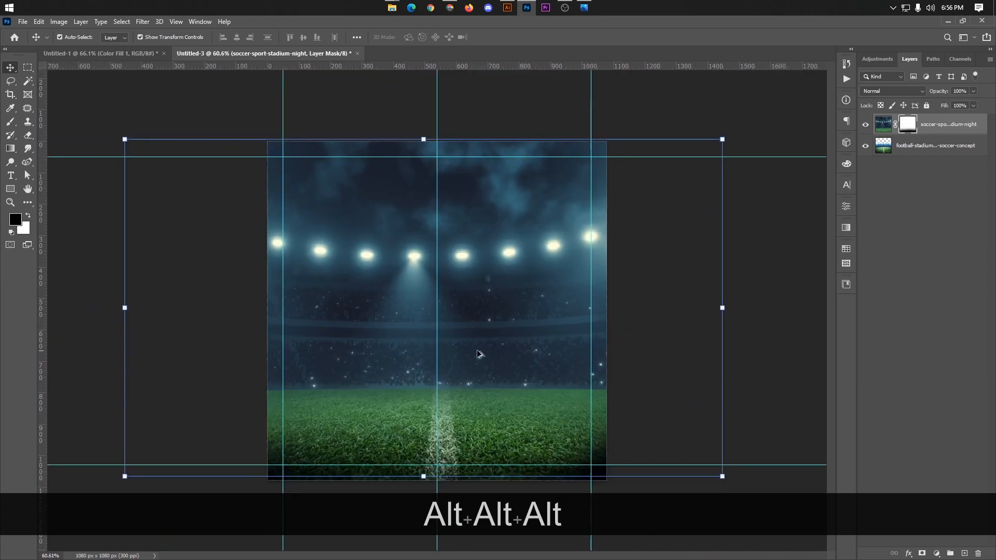
left_click(761, 342)
scroll(635, 357, "down", 1)
scroll(554, 374, "up", 1)
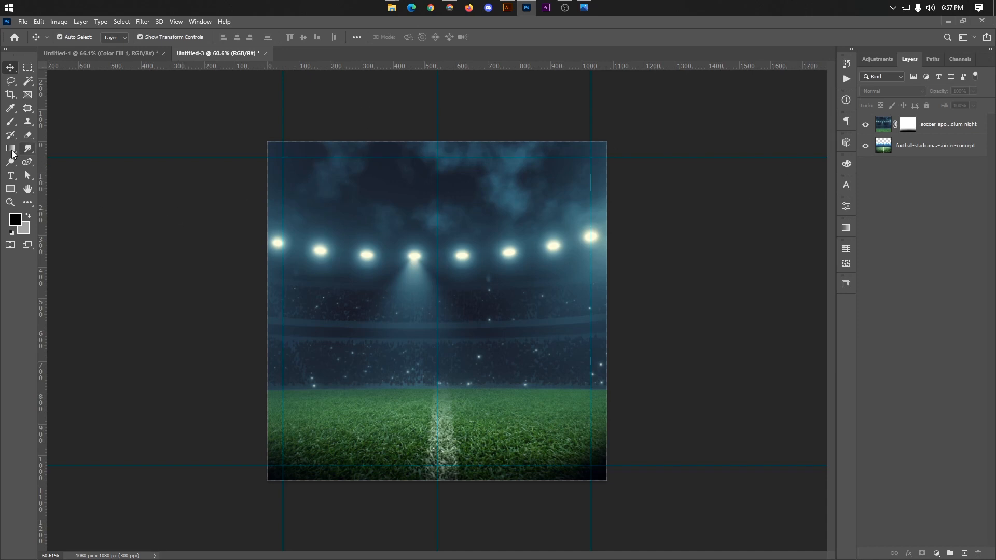
Step: Create a black rectangle shape 1080 px wide and 1080 px high with the Rectangle tool
left_click(11, 188)
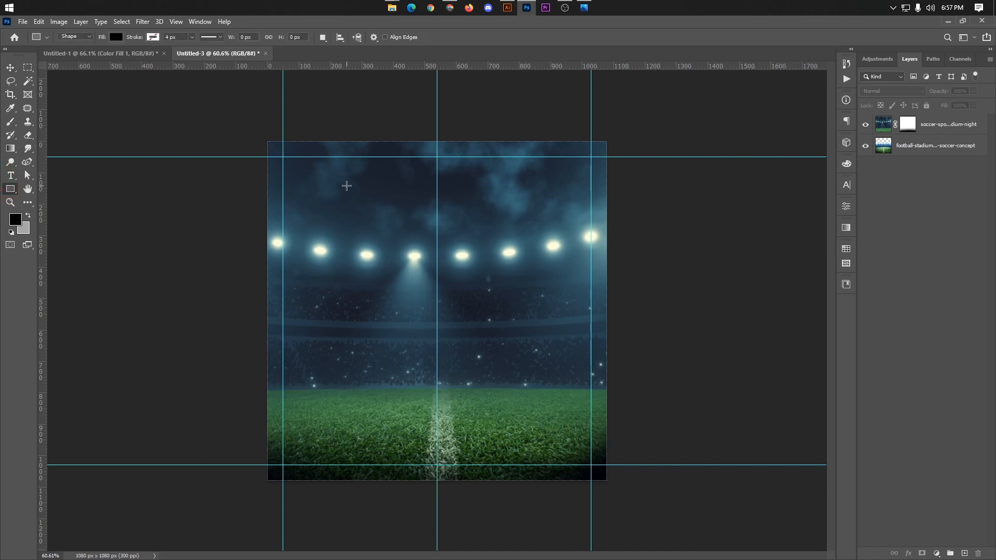
left_click(365, 219)
type("1080")
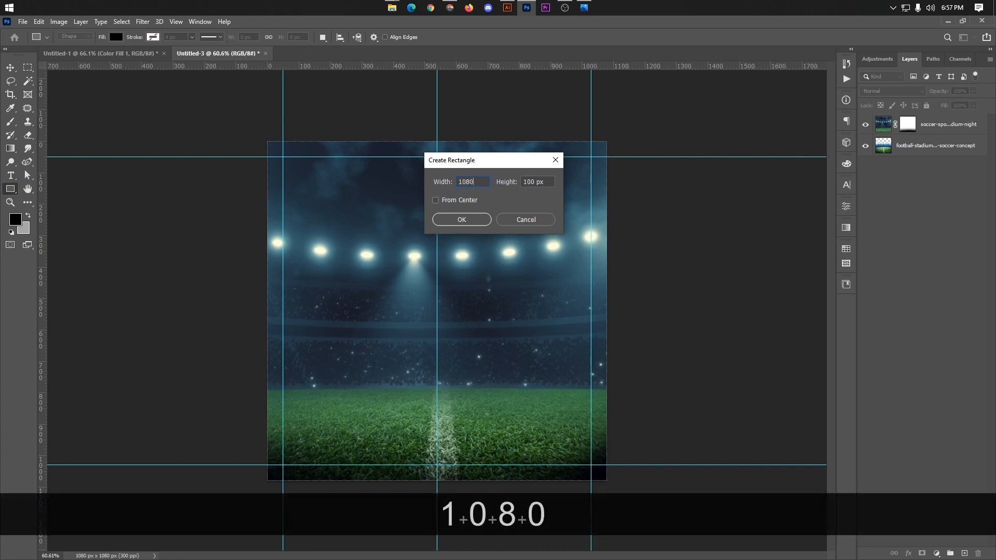
key("ctrl+a")
key("ctrl+c")
left_click(521, 183)
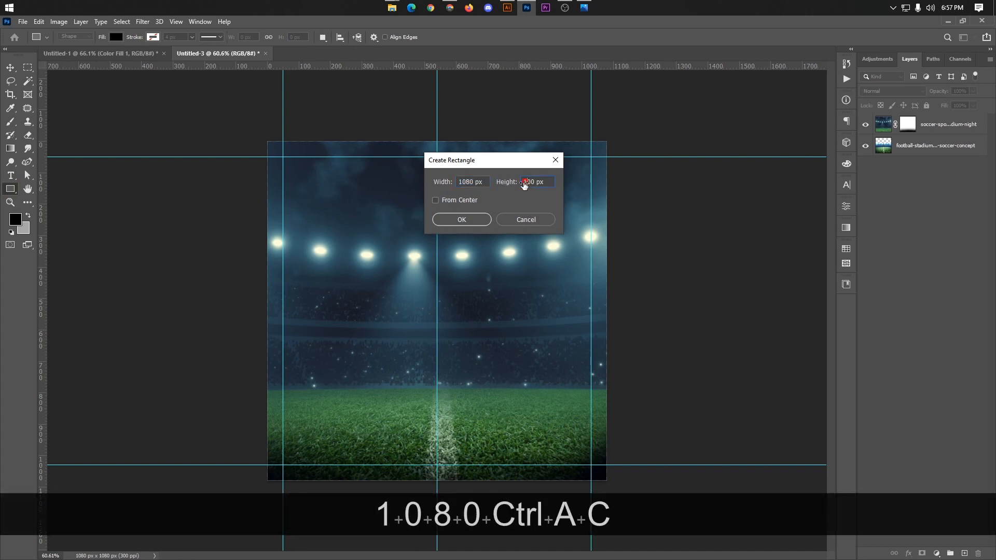
key("ctrl+a")
key("ctrl+v")
left_click(461, 220)
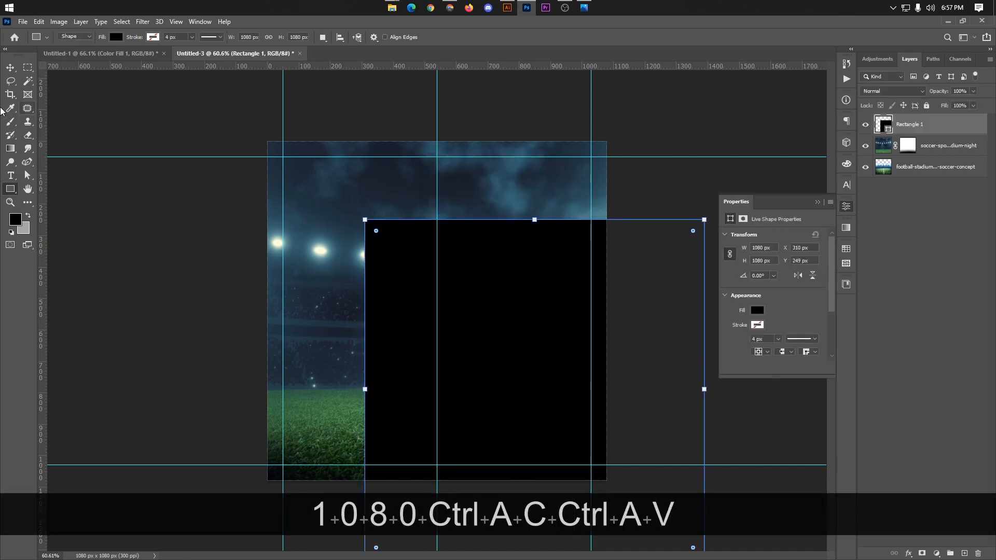
Step: Move the rectangle to X 0 px, Y 0 px so it covers the whole canvas, and commit the transform
key("ctrl+t")
left_click_drag(565, 309, 471, 229)
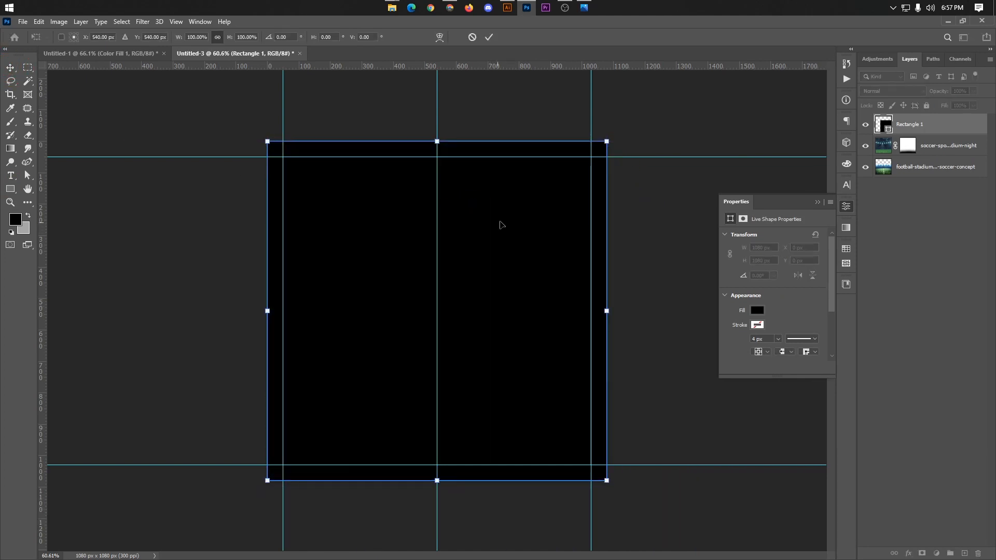
key("Return")
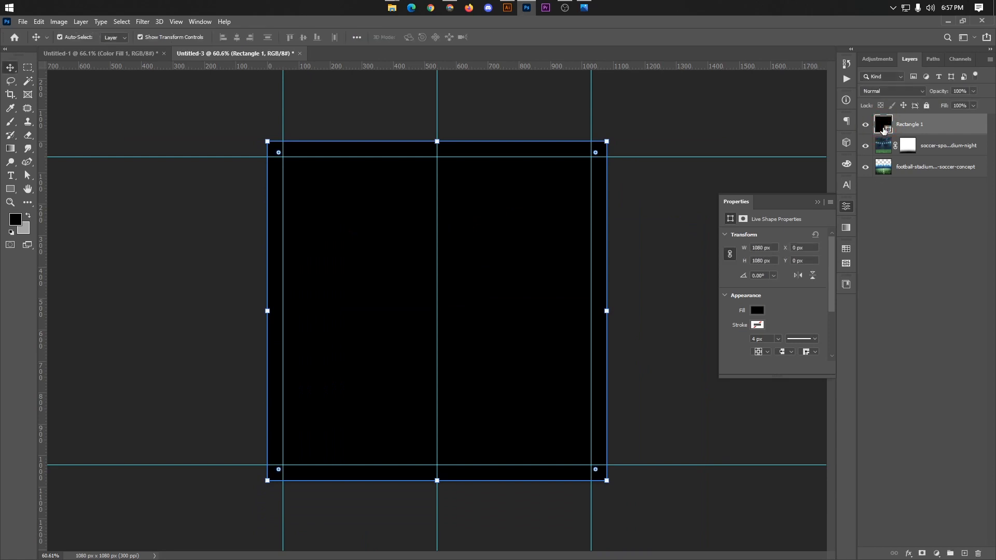
Step: Change the rectangle's fill colour to a bright green and confirm it
double_click(884, 126)
left_click(767, 171)
left_click(786, 140)
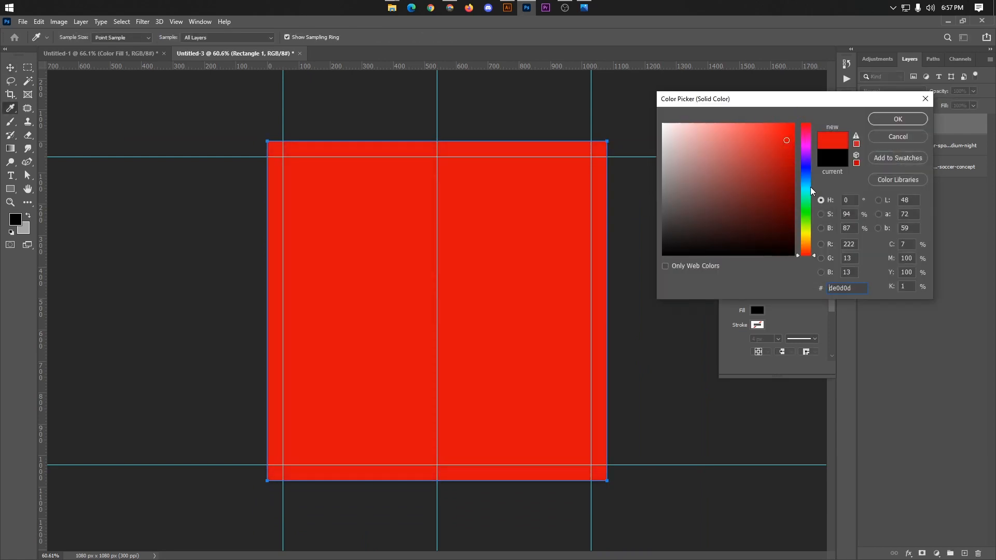
left_click(808, 188)
left_click(808, 199)
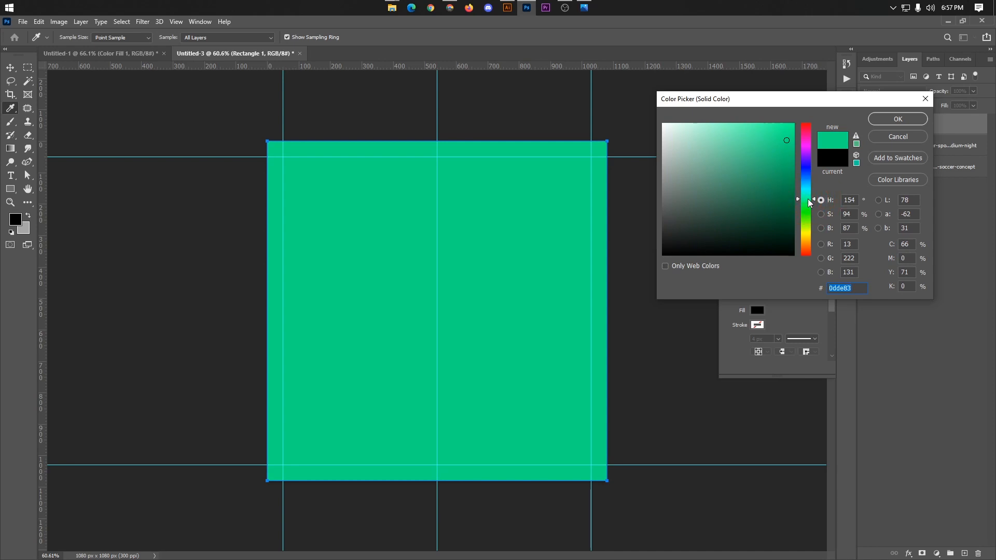
left_click(809, 202)
left_click_drag(783, 142, 794, 129)
left_click(808, 204)
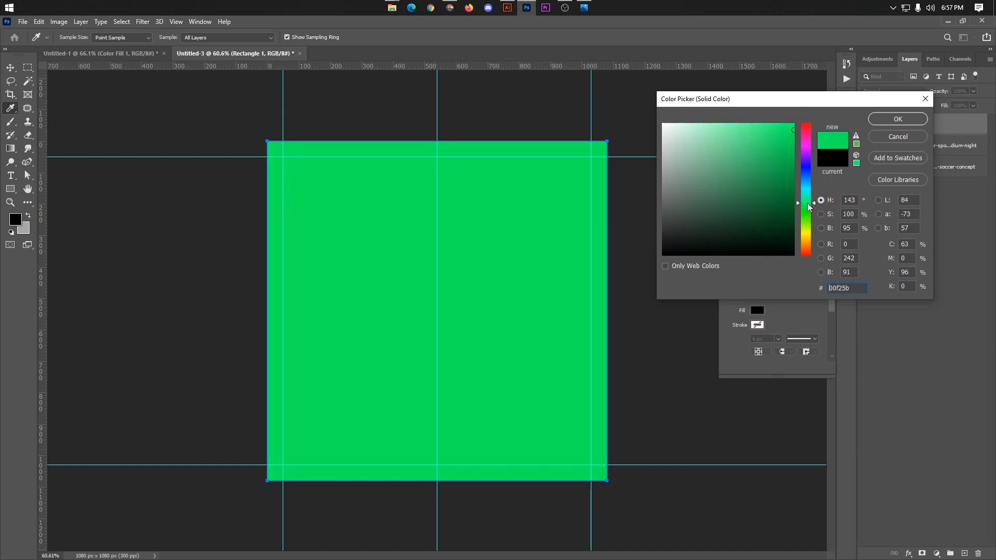
left_click(898, 120)
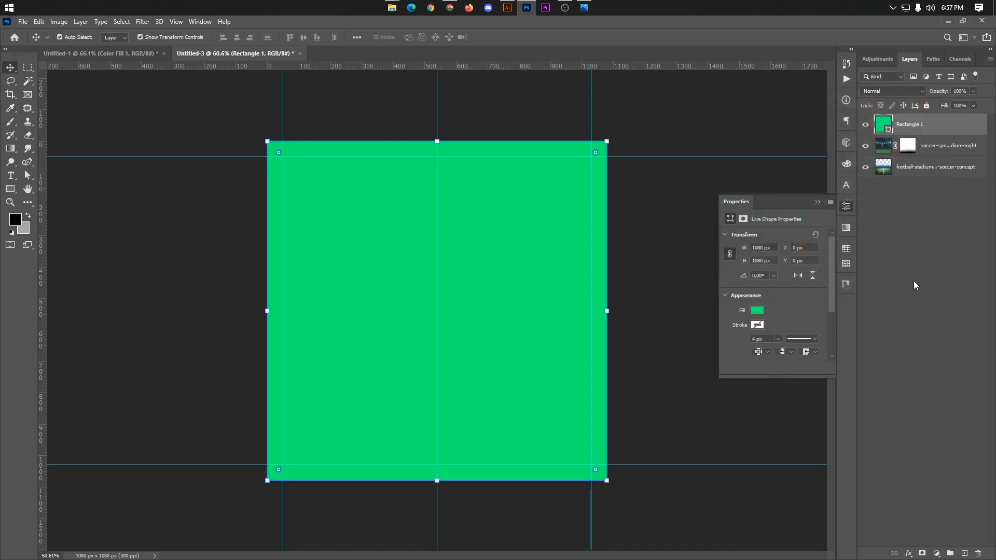
Step: Blend the green rectangle into the stadium background with the Hue blend mode at 27% opacity
left_click(892, 91)
left_click(891, 89)
left_click(973, 91)
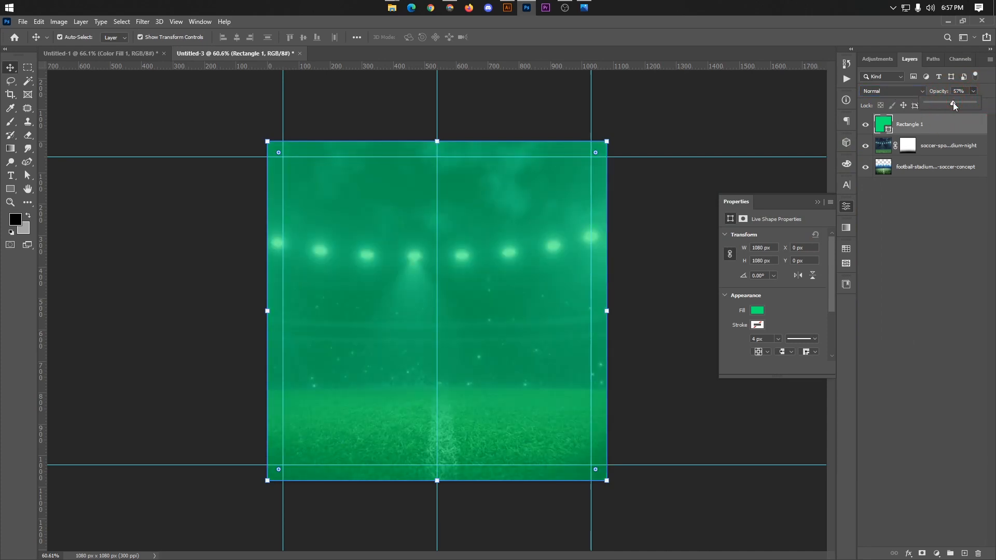
left_click(889, 92)
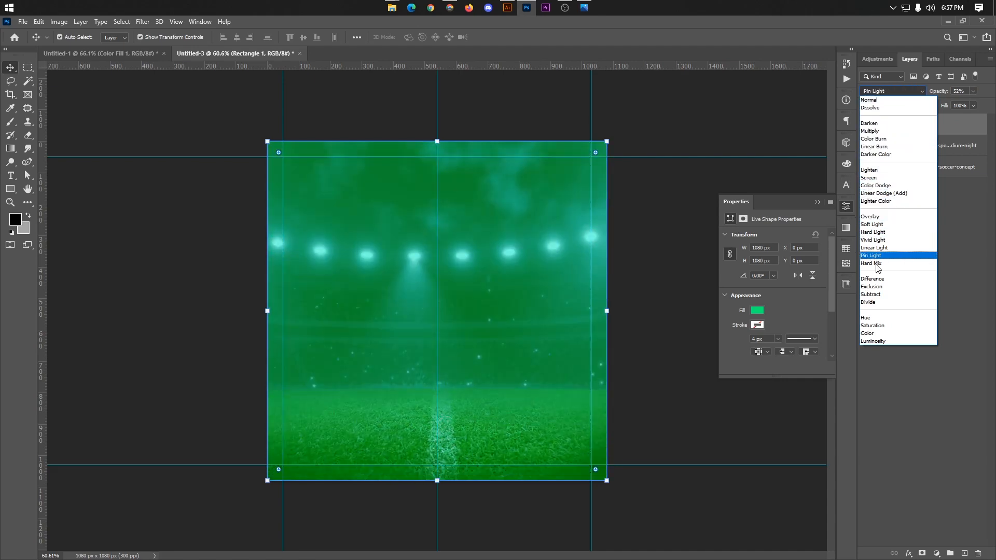
left_click(869, 319)
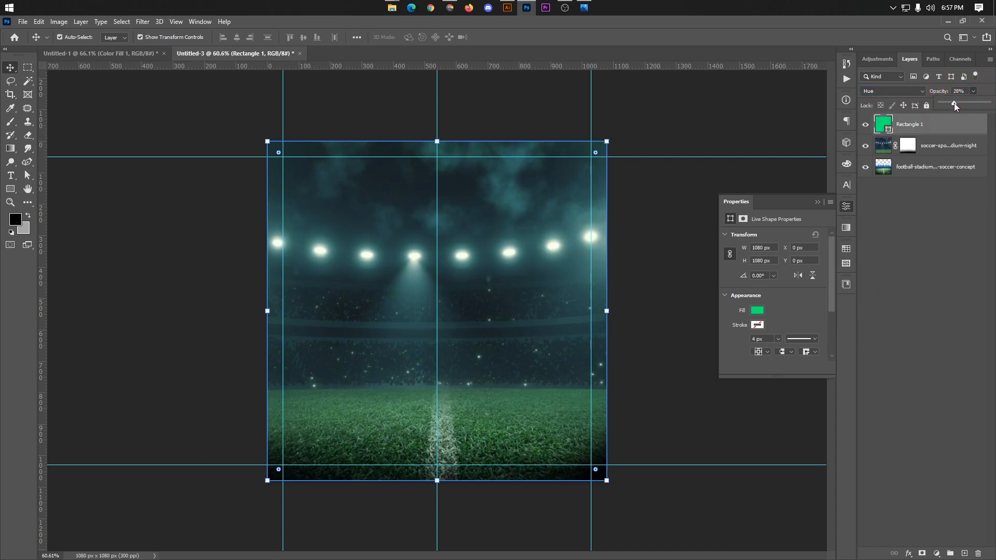
left_click(655, 212)
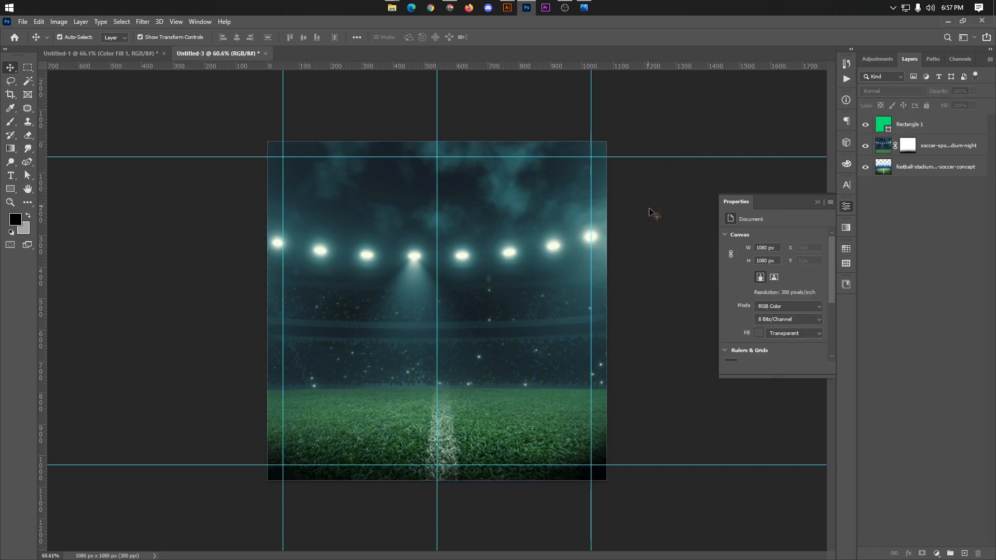
left_click(912, 130)
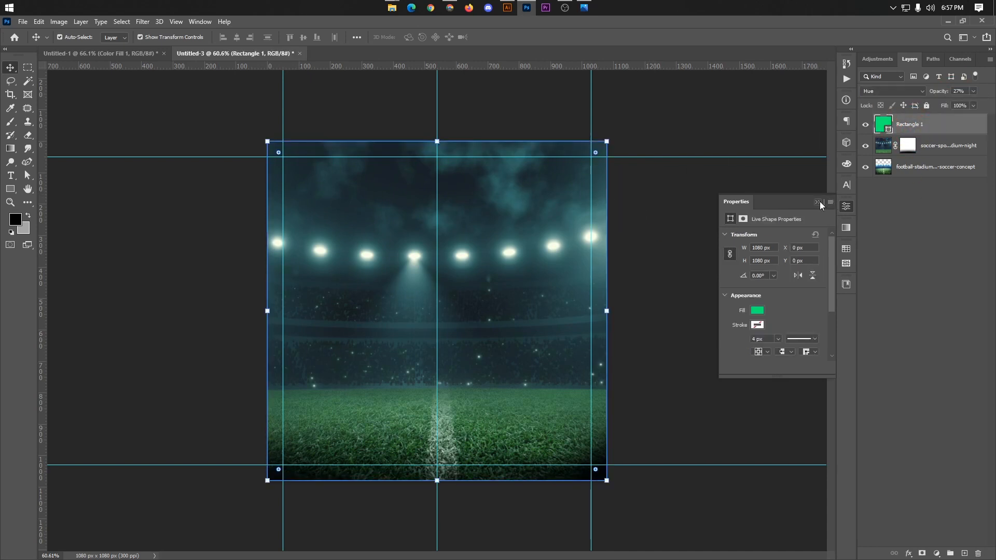
left_click(819, 203)
Step: Add a new layer above the green rectangle and ready the Gradient tool with the black-to-transparent gradient
left_click(964, 554)
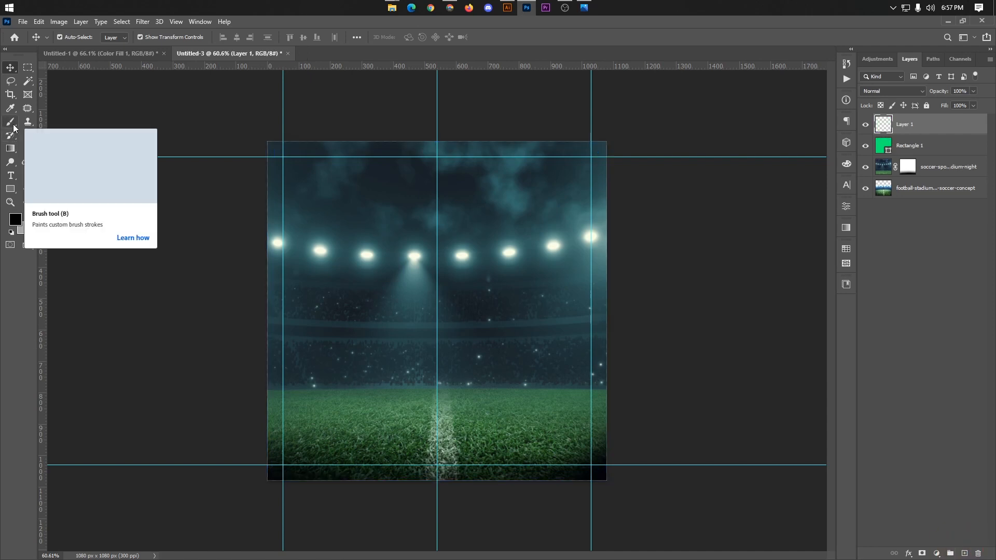
left_click(10, 149)
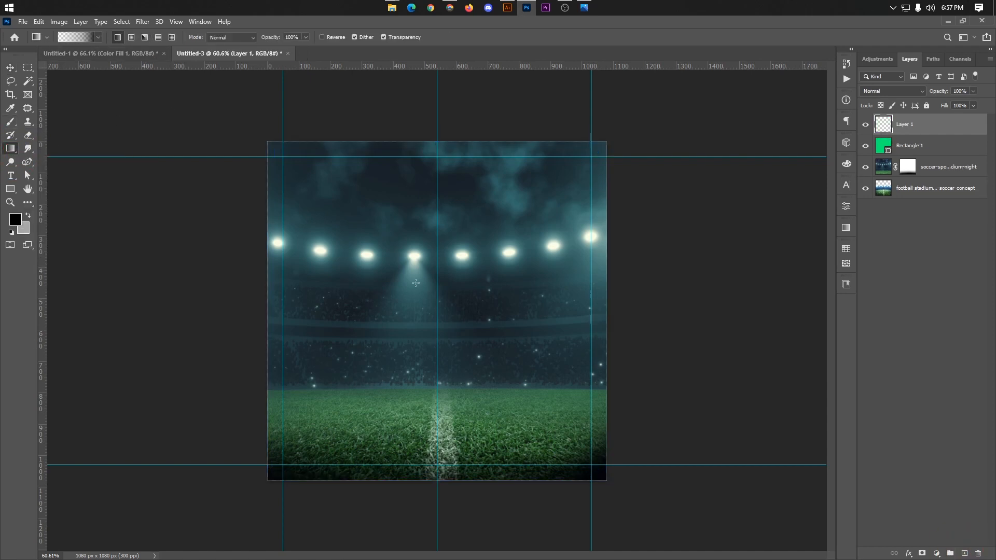
left_click(75, 36)
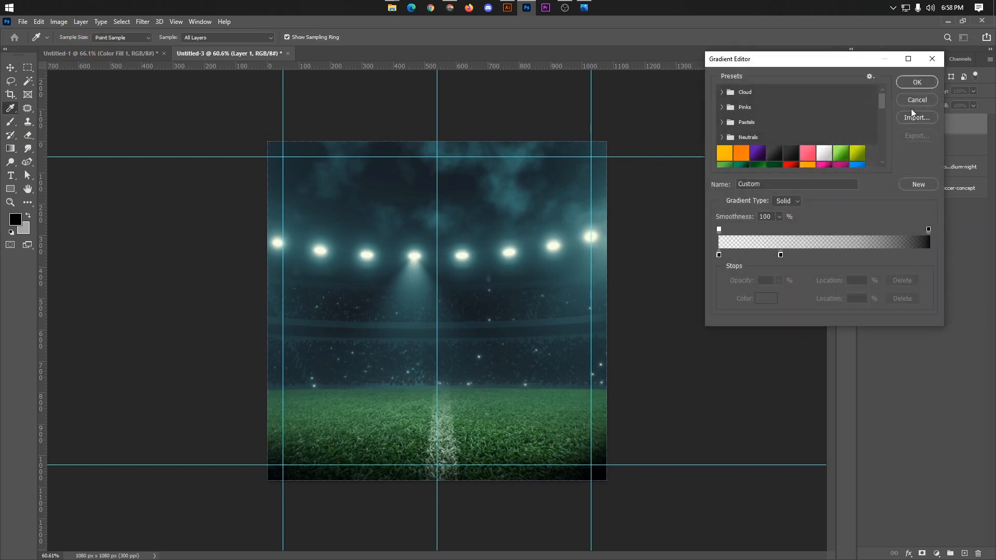
left_click(916, 83)
left_click_drag(314, 418, 336, 377)
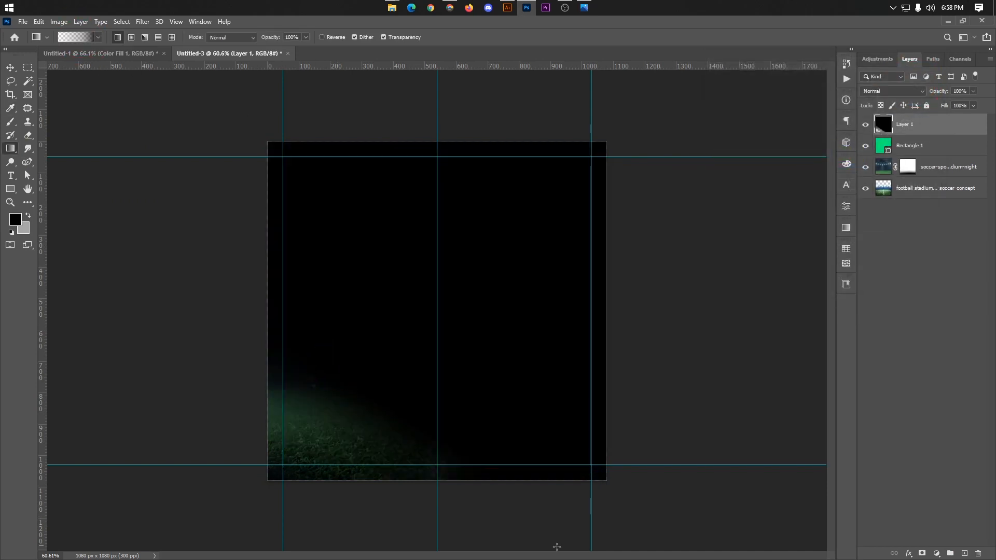
key("ctrl+z")
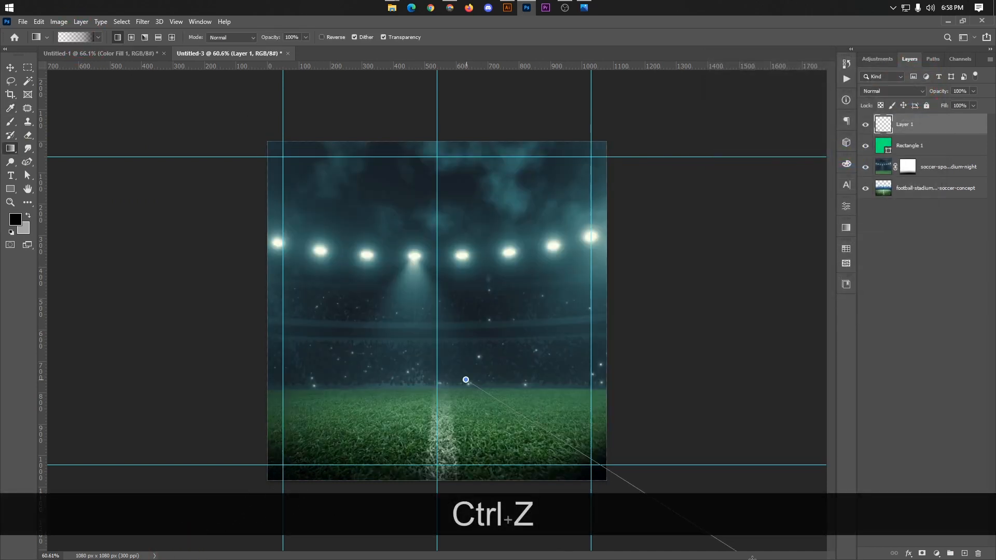
left_click_drag(752, 559, 754, 557)
left_click_drag(411, 373, 422, 556)
key("ctrl+z")
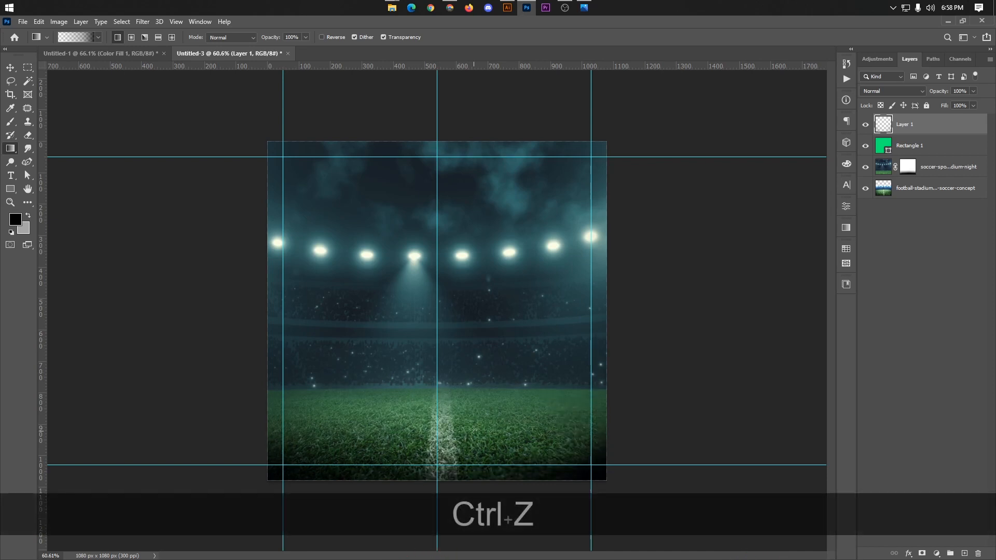
Step: Draw a near-vertical black fade from the grass down past the canvas's lower edge on the new layer
left_click_drag(473, 429, 475, 540)
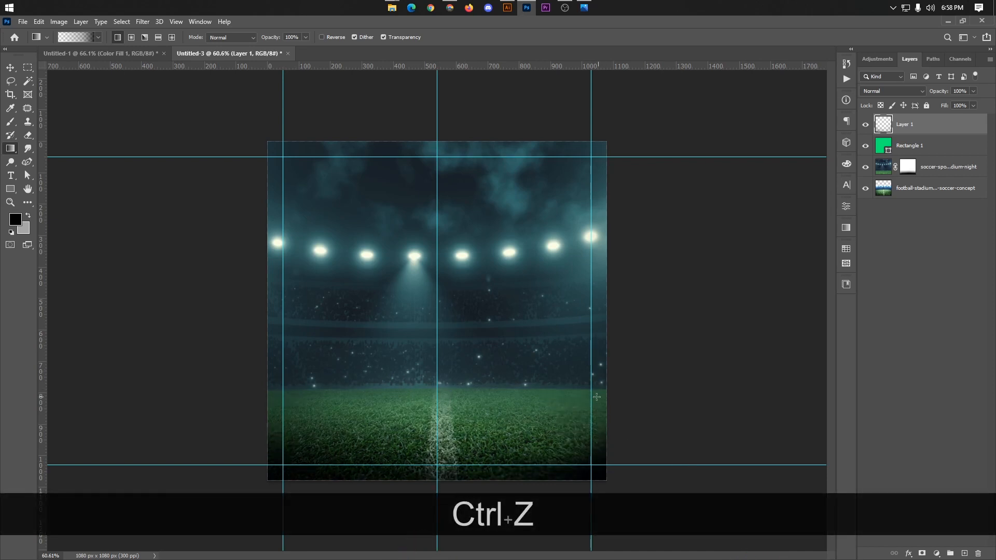
left_click(10, 68)
scroll(434, 313, "up", 1)
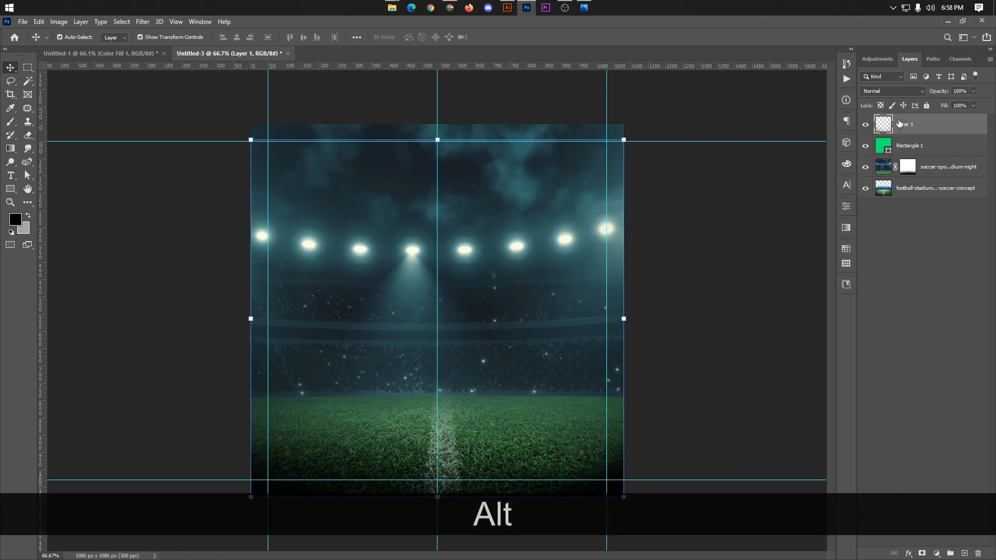
Step: Set the gradient layer's blend mode to Lighten and lower its opacity, leaving no layer selected
left_click(895, 91)
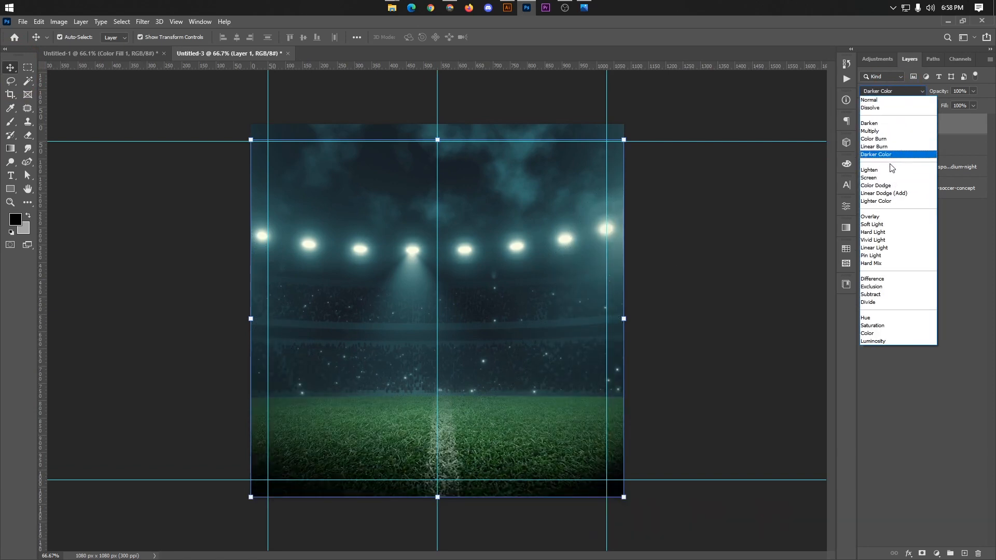
left_click(888, 171)
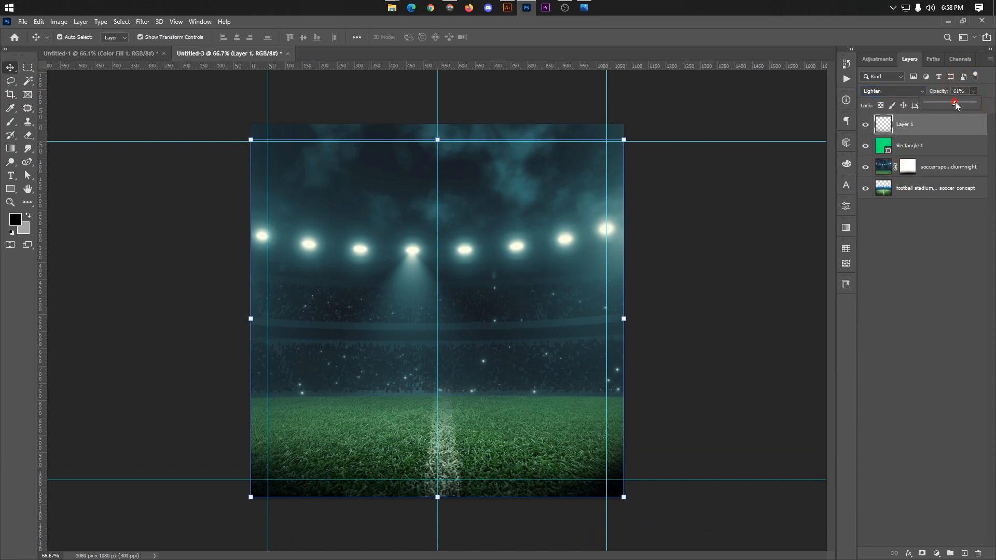
left_click(117, 151)
scroll(492, 345, "up", 2)
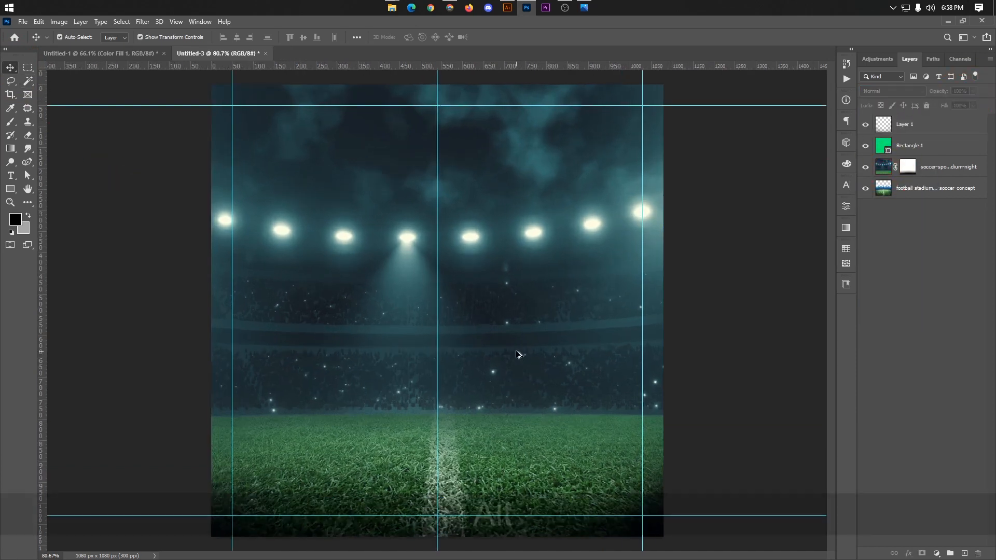
scroll(438, 311, "down", 1)
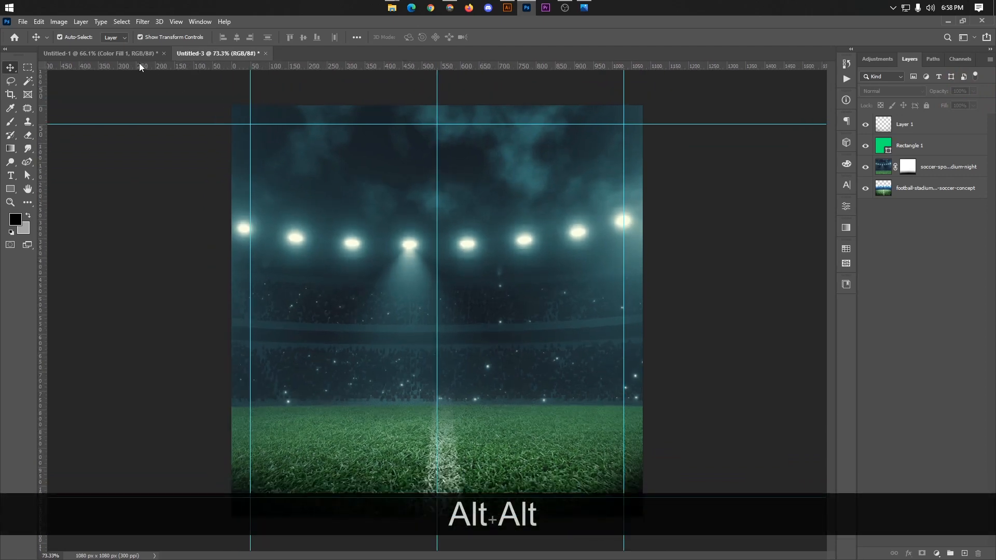
Step: Copy the Sony TV from the Untitled-1 document into Untitled-3 and centre it horizontally with its feet on the grass
left_click(104, 54)
left_click(337, 311, "ctrl")
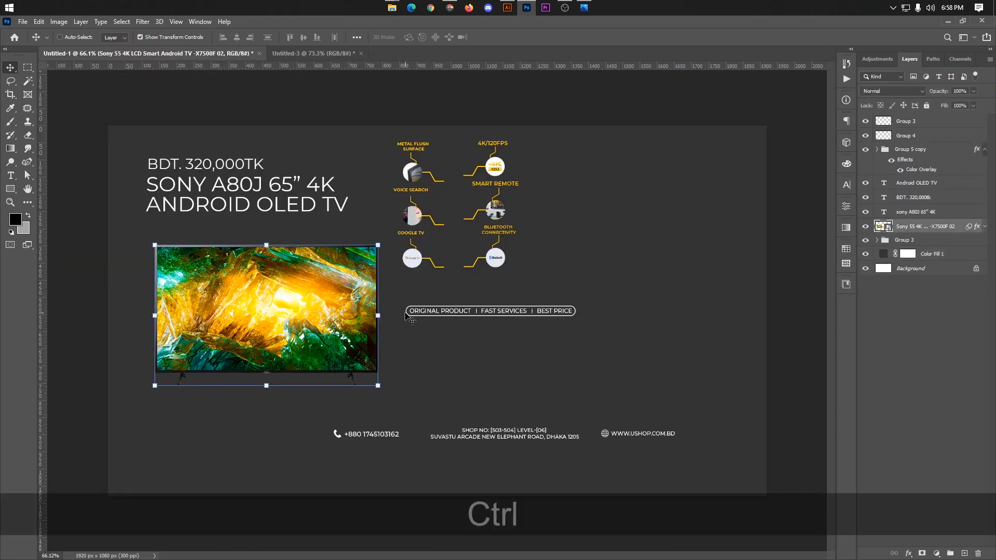
key("ctrl+c")
left_click(287, 53)
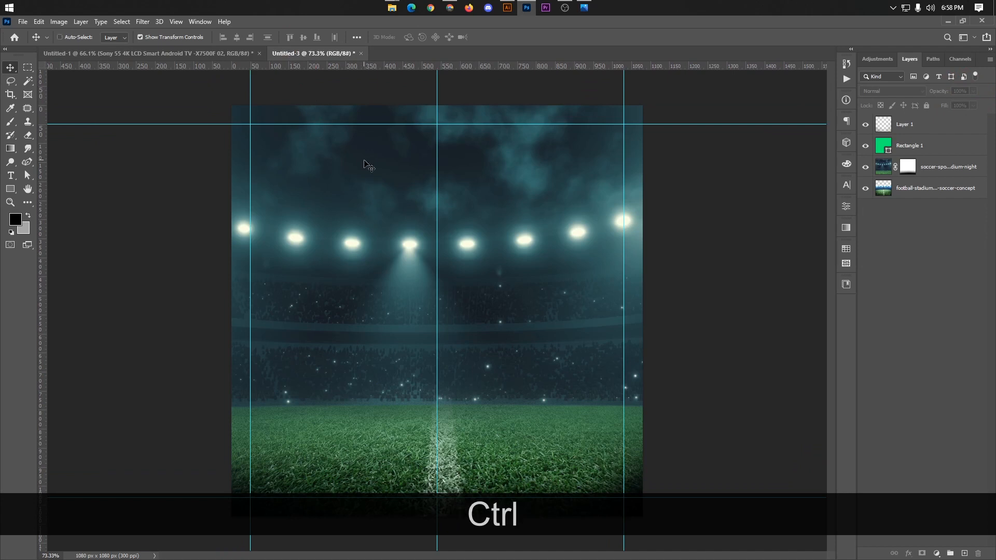
key("ctrl+v")
left_click_drag(473, 305, 479, 373)
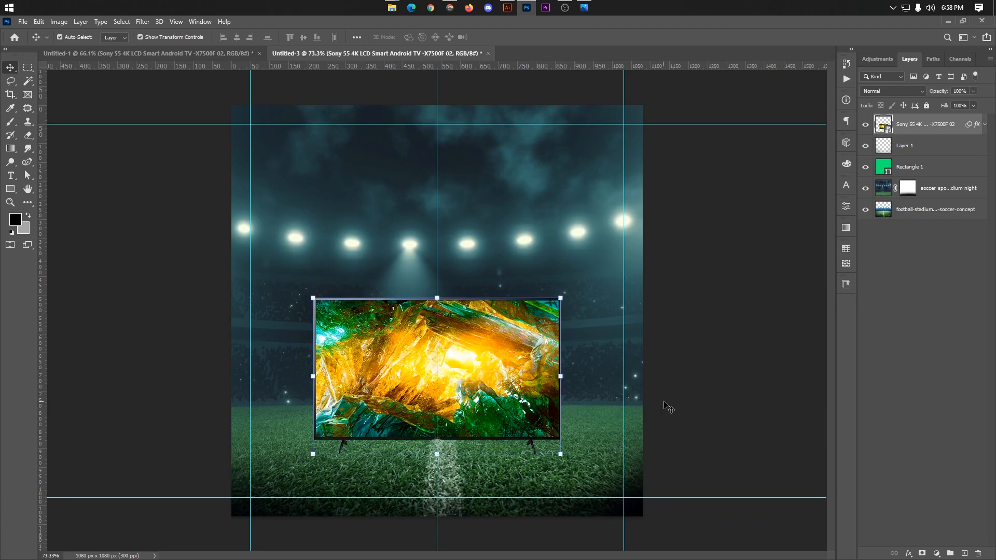
left_click(677, 407)
Step: Nudge the TV slightly downward on the grass and deselect it
scroll(438, 399, "up", 2)
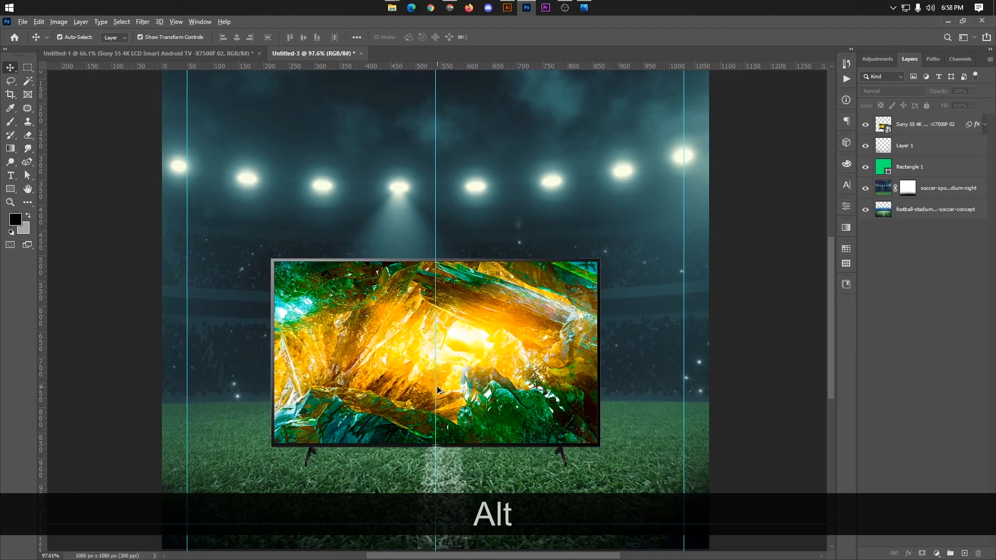
scroll(438, 390, "down", 2)
left_click(503, 387)
key("Down")
key("Down")
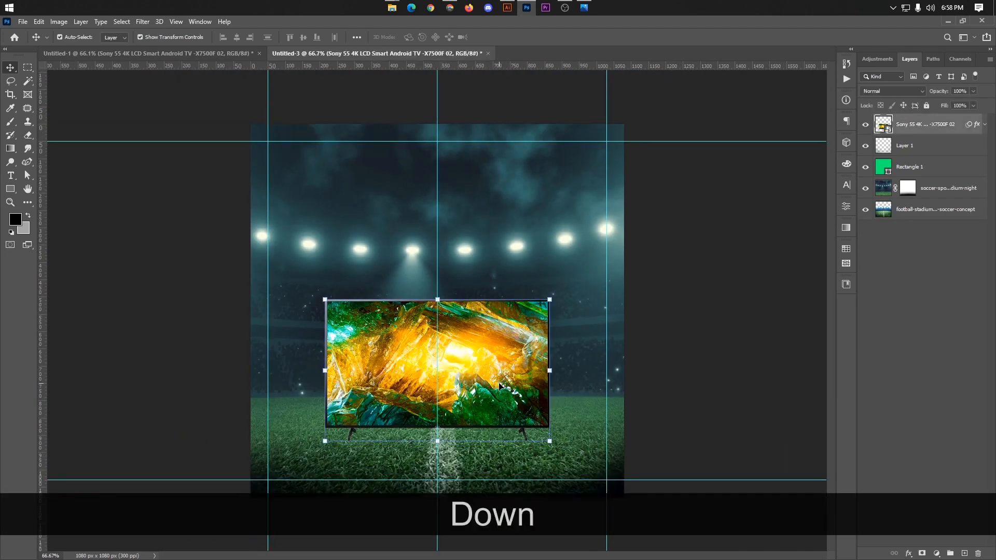
left_click(719, 383)
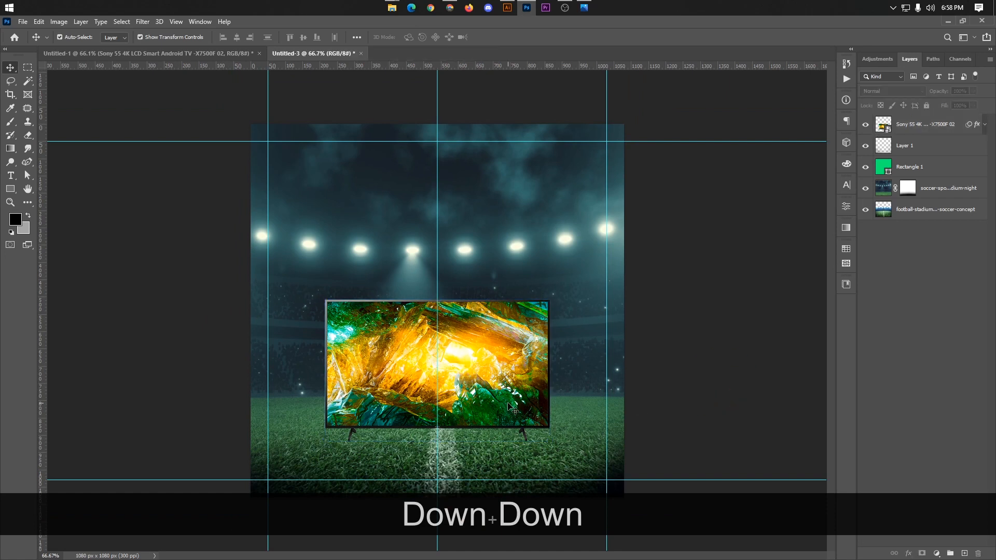
scroll(438, 350, "up", 1, "alt")
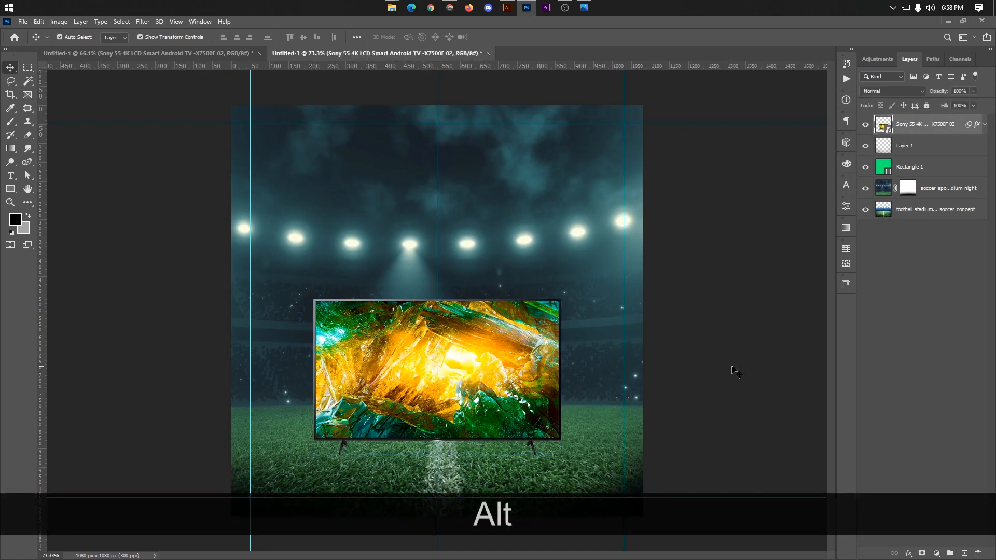
left_click(390, 353)
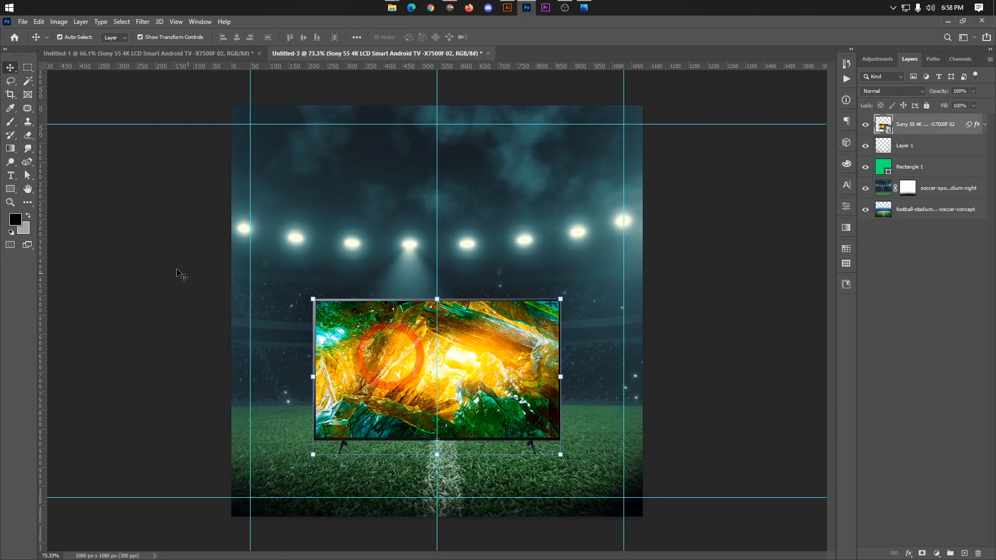
left_click(130, 172)
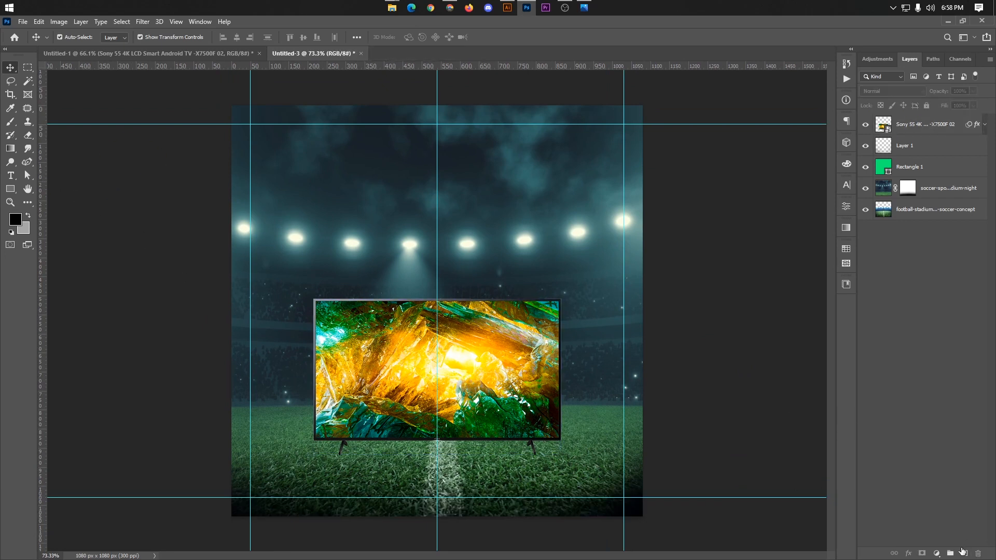
Step: Add a new layer beneath the TV layer and paint one soft black 700 px brush dab near the canvas's centre line
left_click(963, 553)
left_click_drag(904, 132, 905, 156)
left_click(11, 122)
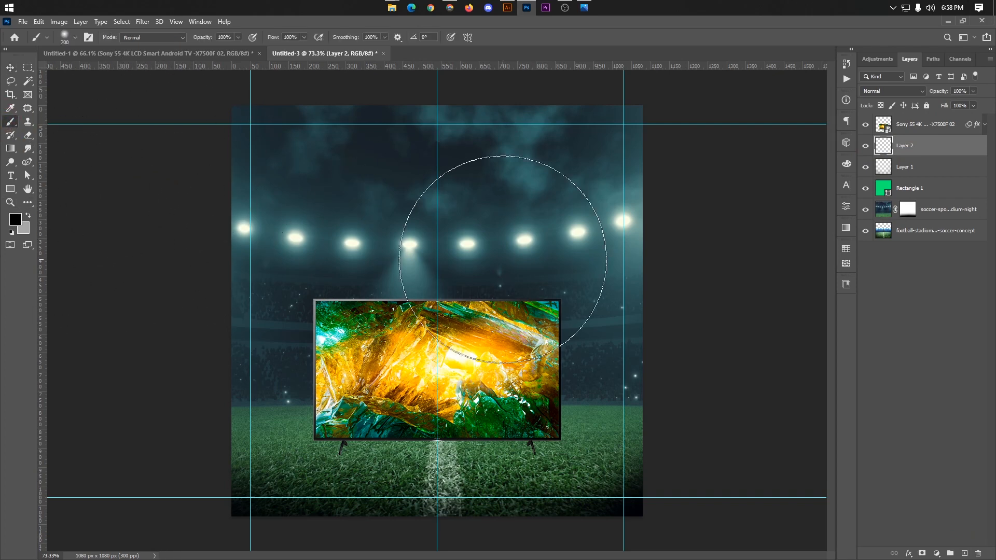
left_click(438, 207)
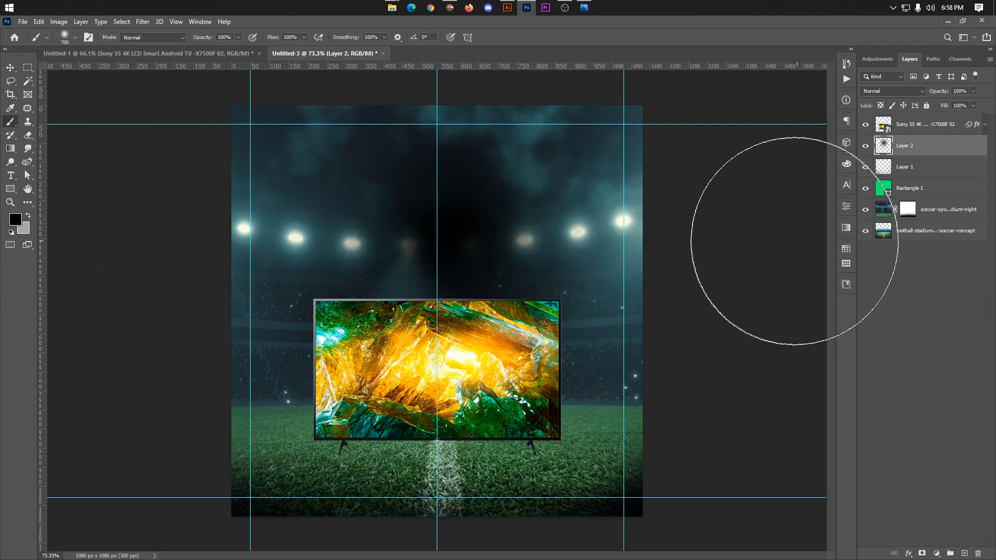
Step: Squash the black dab to about 11% height, stretch it wide as a shadow under the TV's feet, and nudge it left
key("ctrl+t")
left_click_drag(439, 105, 427, 438)
left_click_drag(632, 462, 672, 458)
left_click_drag(224, 458, 169, 457)
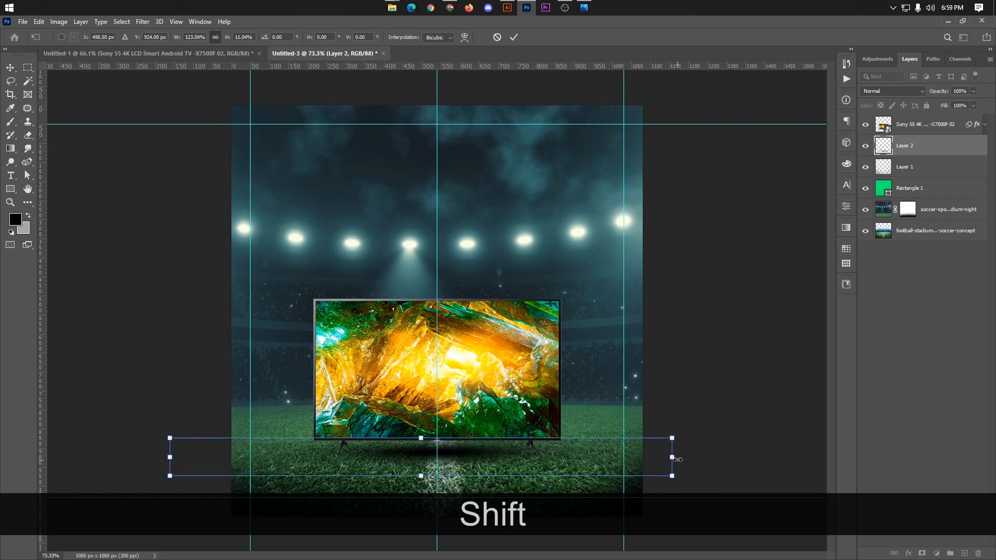
left_click_drag(672, 457, 686, 457)
left_click(515, 38)
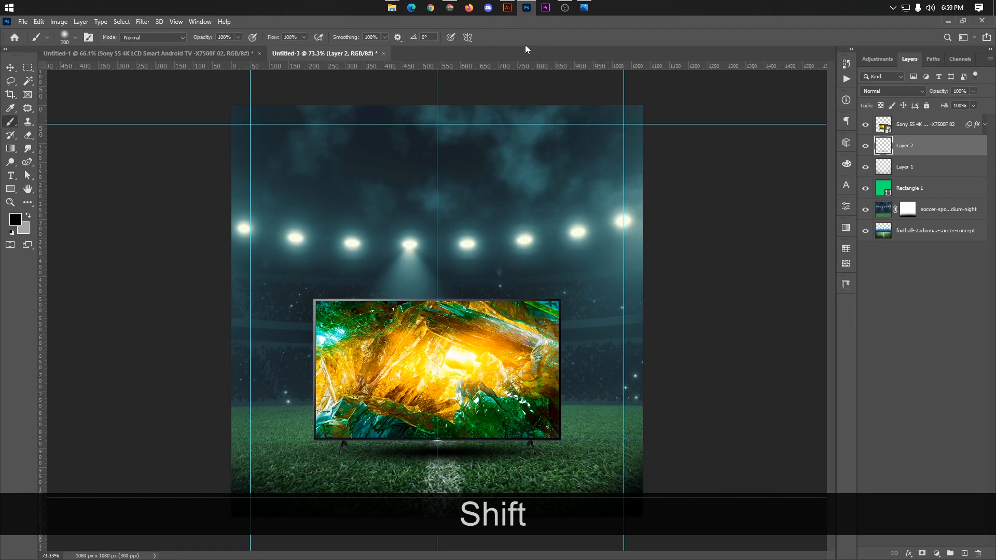
key("Left")
key("Left")
key("Left")
key("Left")
key("Left")
key("Left")
key("Left")
key("Left")
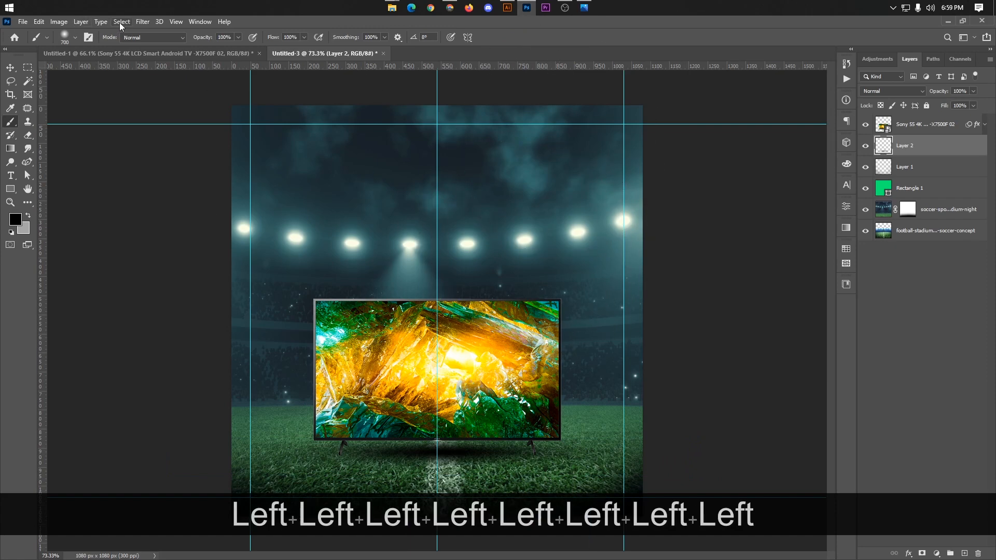
Step: Apply a Gaussian Blur with a 4.8-pixel radius to the TV's shadow layer
left_click(143, 21)
left_click(143, 21)
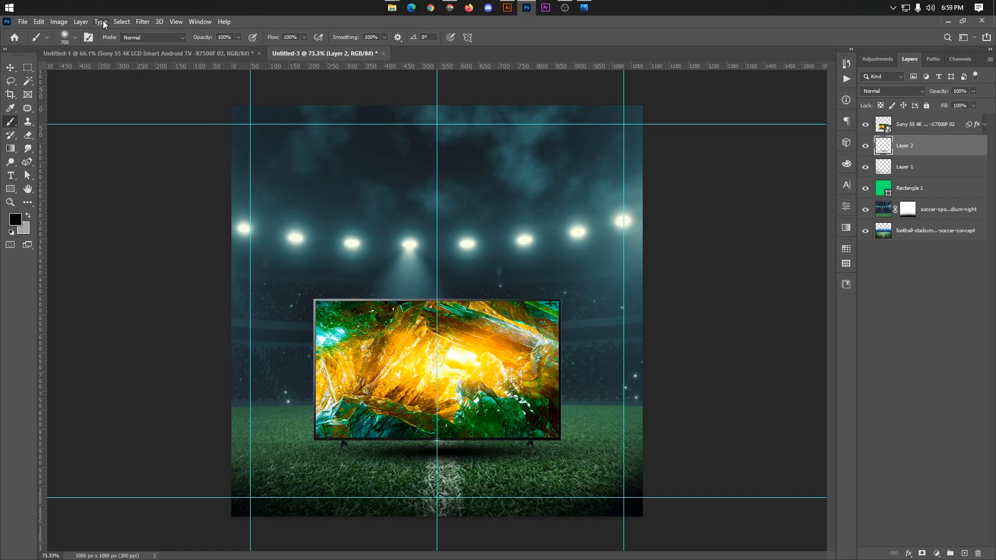
left_click(137, 23)
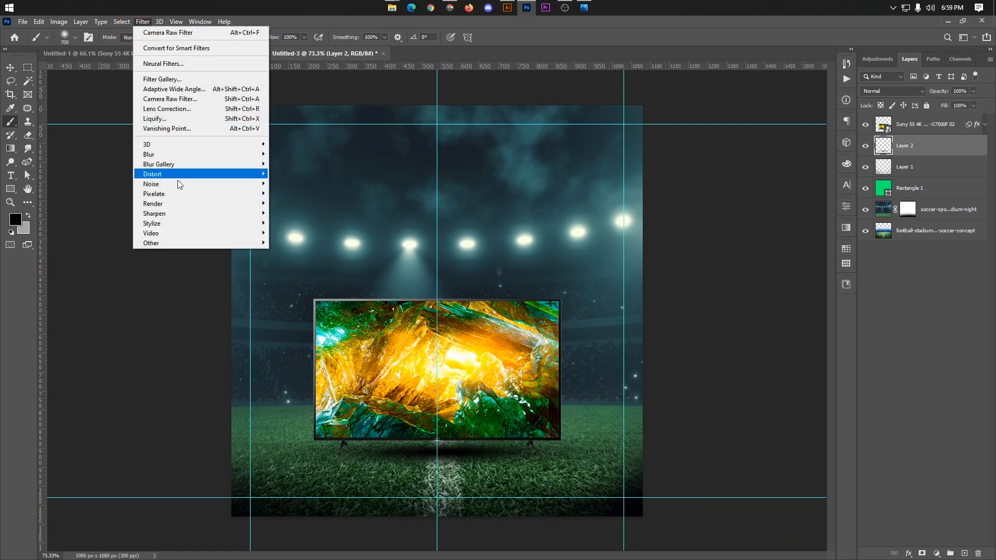
mouse_move(169, 154)
left_click(295, 193)
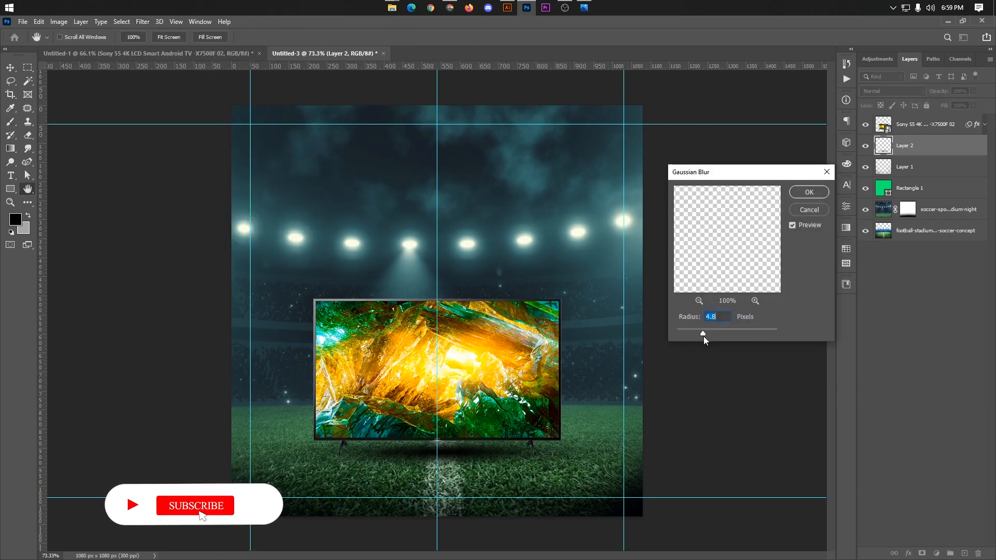
left_click(812, 192)
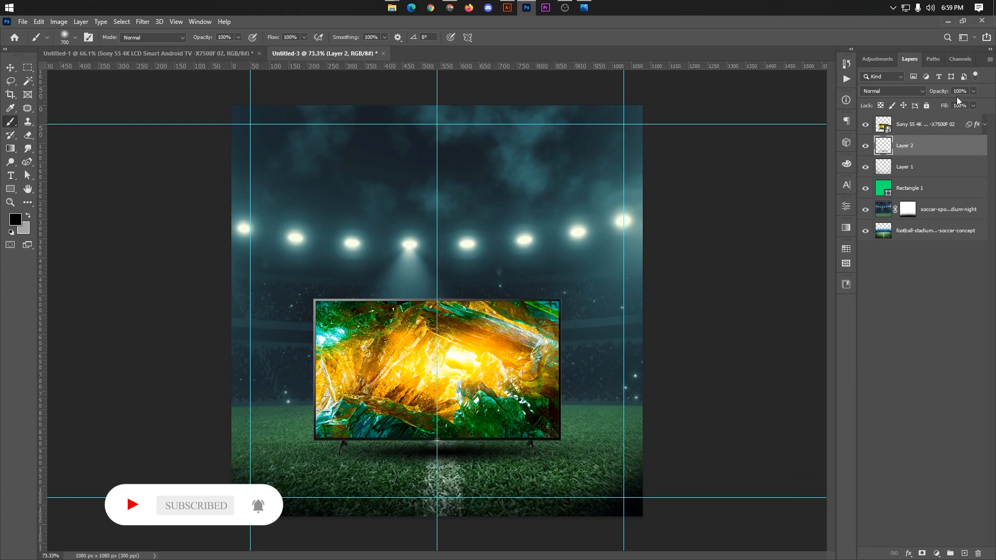
Step: Set the TV shadow layer's opacity to 78% and nudge the shadow left beneath the TV
left_click(951, 104)
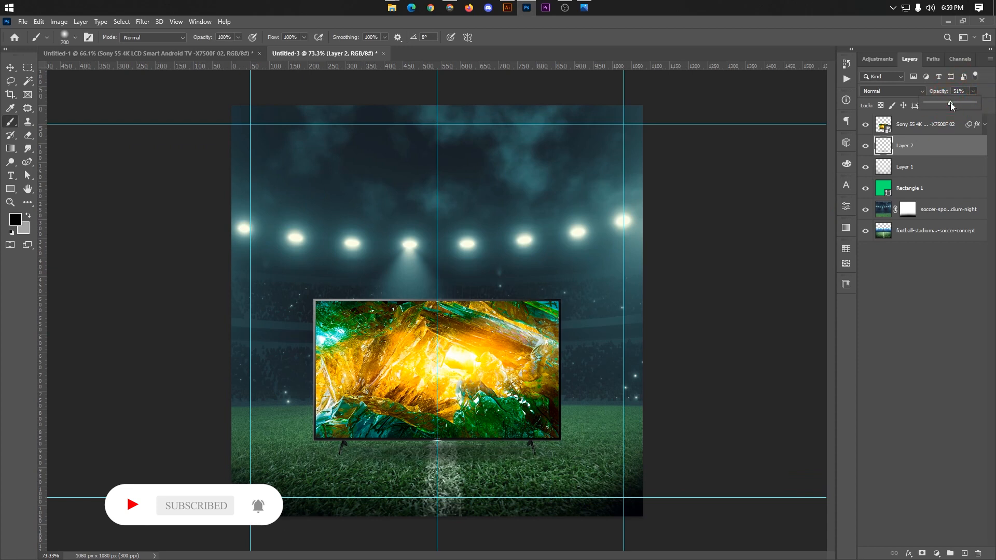
left_click_drag(951, 103, 962, 103)
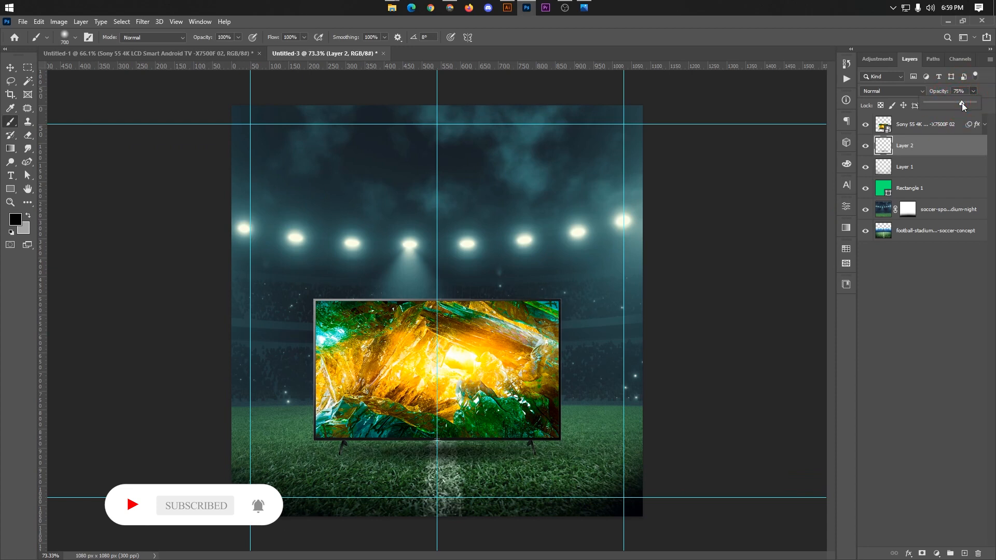
left_click(11, 67)
key("Left")
key("Left")
key("Left")
key("Left")
key("Left")
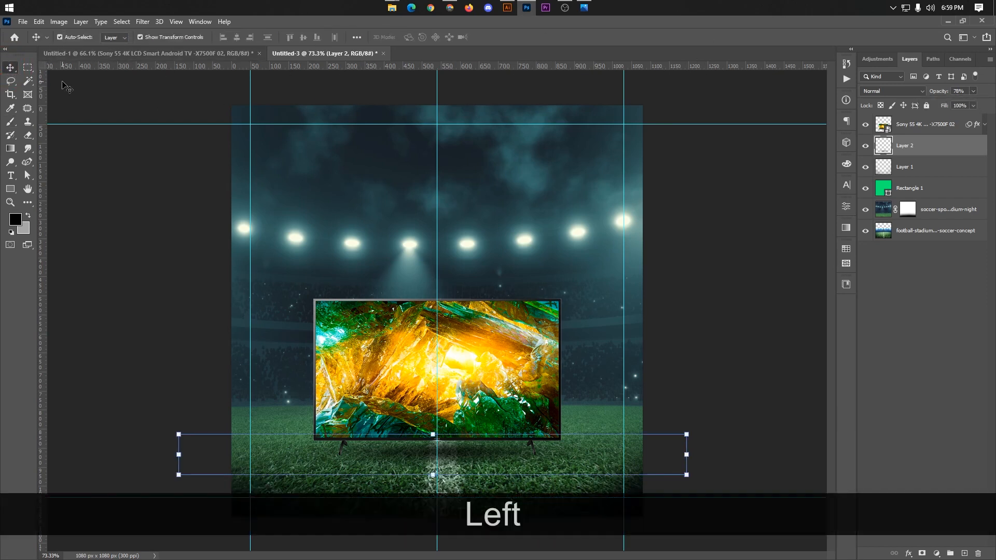
key("Left")
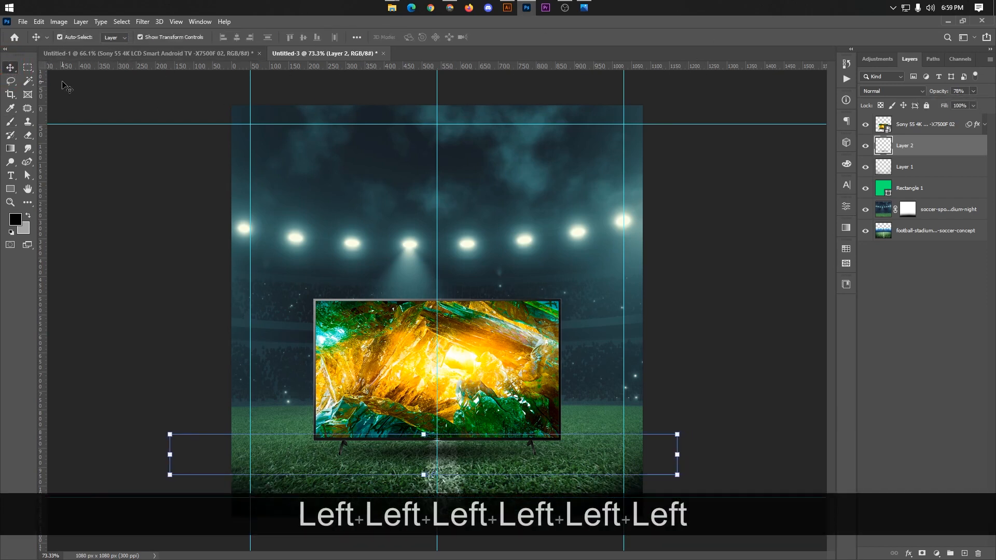
left_click(735, 295)
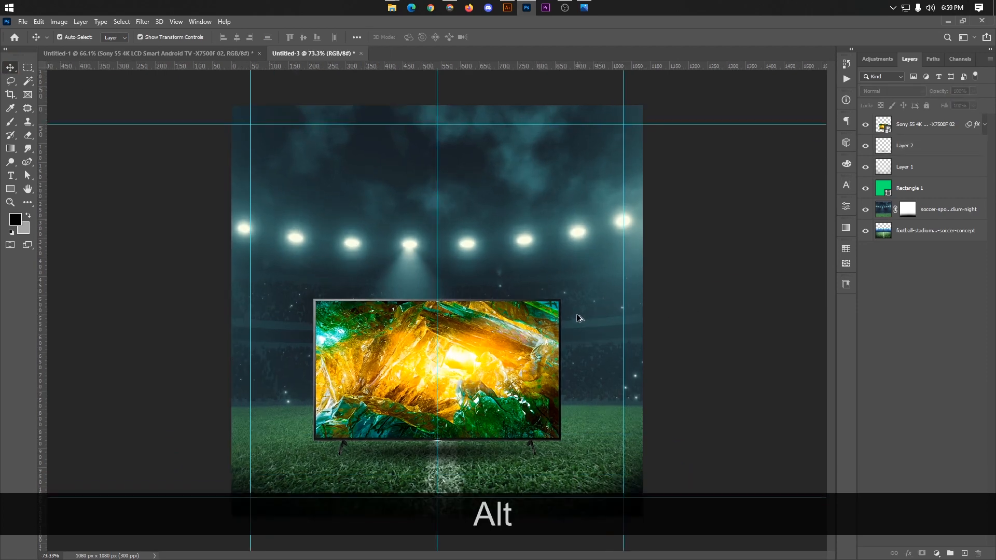
Step: Fine-tune the vertical position of the shadow under the TV, nudging it up and slightly back down
left_click(451, 455)
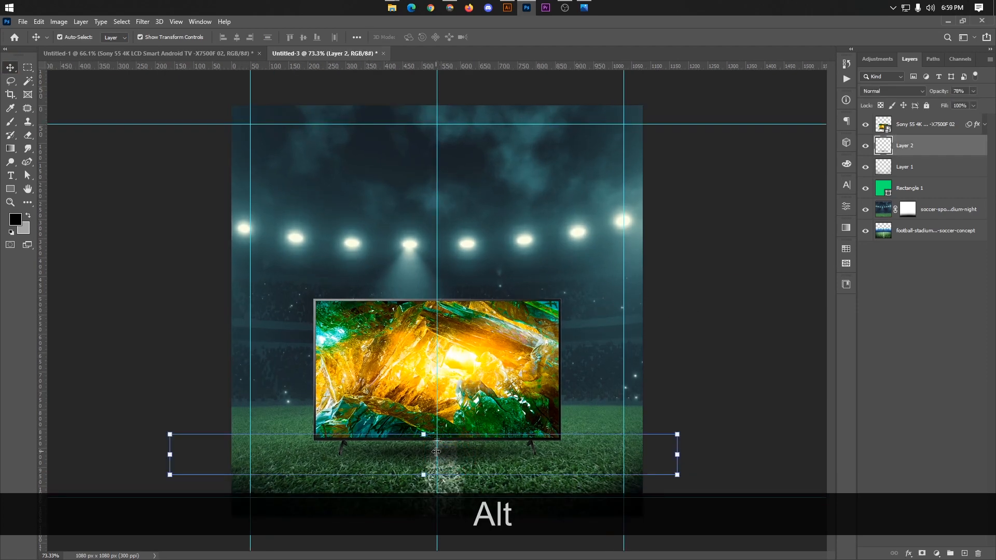
key("Up")
key("Up")
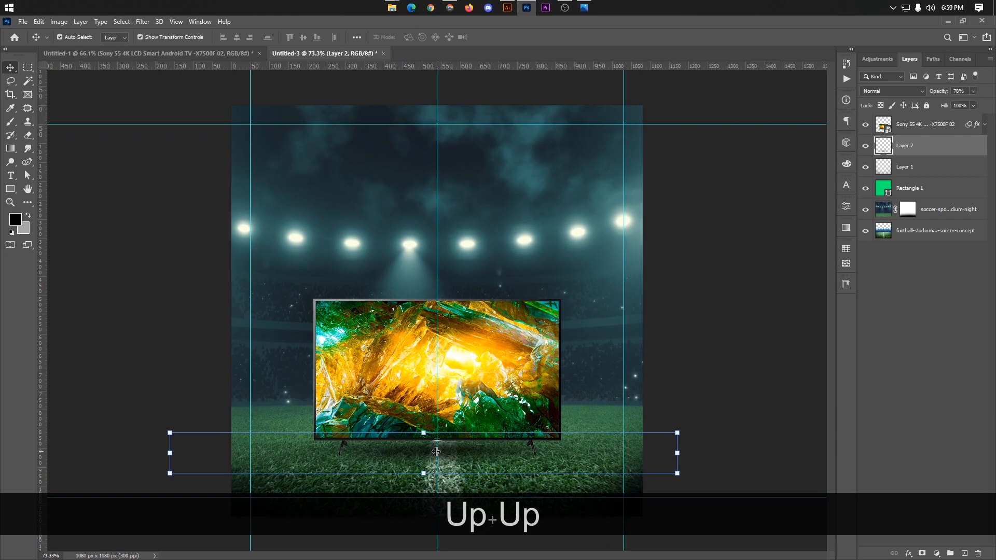
left_click(781, 323)
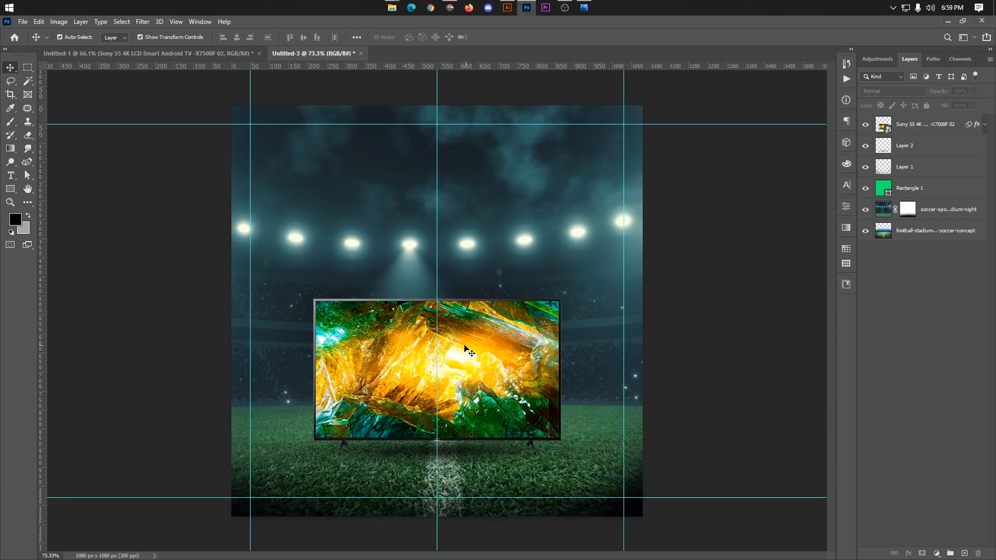
scroll(469, 350, "up", 1)
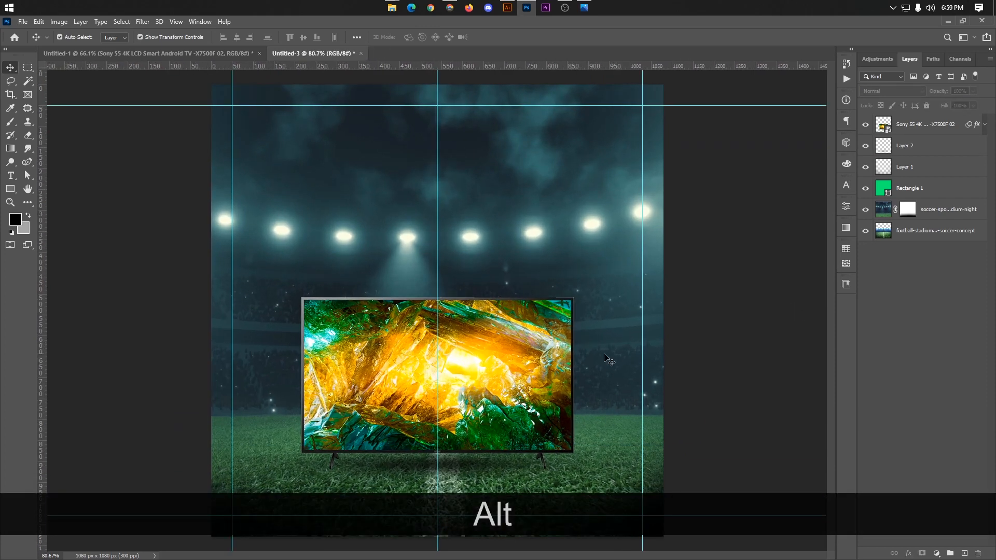
left_click(467, 460)
key("Up")
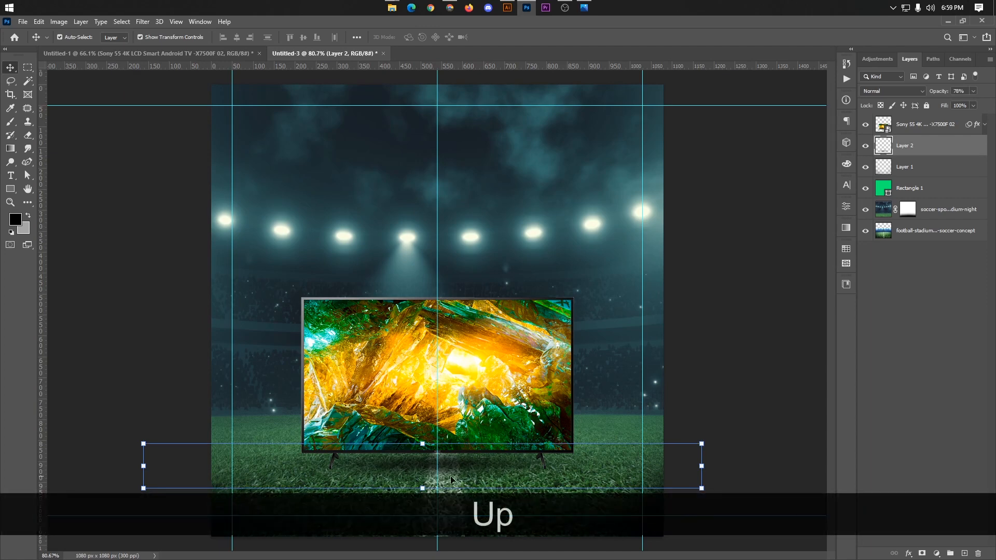
key("Down")
key("Down")
left_click(783, 424)
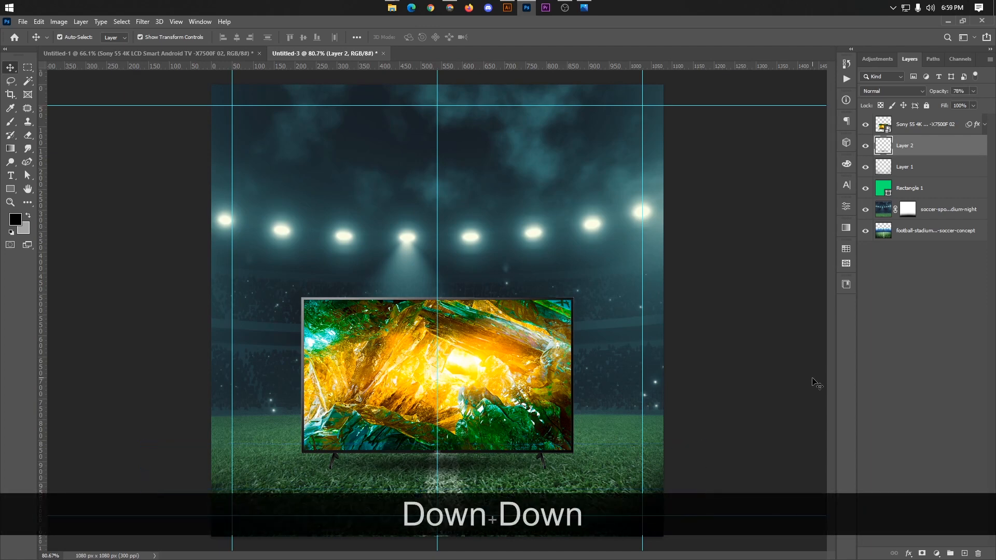
Step: Inspect the TV and its shadow on the grass, and switch to Photos to compare them with the reference advert 3.jpg
scroll(508, 356, "down", 3)
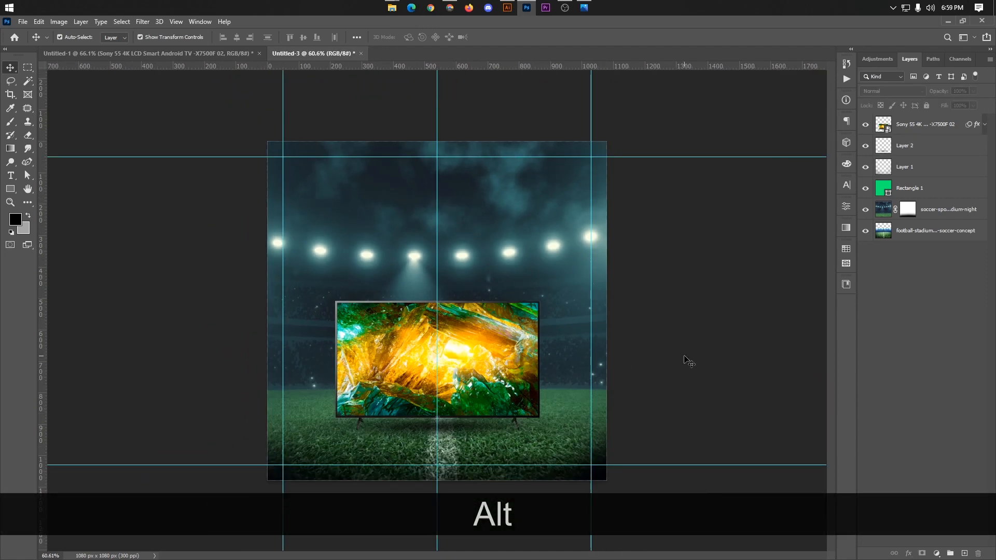
scroll(527, 385, "up", 3)
left_click(477, 404)
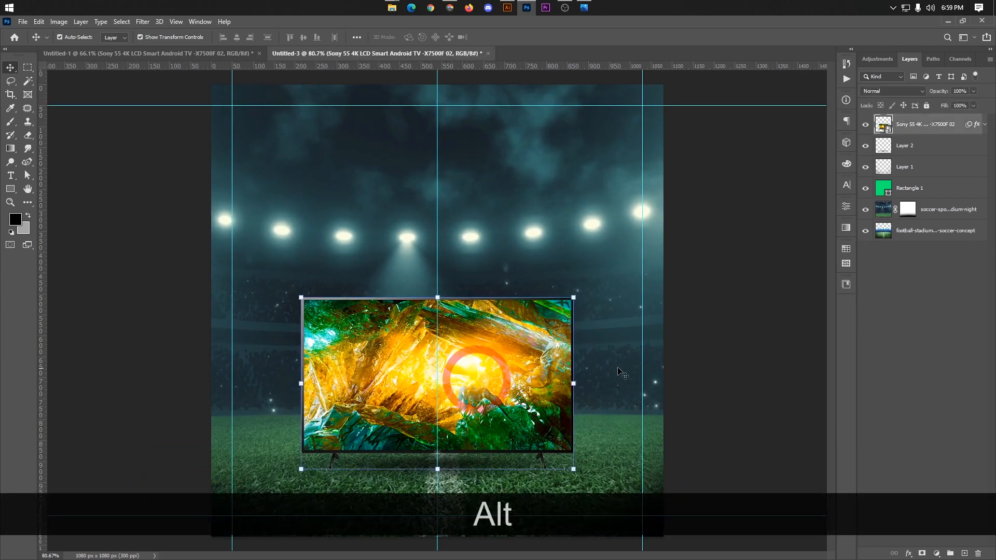
left_click(766, 349)
scroll(481, 351, "up", 4)
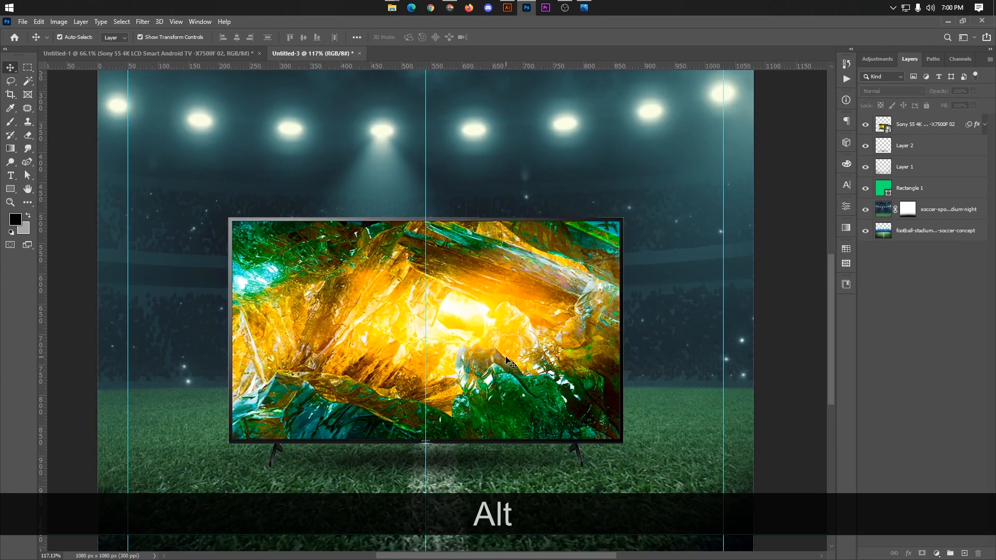
scroll(468, 334, "up", 1)
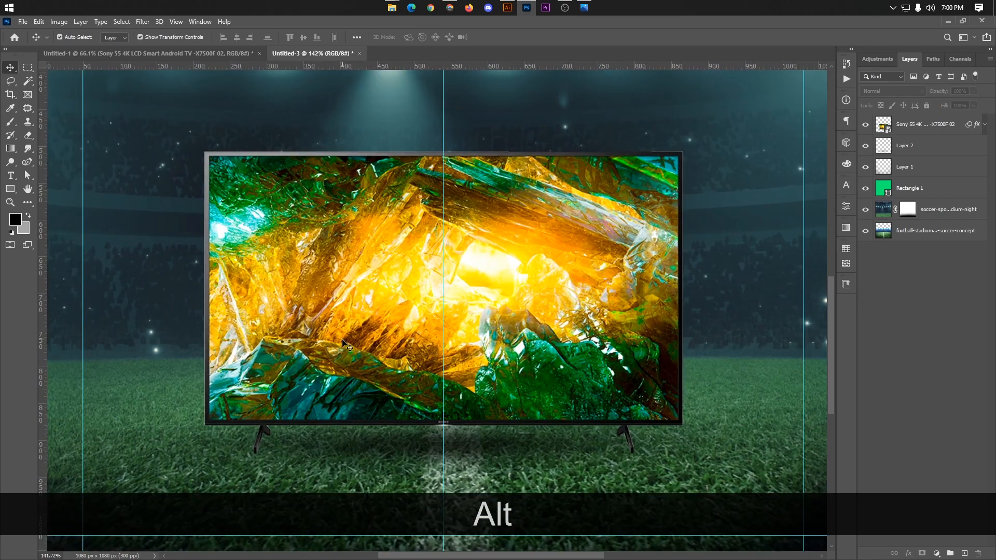
left_click(586, 9)
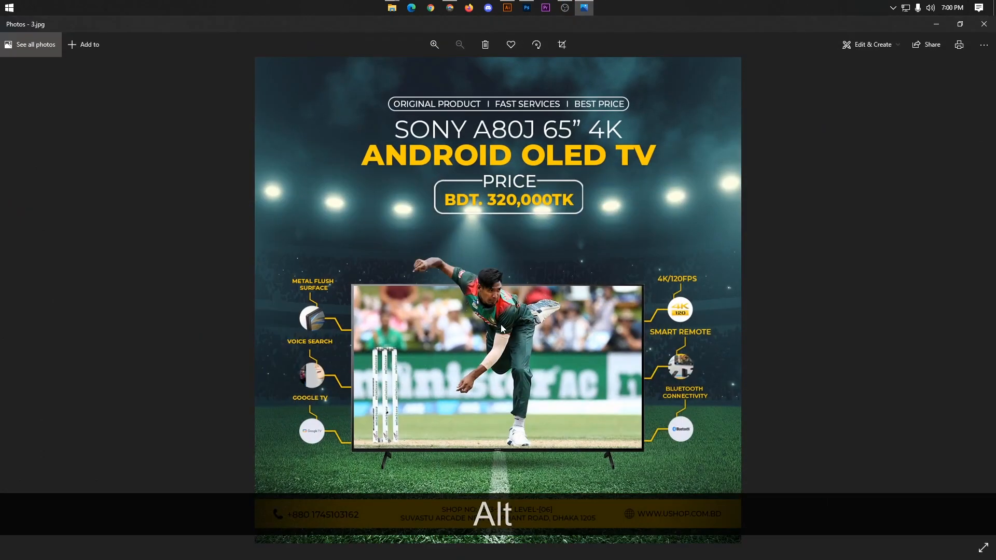
left_click(942, 22)
Step: Draw a rectangle about 293 x 193 px over the TV screen, above the TV layer, and fill it white
scroll(353, 269, "up", 1)
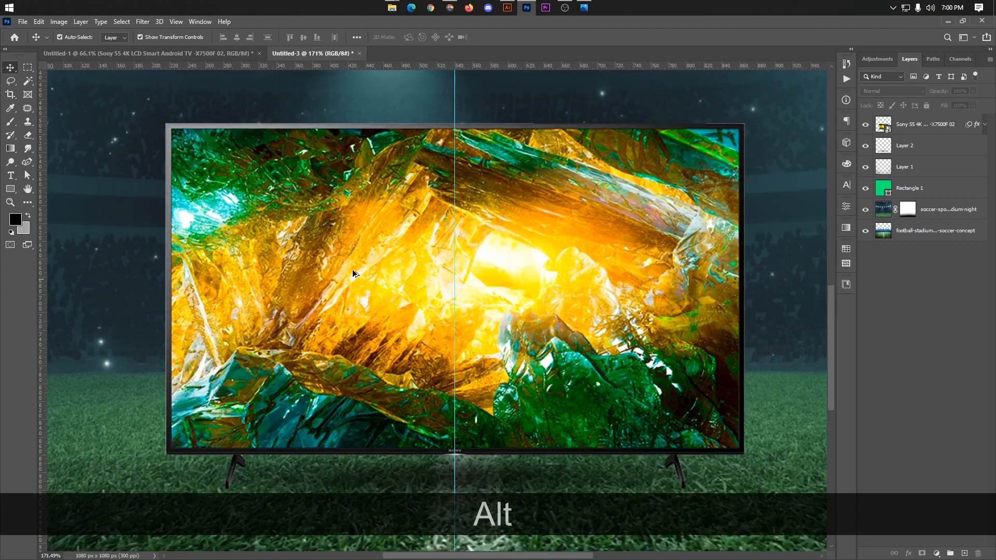
left_click(912, 131)
left_click(883, 338)
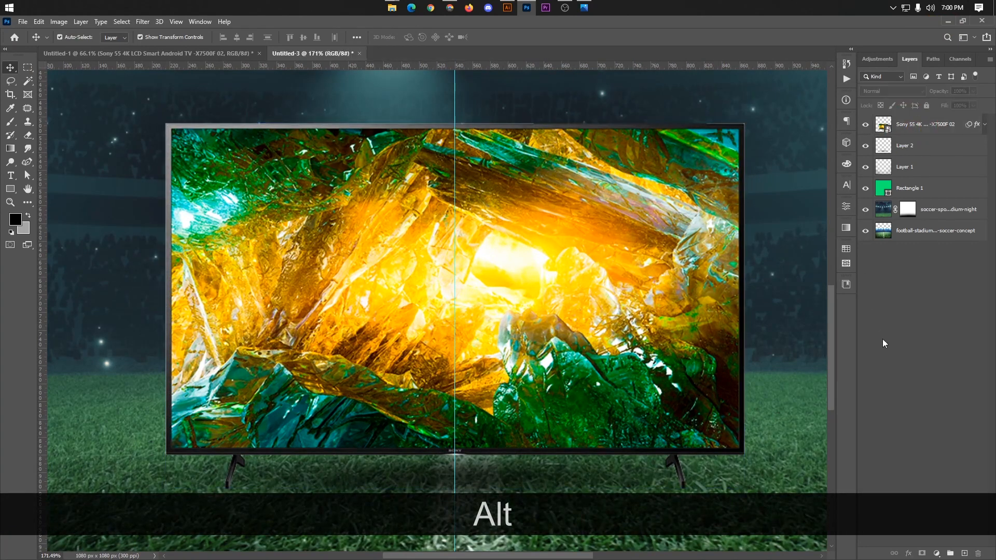
left_click(11, 188)
left_click_drag(294, 171, 554, 343)
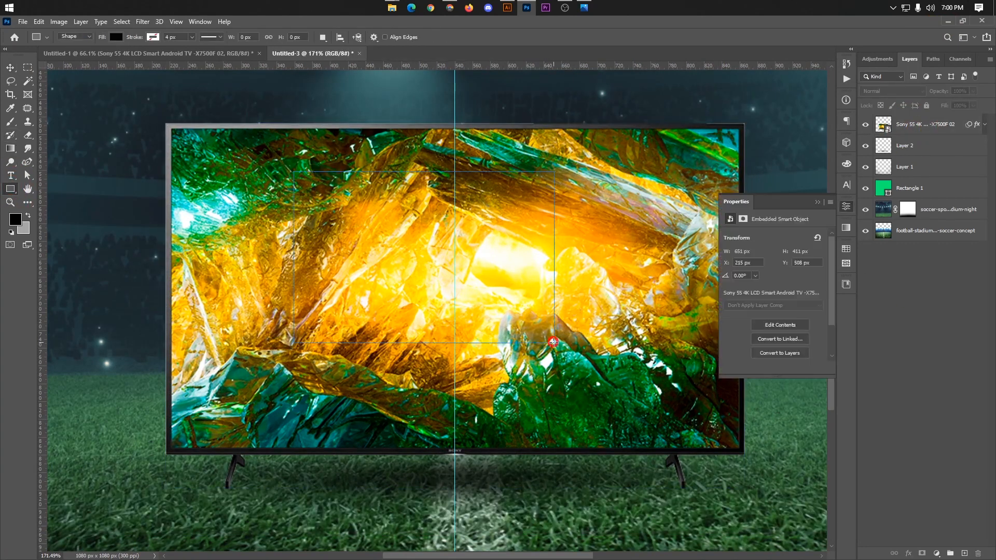
left_click(116, 37)
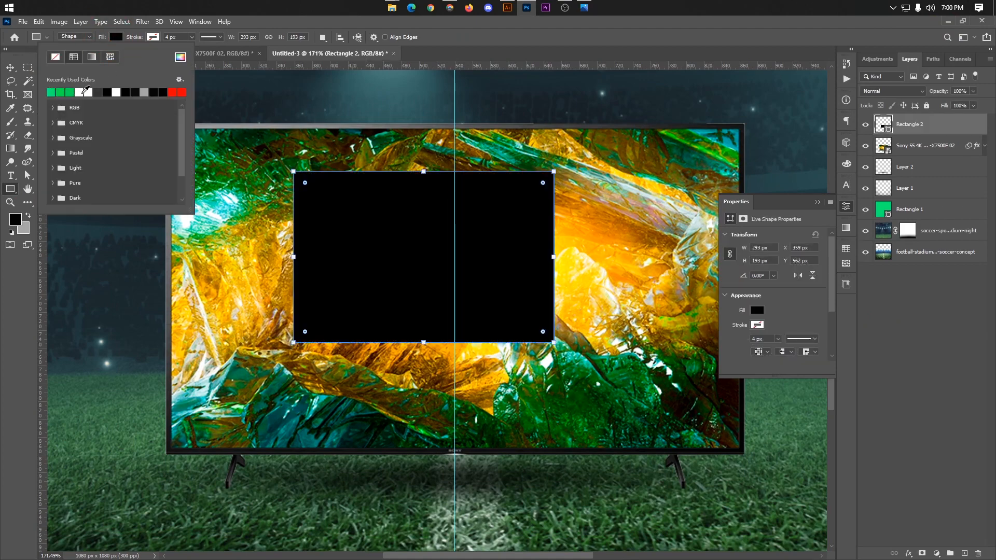
left_click(84, 92)
Step: Move the white rectangle to the TV screen's upper-left inner corner, at about X 221 px, Y 514 px
left_click(10, 68)
scroll(242, 213, "up", 4)
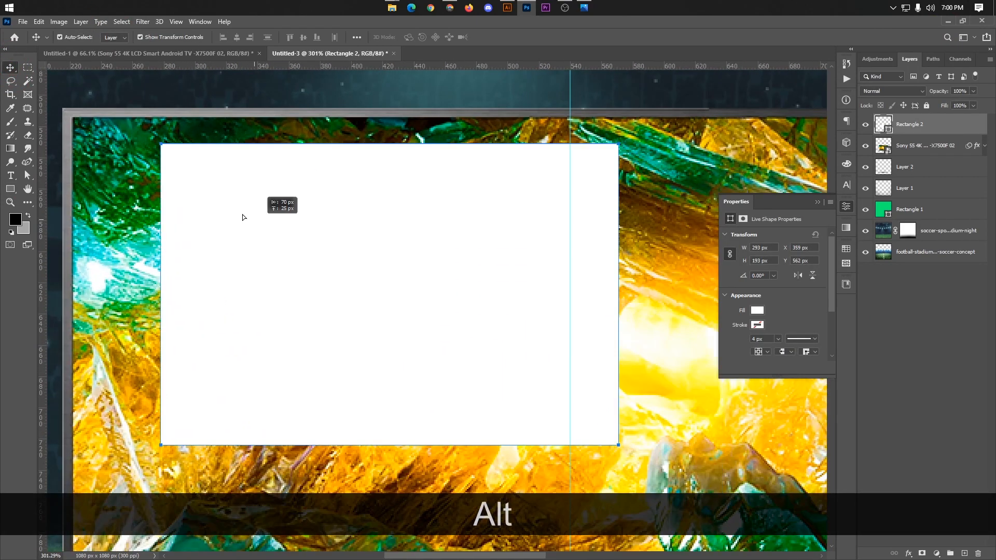
left_click_drag(242, 216, 164, 195)
scroll(163, 192, "down", 3)
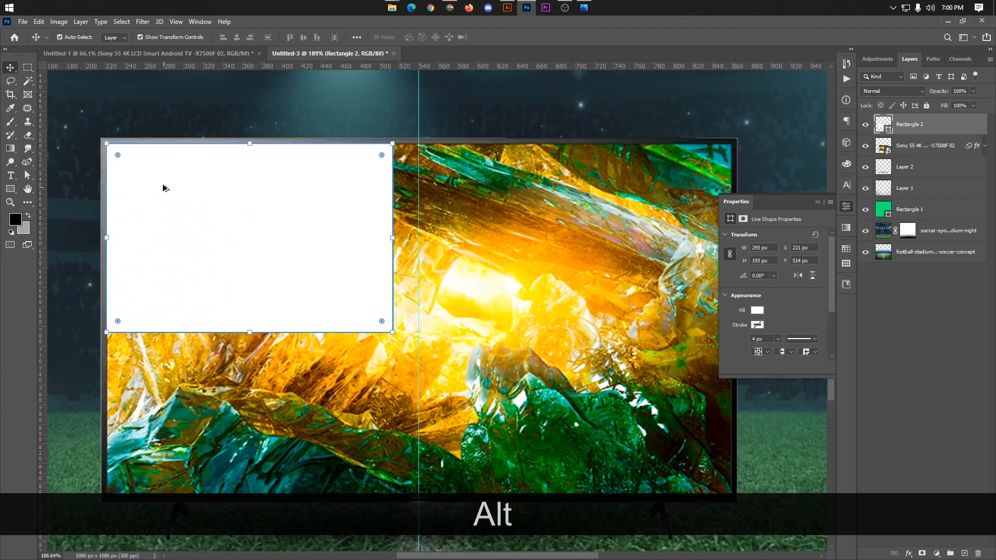
scroll(164, 188, "down", 3)
Step: Stretch the white rectangle to the TV screen's lower-right inner corner, making it about 639 x 361 px
left_click_drag(318, 285, 549, 398)
scroll(549, 399, "up", 10)
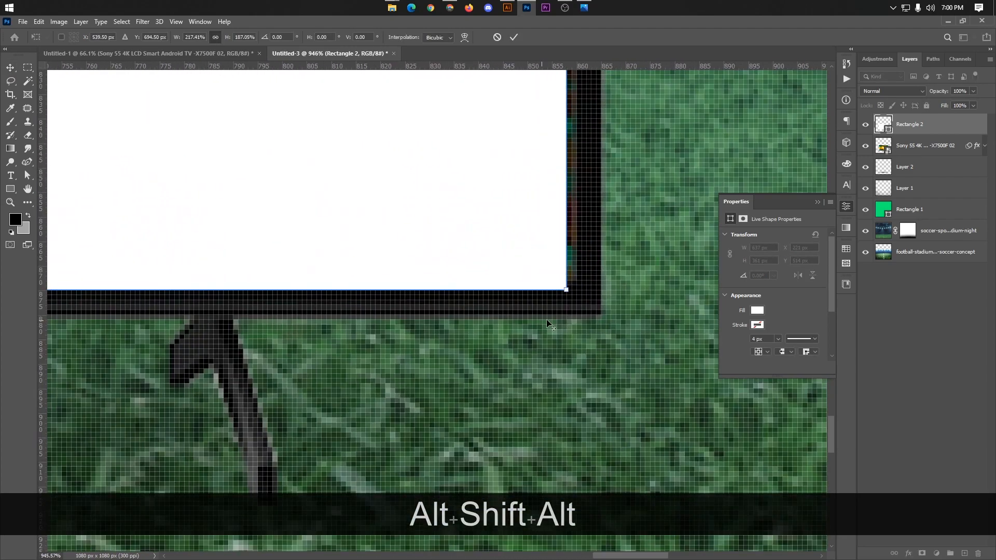
scroll(563, 306, "up", 3)
left_click_drag(567, 283, 582, 280)
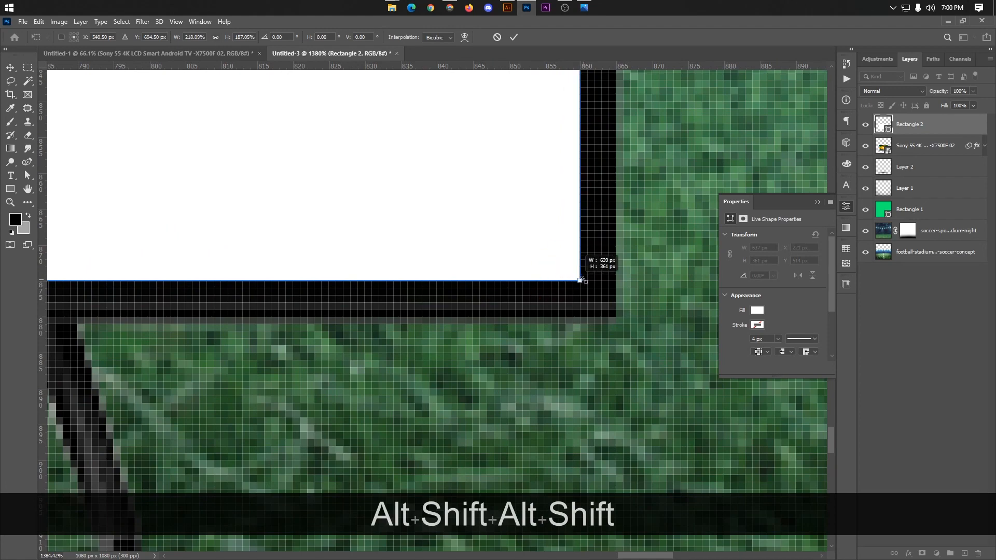
scroll(581, 281, "down", 12)
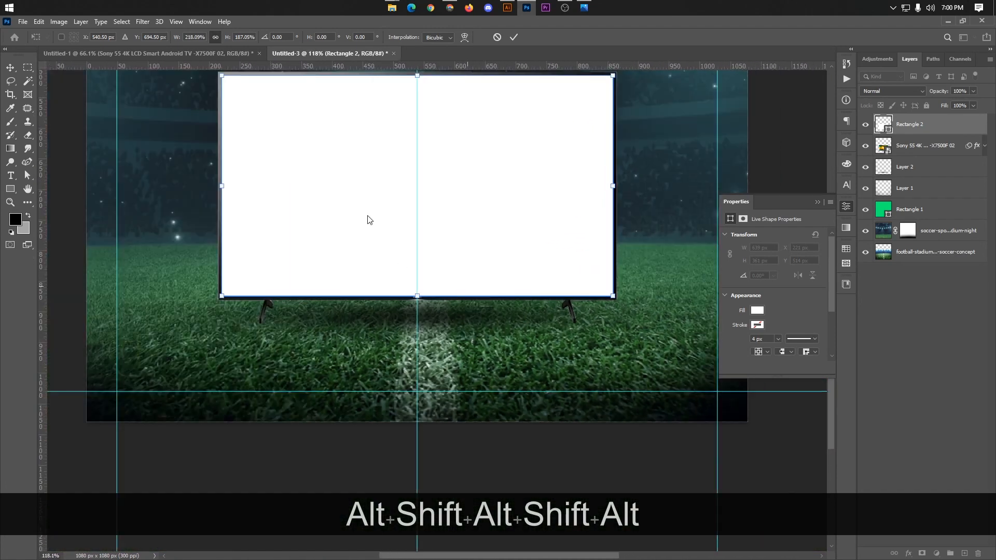
Step: Extend the rectangle's upper-left corner to the bezel's inner edge at 640 x 362 px and apply the transform
scroll(227, 124, "up", 4)
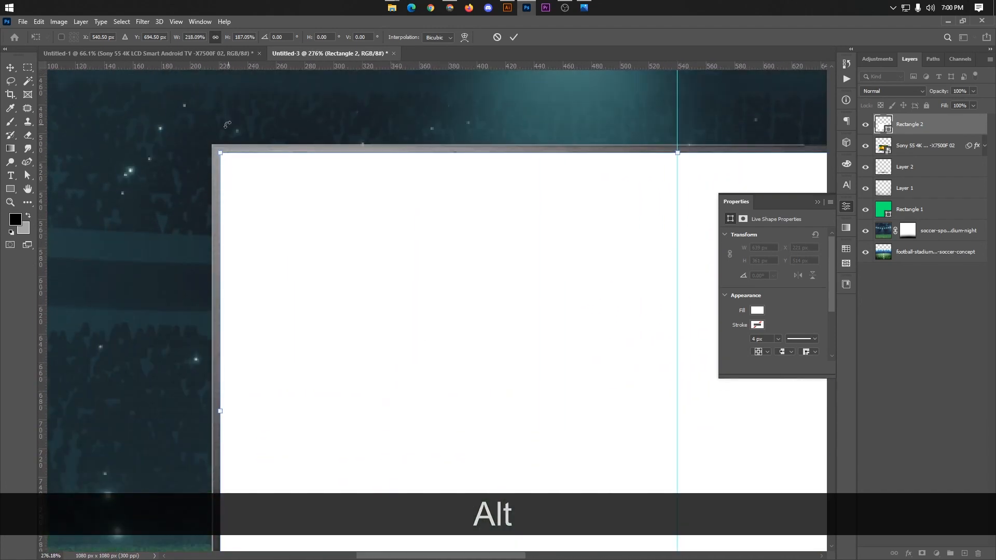
scroll(227, 125, "up", 9)
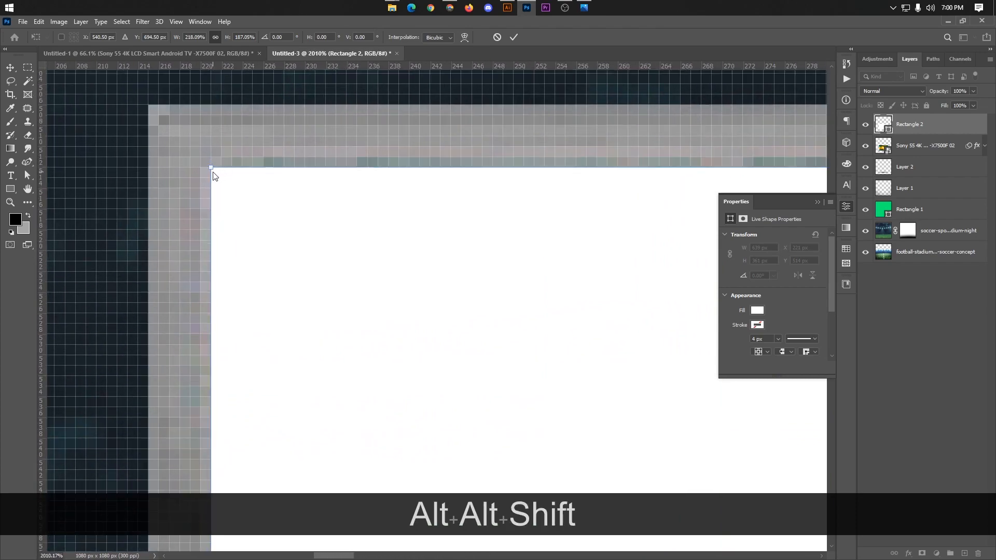
left_click_drag(212, 172, 201, 160)
scroll(218, 159, "down", 4)
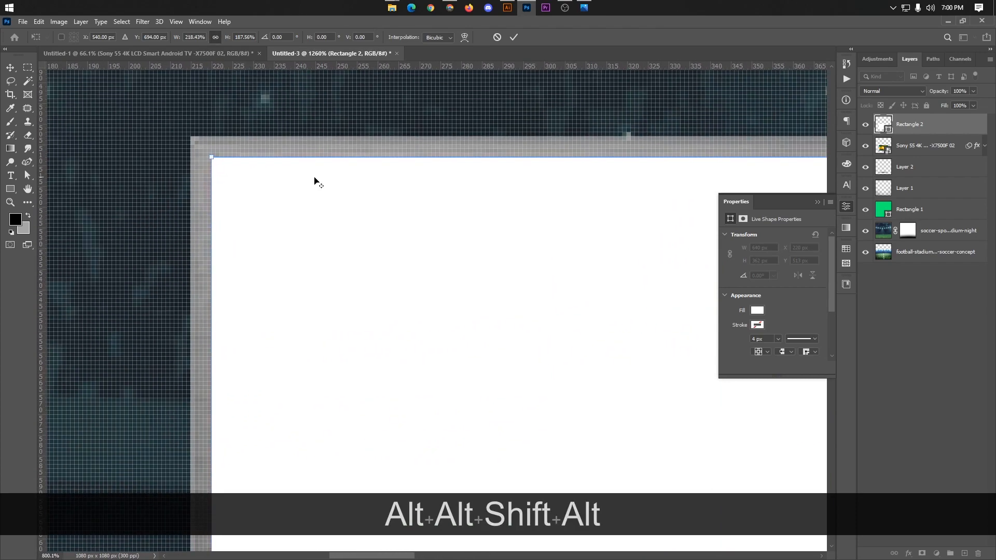
scroll(314, 180, "down", 8)
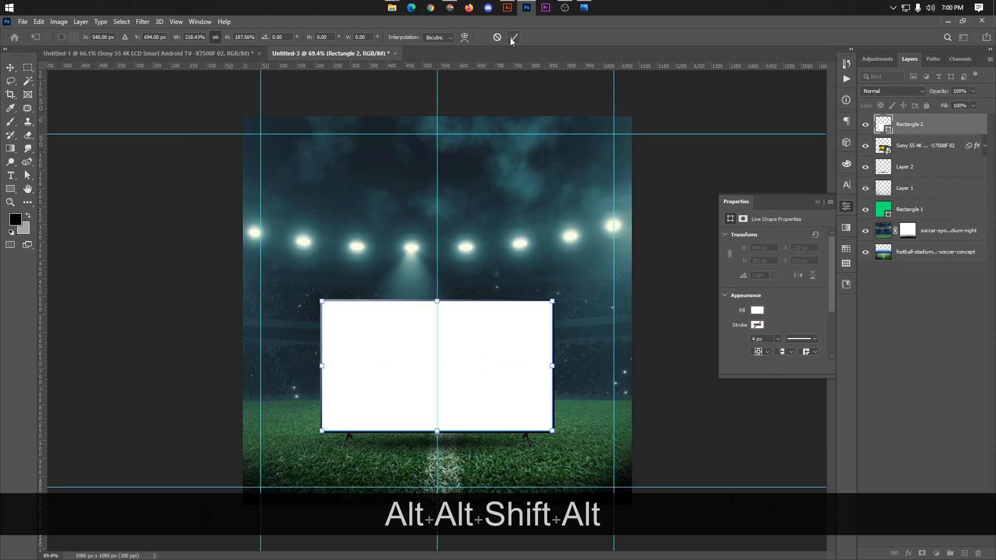
left_click(513, 37)
left_click(740, 178)
Step: Group the white screen rectangle together with the TV layer
left_click(540, 307)
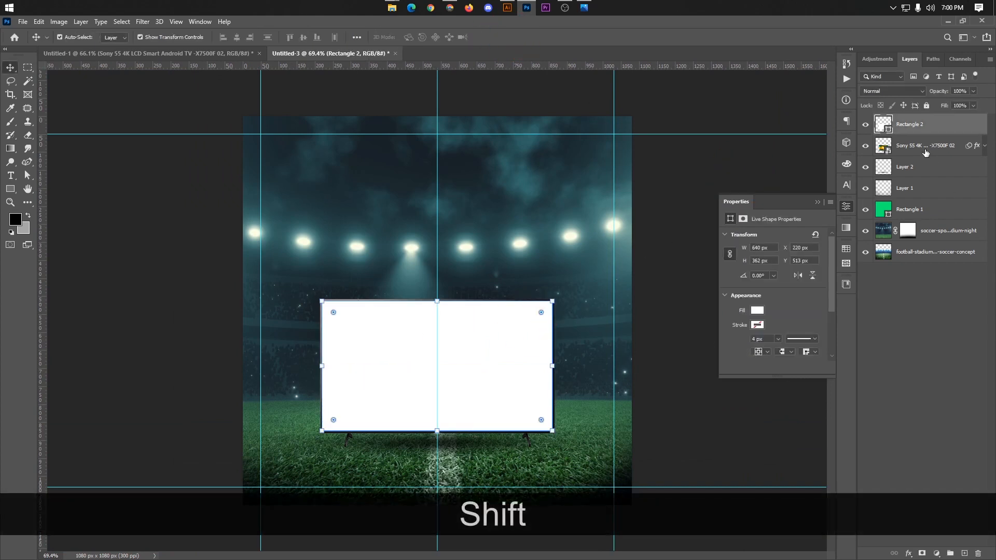
left_click(882, 144, "shift")
key("ctrl+shift+g")
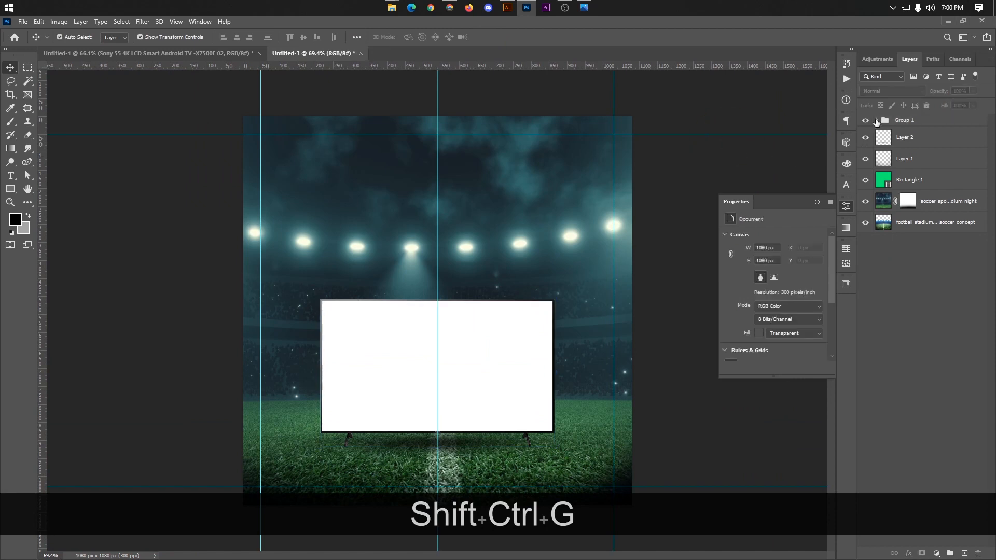
left_click(876, 121)
Step: Switch to the browser and copy the enlarged bowler photo from the image search results
left_click(450, 7)
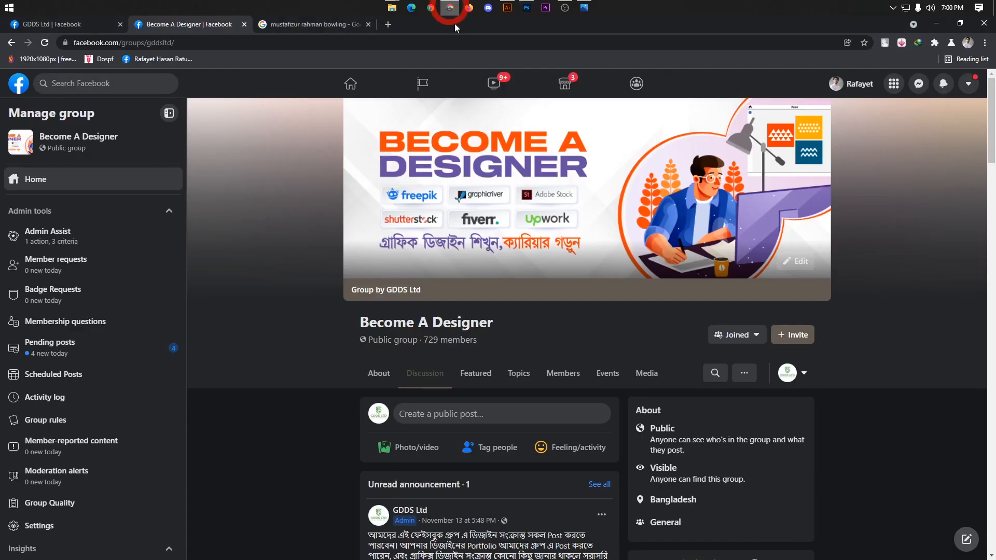
left_click(327, 28)
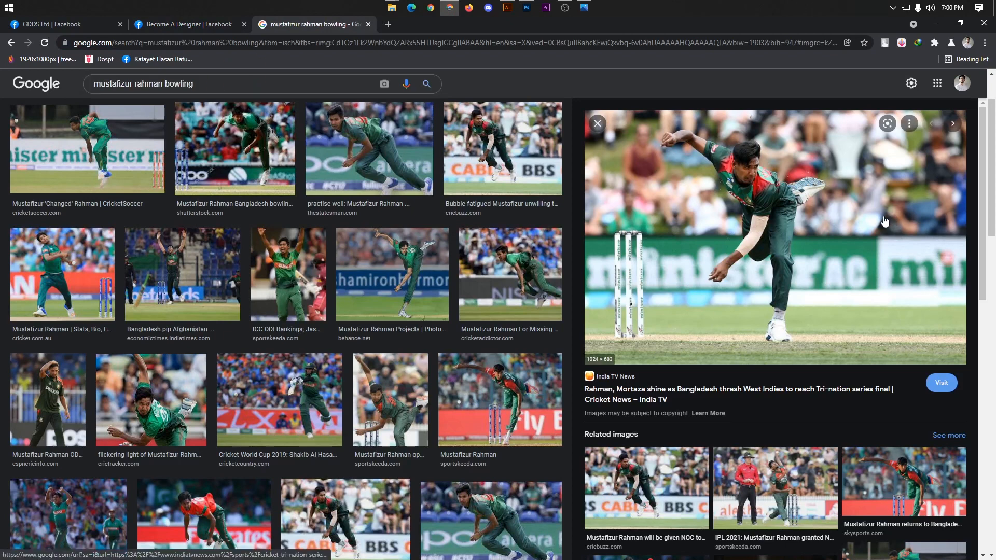
right_click(764, 198)
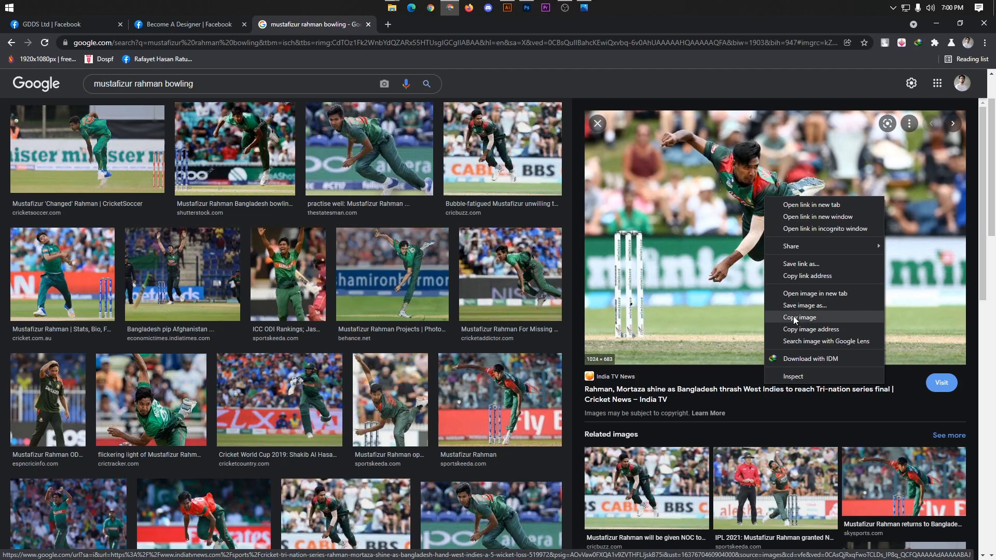
left_click(792, 316)
right_click(755, 224)
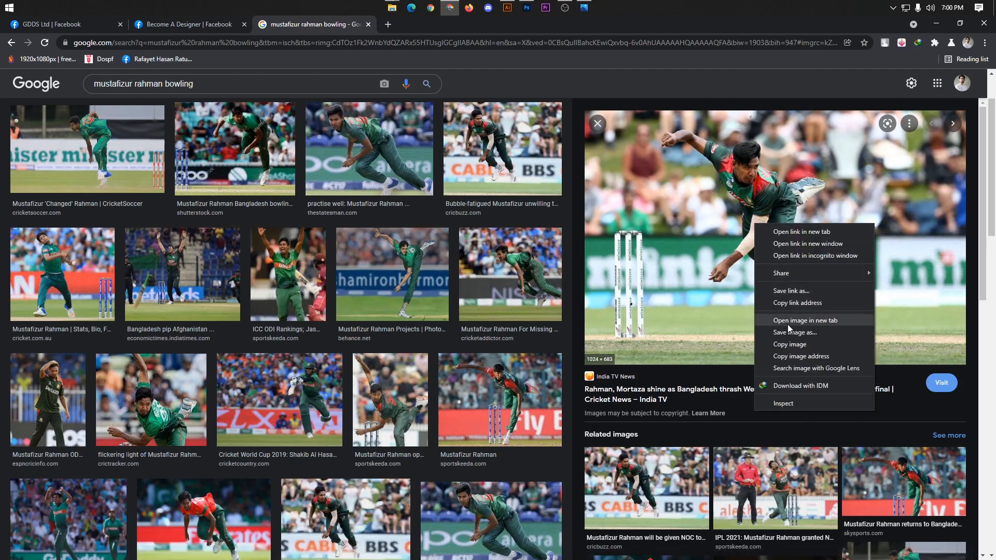
left_click(790, 345)
Step: Switch back to Photoshop, paste the bowler photo at X 28 px, Y 347 px, and clip it to the white screen rectangle
left_click(526, 8)
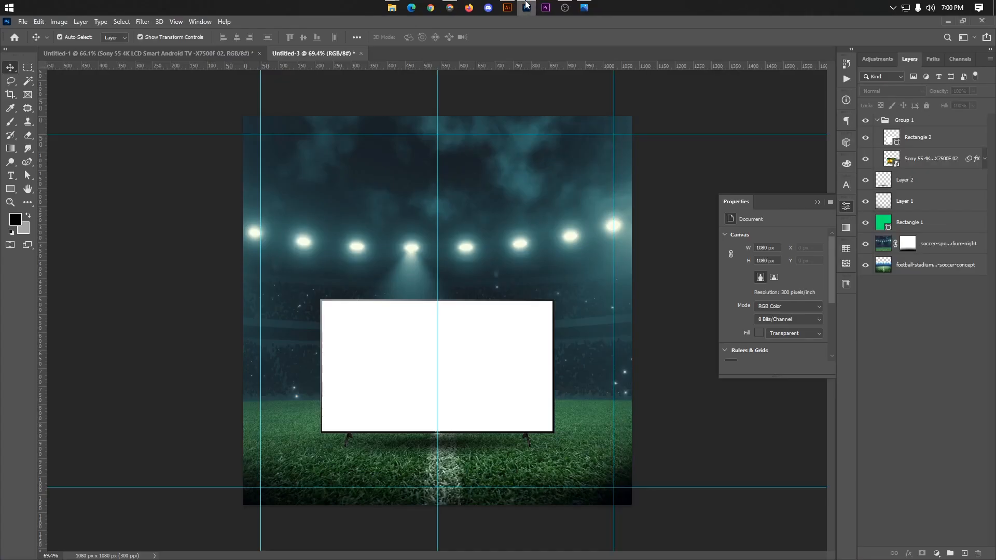
key("ctrl+v")
left_click_drag(494, 274, 493, 329)
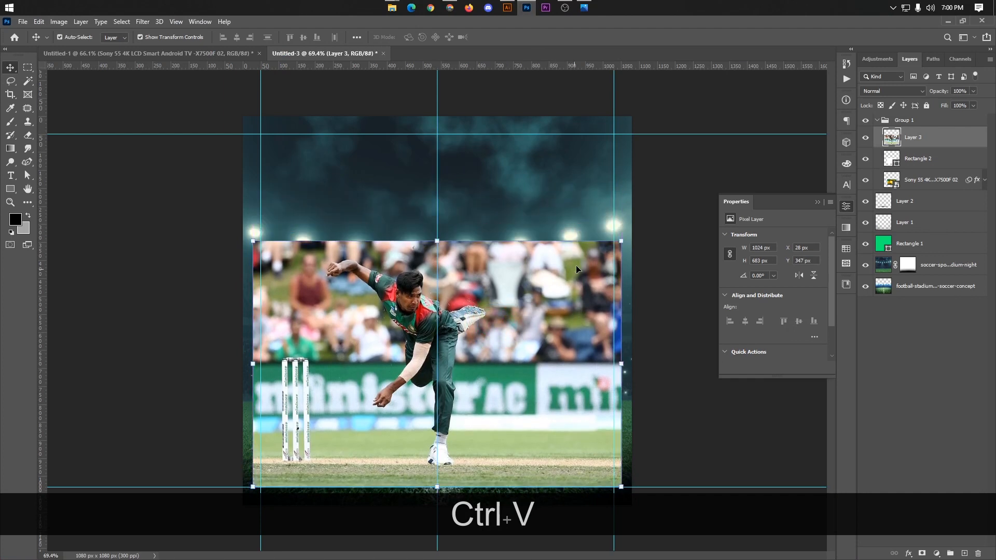
left_click(892, 149, "alt")
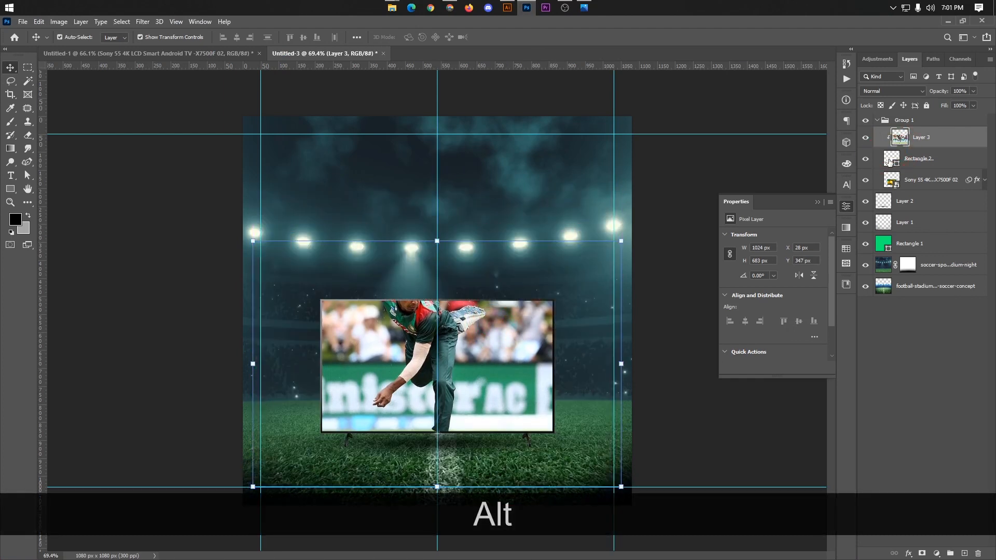
Step: Scale the clipped bowler photo down to about 64% and centre it over the TV screen
key("ctrl+t")
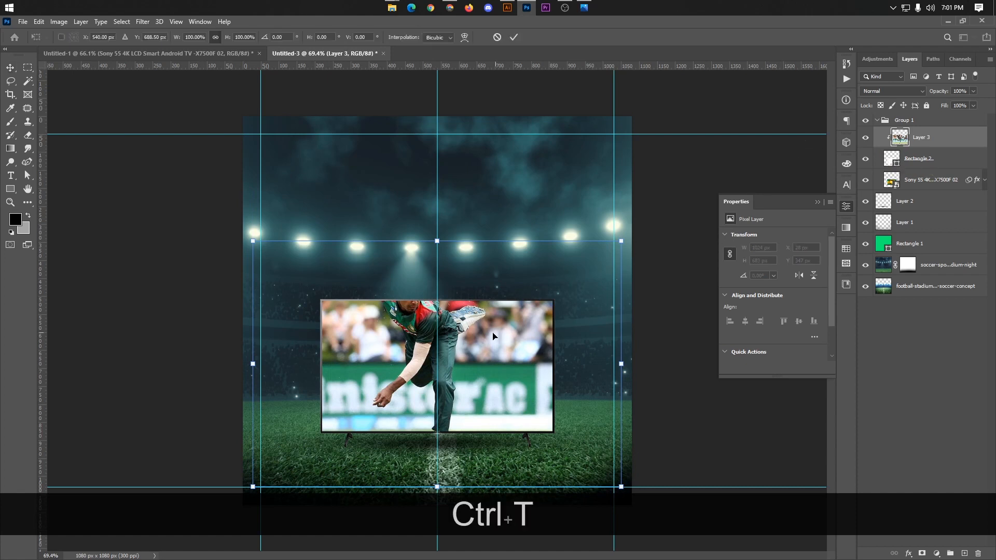
mouse_move(493, 336)
left_mouse_down()
mouse_move(511, 332)
mouse_move(504, 358)
mouse_move(504, 350)
left_mouse_up()
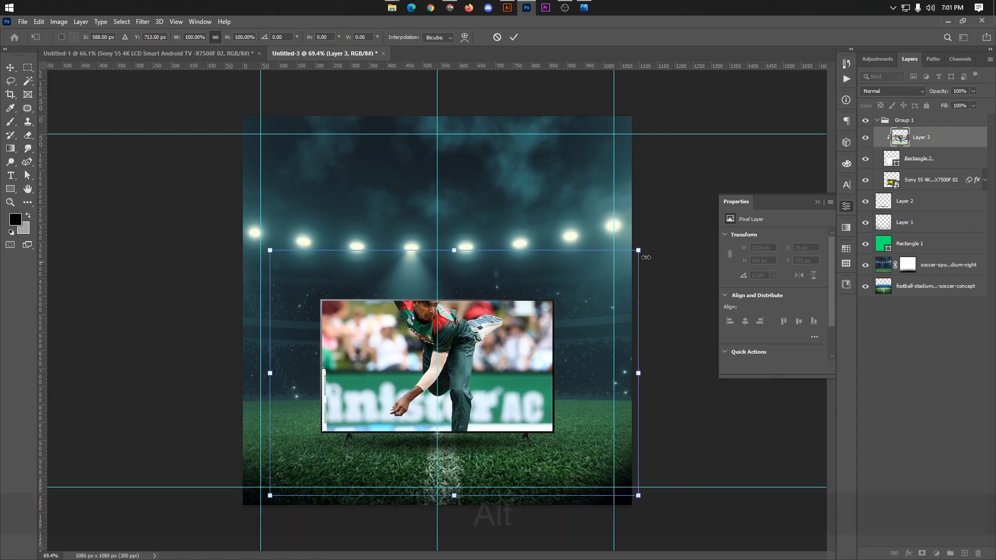
key("alt")
left_click_drag(638, 250, 572, 294)
left_click_drag(502, 330, 487, 311)
Step: Enlarge the bowler photo to about 68% (698 x 466 px), nudge it to Y 426 px, and apply the transform
scroll(484, 332, "up", 2)
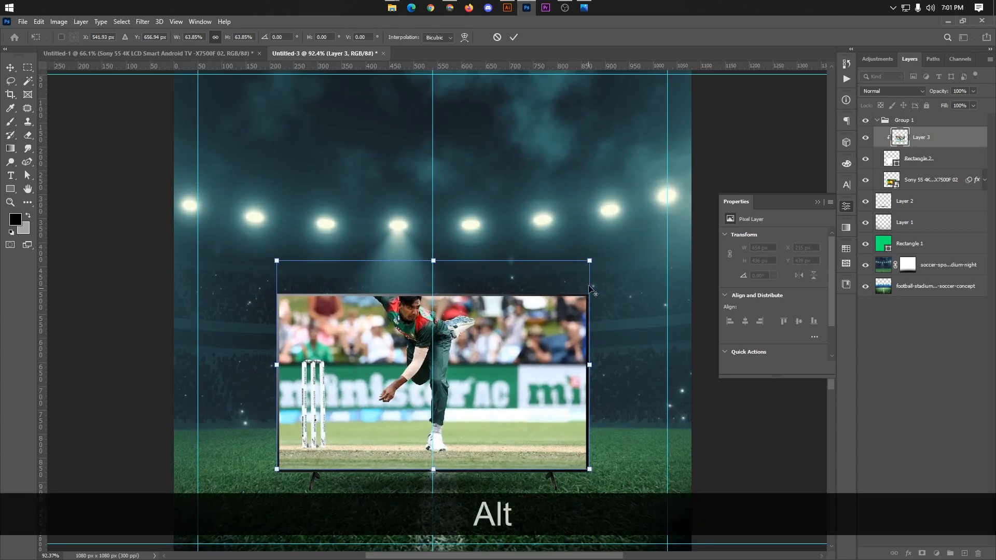
left_click_drag(590, 261, 603, 256)
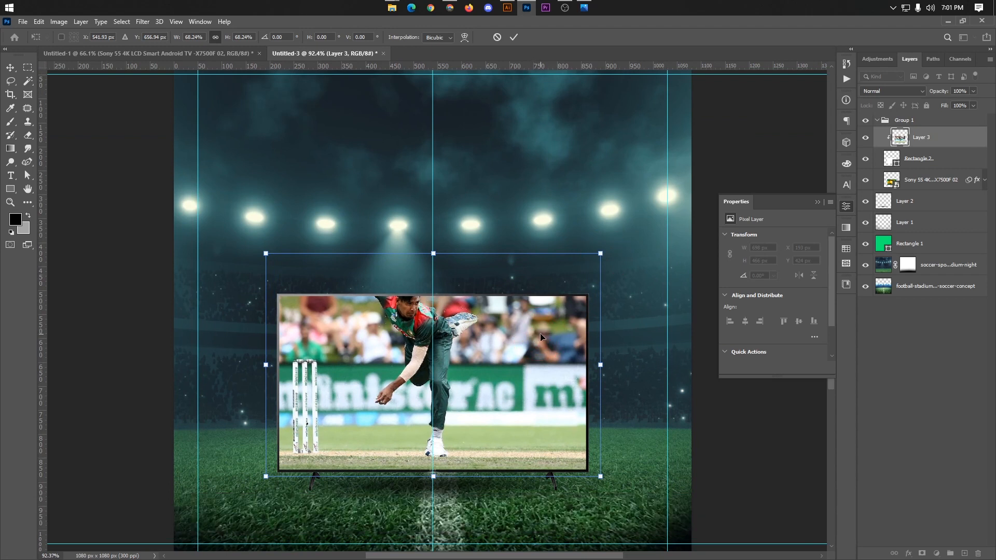
key("Down")
key("Down")
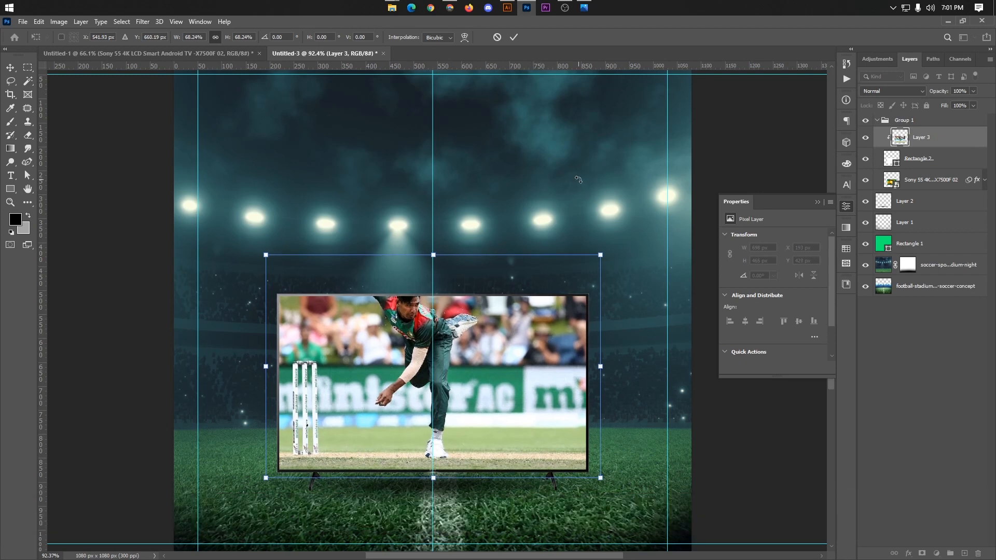
key("Up")
left_click(515, 36)
left_click(723, 122)
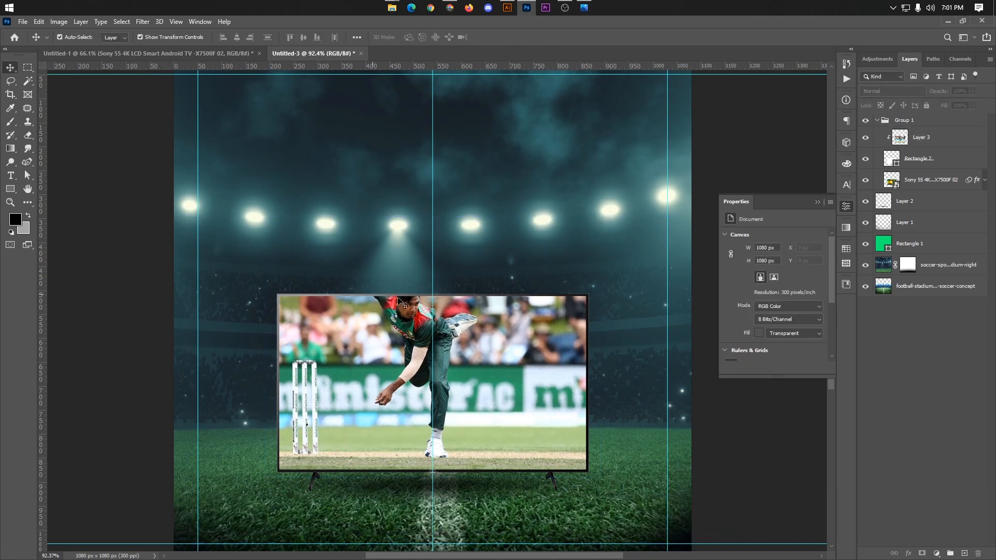
Step: Duplicate the bowler photo above the original without clipping and add a layer mask to the copy
left_click(916, 146)
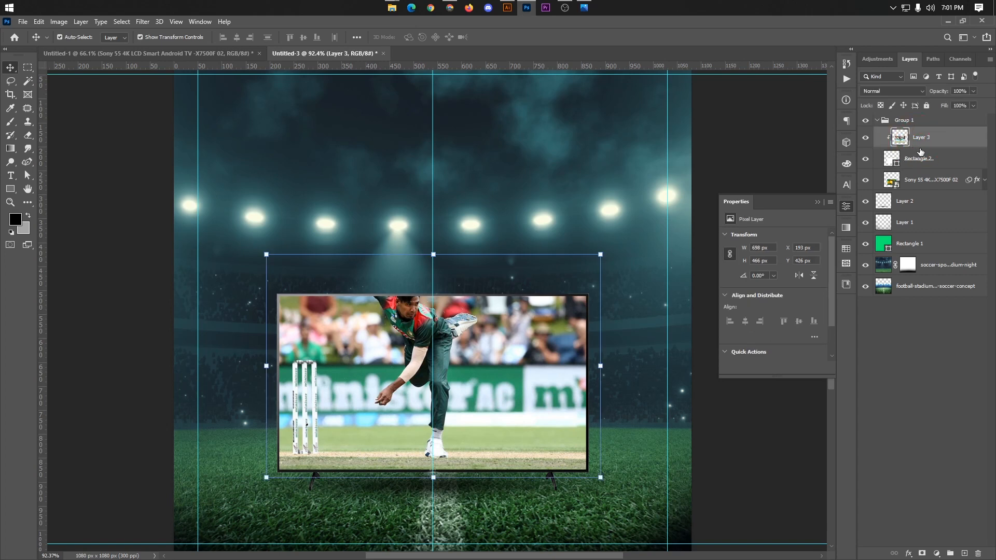
left_click_drag(921, 152, 923, 133)
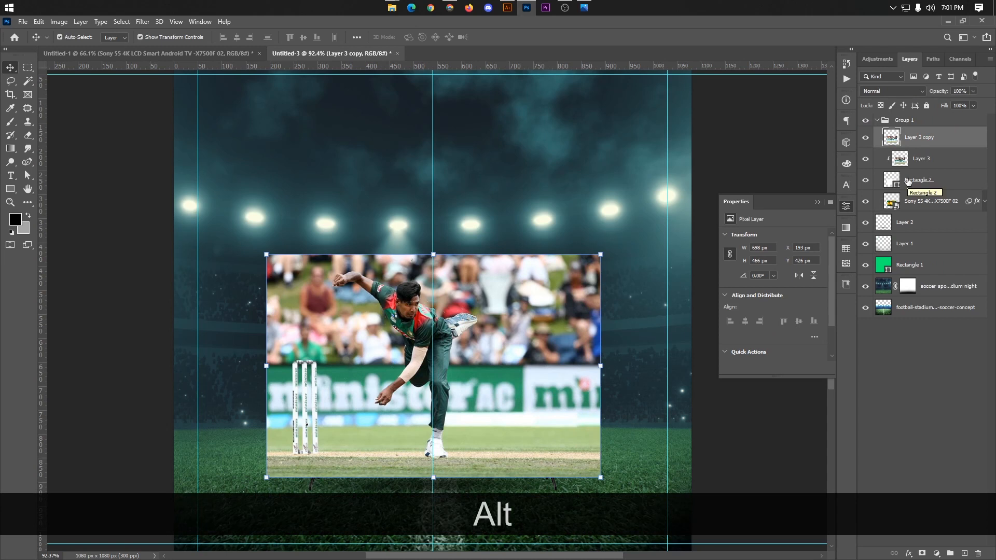
left_click(863, 138)
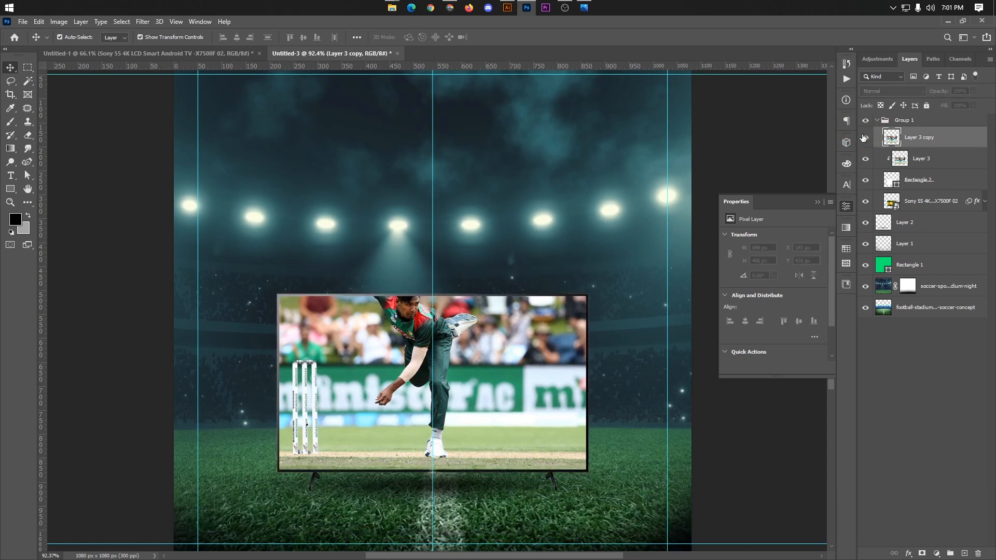
left_click(863, 137)
left_click(864, 138)
left_click(863, 137)
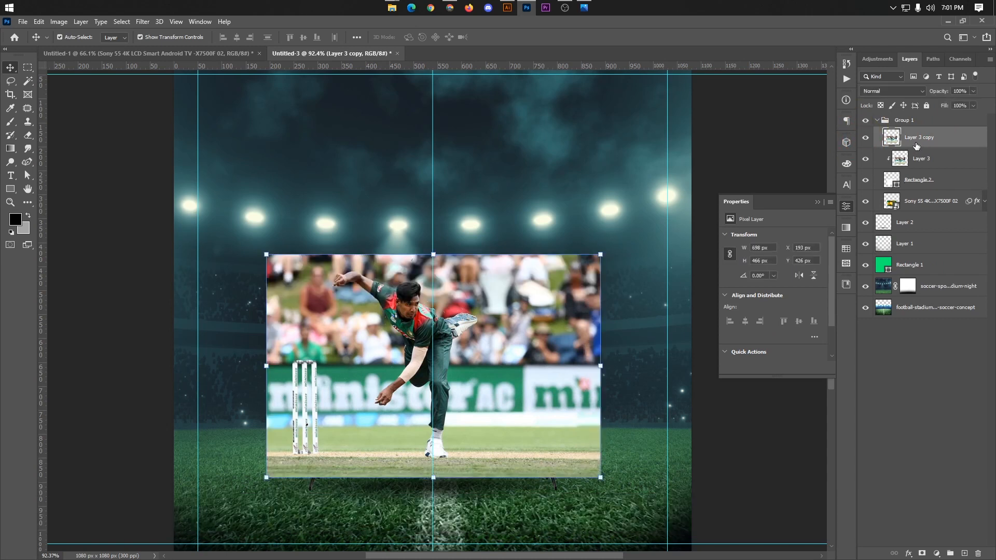
left_click(922, 554)
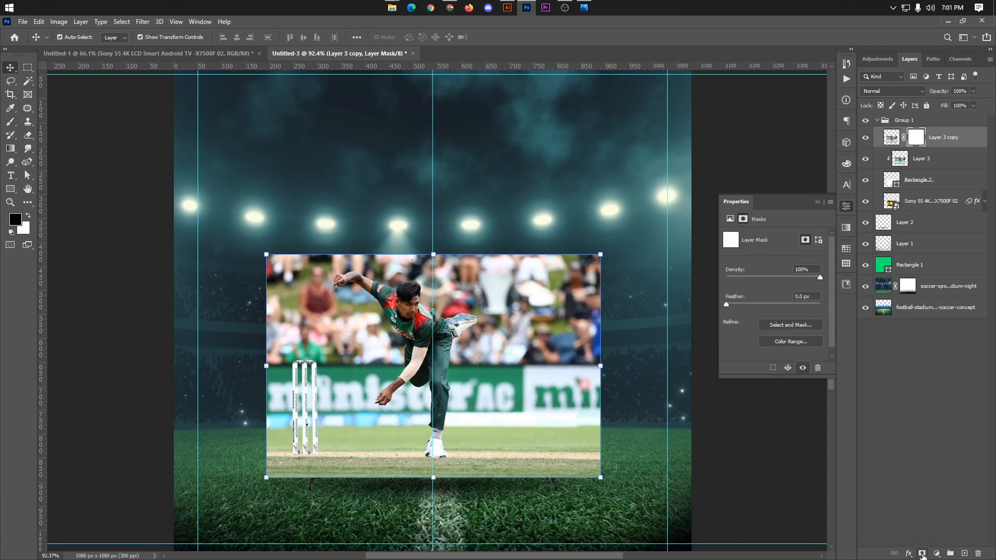
Step: Undo the soft-brush test stroke on the mask and choose a 125 px Hard Round brush with 100% hardness
left_click(17, 125)
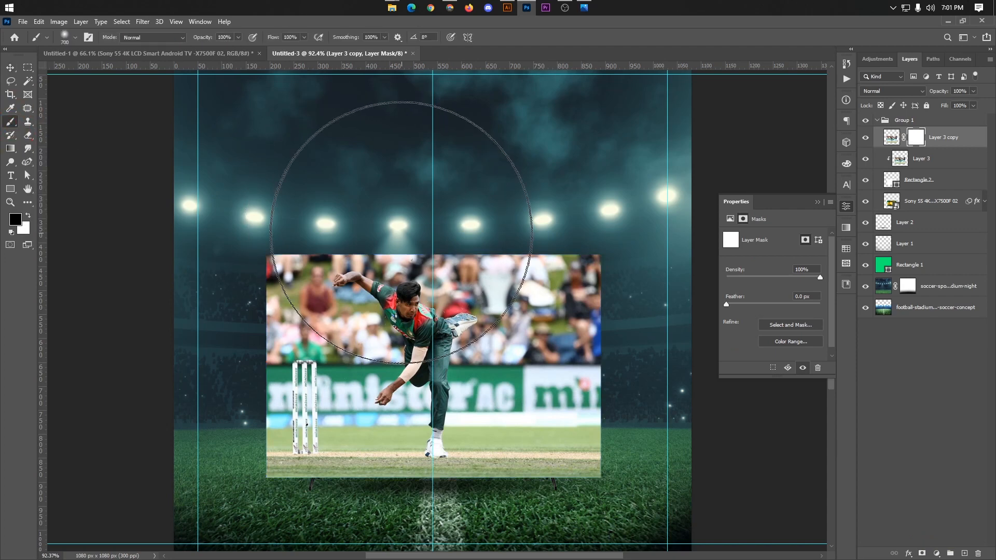
key("bracketleft")
key("bracketleft")
key("bracketleft")
key("bracketleft")
key("bracketleft")
key("bracketleft")
key("bracketleft")
key("bracketleft")
key("bracketleft")
key("bracketleft")
key("bracketleft")
key("bracketleft")
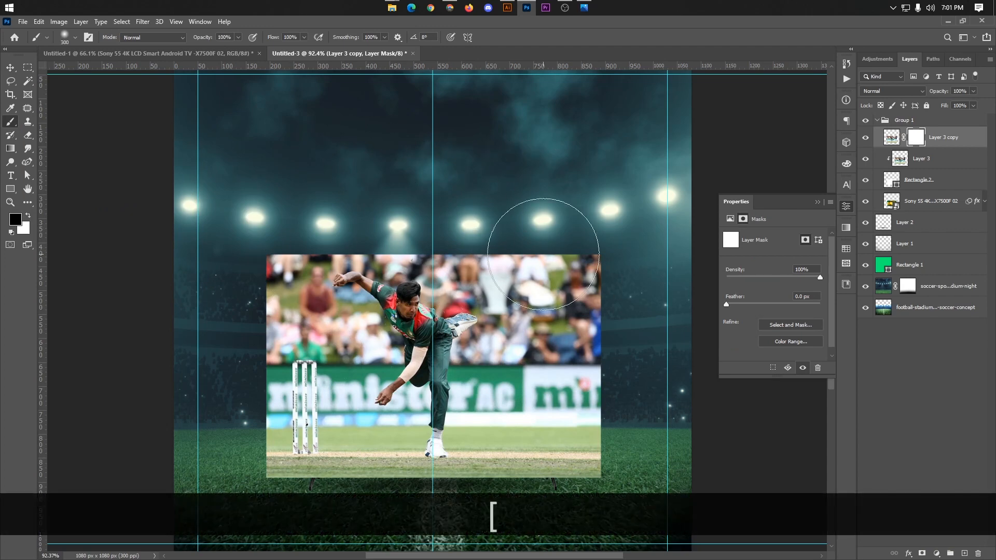
key("bracketright")
key("bracketright")
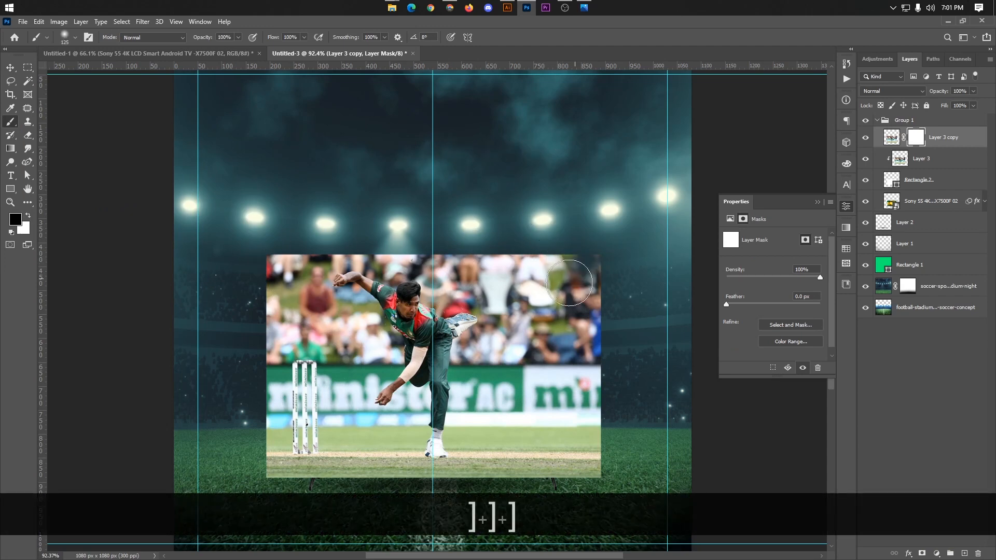
key("ctrl+z")
left_click(66, 36)
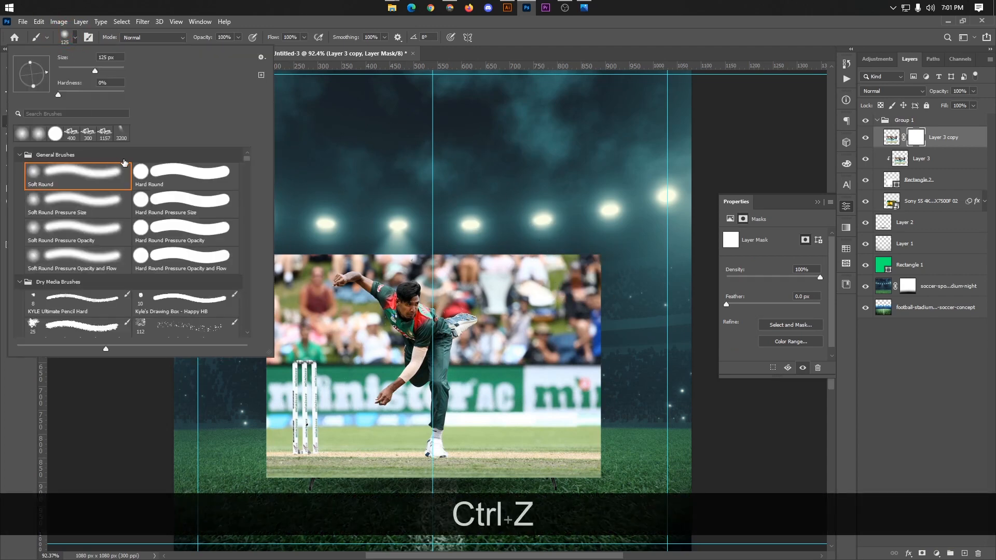
left_click(144, 167)
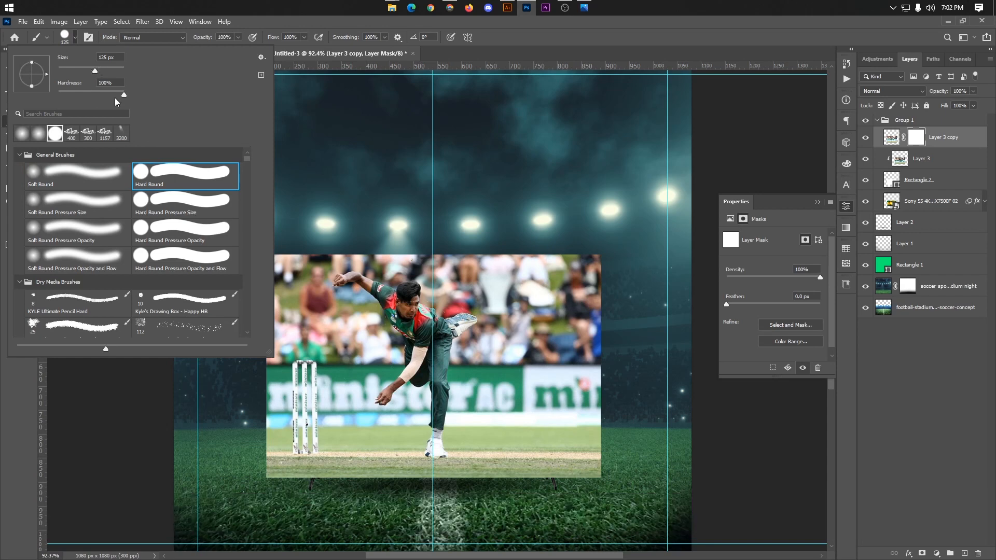
left_click(70, 38)
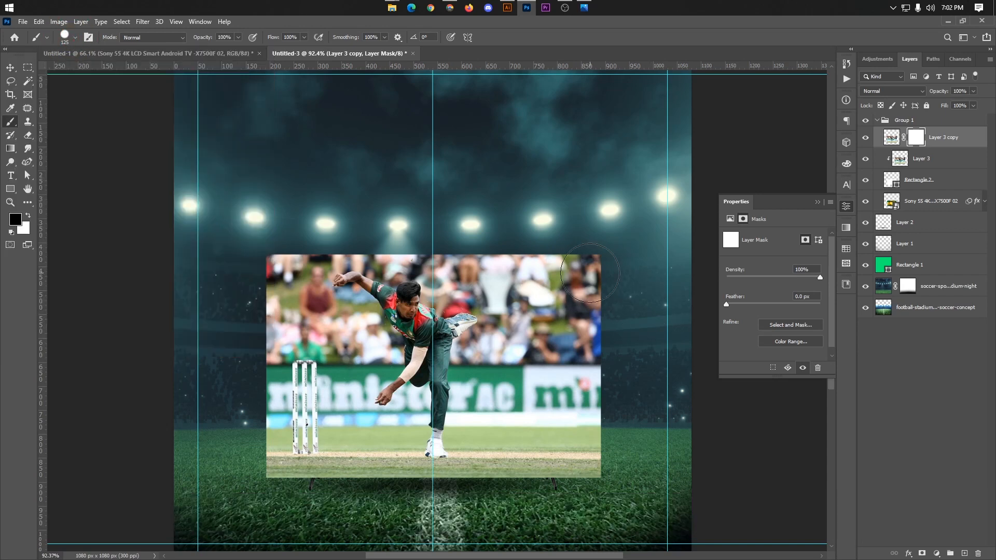
Step: Mask out the photo copy around the TV's sides, base and upper corners in black with a 200 px brush
key("bracketright")
key("bracketright")
key("bracketright")
mouse_move(581, 272)
left_mouse_down()
mouse_move(600, 346)
mouse_move(581, 383)
mouse_move(590, 395)
mouse_move(568, 439)
mouse_move(518, 488)
mouse_move(374, 488)
mouse_move(305, 476)
mouse_move(257, 451)
mouse_move(265, 271)
mouse_move(290, 223)
left_mouse_up()
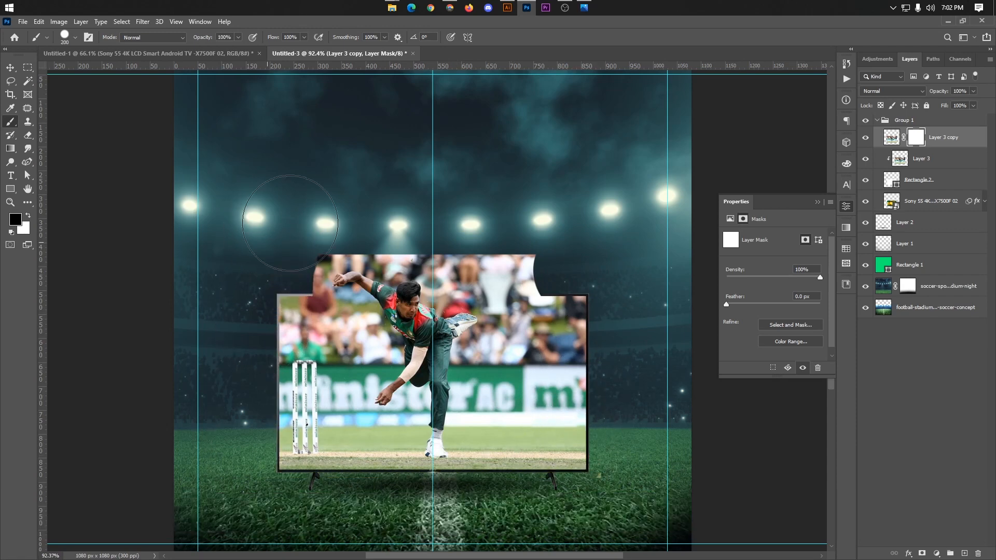
Step: Mask out the crowd above the TV's upper edge around the bowler using a 100 px brush
scroll(290, 223, "up", 5)
key("bracketleft")
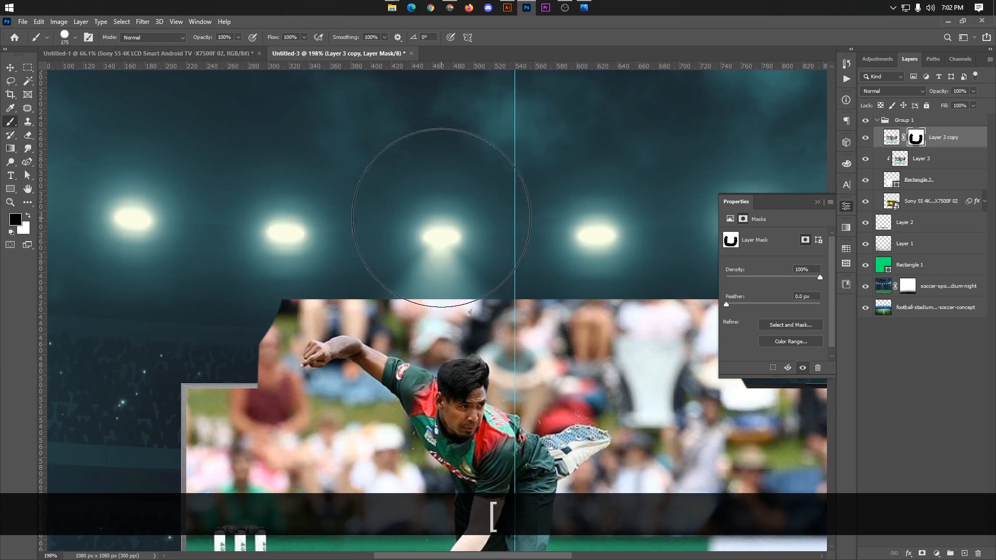
key("bracketleft")
key("bracketleft")
key("bracketleft")
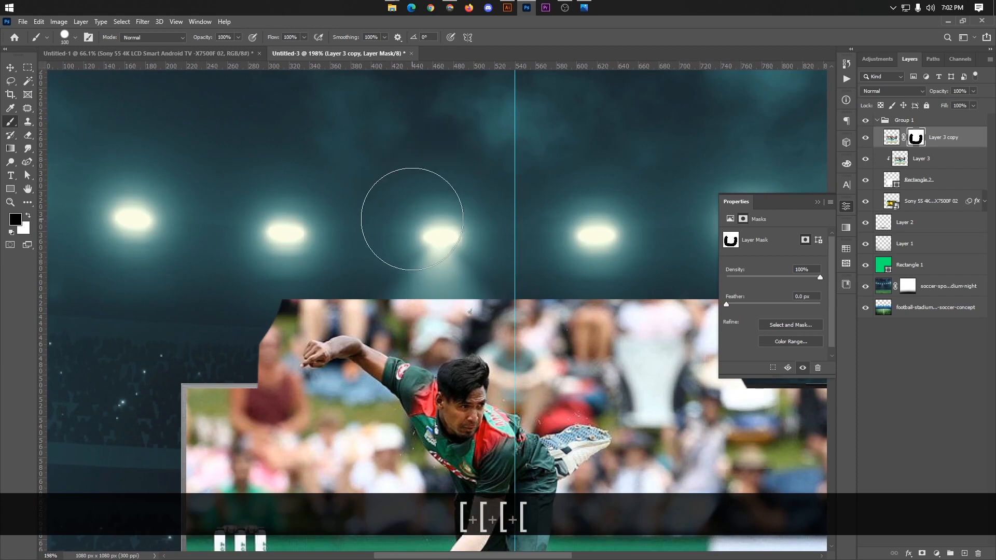
scroll(293, 201, "down", 2)
scroll(657, 307, "up", 2)
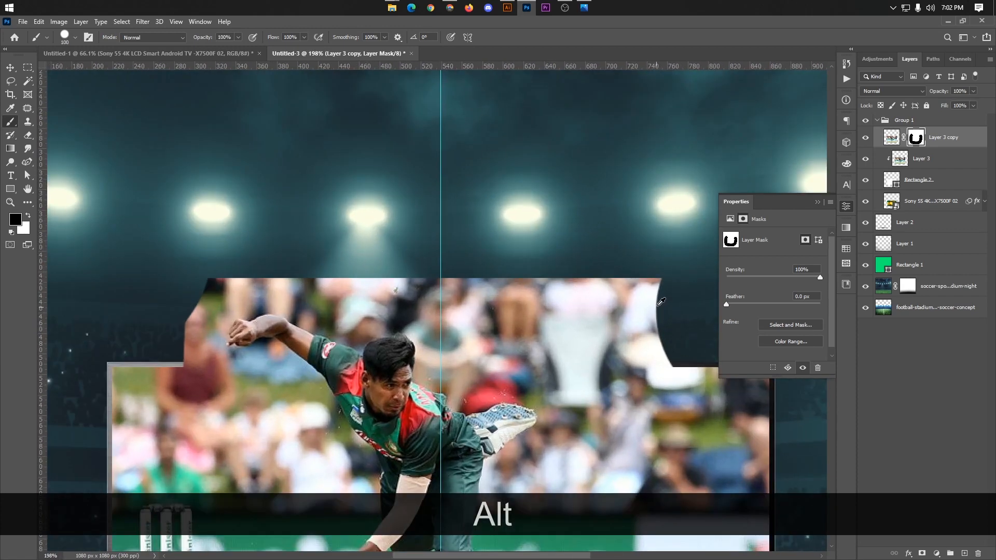
mouse_move(661, 302)
left_mouse_down()
mouse_move(674, 300)
mouse_move(470, 309)
left_mouse_up()
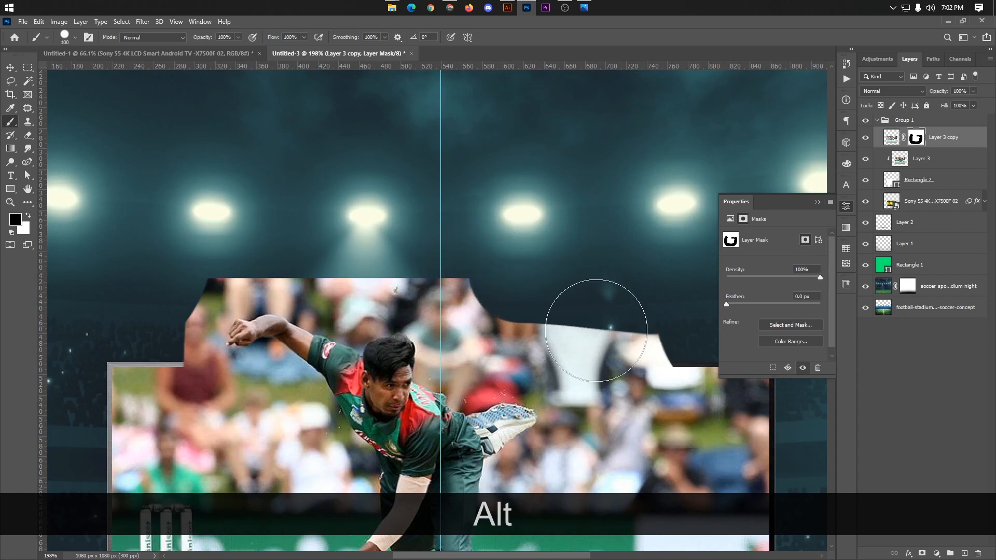
mouse_move(597, 331)
left_mouse_down()
mouse_move(658, 357)
mouse_move(513, 325)
mouse_move(493, 325)
mouse_move(490, 337)
mouse_move(481, 275)
mouse_move(447, 243)
mouse_move(385, 218)
mouse_move(189, 223)
left_mouse_up()
Step: Mask out the leftover crowd beside the bowler's head above the TV edge and reduce the brush to 45 px
scroll(490, 326, "up", 3)
key("bracketleft")
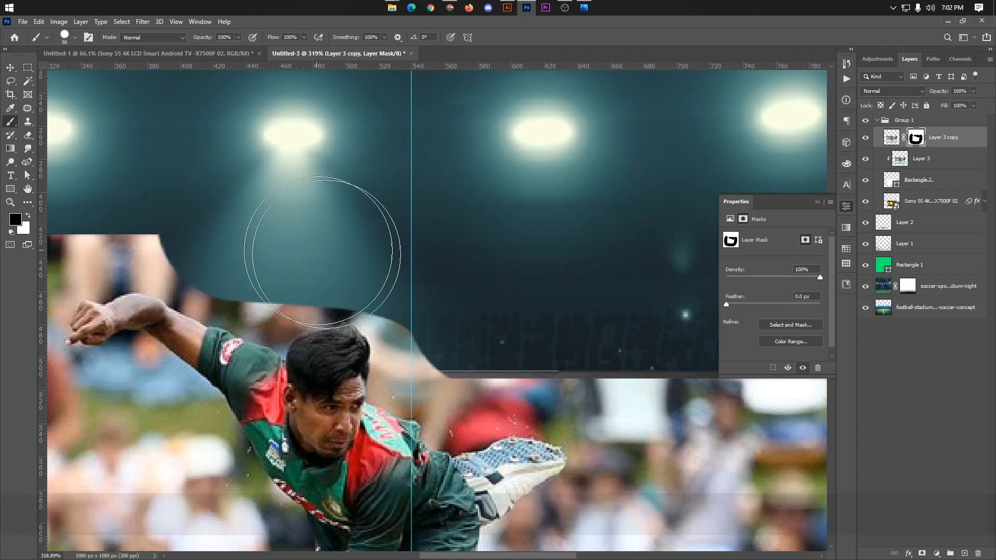
key("bracketleft")
key("bracketleft")
left_click(444, 348)
key("bracketleft")
key("bracketleft")
key("bracketleft")
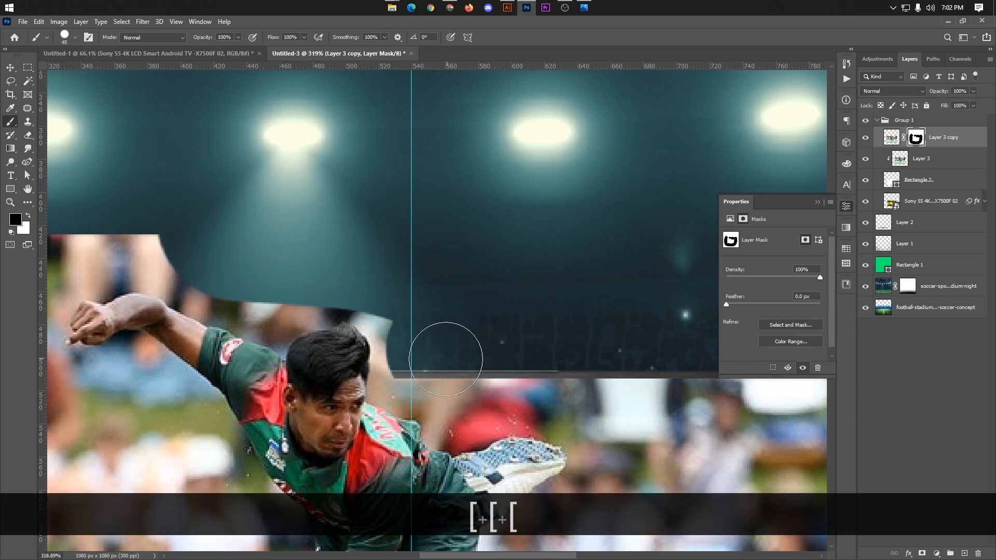
Step: Mask the background tightly along the face side of the bowler's hair with a 15 px brush
scroll(424, 363, "up", 5)
key("bracketleft")
key("bracketleft")
key("bracketleft")
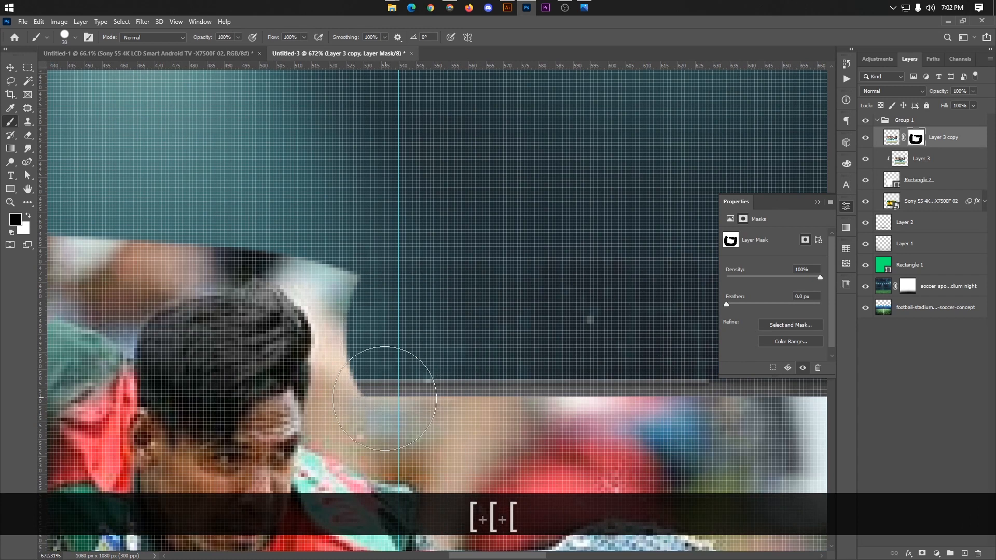
key("bracketleft")
key("bracketleft")
key("bracketleft")
mouse_move(353, 369)
left_mouse_down()
mouse_move(339, 394)
mouse_move(339, 286)
mouse_move(291, 263)
mouse_move(311, 276)
mouse_move(332, 368)
mouse_move(362, 371)
mouse_move(333, 408)
left_mouse_up()
Step: Mask out the crowd remnants above the bowler's hair and towards his raised shoulder with the 15 px brush
scroll(334, 408, "down", 3)
scroll(250, 284, "up", 3)
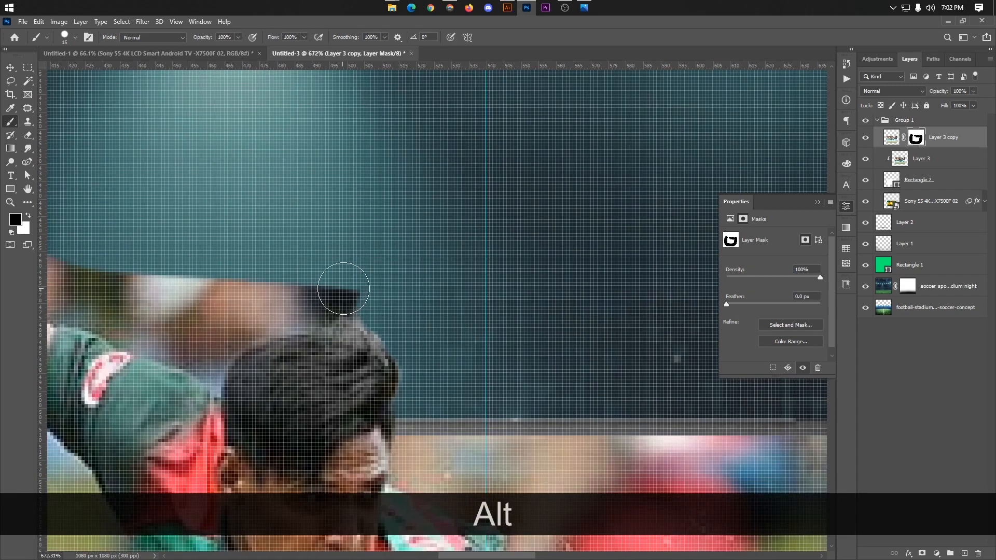
left_click(353, 287)
mouse_move(325, 283)
left_mouse_down()
mouse_move(317, 284)
mouse_move(340, 288)
mouse_move(309, 300)
mouse_move(155, 294)
mouse_move(214, 293)
left_mouse_up()
Step: Mask out the background between the bowler's hair and his raised shoulder along the sleeve, using a 6 px brush
scroll(311, 288, "down", 2)
scroll(228, 293, "up", 2)
scroll(290, 332, "up", 2)
key("bracketleft")
key("bracketleft")
key("bracketleft")
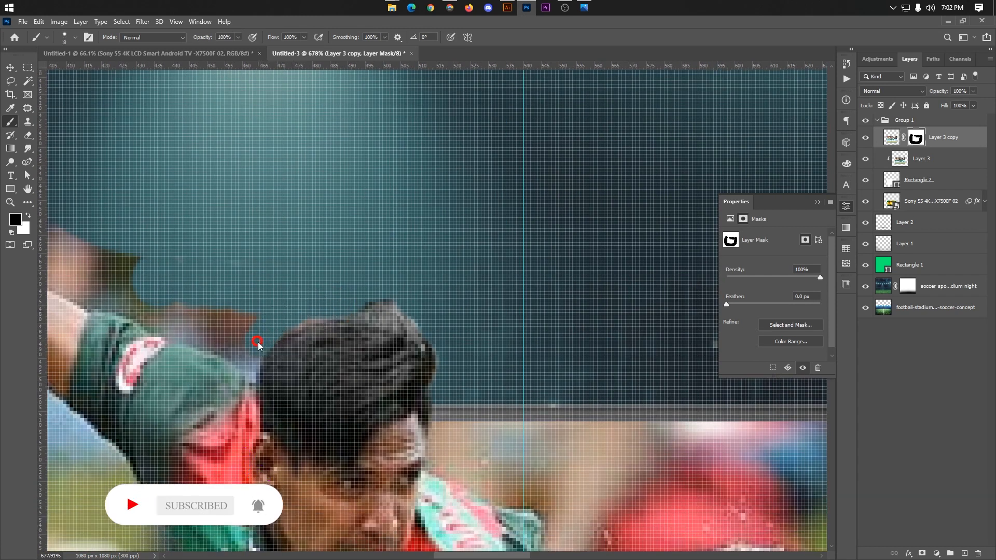
key("bracketleft")
key("bracketleft")
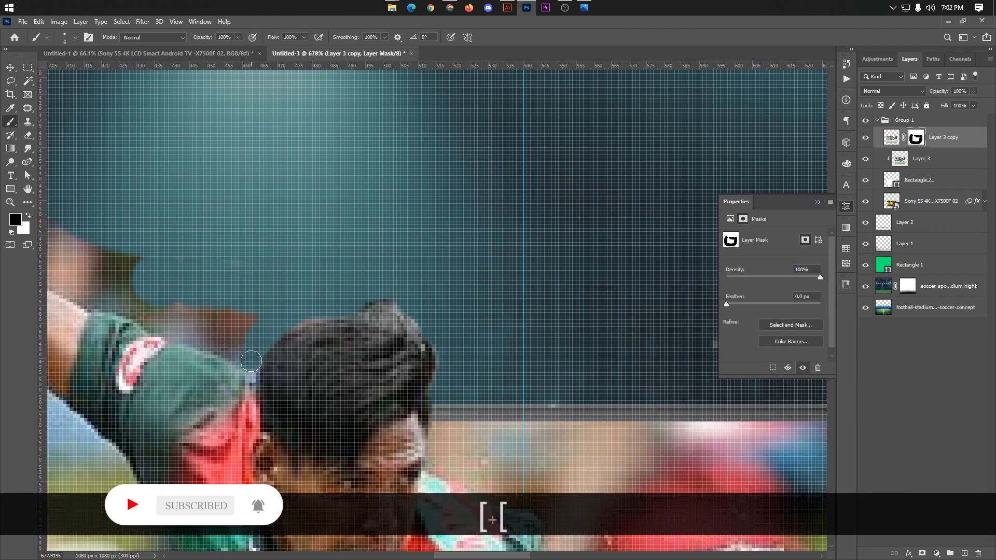
key("bracketleft")
key("bracketleft")
key("bracketright")
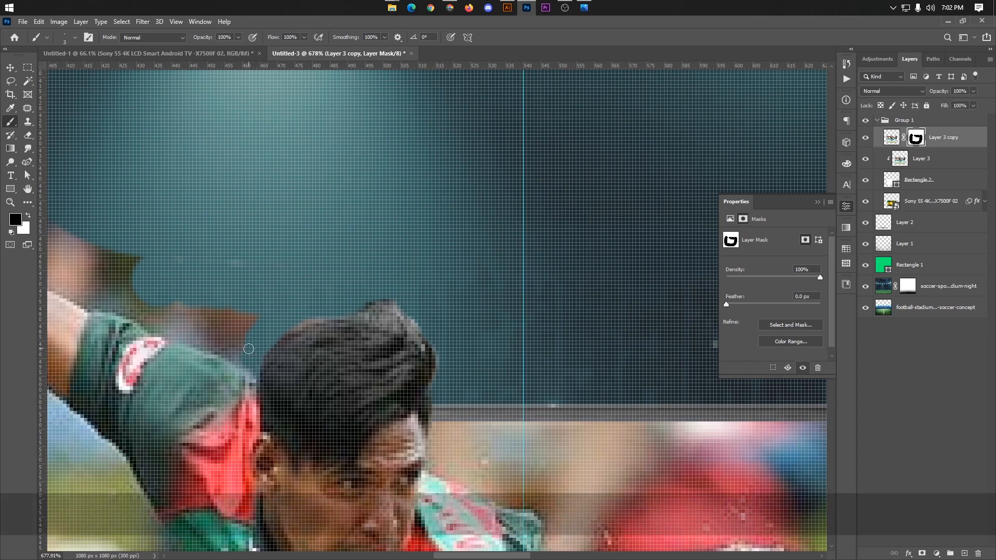
key("bracketright")
key("bracketright")
key("bracketright")
key("bracketright")
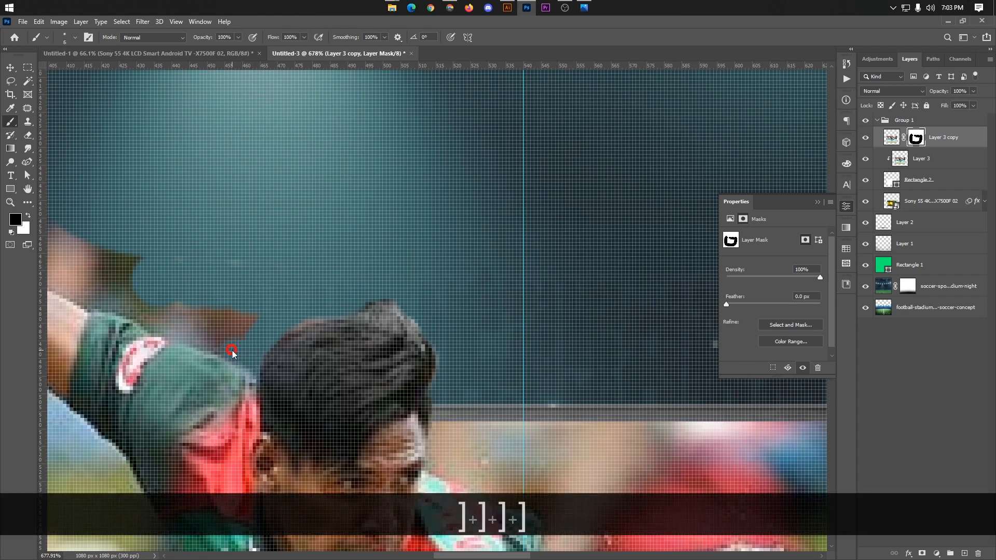
left_click(185, 333)
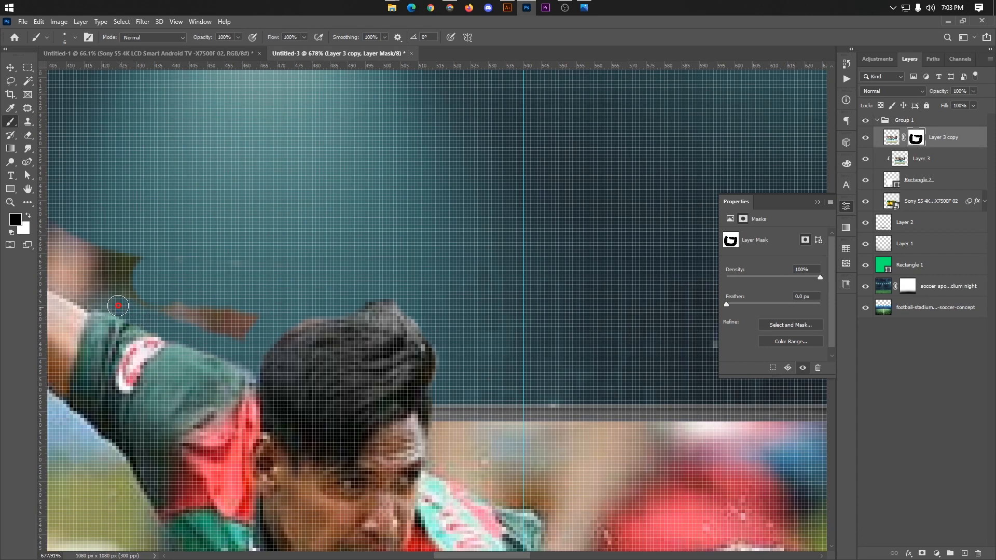
Step: Mask the background tightly along the top of the bowler's raised forearm and around his hand and fingers with the 6 px brush
scroll(138, 294, "up", 3)
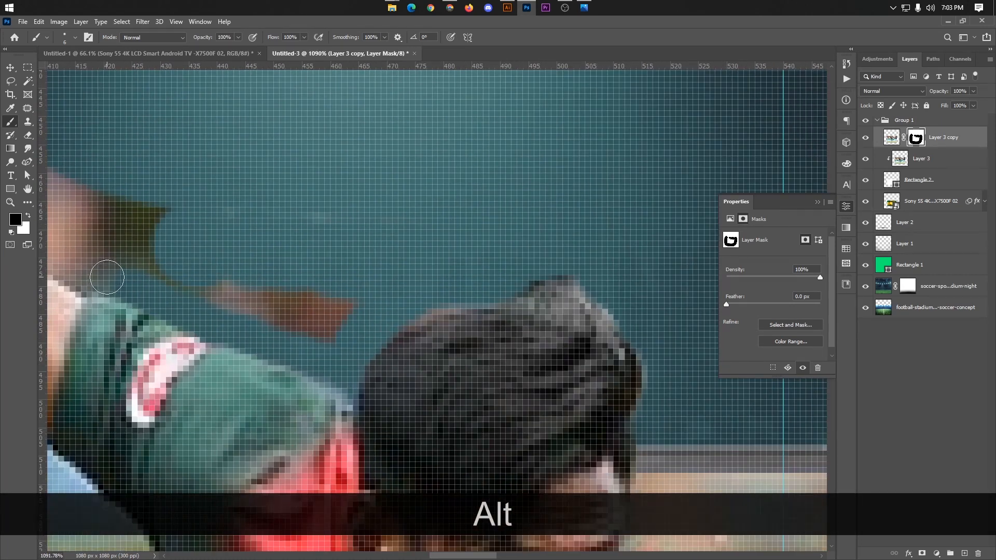
scroll(467, 519, "down", 3)
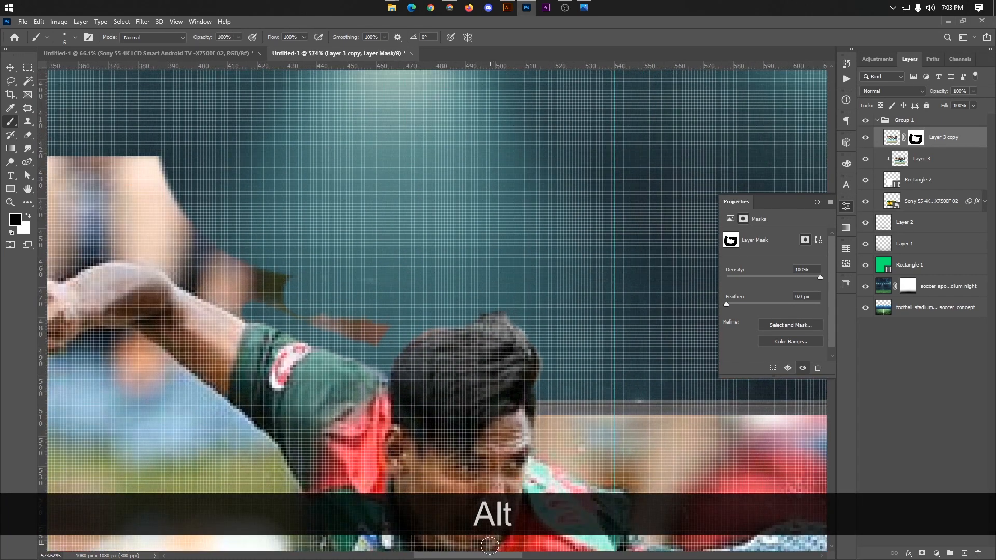
scroll(422, 533, "up", 2)
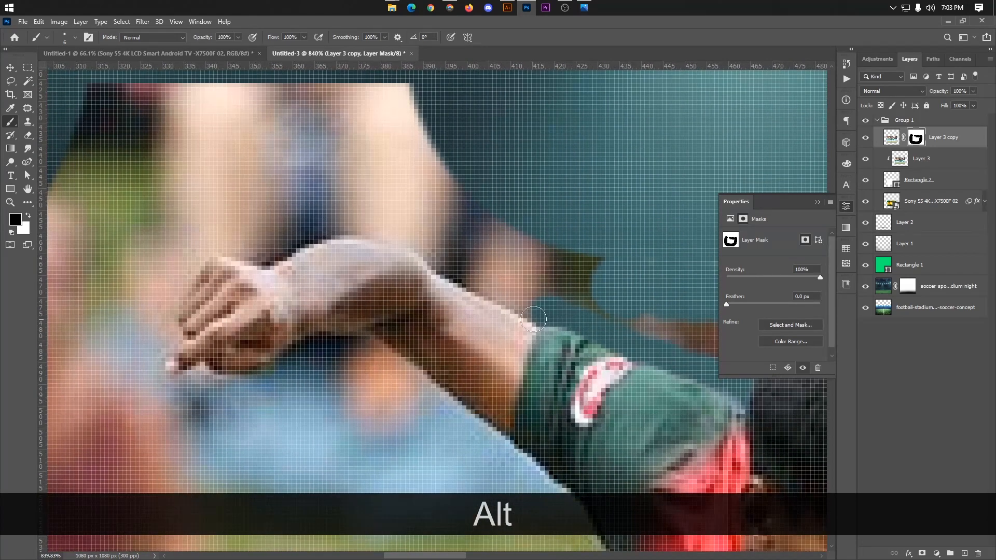
mouse_move(534, 312)
left_mouse_down()
mouse_move(407, 235)
mouse_move(332, 226)
left_mouse_up()
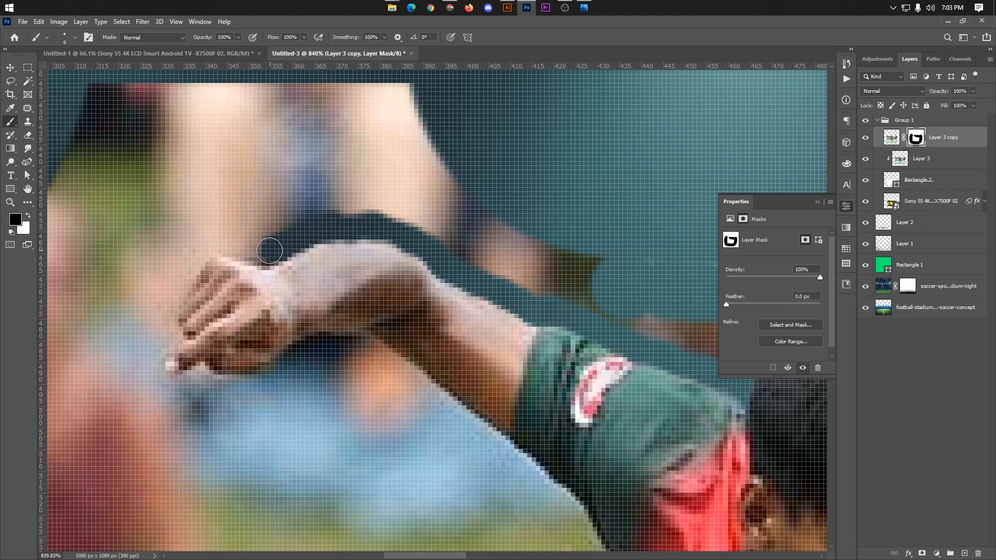
mouse_move(269, 251)
left_mouse_down()
mouse_move(176, 251)
mouse_move(193, 264)
mouse_move(179, 276)
mouse_move(150, 362)
mouse_move(149, 379)
mouse_move(185, 391)
left_mouse_up()
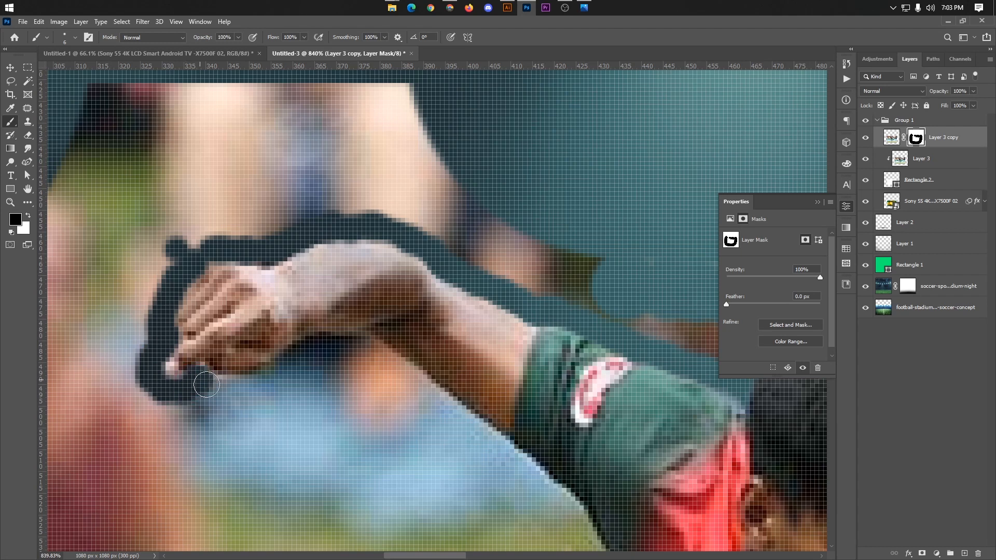
mouse_move(210, 387)
left_mouse_down()
mouse_move(252, 390)
mouse_move(293, 367)
mouse_move(258, 389)
mouse_move(220, 389)
mouse_move(299, 354)
left_mouse_up()
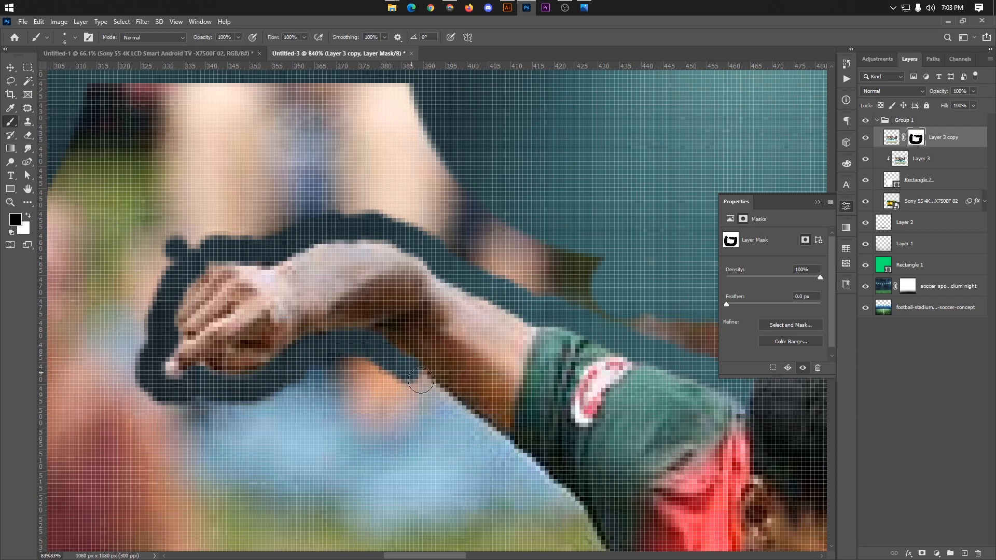
Step: Mask the background along the underside of the raised arm from the wrist down to the TV's upper edge
mouse_move(420, 380)
left_mouse_down()
mouse_move(462, 422)
mouse_move(463, 411)
mouse_move(428, 389)
mouse_move(560, 458)
mouse_move(449, 393)
mouse_move(469, 398)
mouse_move(513, 447)
left_mouse_up()
scroll(460, 414, "down", 1)
scroll(470, 404, "up", 2)
left_click(524, 461)
left_click_drag(422, 408, 448, 389)
scroll(386, 346, "down", 2)
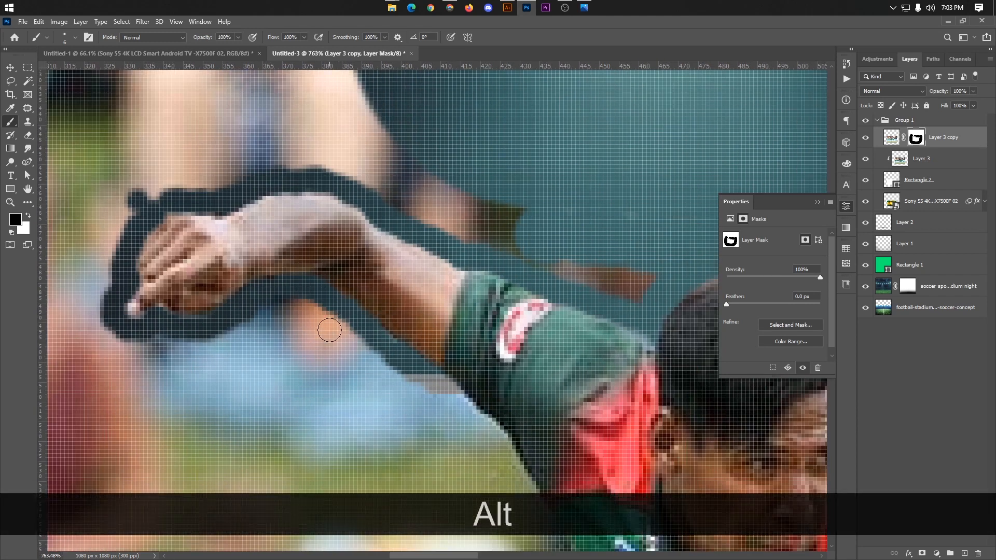
Step: Enlarge the brush to 30 px and mask out all remaining crowd above the TV around the raised arm
key("bracketright")
key("bracketright")
key("bracketright")
key("bracketright")
key("bracketright")
key("bracketright")
key("bracketright")
mouse_move(309, 345)
left_mouse_down()
mouse_move(278, 366)
mouse_move(303, 359)
mouse_move(349, 407)
mouse_move(350, 394)
mouse_move(378, 411)
left_mouse_up()
mouse_move(263, 391)
left_mouse_down()
mouse_move(229, 340)
mouse_move(147, 378)
mouse_move(93, 382)
left_mouse_up()
scroll(224, 419, "down", 2)
mouse_move(134, 411)
left_mouse_down()
mouse_move(151, 347)
mouse_move(122, 365)
mouse_move(129, 330)
mouse_move(166, 314)
mouse_move(177, 295)
mouse_move(225, 277)
mouse_move(152, 277)
mouse_move(189, 255)
mouse_move(172, 248)
mouse_move(234, 278)
mouse_move(232, 255)
mouse_move(280, 258)
mouse_move(271, 256)
mouse_move(278, 273)
mouse_move(315, 272)
mouse_move(356, 295)
mouse_move(337, 294)
mouse_move(379, 302)
mouse_move(327, 287)
mouse_move(441, 333)
left_mouse_up()
scroll(444, 293, "down", 2, "alt")
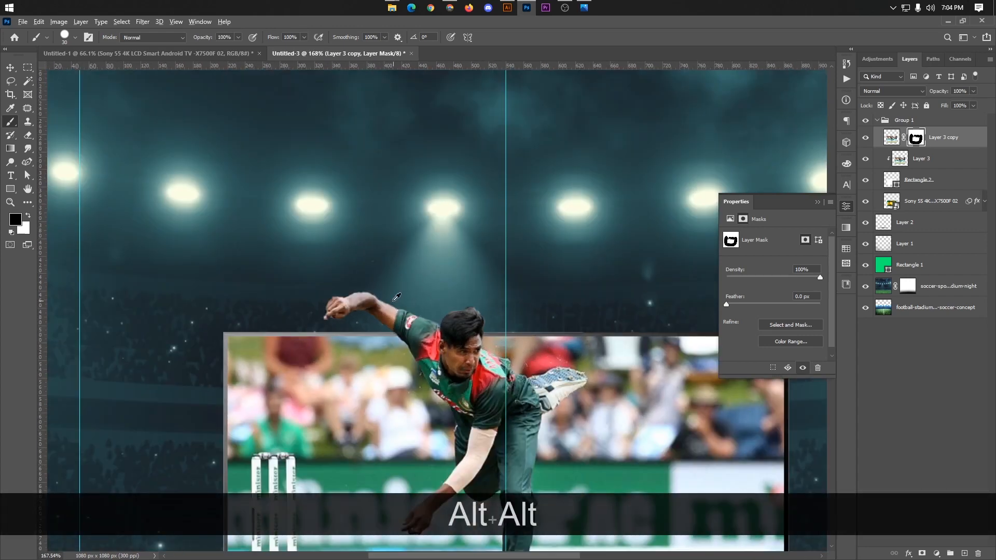
Step: Check the cutout and touch up the mask above the bowler's hair and around his hand with a 15 px brush
scroll(441, 353, "down", 2, "alt")
scroll(440, 412, "down", 2, "alt")
scroll(455, 368, "up", 1)
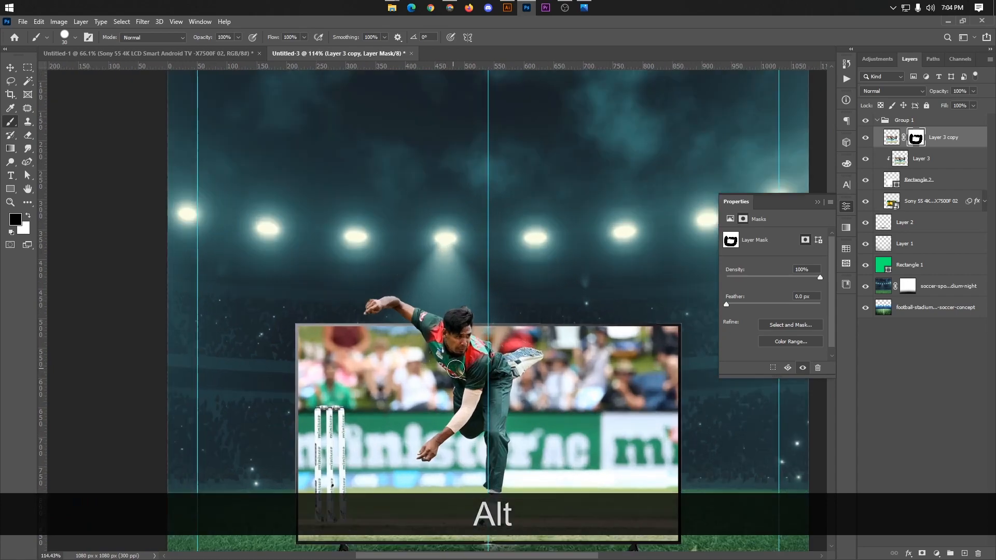
scroll(467, 300, "up", 7)
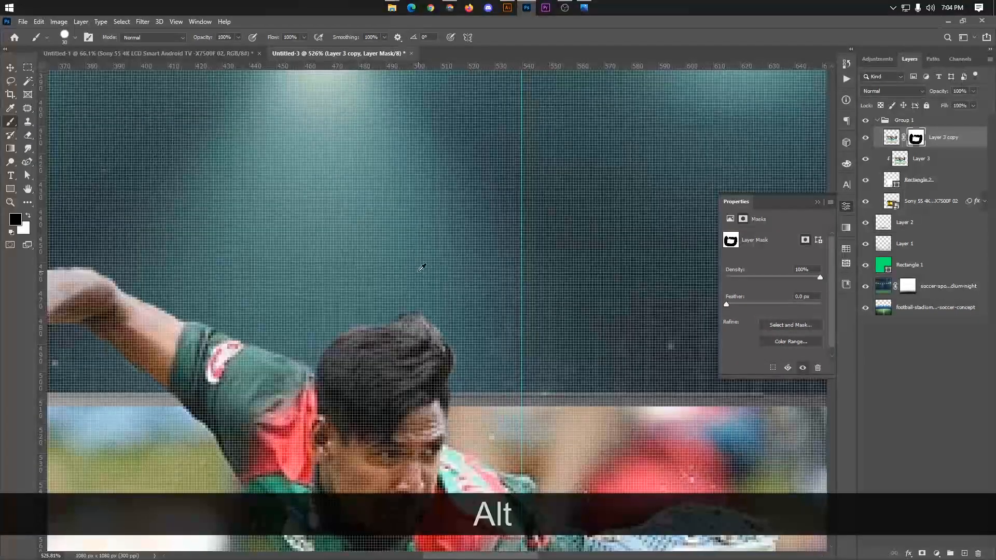
key("bracketleft")
key("bracketleft")
key("bracketleft")
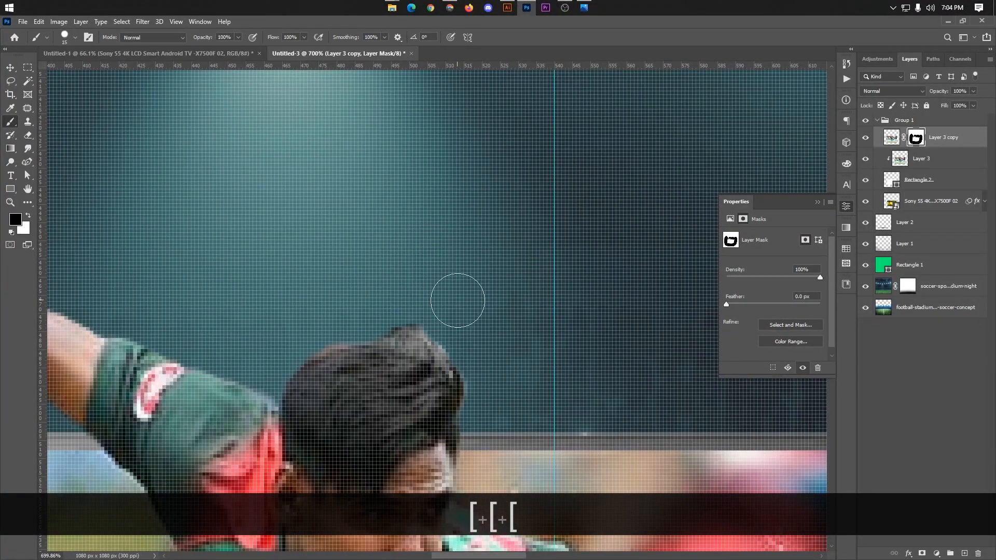
scroll(425, 312, "up", 2)
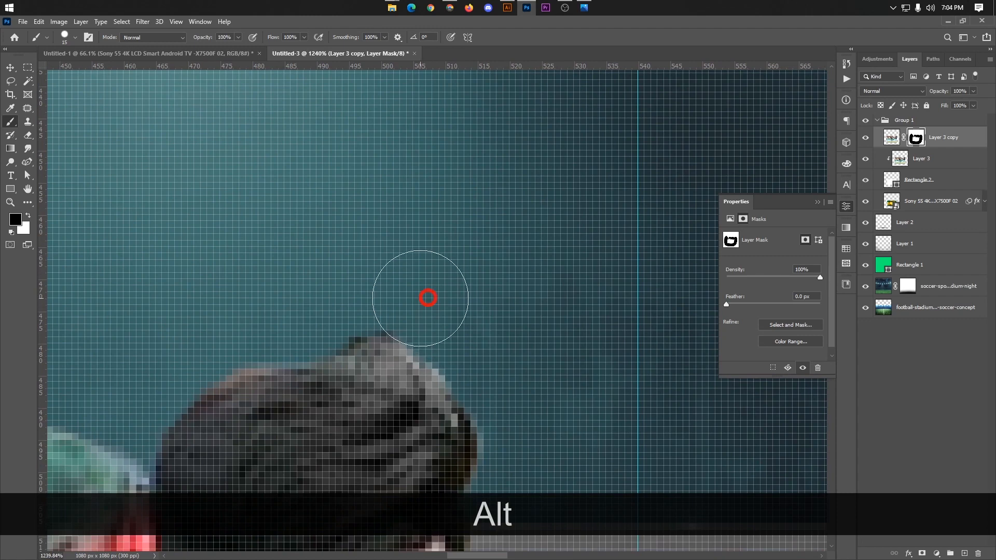
scroll(410, 292, "down", 5)
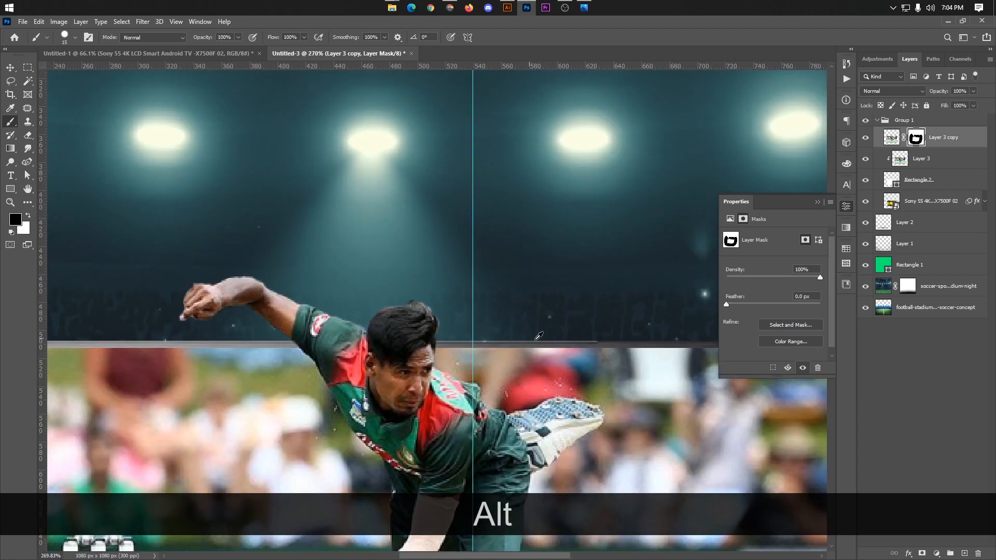
scroll(490, 294, "down", 2)
scroll(357, 185, "up", 6)
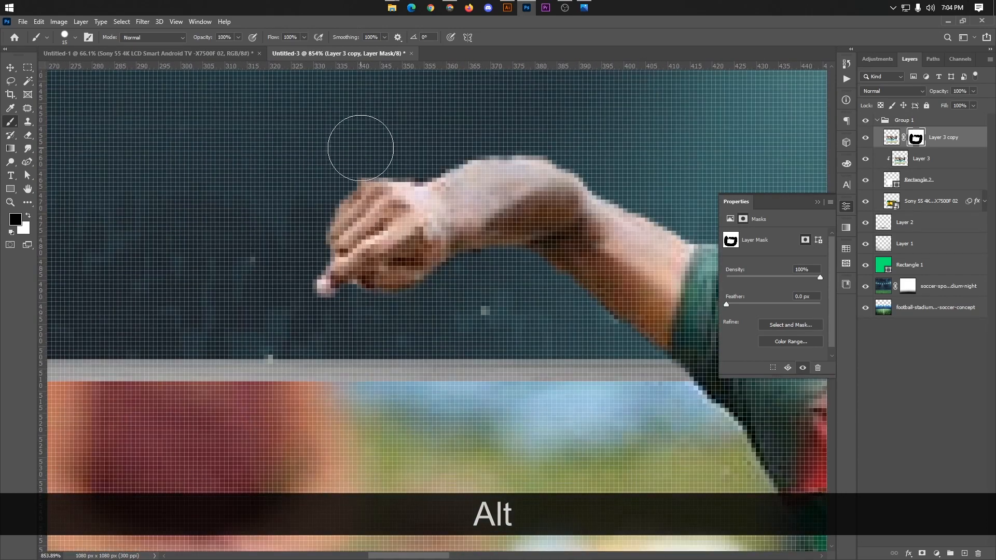
left_click(368, 149, "alt")
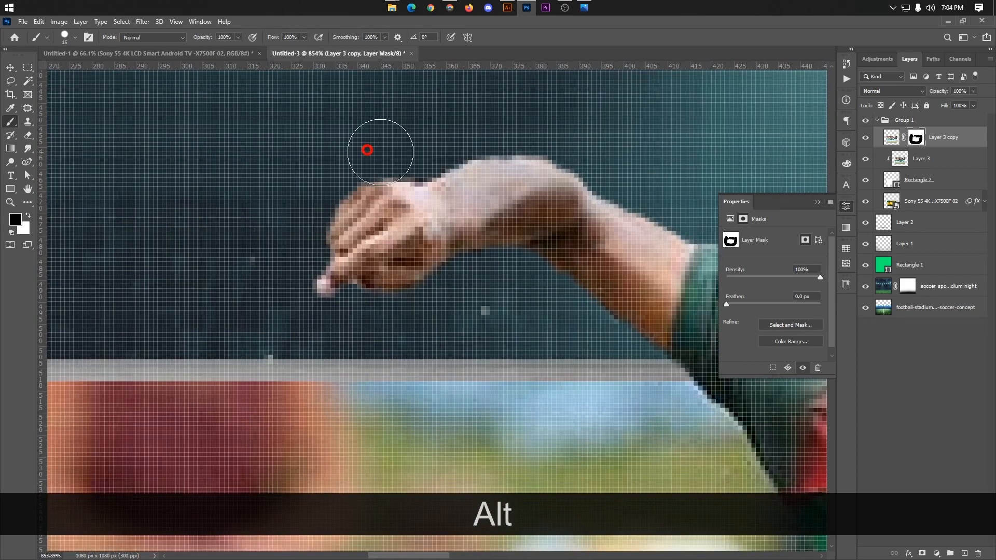
scroll(382, 268, "down", 2)
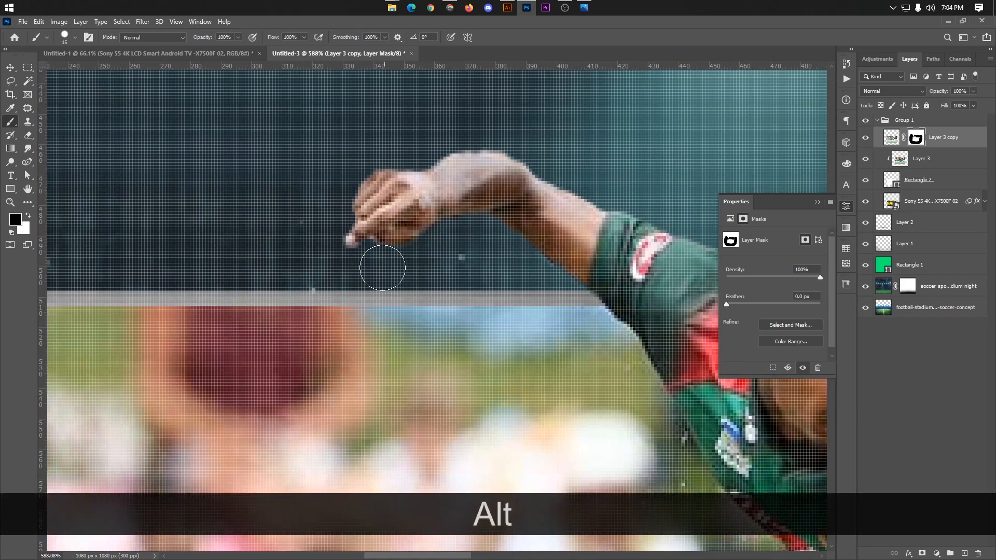
scroll(340, 267, "down", 8, "alt")
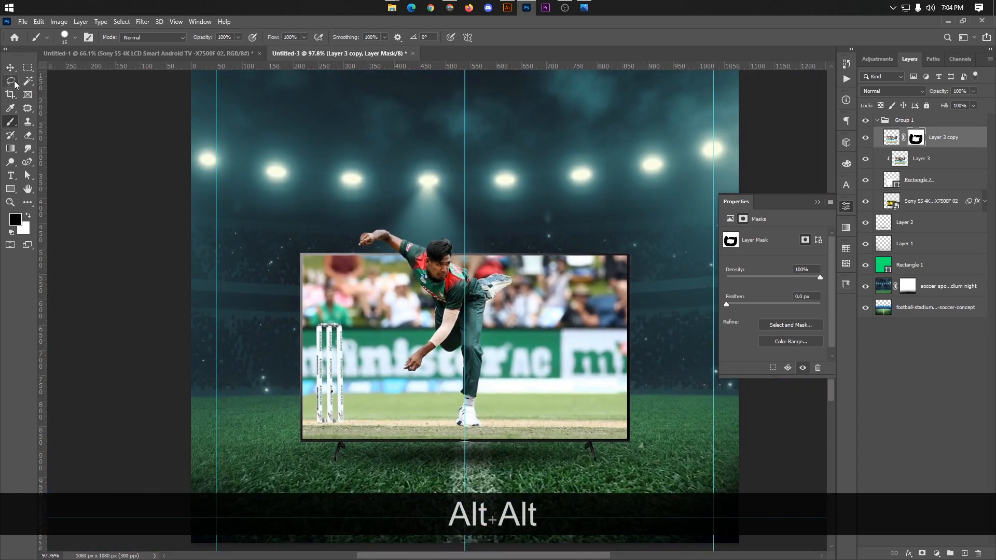
Step: Activate the Move tool, collapse the TV and bowler layer group, and switch to the Untitled-1 document
left_click(11, 68)
scroll(336, 207, "down", 1, "alt")
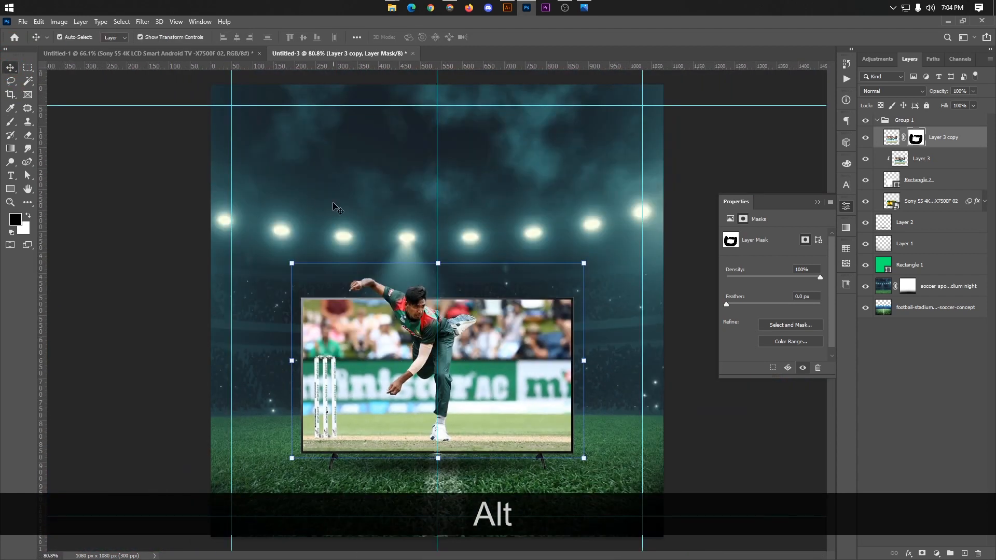
left_click(878, 121)
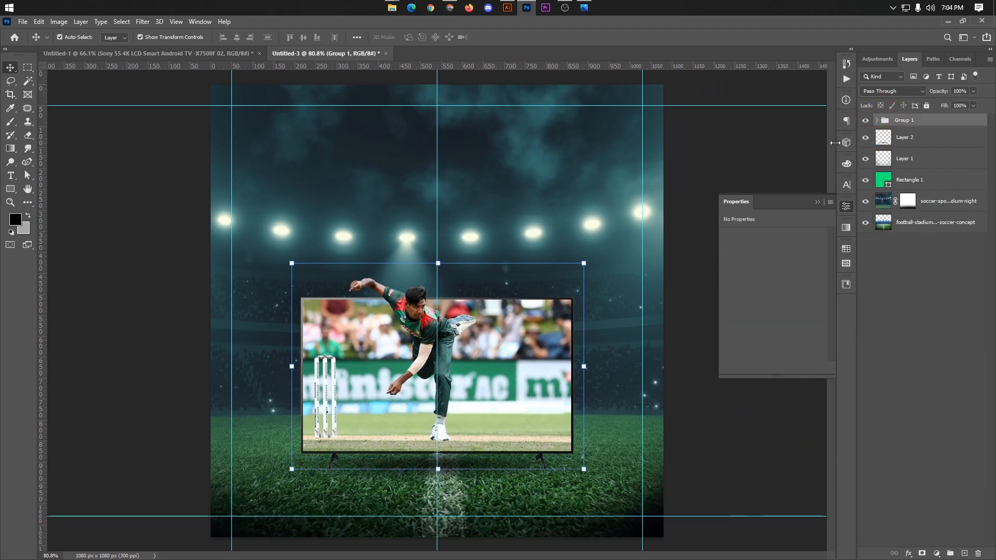
left_click(148, 53)
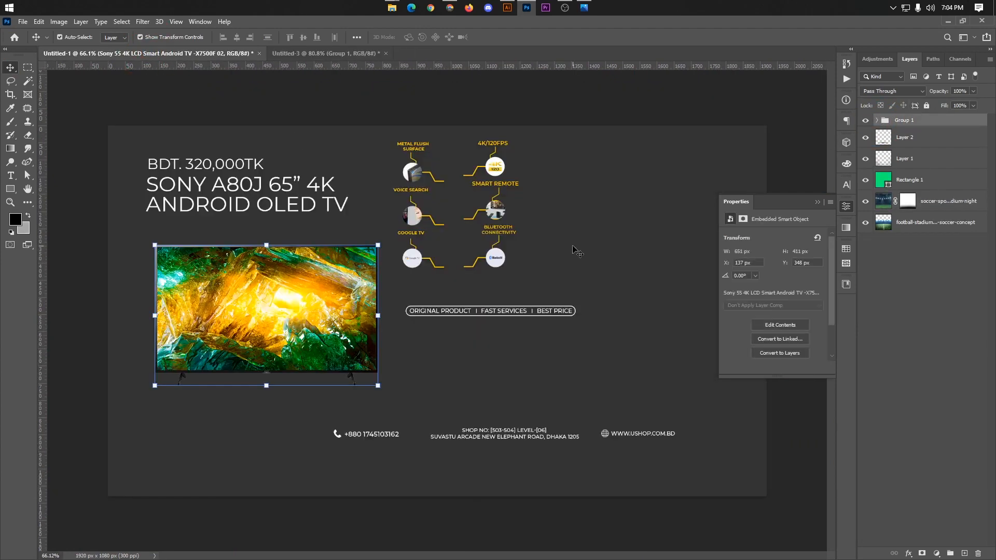
left_click(493, 177)
left_click(407, 173, "shift")
left_click(578, 186)
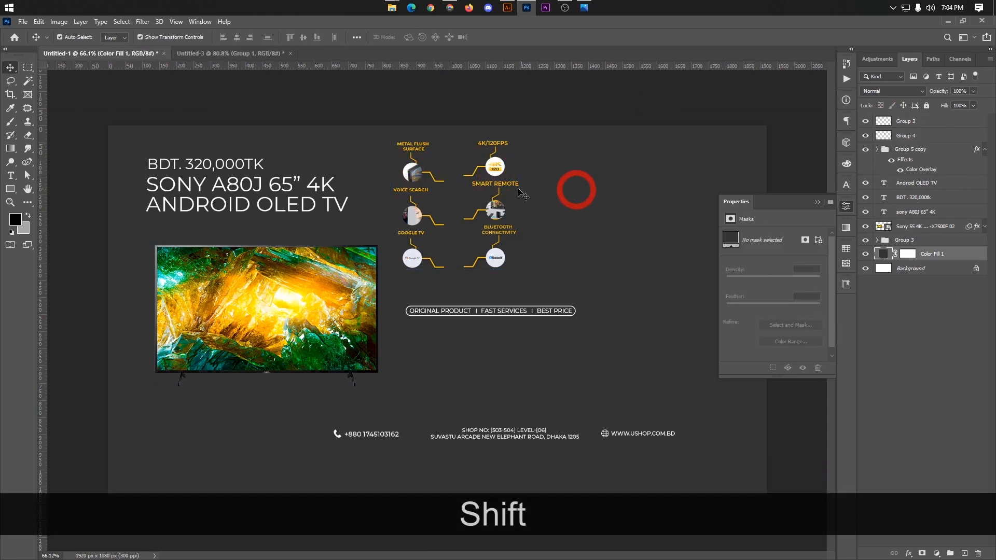
left_click(497, 172)
left_click(416, 171, "shift")
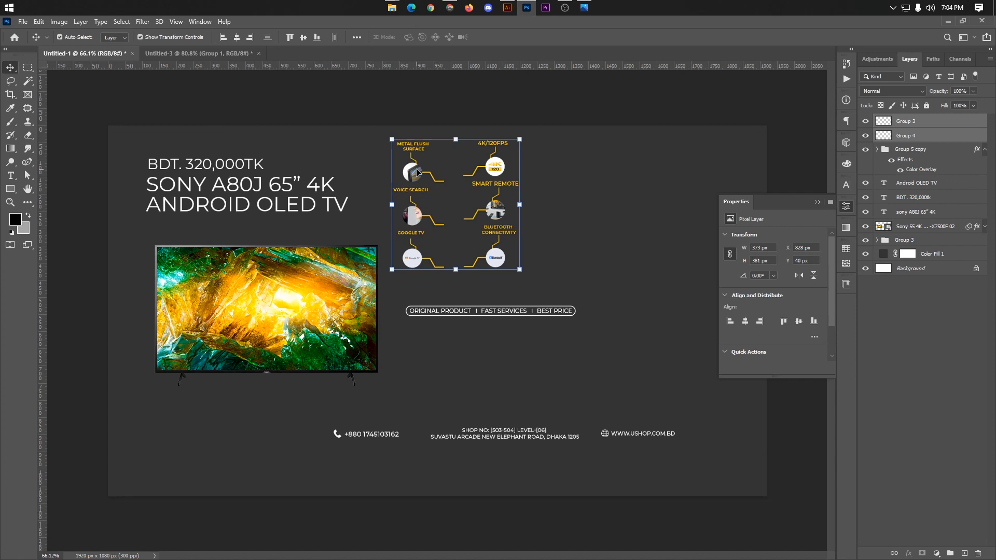
left_click(576, 178)
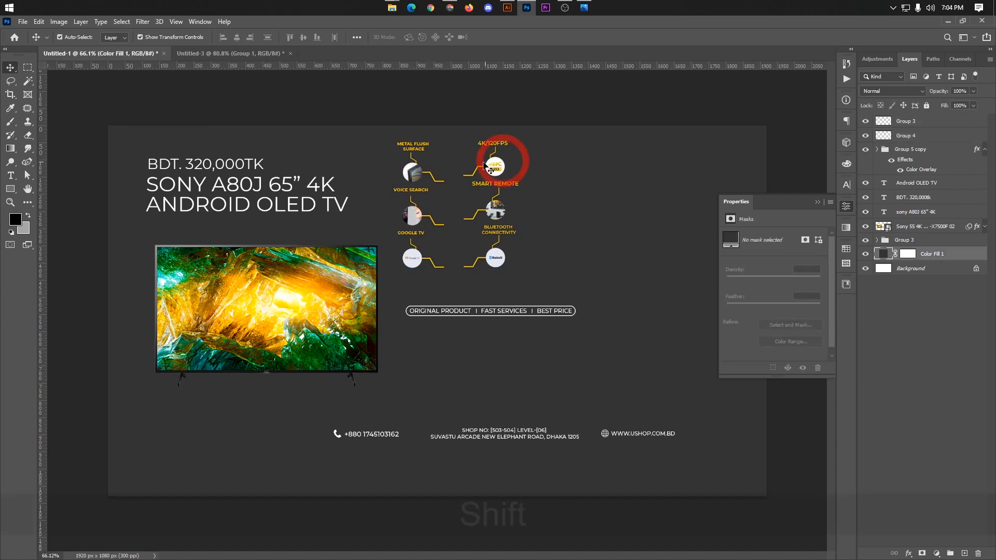
left_click(491, 168, "shift")
left_click(417, 169, "shift")
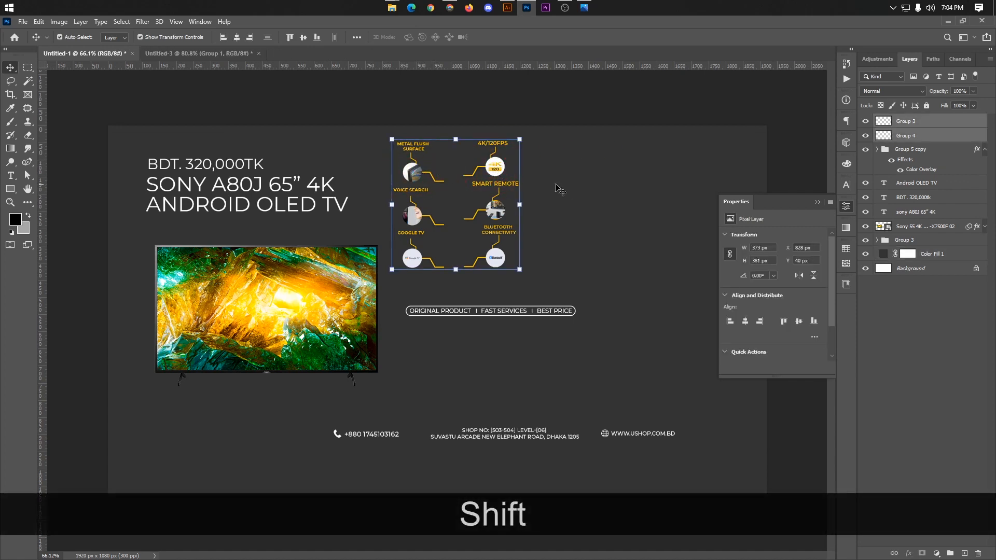
left_click(583, 185)
Step: Copy both columns of yellow feature callouts and paste them into the Untitled-3 advert above the TV group
left_click(496, 173, "shift")
left_click(412, 172, "shift")
key("ctrl+shift+c")
left_click(203, 53)
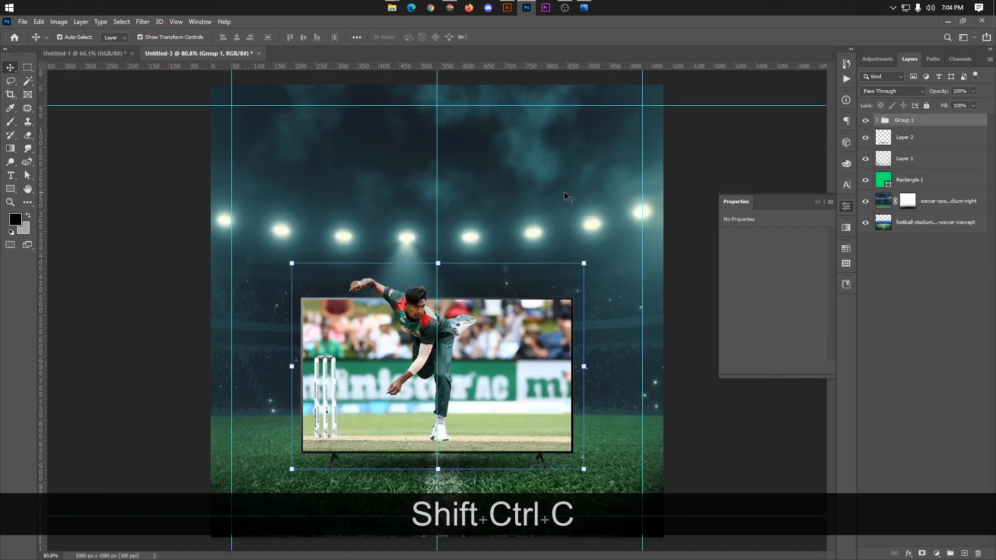
left_click(687, 199)
left_click(818, 201)
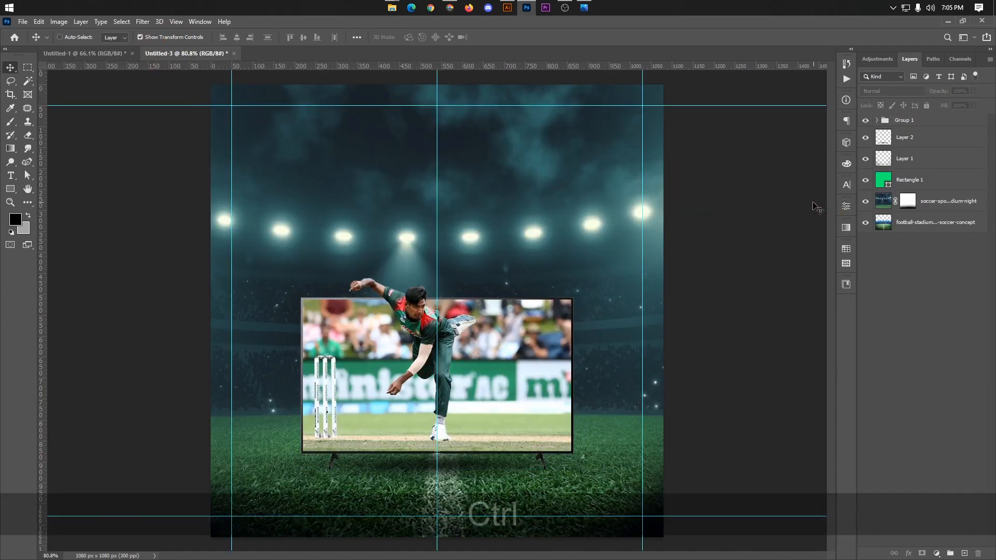
key("ctrl+v")
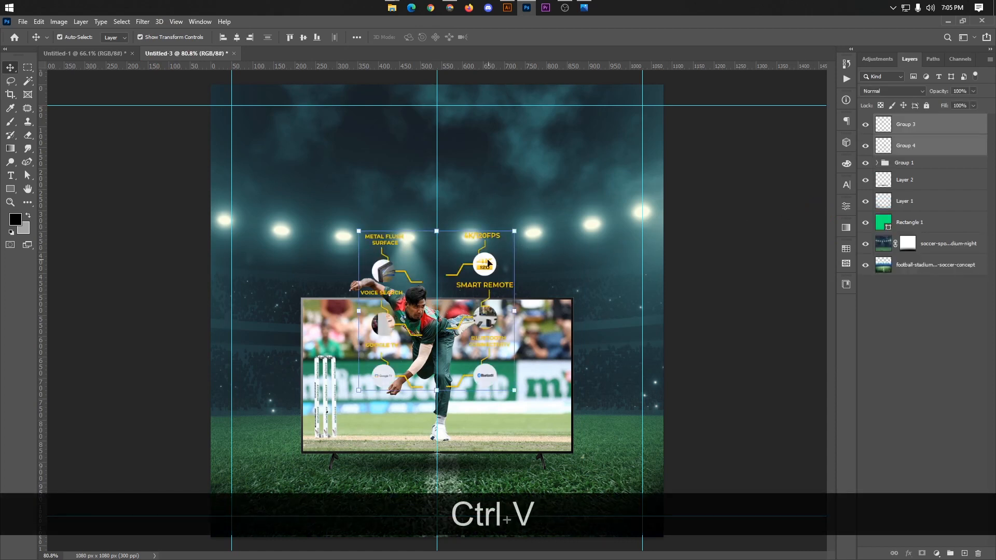
Step: Move the 4K/120FPS, Smart Remote and Bluetooth callout column to the right of the TV and nudge it slightly outward
left_click(718, 266)
left_click_drag(488, 273, 621, 320)
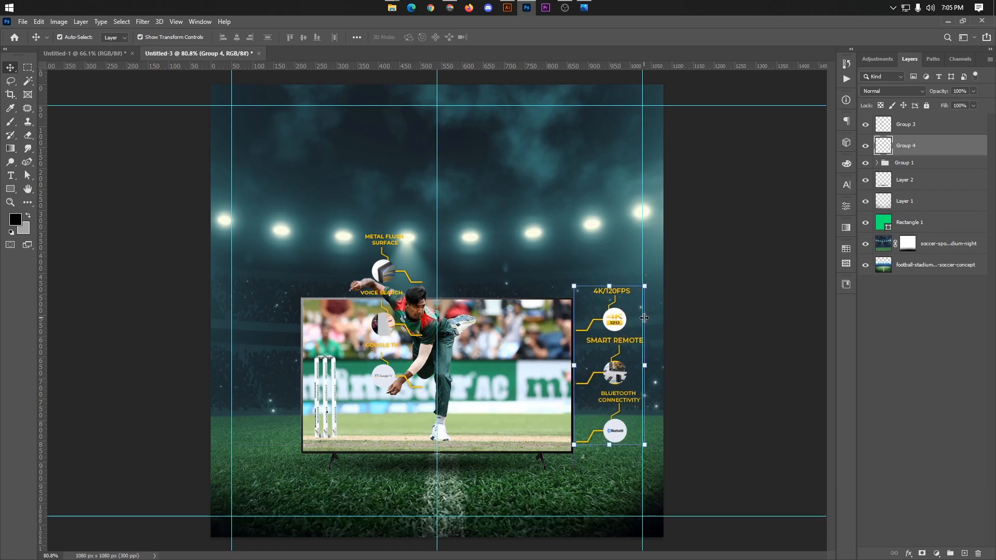
key("Right")
key("Right")
Step: Move the Metal Flush Surface, Voice Search and Google TV callout column to the left of the TV and nudge it to the margin guide
left_click_drag(389, 271, 265, 330)
key("Left")
key("Left")
key("Left")
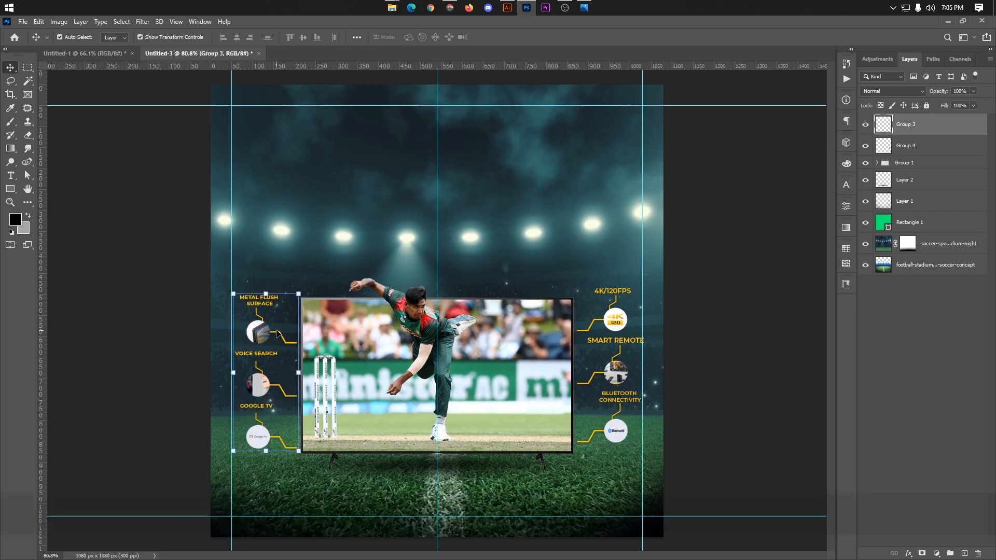
key("Left")
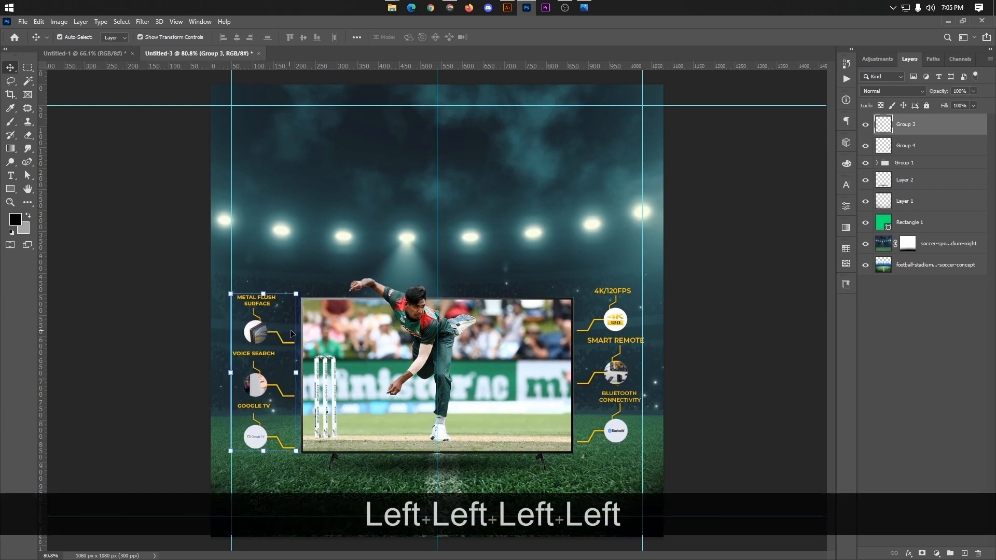
Step: Select both yellow callout columns beside the TV and align their bottom edges
key("shift")
left_click(615, 324, "shift")
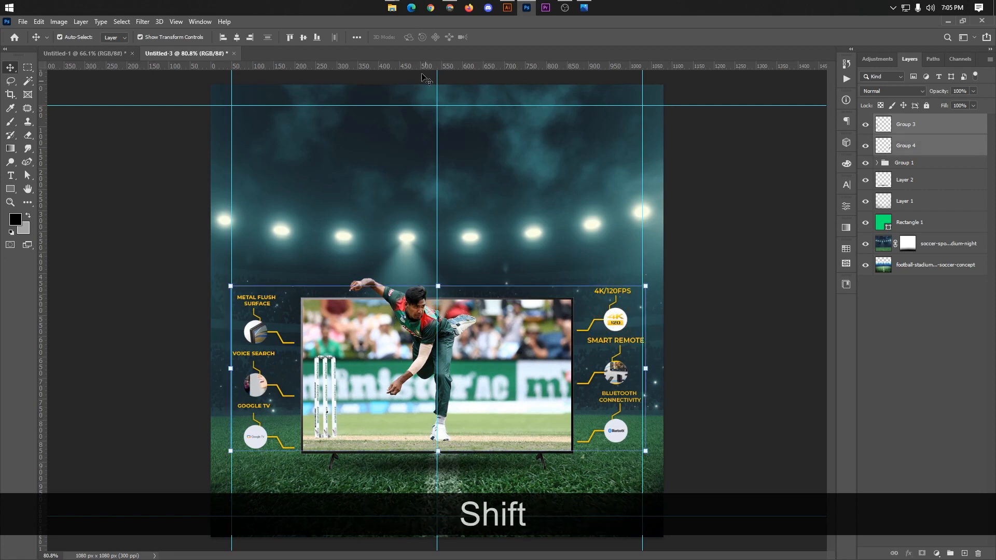
left_click(317, 37)
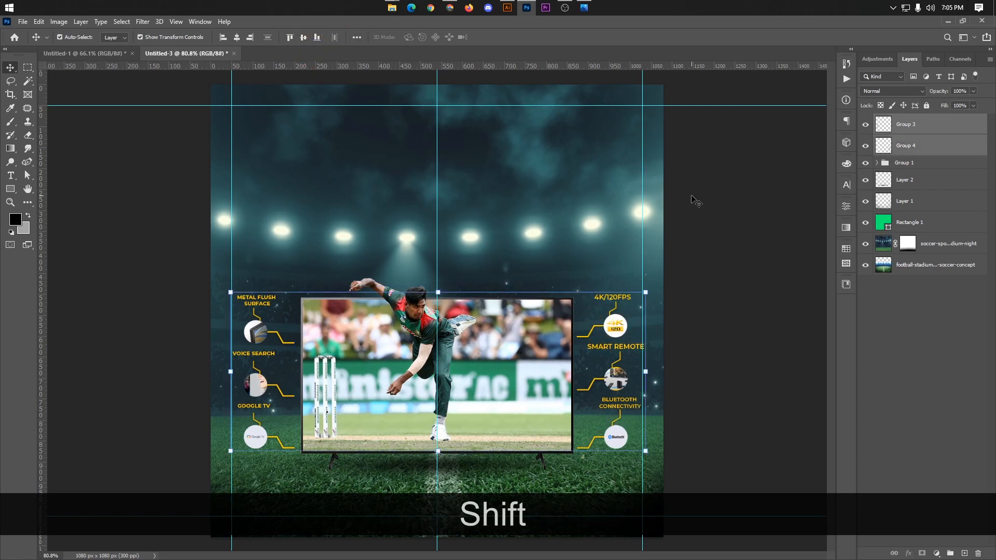
scroll(630, 197, "down", 4, "alt")
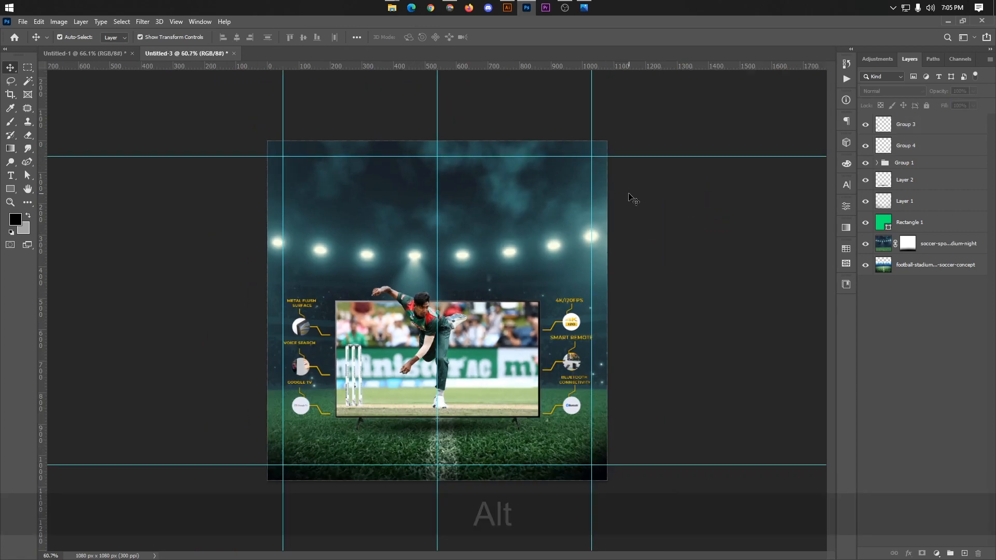
scroll(629, 198, "up", 3, "alt")
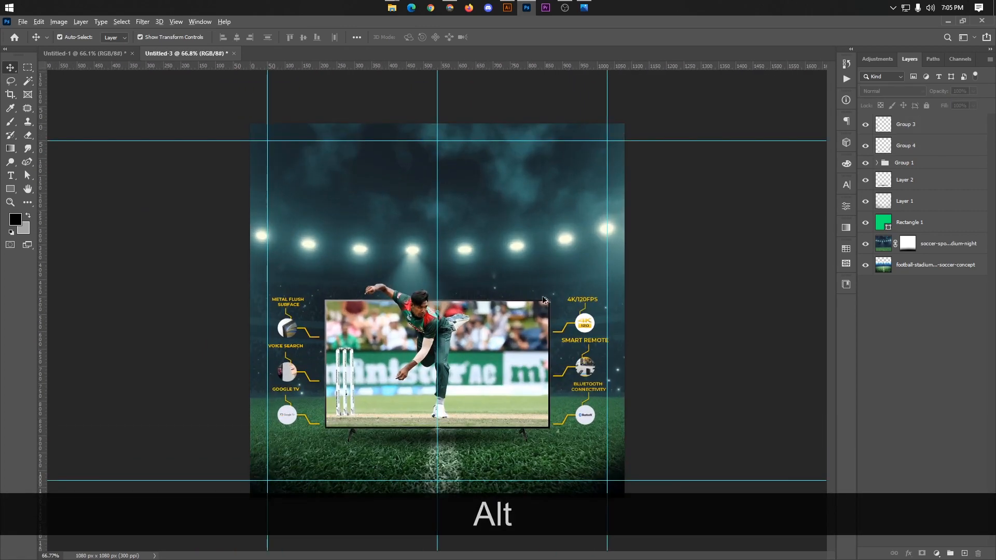
scroll(459, 233, "up", 1, "alt")
Step: Copy the BDT. 320,000TK, SONY A80J 65” 4K and ANDROID OLED TV text lines from Untitled-1 and paste them into Untitled-3
left_click(95, 53)
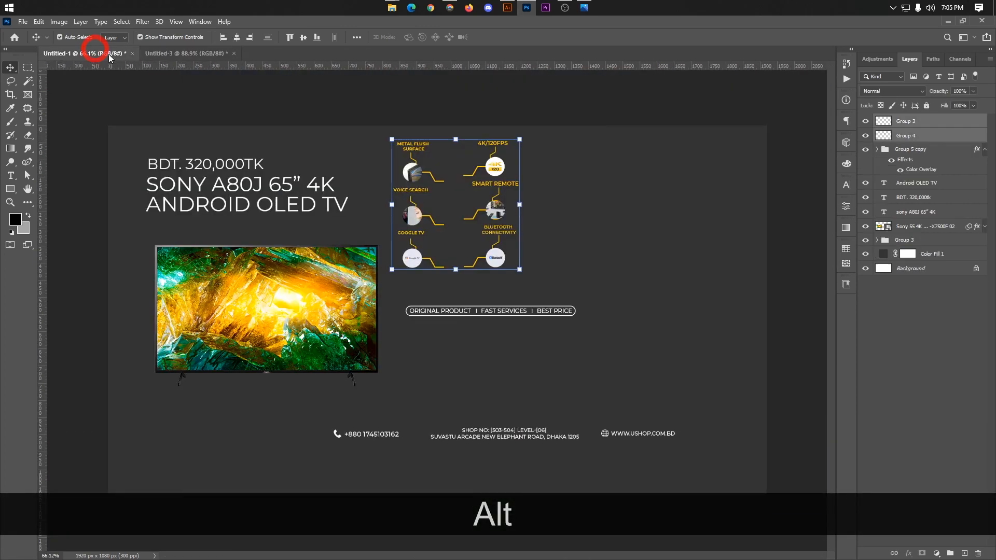
left_click(226, 158)
left_click(294, 185, "shift")
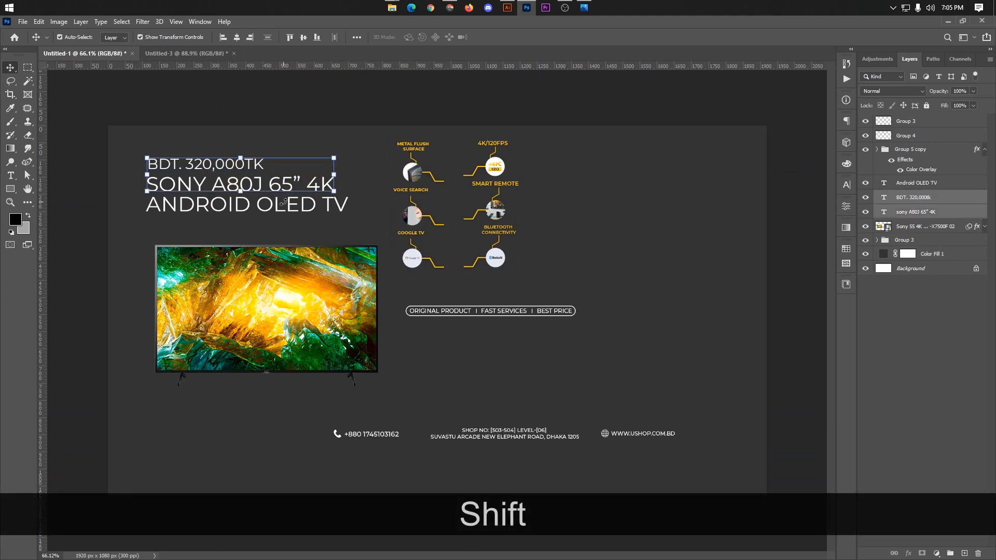
left_click(311, 216, "shift")
key("ctrl+shift+c")
left_click(186, 53)
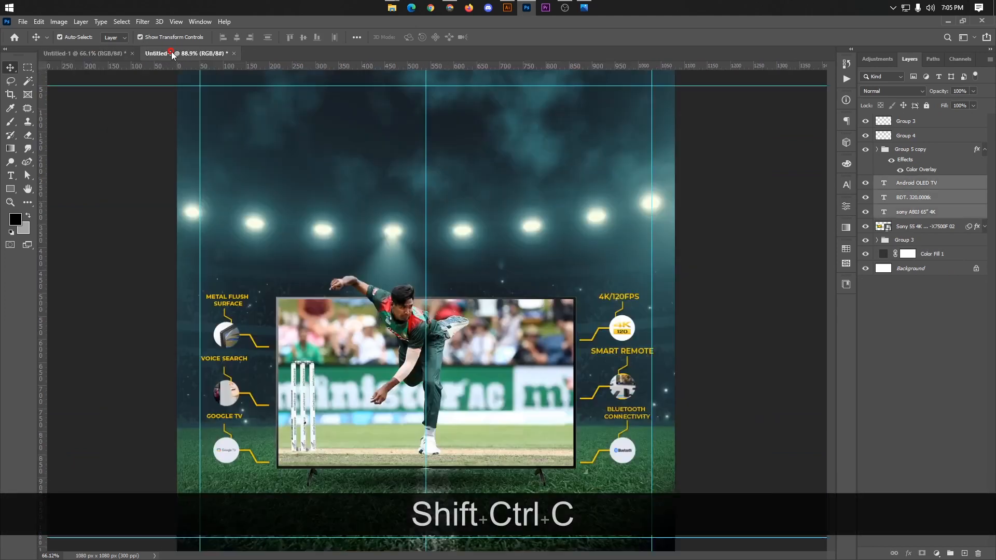
key("ctrl+v")
Step: Move the three pasted text lines up into the stadium sky above the TV
key("ctrl+t")
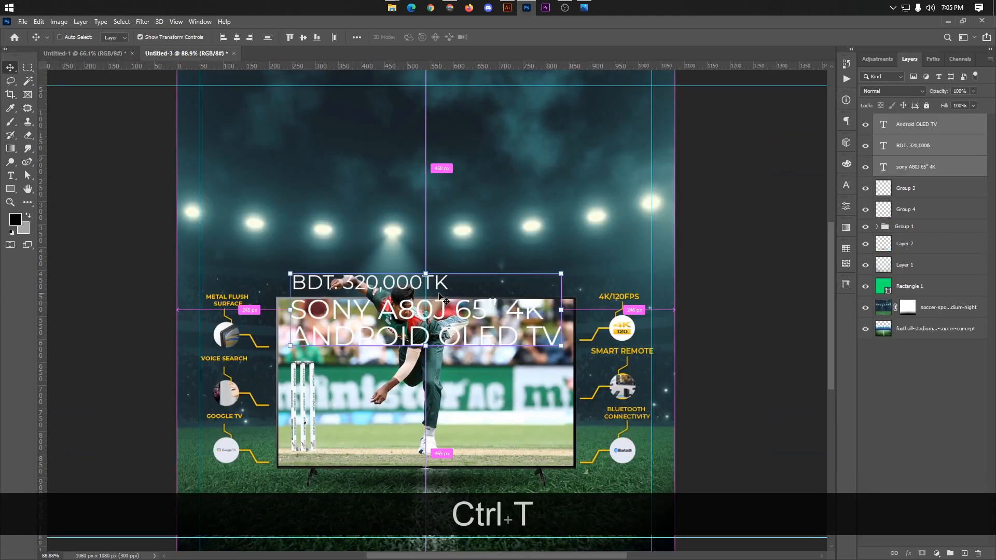
left_click_drag(444, 311, 471, 208)
left_click(515, 37)
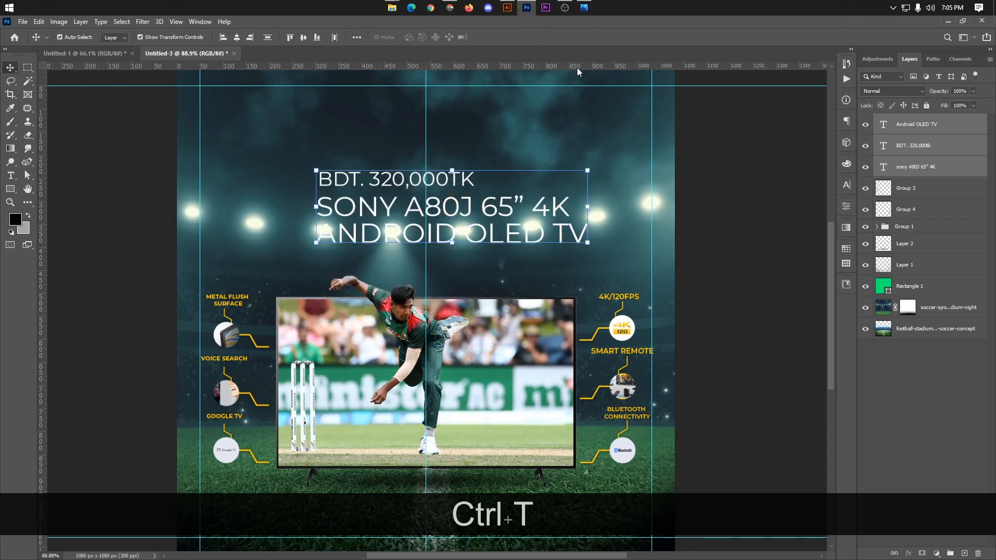
left_click(728, 132)
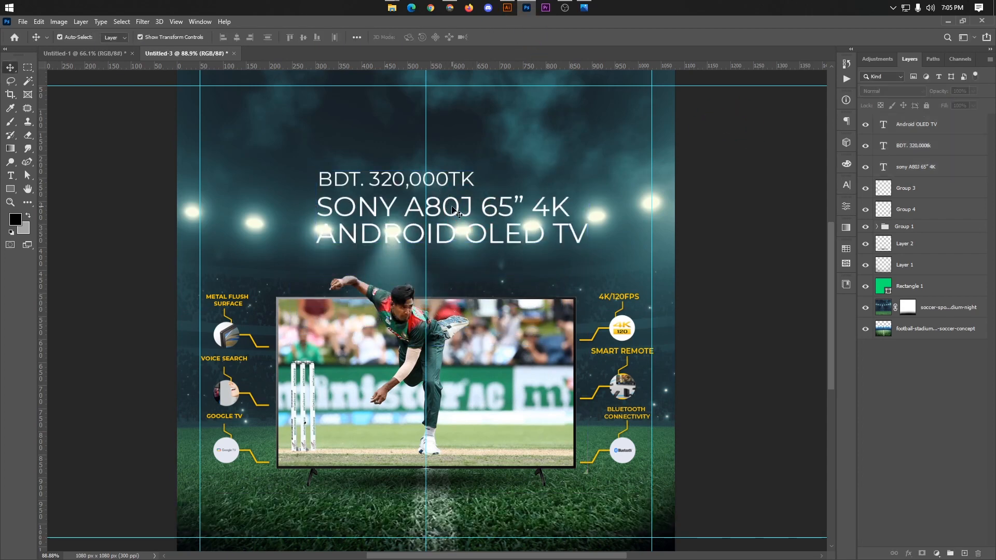
Step: Move the BDT. 320,000TK line below the two product title lines, and shift the title lines further up together
left_click_drag(452, 181, 369, 254)
left_click(515, 206)
left_click(513, 234, "shift")
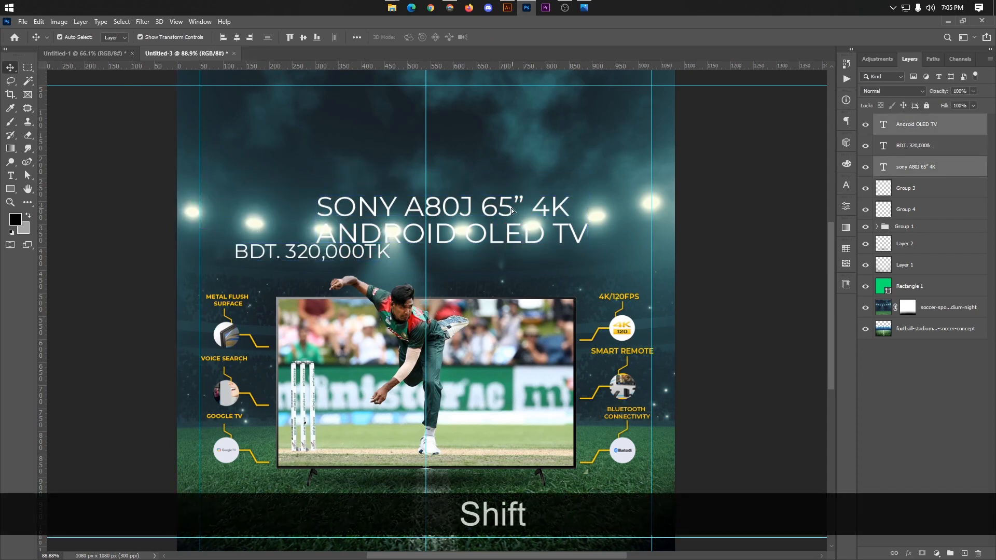
left_click_drag(514, 203, 500, 167)
left_click(747, 189)
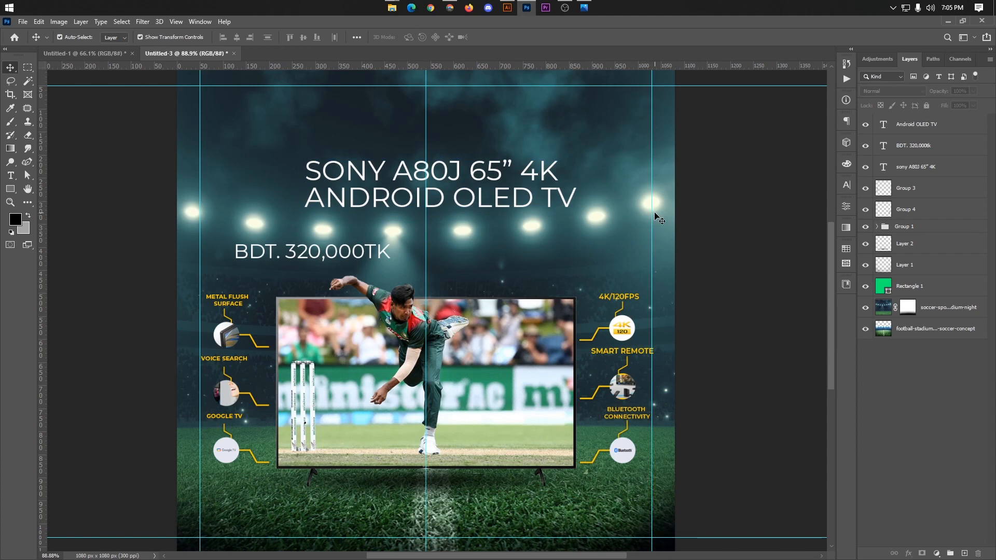
Step: Raise the SONY A80J 65” 4K line and scale it down to about 12.64 pt
left_click_drag(473, 167, 481, 147)
left_click(722, 160)
left_click(519, 150)
key("ctrl+t")
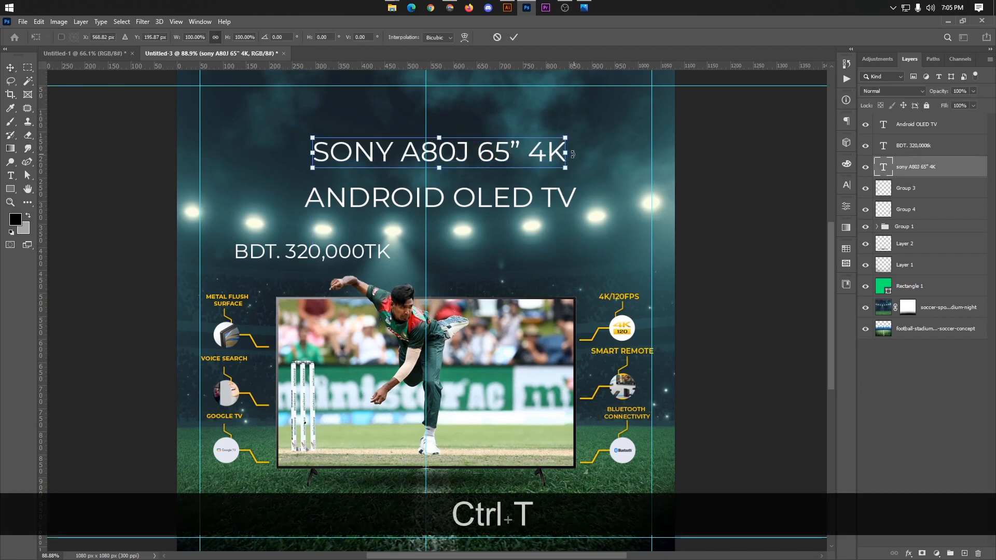
left_click_drag(565, 141, 542, 142)
left_click(518, 39)
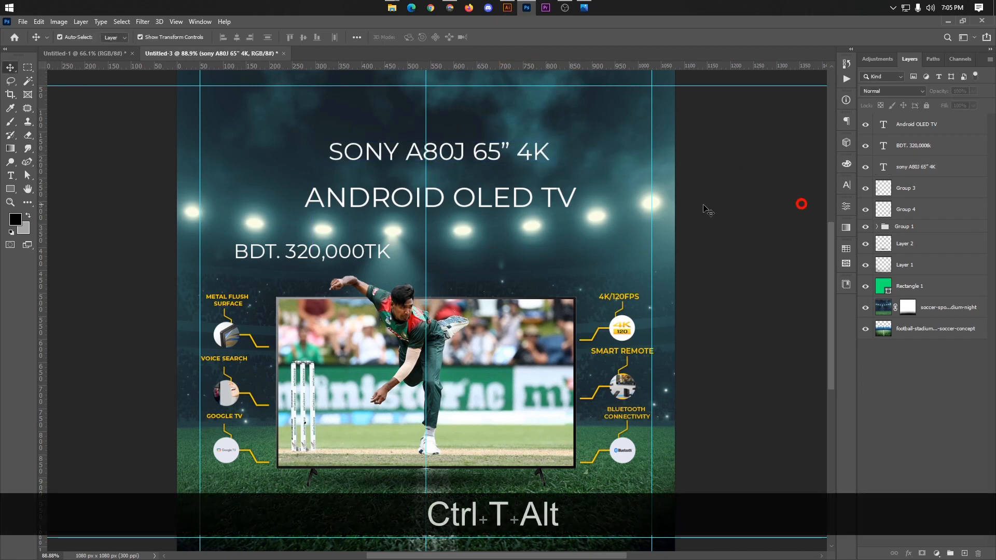
Step: Set the ANDROID OLED TV line in Montserrat Bold and place it directly beneath the SONY A80J line
left_click_drag(508, 196, 493, 179)
left_click(847, 185)
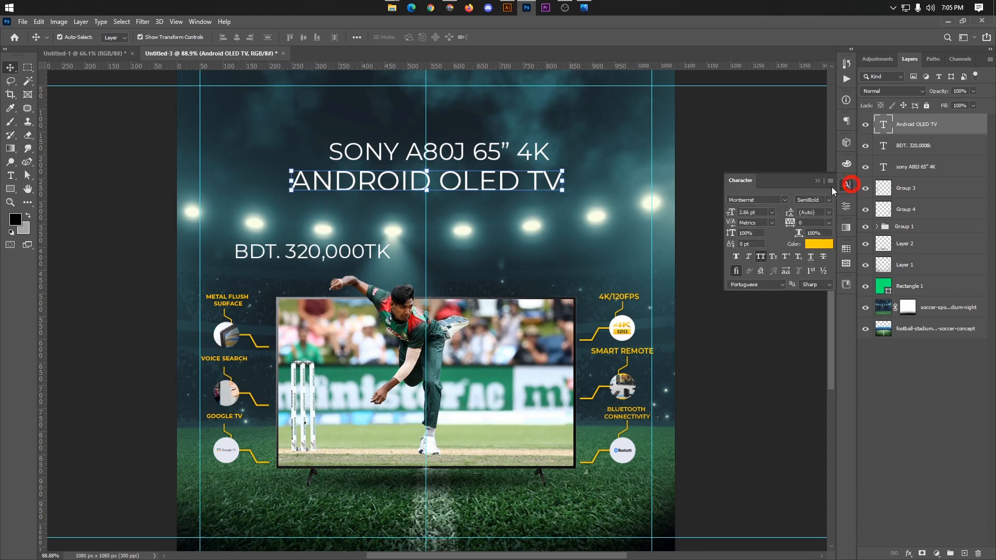
left_click(827, 200)
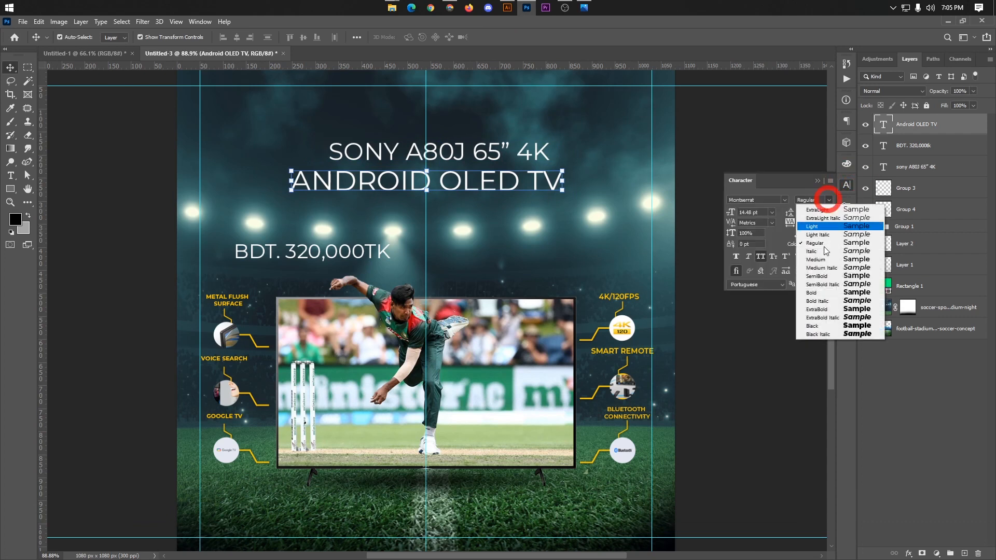
left_click(811, 293)
left_click(751, 138)
left_click_drag(529, 186, 540, 180)
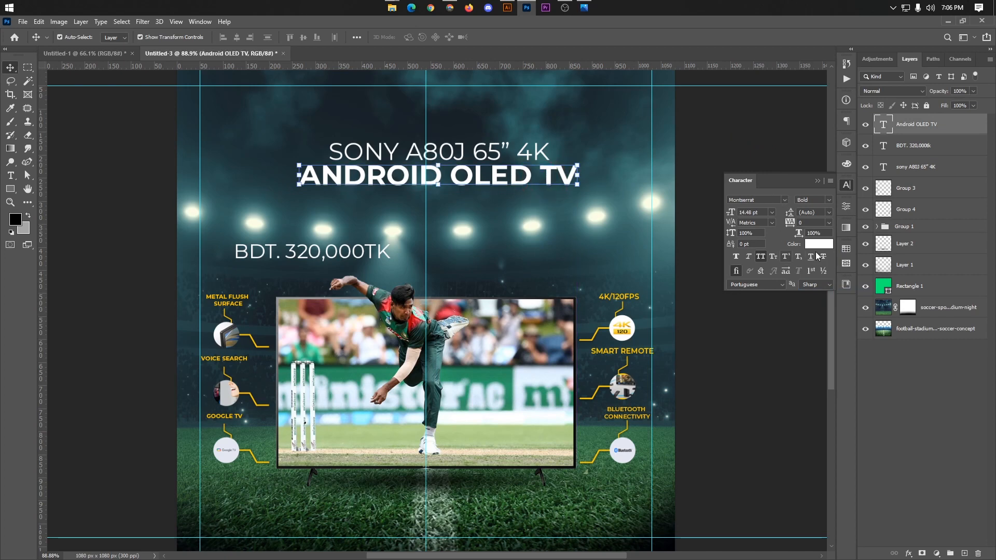
Step: Colour the ANDROID OLED TV line yellow (#ffc600) and set its font weight to ExtraBold
left_click(817, 244)
left_click(808, 237)
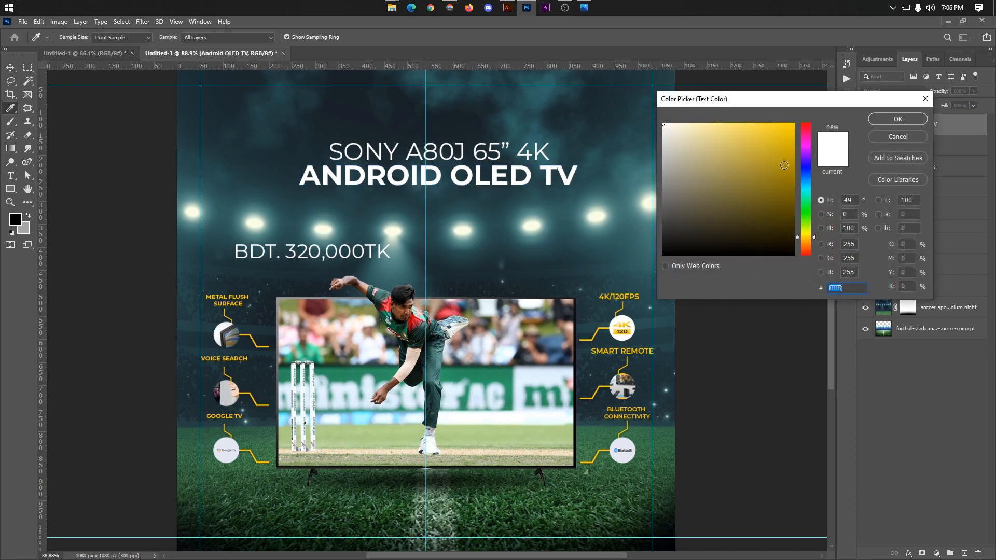
left_click_drag(790, 129, 808, 113)
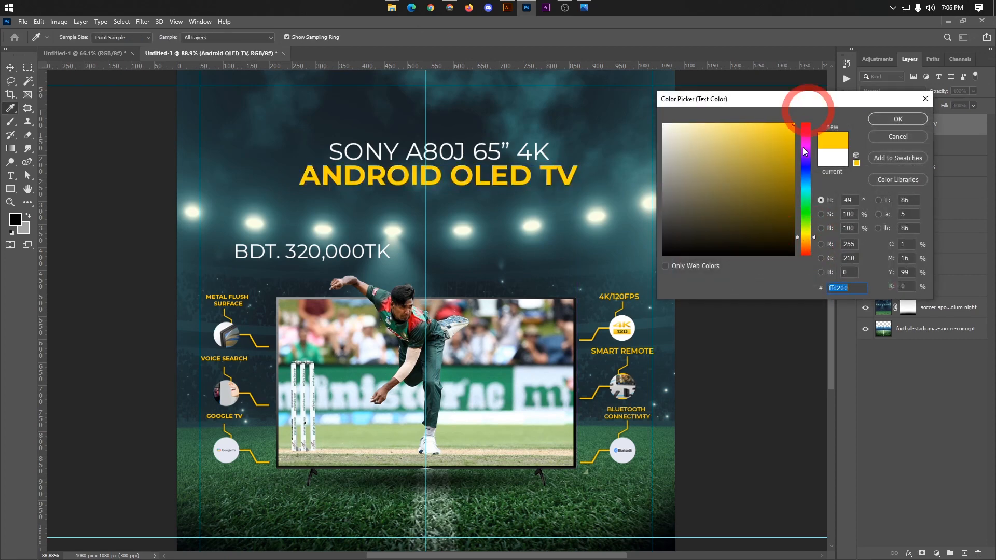
left_click(808, 238)
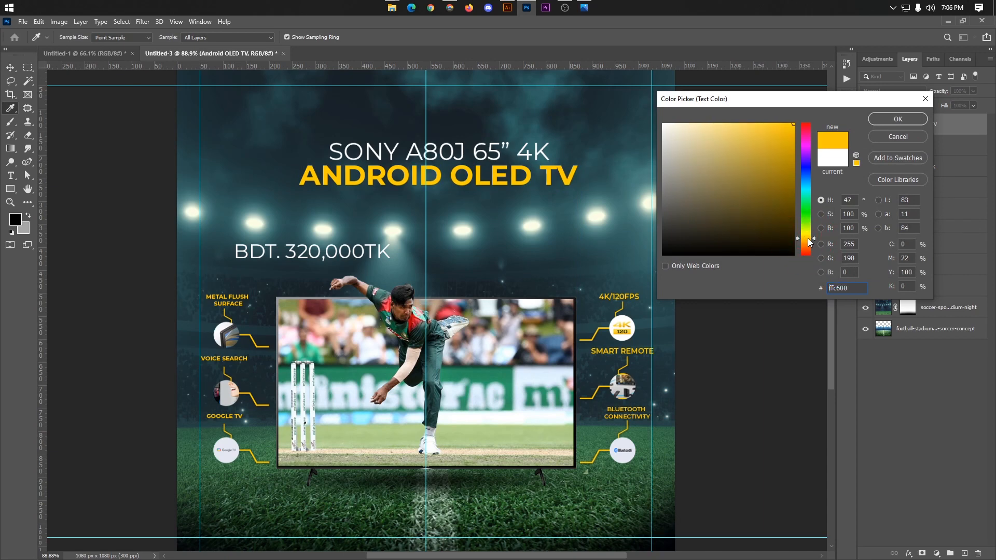
left_click(897, 119)
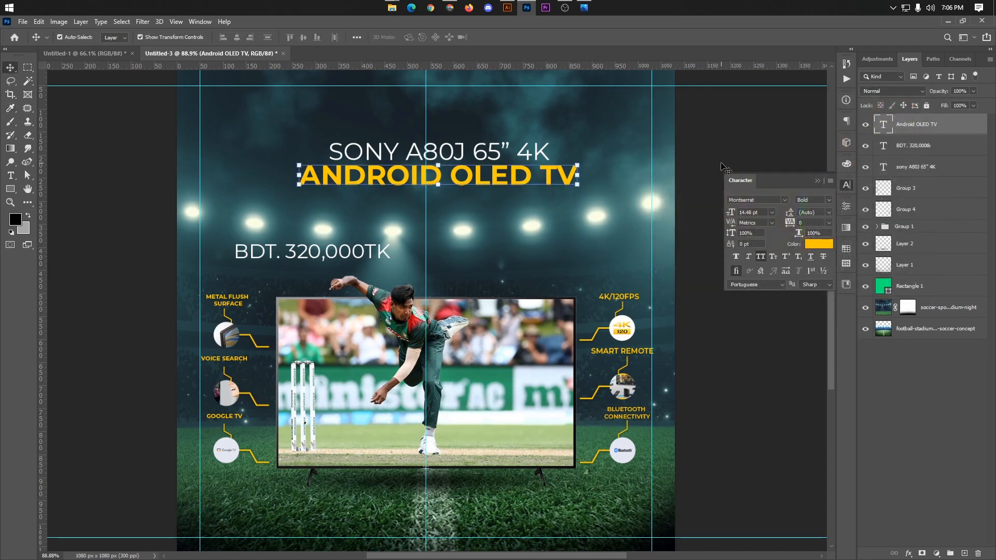
left_click(812, 199)
left_click(820, 307)
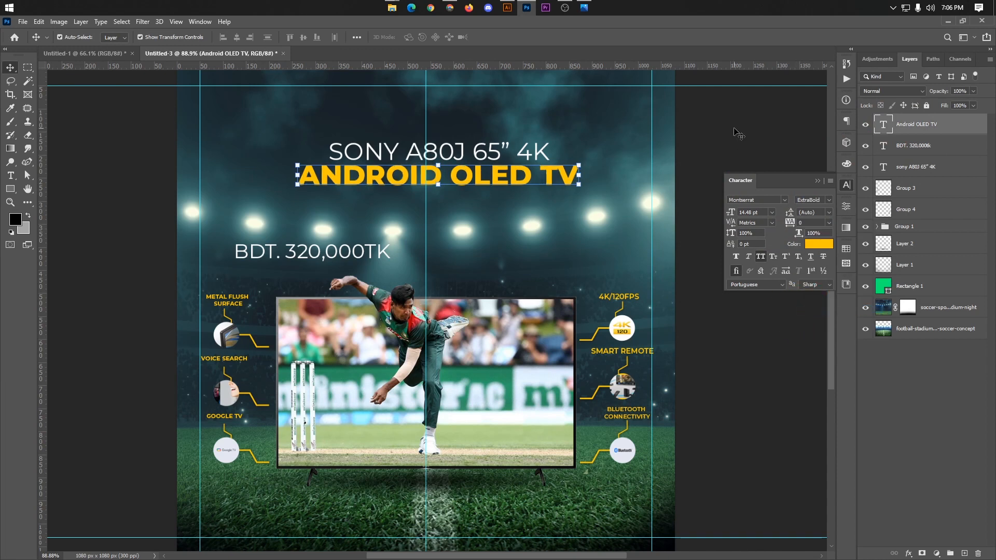
left_click(502, 156)
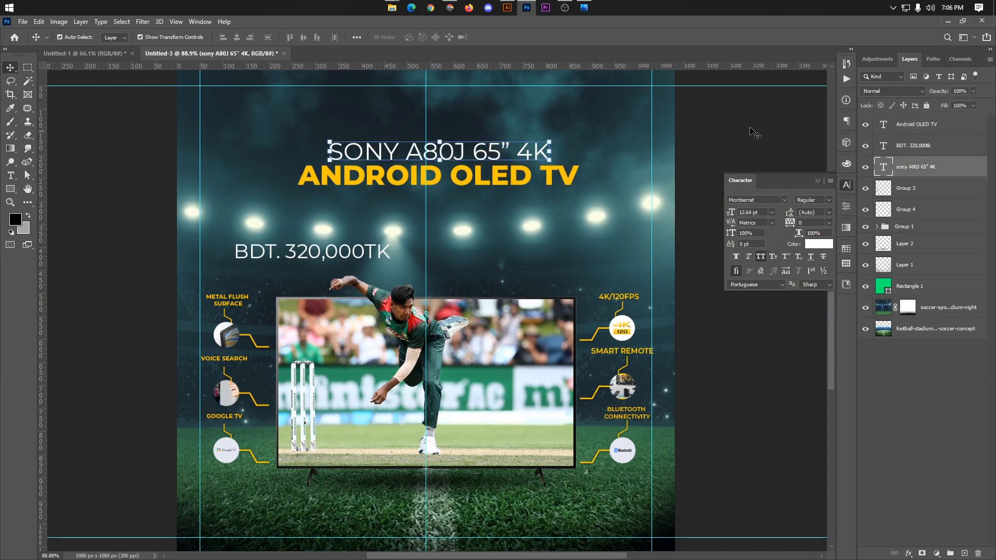
left_click(774, 108)
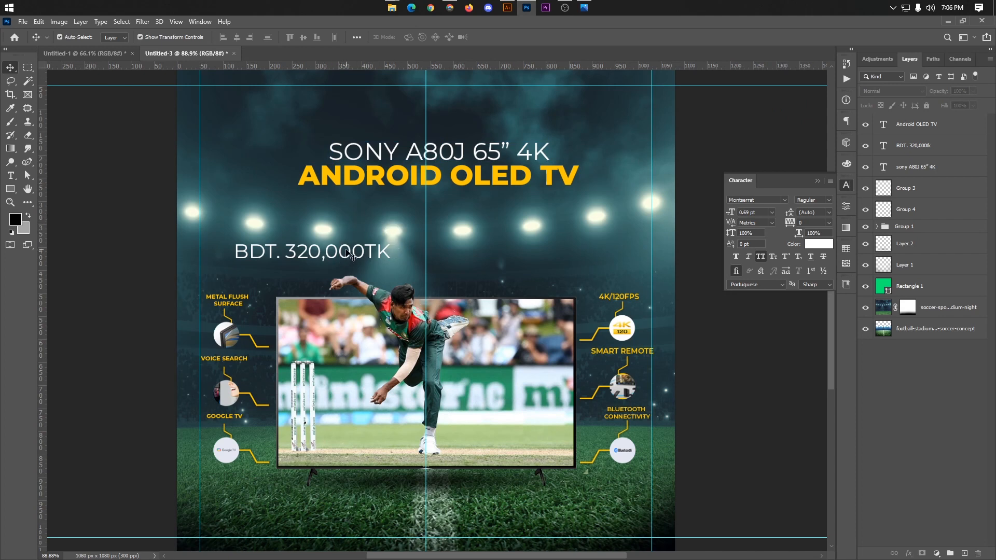
Step: Move the BDT. 320,000TK line beneath the title, set it to Bold and colour it with the title's yellow, #ffc600
left_click_drag(350, 254, 498, 223)
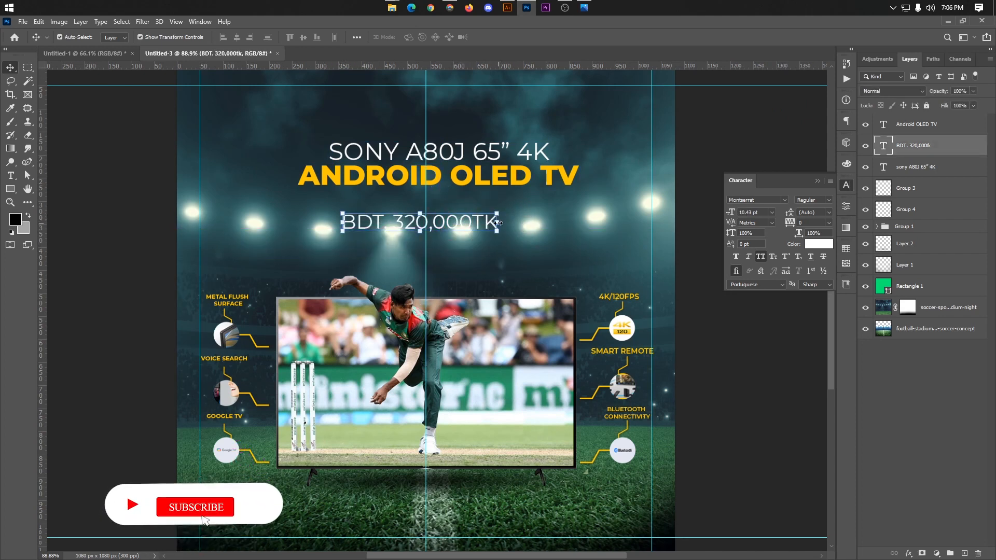
left_click(827, 200)
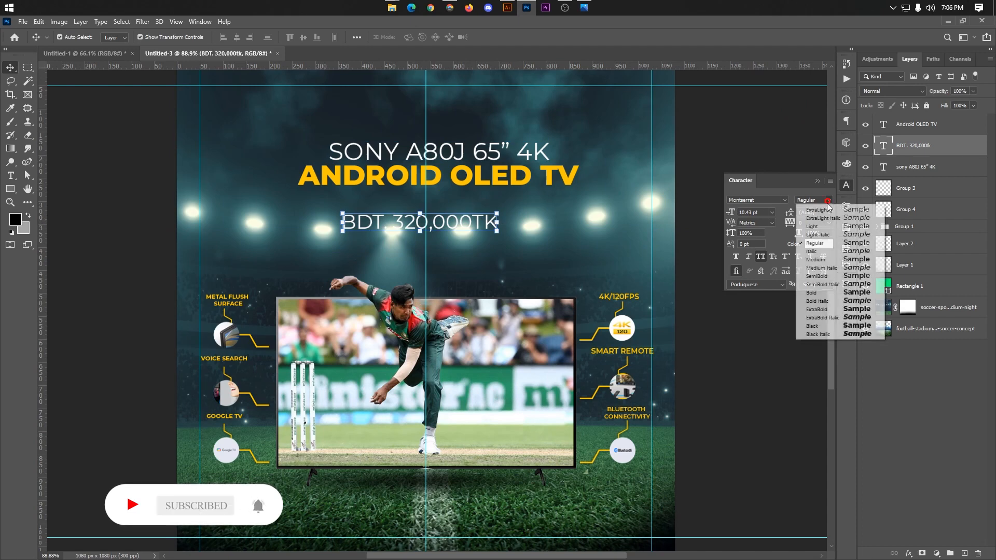
left_click(811, 292)
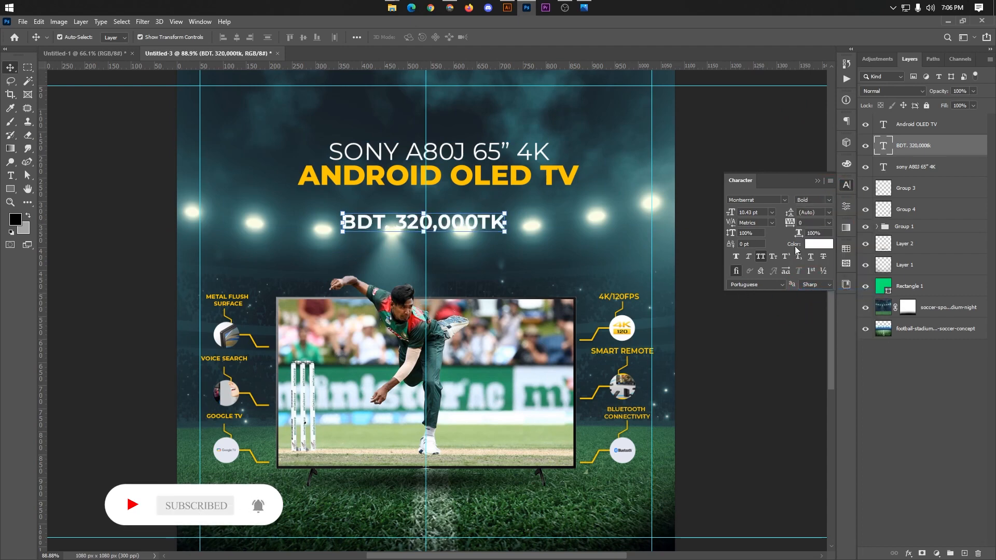
left_click(810, 244)
left_click(519, 176)
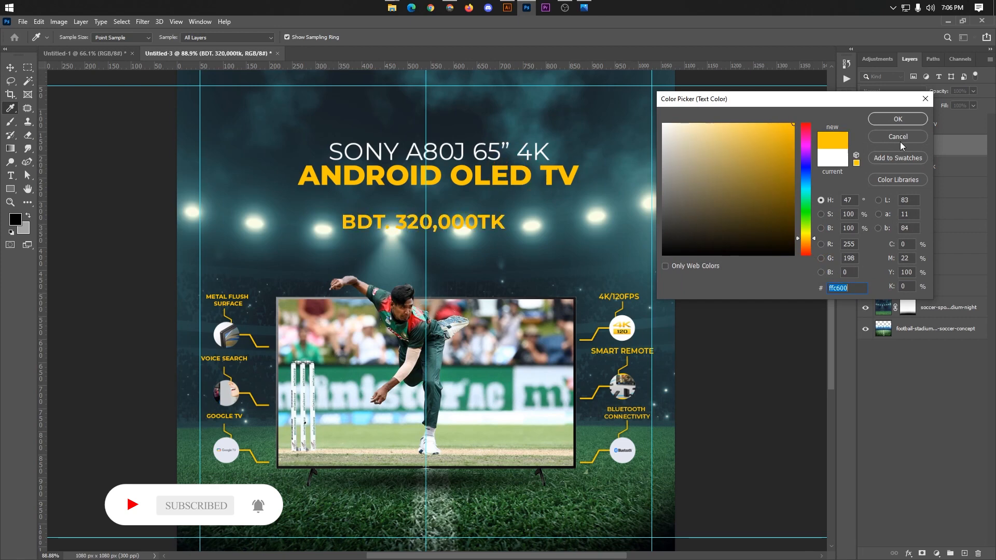
left_click(898, 119)
Step: Select the SONY A80J and ANDROID OLED TV title lines together and move them slightly higher
left_click(490, 176)
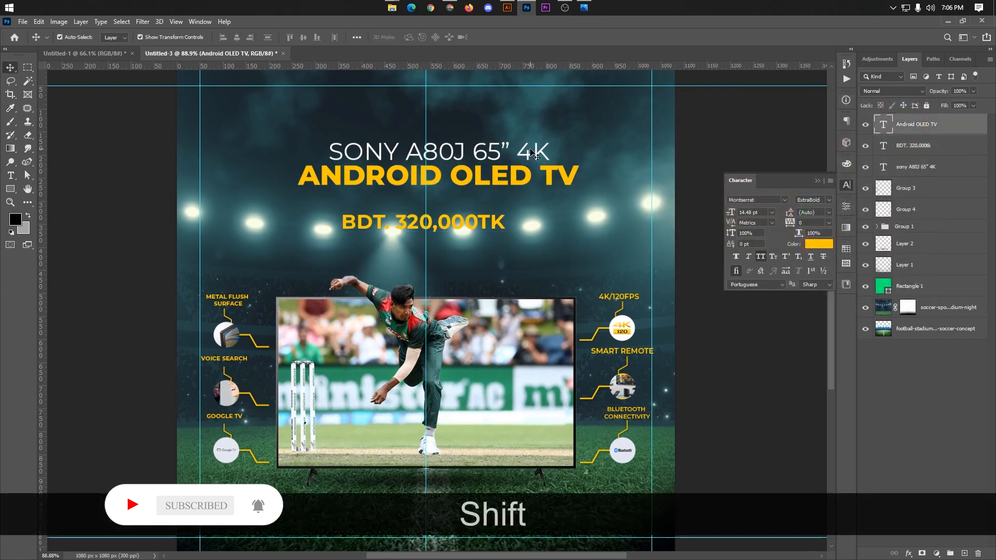
left_click(530, 152, "shift")
left_click_drag(521, 150, 519, 135)
left_click(711, 138)
Step: Duplicate the BDT. 320,000TK line just above itself and replace the copy's text with PRICE
left_click_drag(458, 218, 478, 192)
scroll(419, 198, "up", 2)
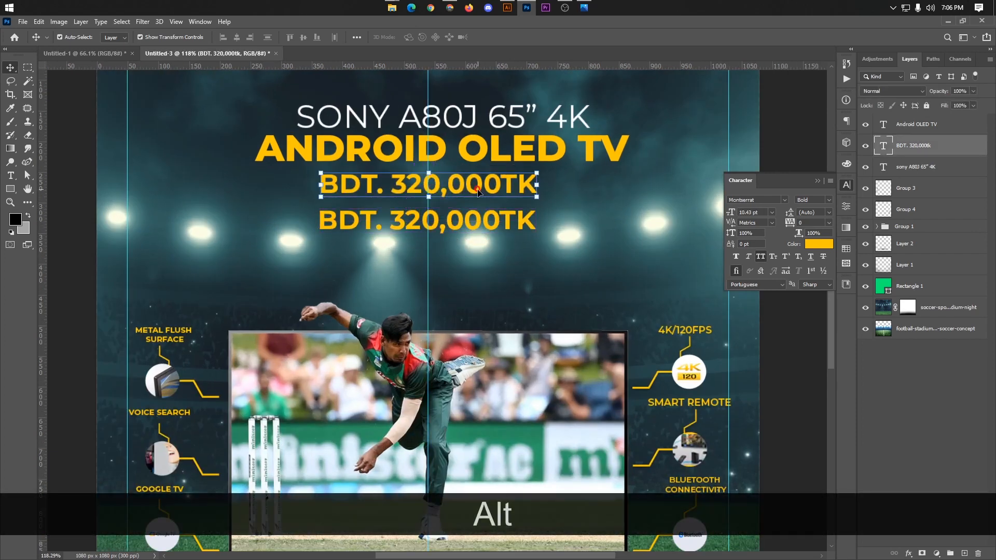
double_click(478, 192)
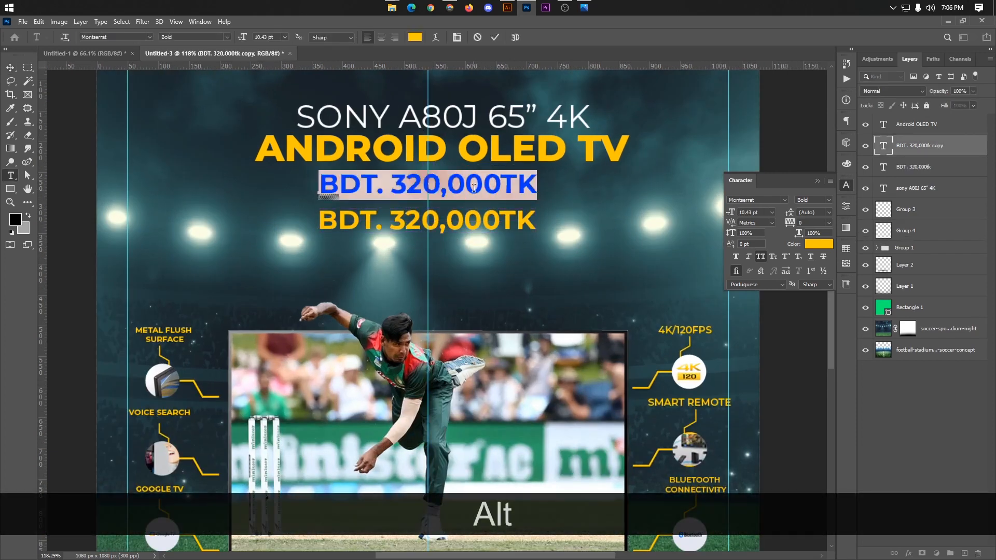
key("Caps_Lock")
type("PRICE")
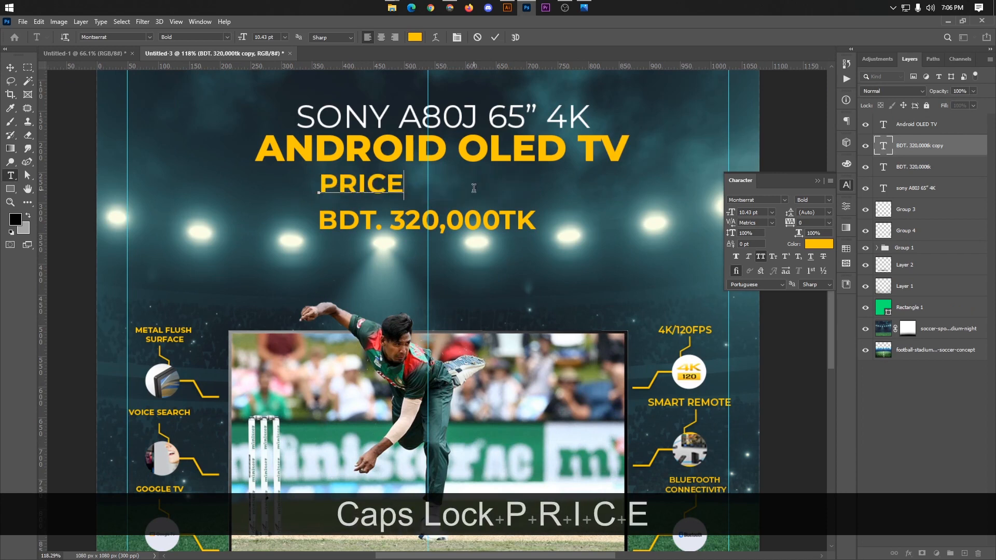
left_click(495, 37)
Step: Centre the PRICE text above the BDT. 320,000TK line, colour it white (#ffffff) and set its weight to Regular
key("v")
left_click_drag(380, 185, 439, 194)
left_click(825, 244)
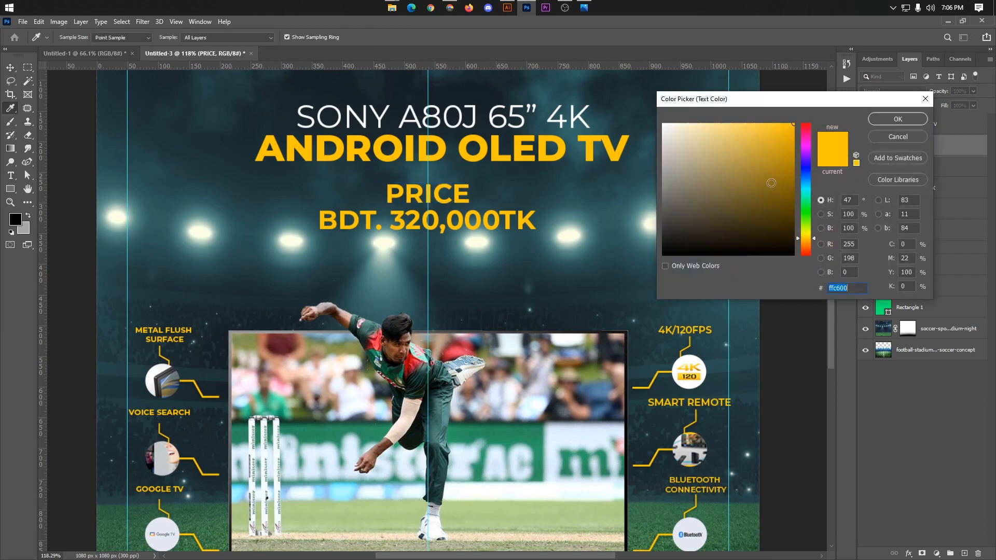
type("ffffff")
left_click(898, 120)
left_click(813, 200)
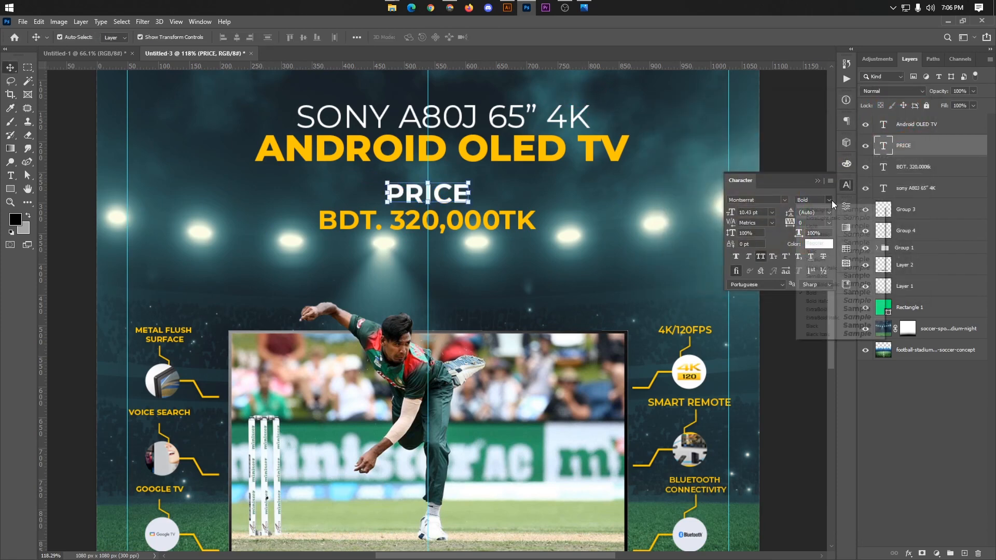
left_click(804, 251)
left_click(800, 157)
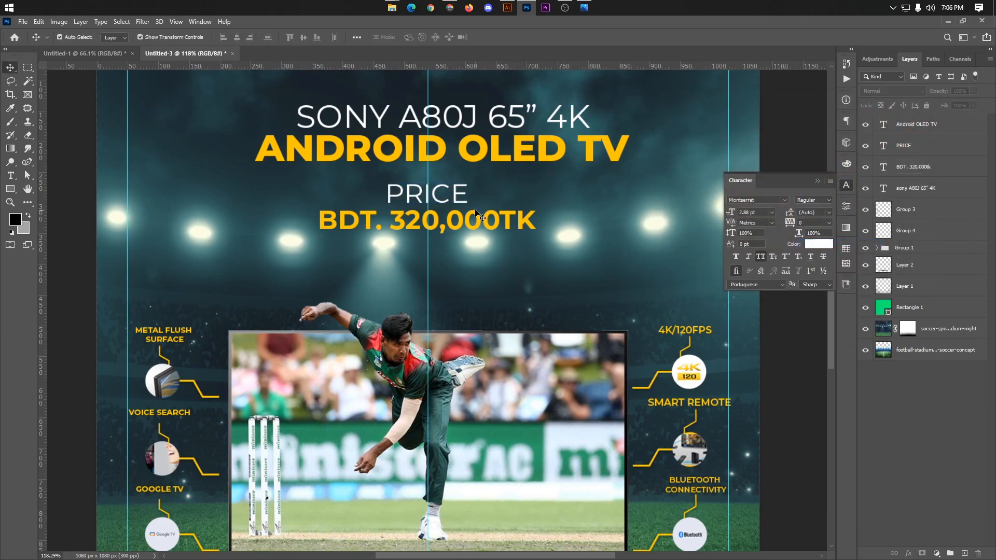
Step: Align the PRICE and BDT. 320,000TK text layers to each other on their horizontal centres
left_click(464, 195)
left_click(509, 212, "shift")
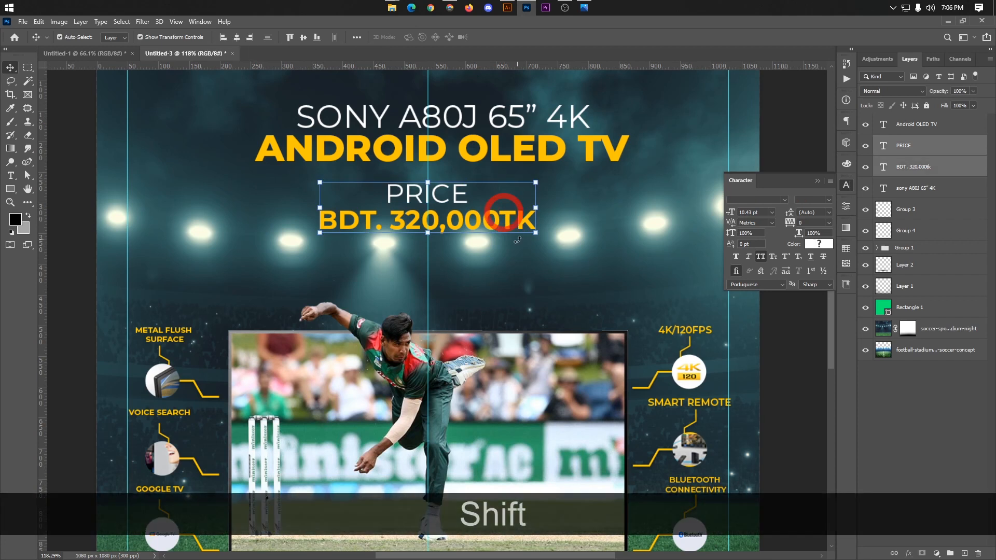
left_click(236, 36)
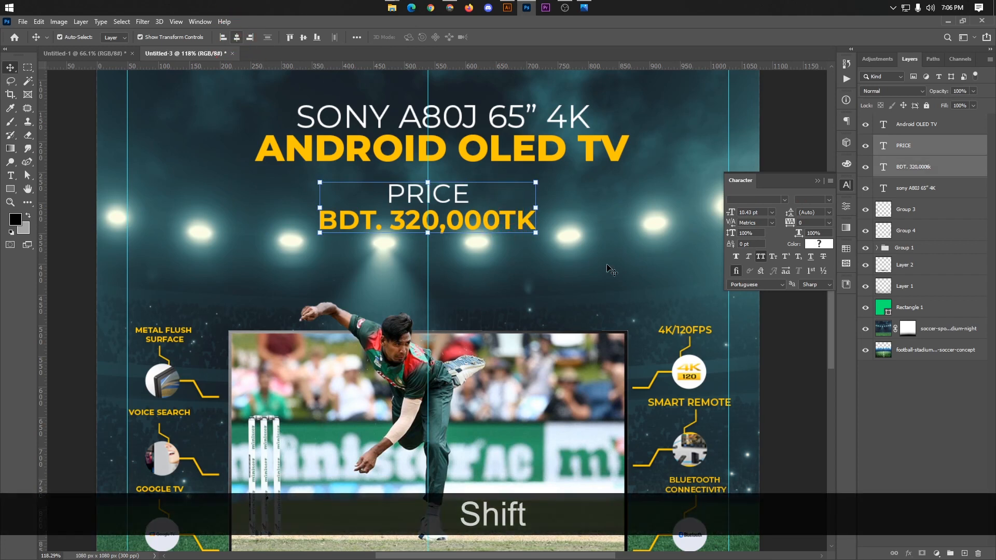
left_click(776, 151)
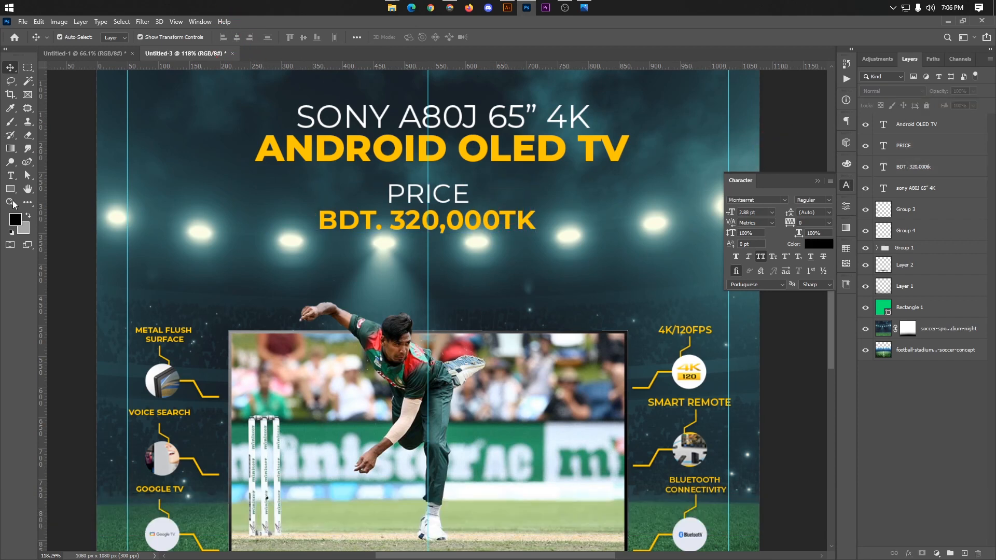
Step: Draw a rectangle about 402 x 79 px around the BDT. 320,000TK line and set its fill to none
left_click(10, 189)
left_click_drag(302, 193, 548, 240)
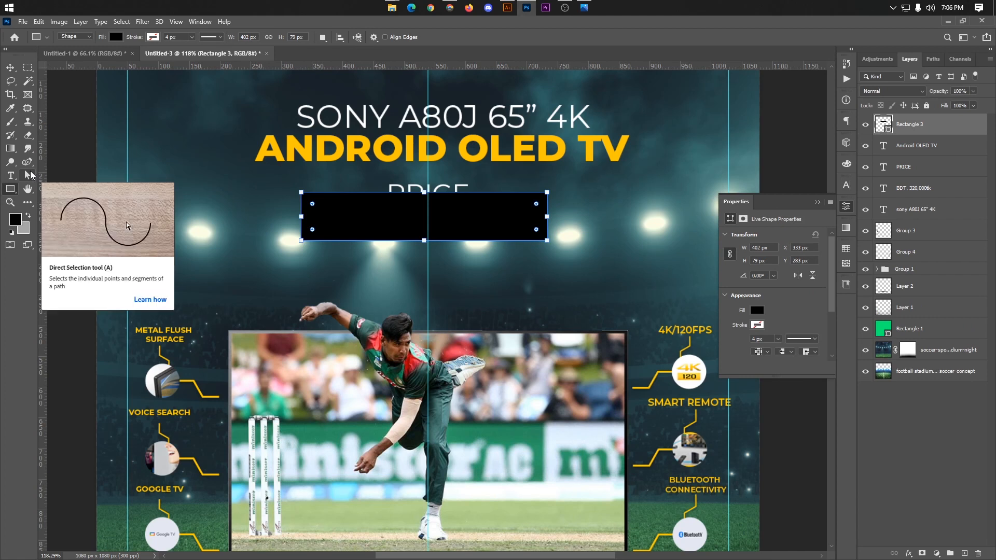
left_click(117, 37)
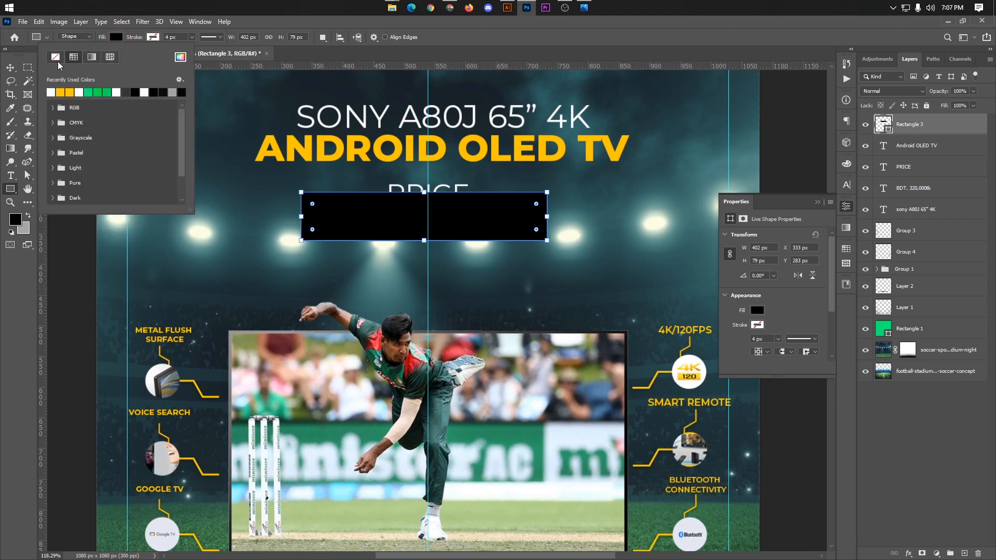
left_click(53, 60)
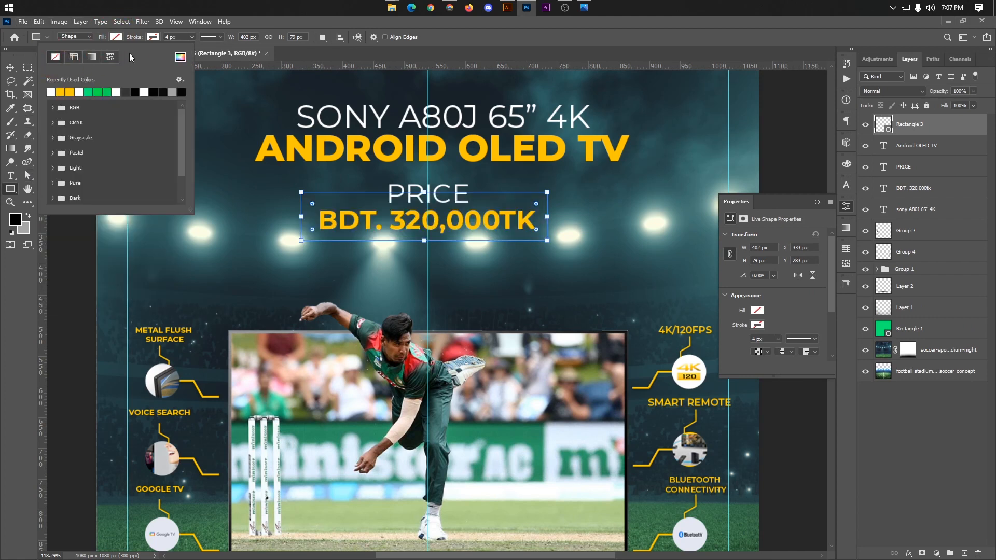
Step: Give the rectangle around the price a white stroke 2 px wide
left_click(155, 38)
left_click(87, 92)
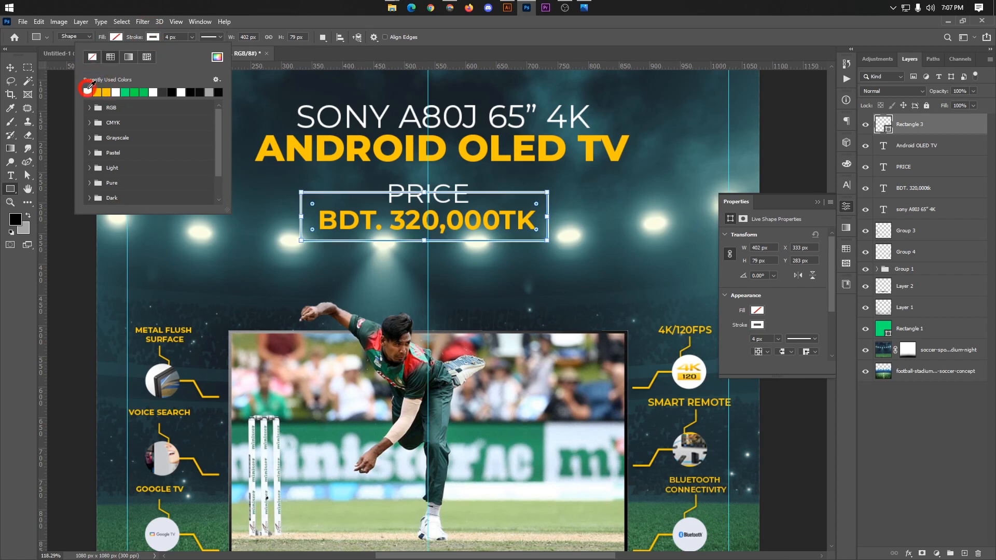
left_click(167, 37)
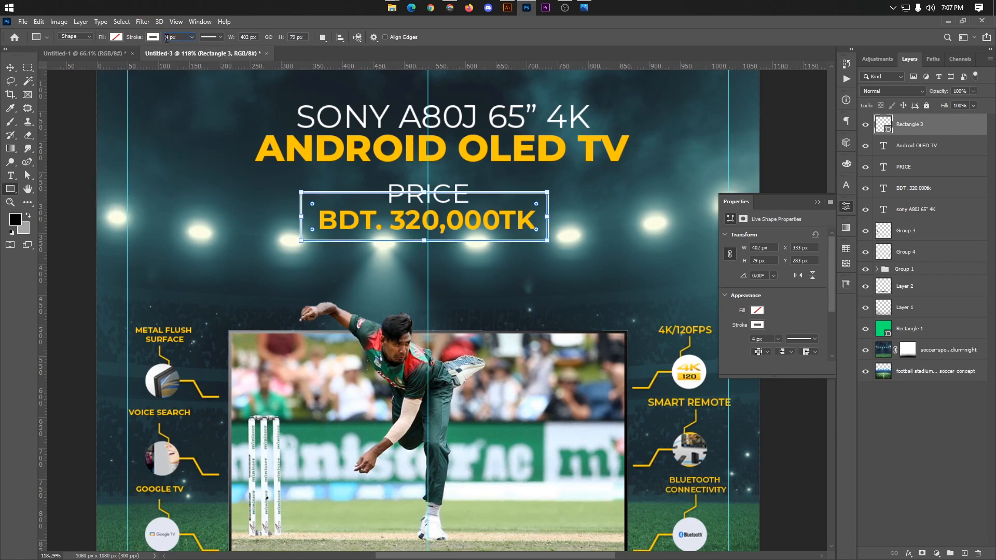
key("Down")
key("Down")
key("Return")
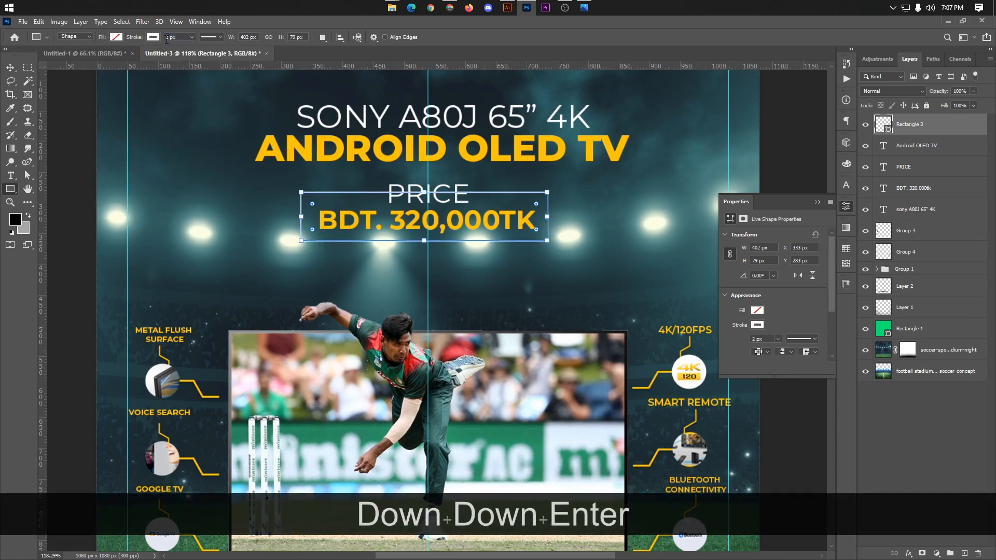
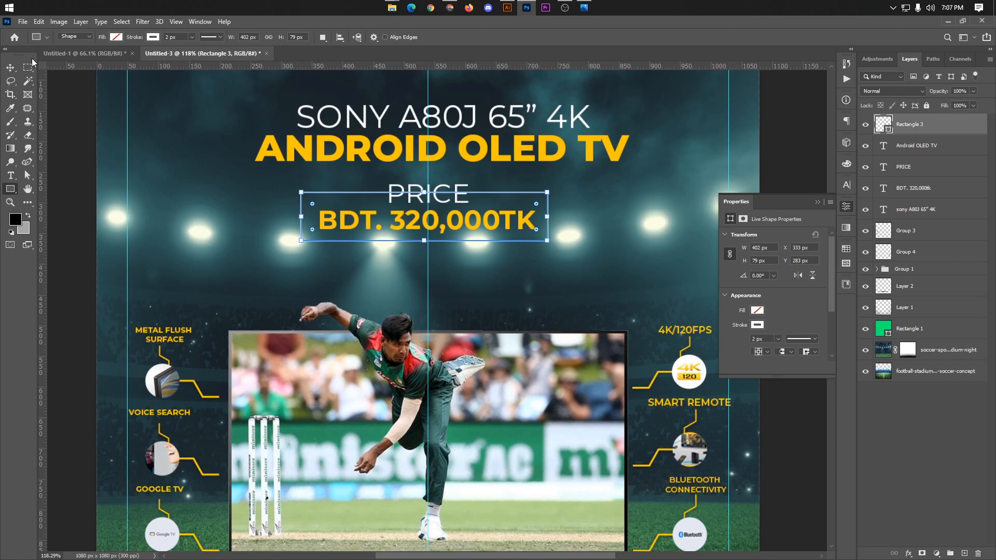
Step: Round the corners of the white price frame fully and narrow the frame to about 387 px wide
left_click(10, 68)
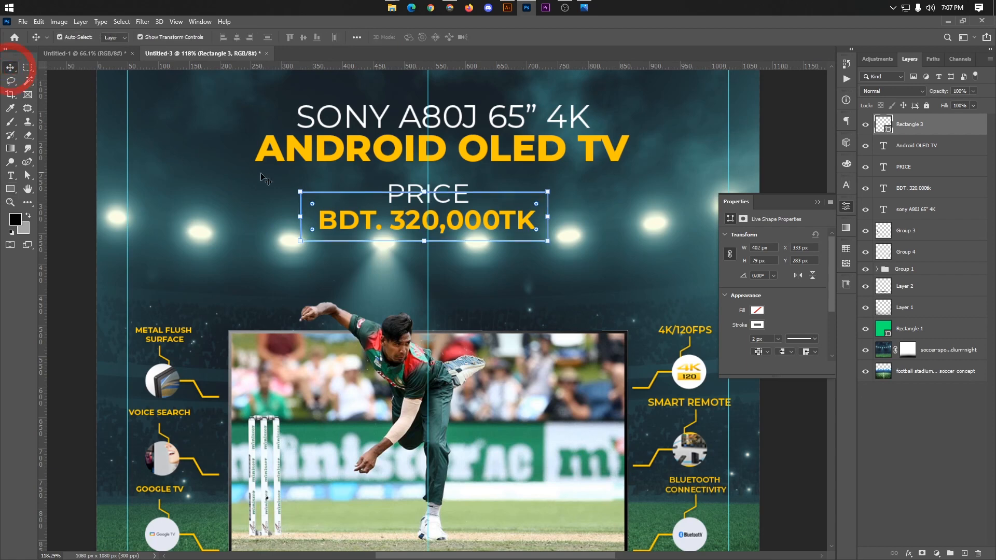
scroll(305, 184, "up", 3)
left_click_drag(279, 183, 287, 202)
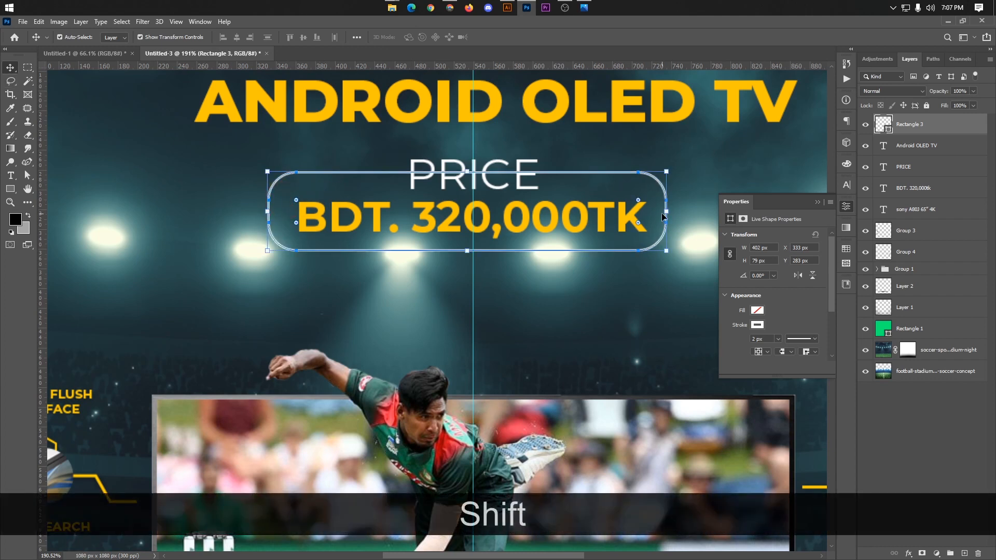
left_click_drag(666, 211, 652, 211)
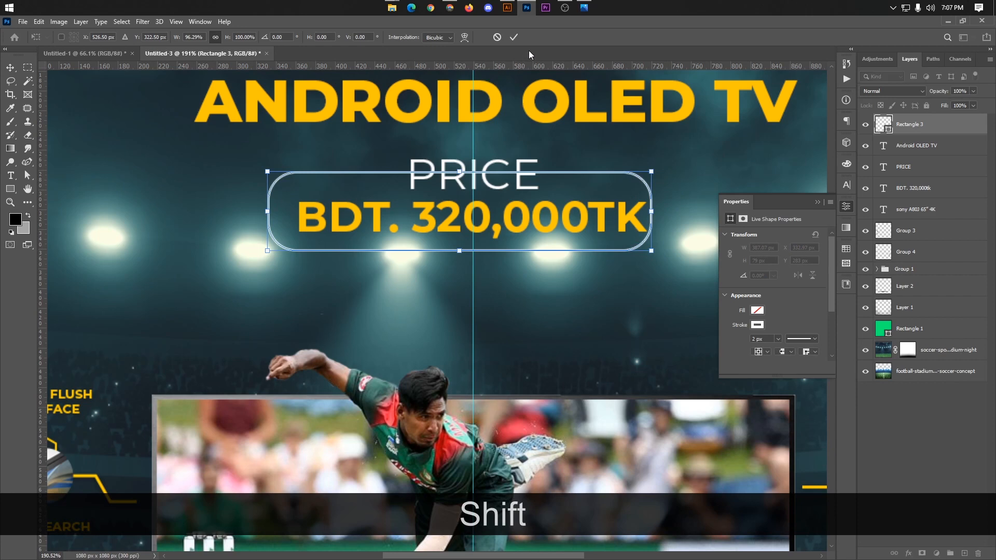
left_click(513, 37)
Step: Align the price frame, PRICE and ANDROID OLED TV layers on their horizontal centres
left_click(916, 170, "shift")
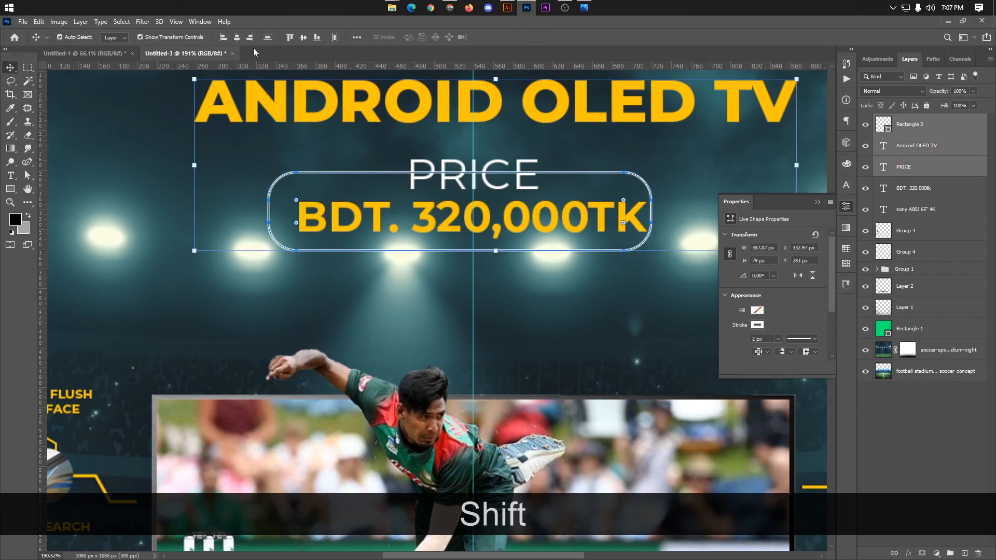
scroll(352, 161, "down", 2)
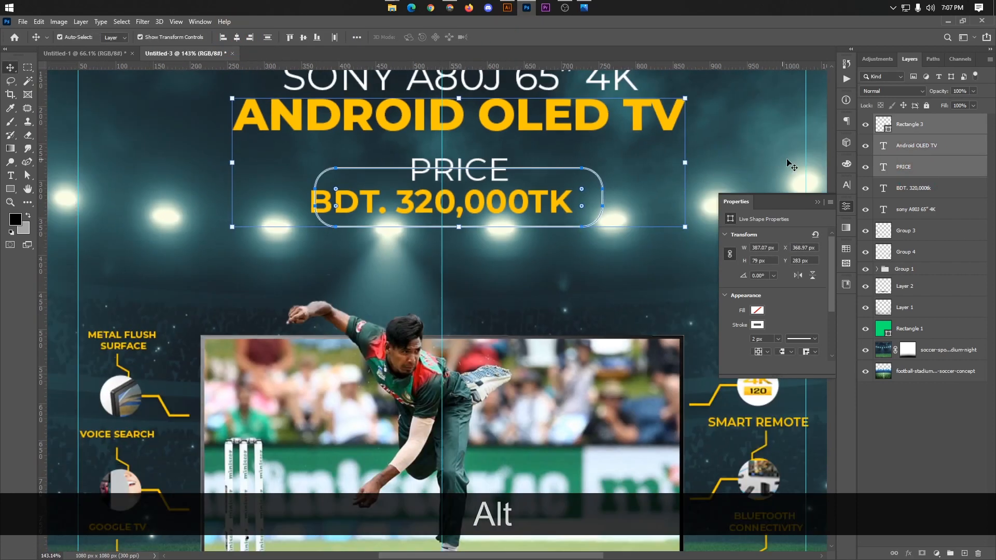
scroll(792, 166, "down", 2)
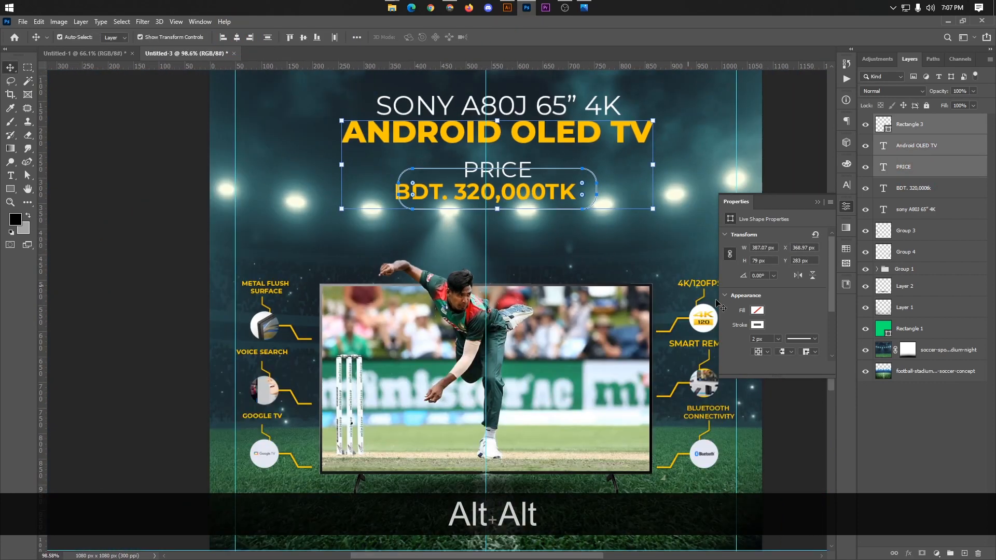
left_click(880, 403)
Step: Move the Rectangle 3 layer below PRICE and align the frame, PRICE and BDT. 320,000TK on their horizontal centres
scroll(558, 184, "up", 2)
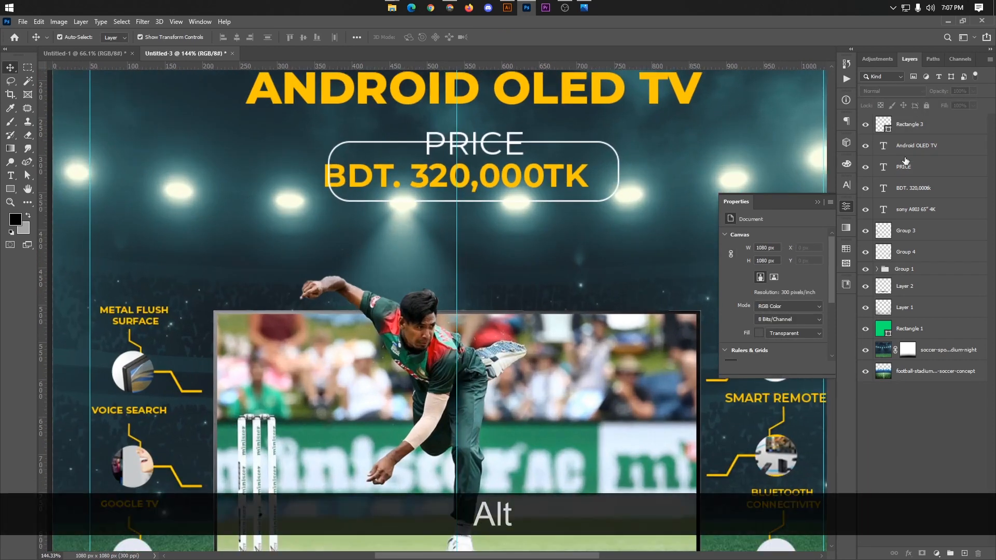
left_click(912, 124)
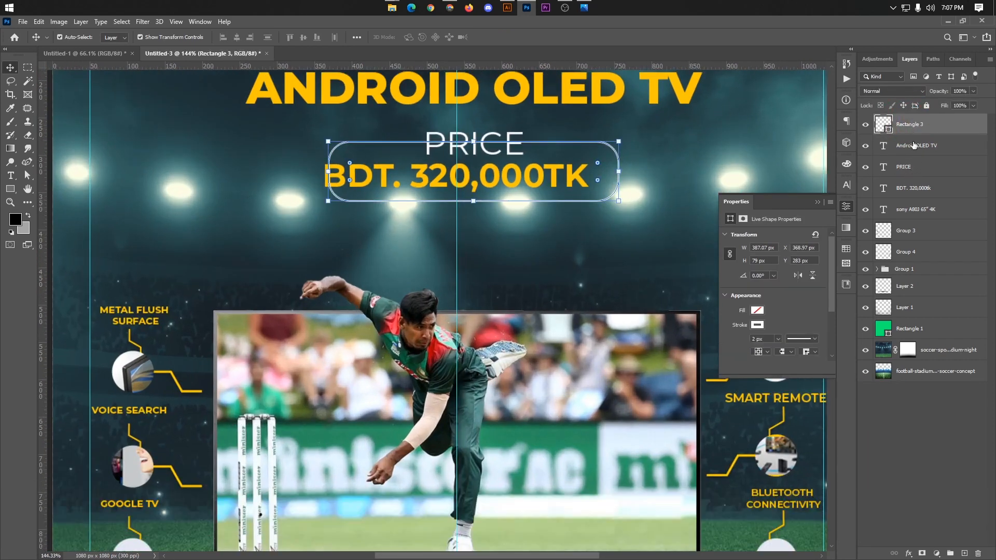
left_click_drag(912, 127, 908, 167)
left_click(902, 188, "shift")
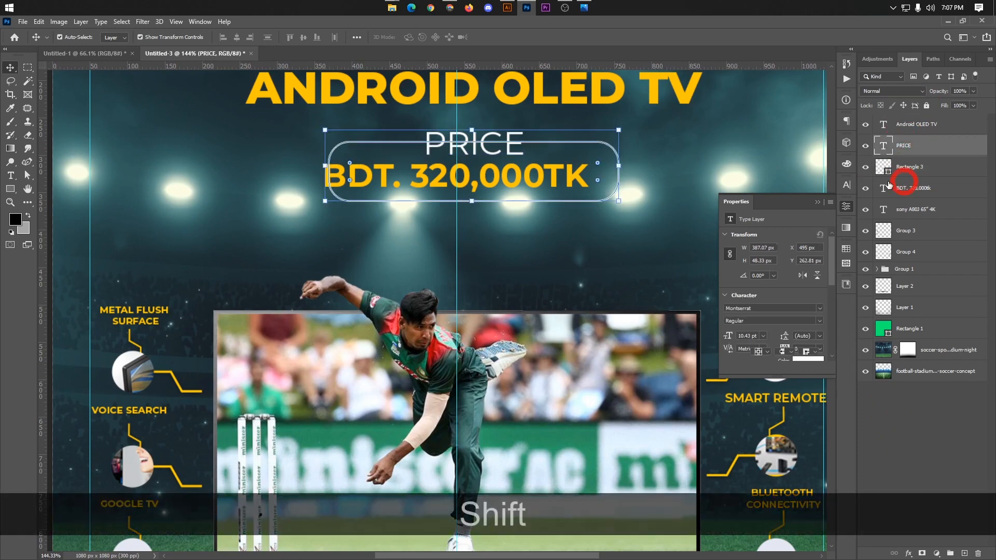
left_click(241, 39)
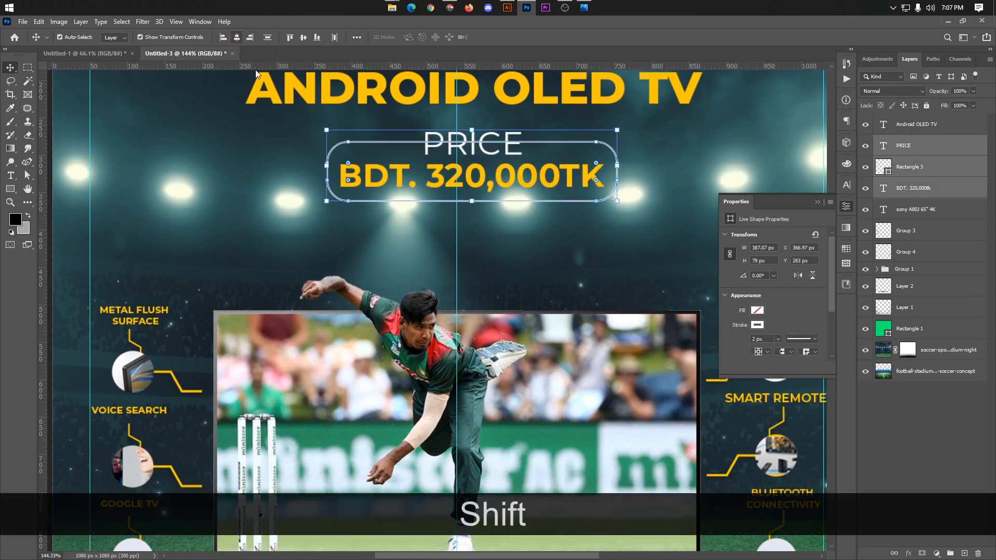
left_click(912, 429)
Step: Align the BDT. 320,000TK text and the price frame on their vertical centres
scroll(494, 182, "up", 2)
scroll(494, 182, "up", 1)
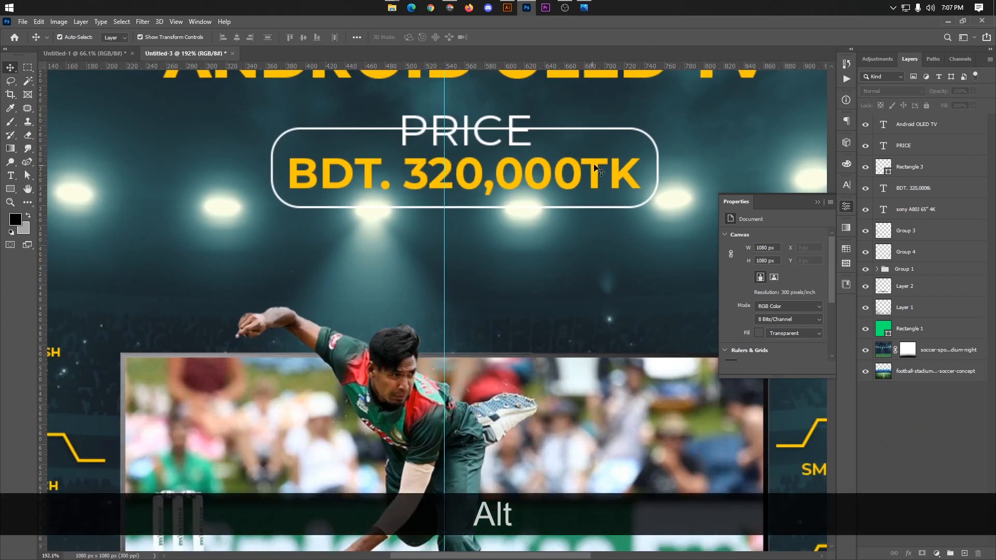
left_click(630, 173)
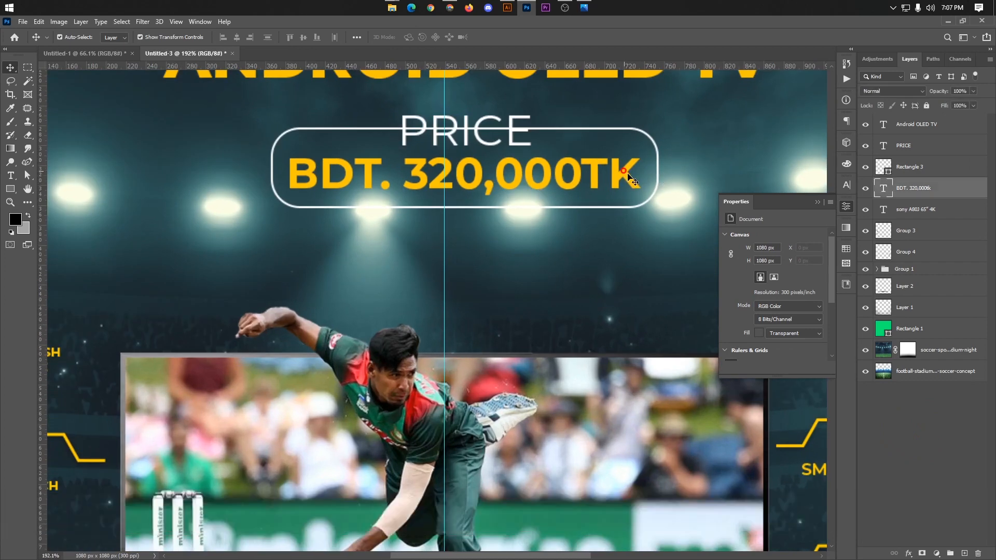
left_click(904, 171, "ctrl+shift")
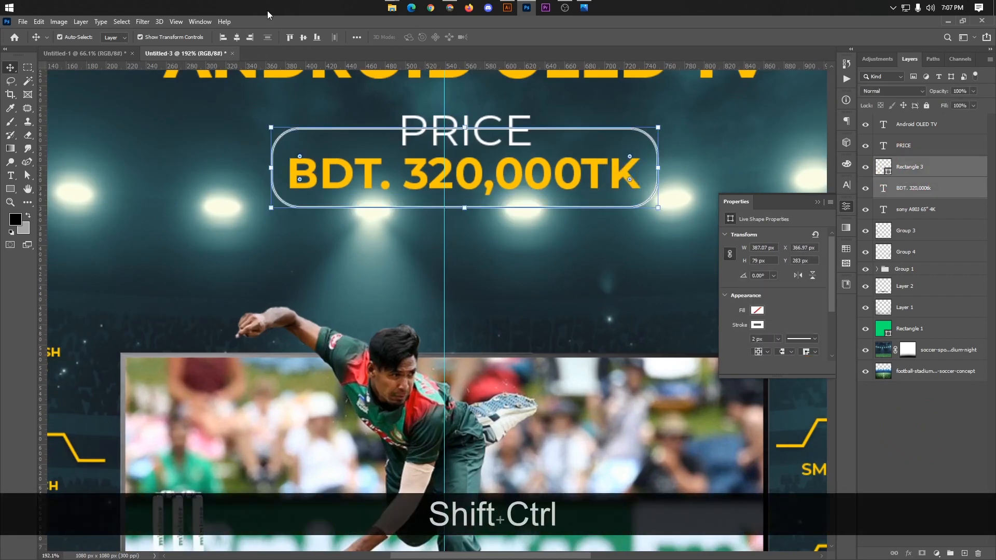
left_click(305, 37)
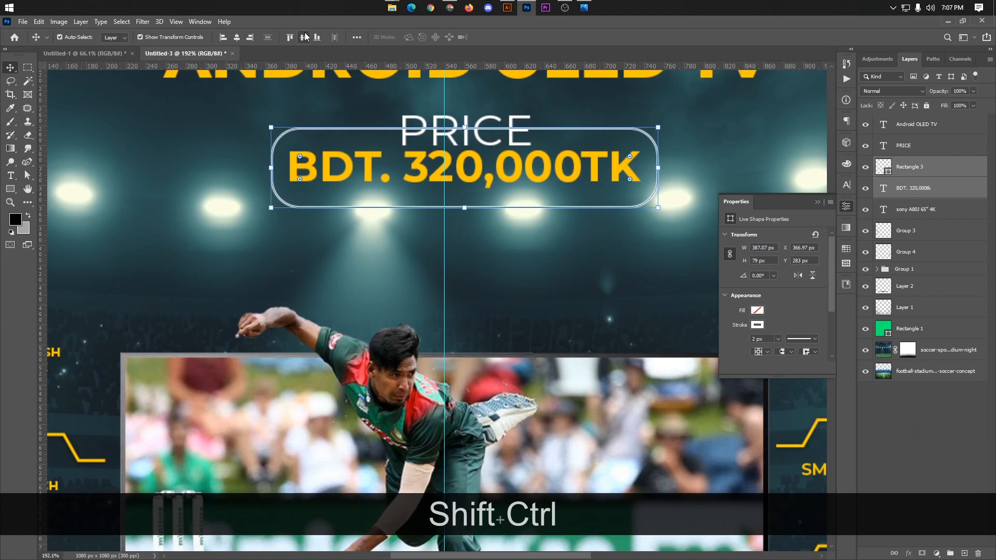
left_click(908, 412)
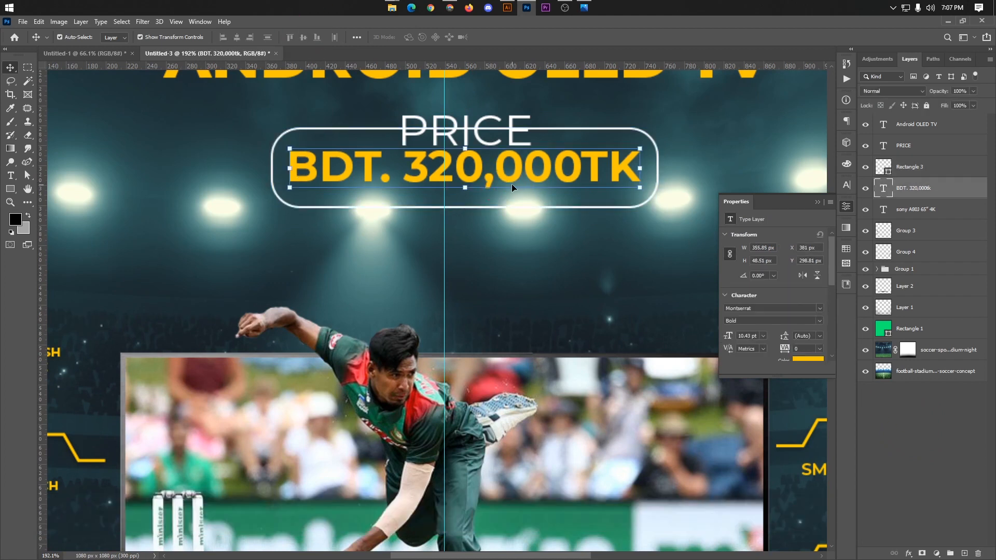
Step: Nudge the BDT. 320,000TK text down 5 px inside the frame
key("Down")
key("Down")
key("Down")
key("Down")
key("Down")
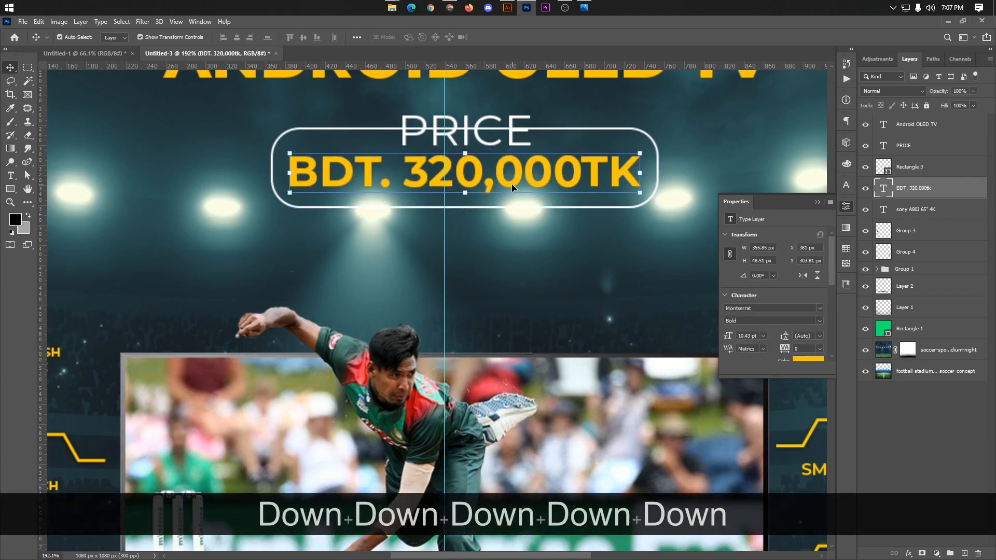
left_click(503, 130)
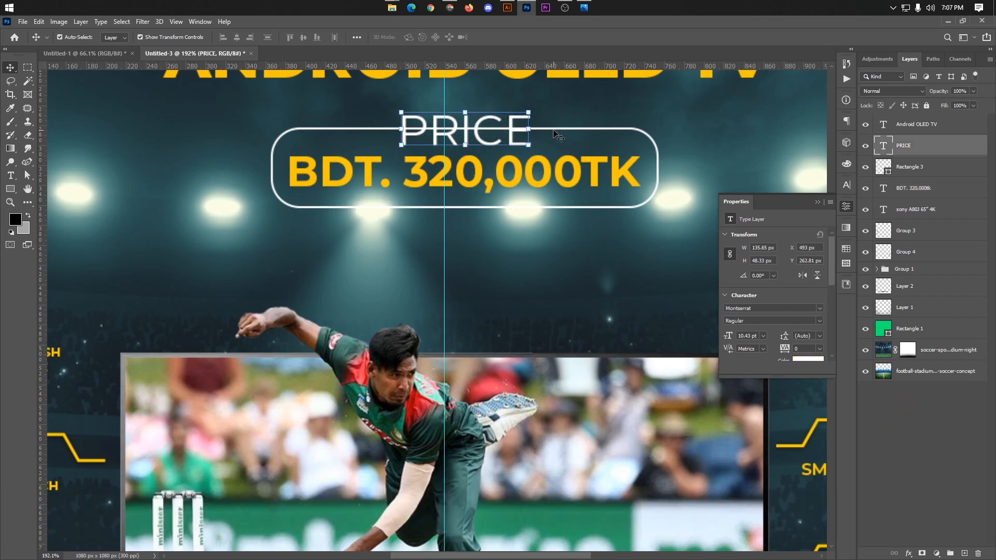
Step: Scale the BDT. 320,000TK text down proportionally about its centre to about 86%, a font size of 8.94 pt
scroll(558, 136, "down", 5, "alt")
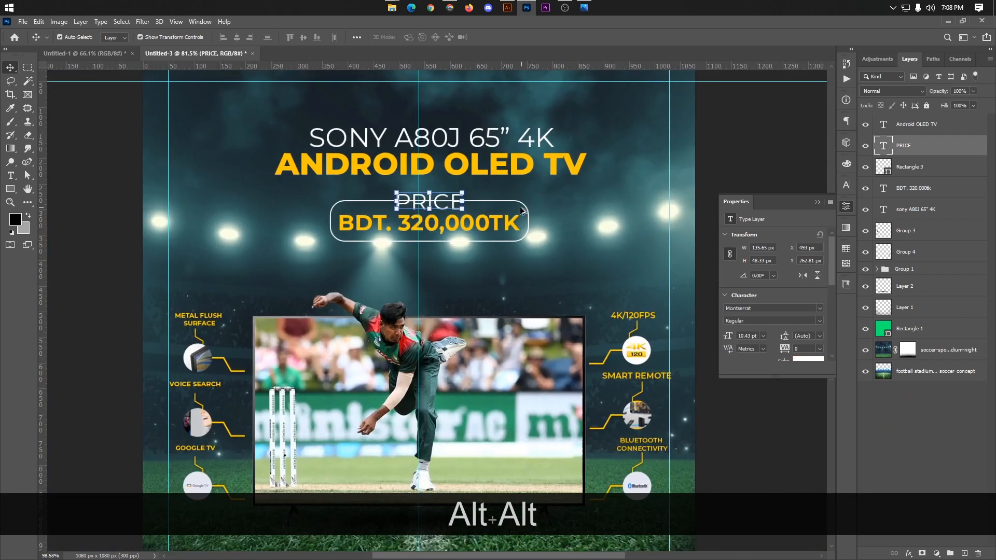
scroll(521, 210, "up", 4, "alt")
left_click(500, 233)
scroll(500, 234, "up", 3, "alt")
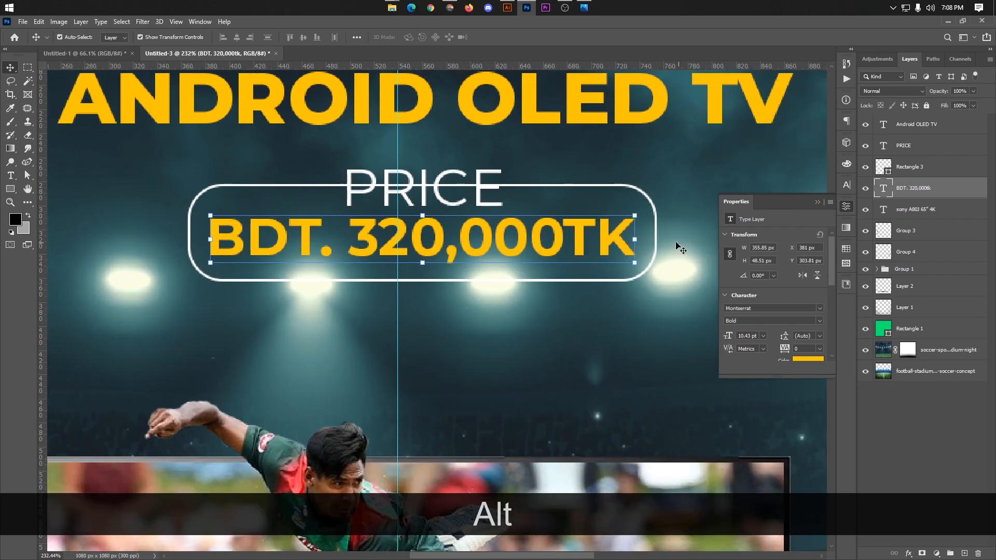
left_click_drag(636, 240, 604, 239)
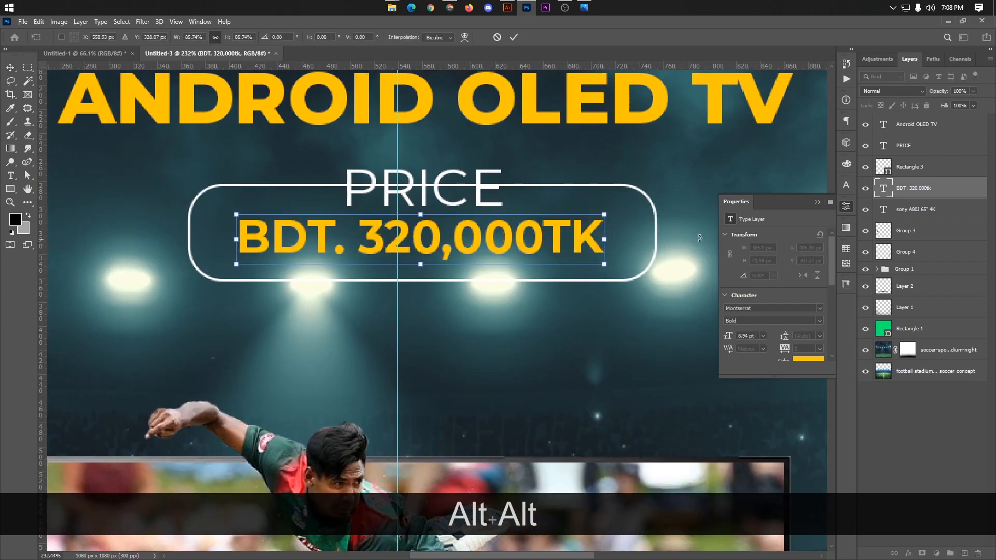
Step: Narrow the price frame from both sides to about 347 px wide around the smaller price text
left_click(907, 176)
key("ctrl+t")
left_click_drag(656, 233, 625, 237)
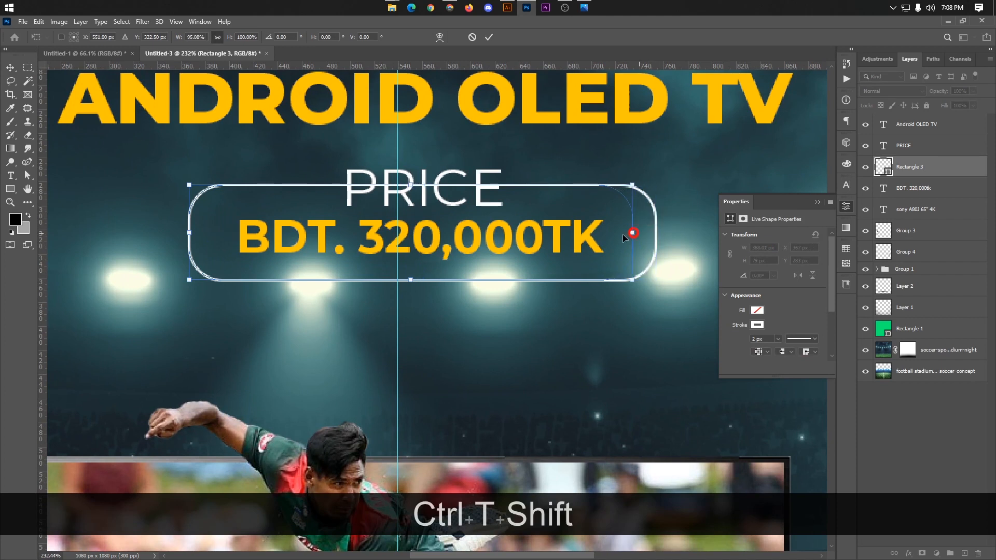
left_click_drag(187, 232, 207, 232)
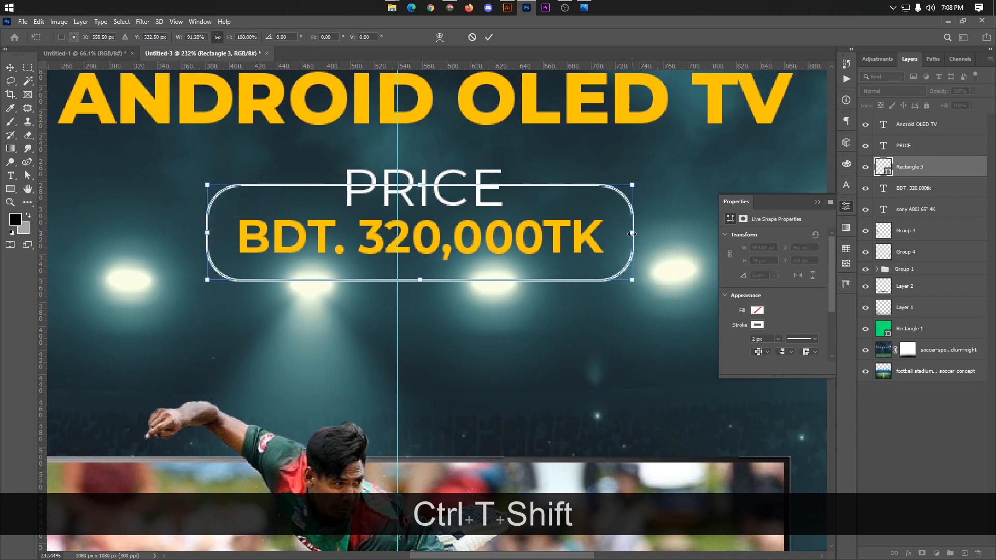
left_click_drag(632, 234, 625, 233)
Step: Centre the BDT. 320,000TK text horizontally within the narrowed frame
left_click(910, 149, "ctrl")
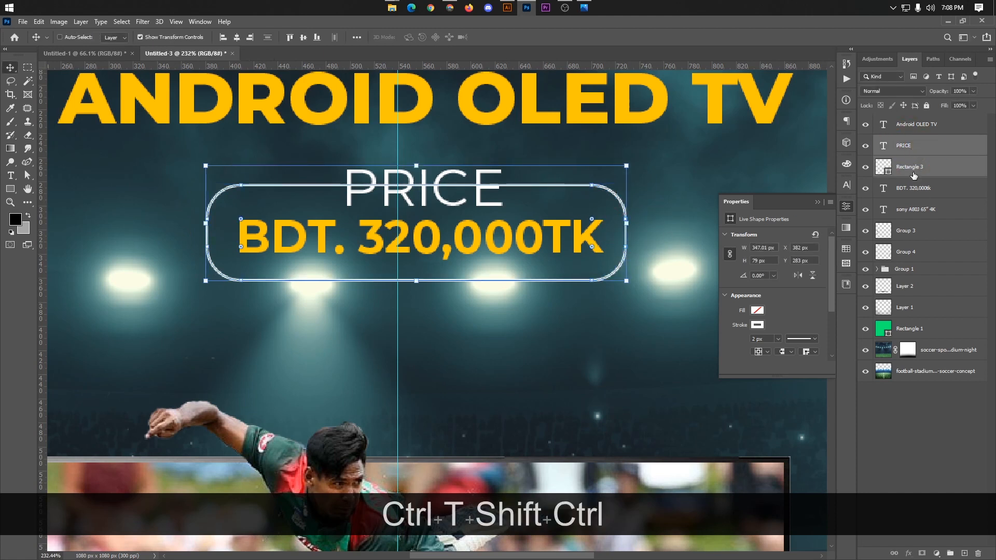
left_click(912, 172)
left_click(902, 192, "ctrl")
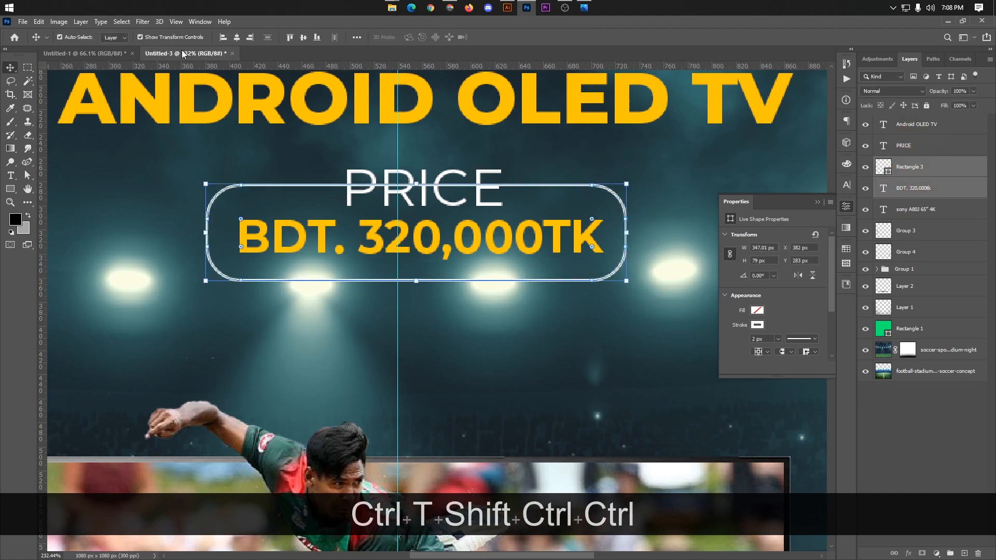
left_click(237, 37)
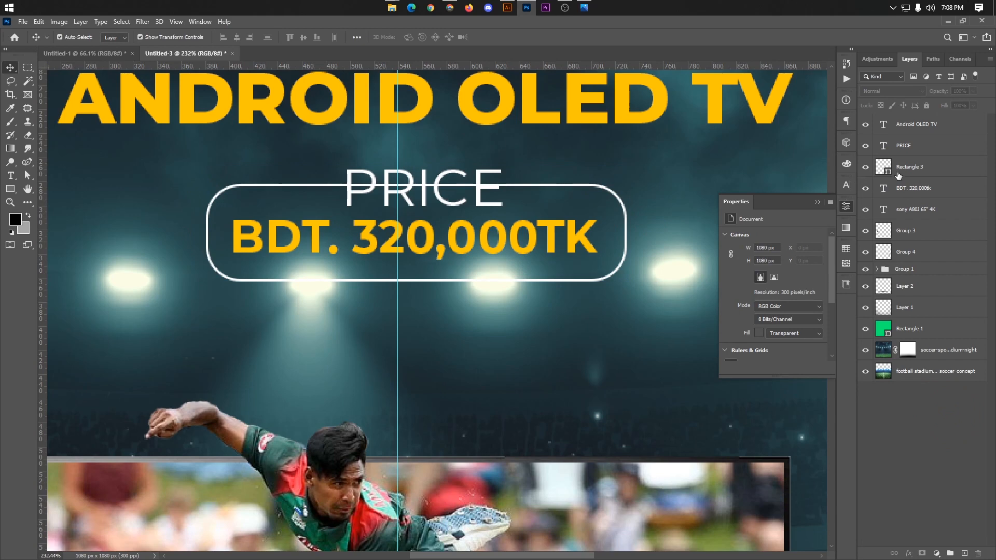
Step: Align PRICE, the frame and BDT. 320,000TK together on their horizontal centres
left_click(902, 209, "shift")
left_click(901, 193)
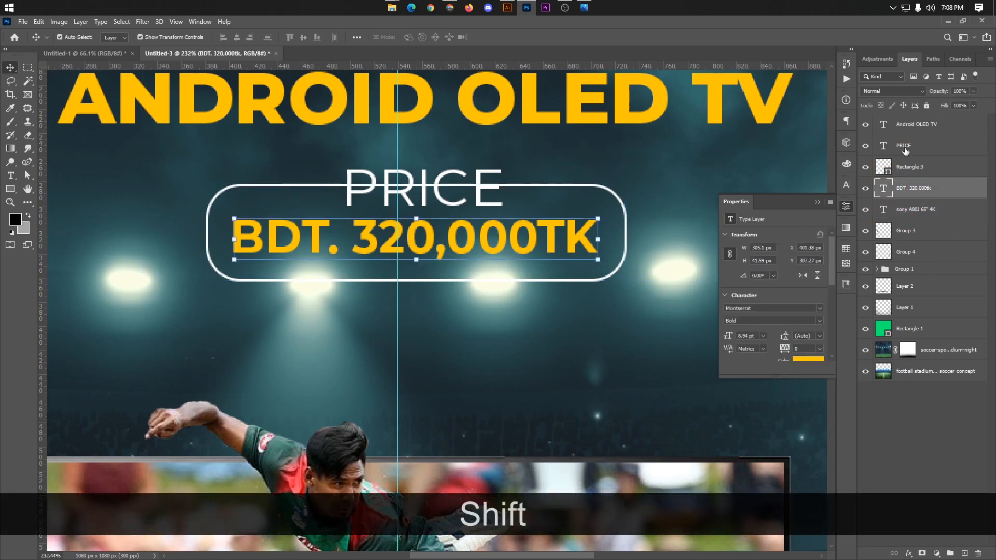
left_click(905, 149, "shift")
left_click(238, 38)
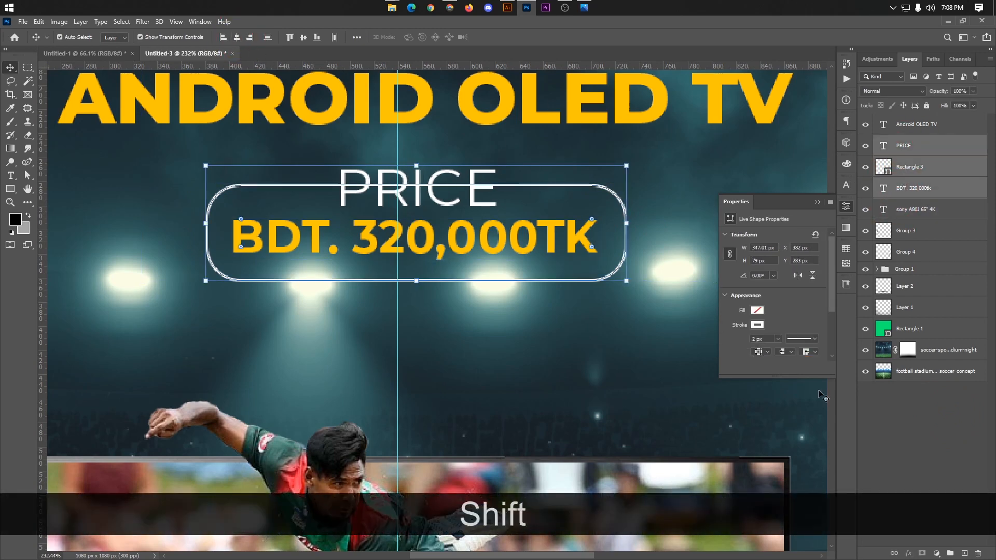
left_click(917, 456)
Step: Reduce the price frame's height to about 76 px by raising its lower edge
left_click(602, 281)
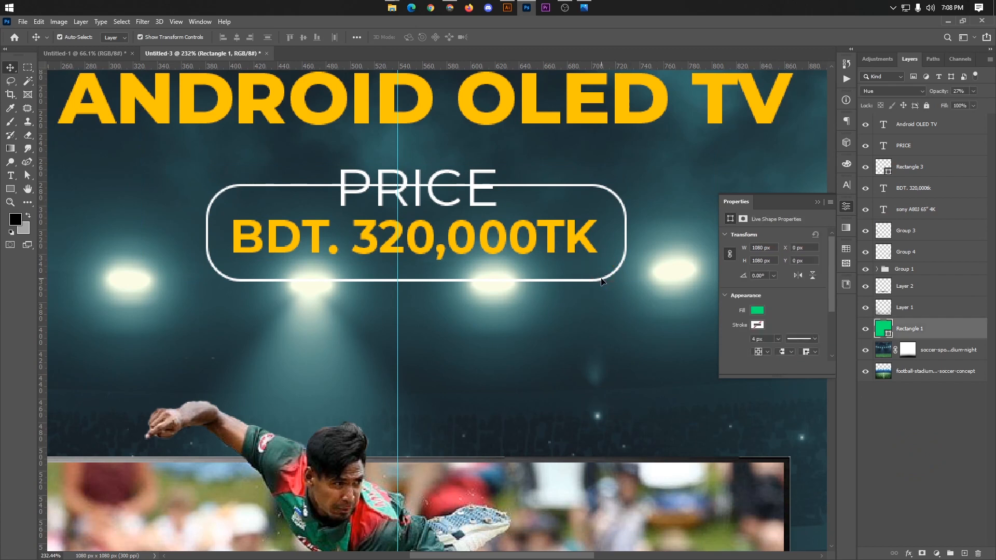
left_click(602, 281)
left_click_drag(415, 280, 413, 279)
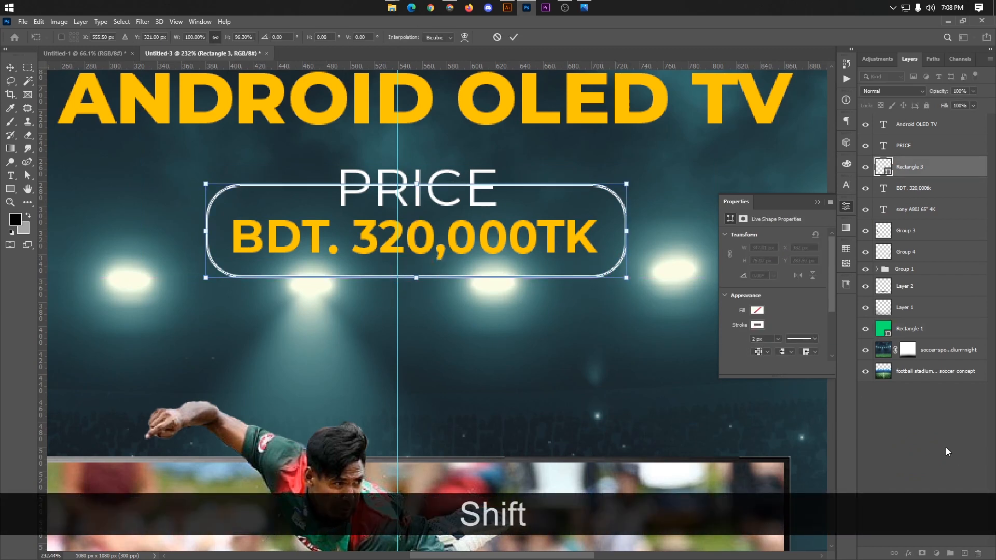
key("Return")
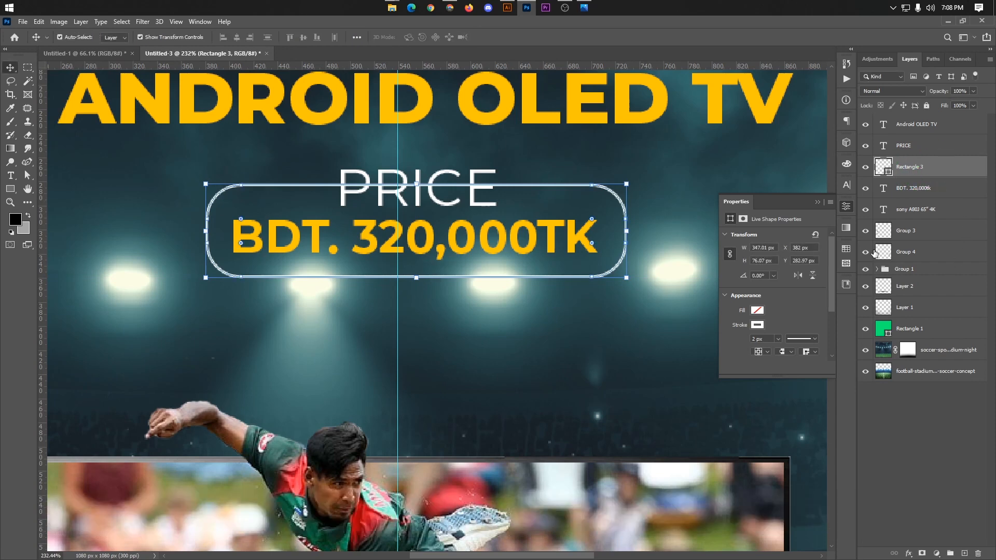
Step: Rasterize the Rectangle 3 frame layer and keep only that layer selected
right_click(925, 169)
left_click(809, 261)
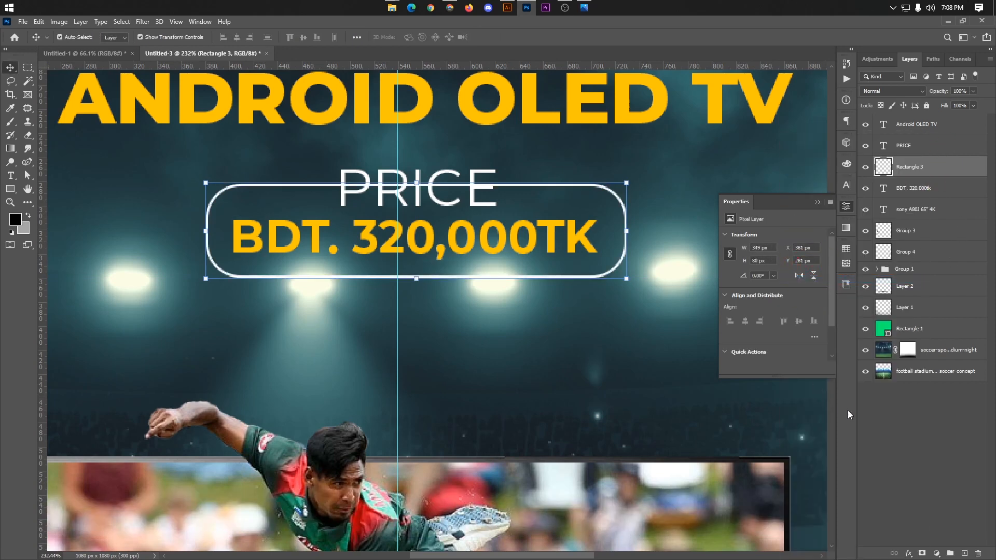
scroll(341, 214, "down", 4)
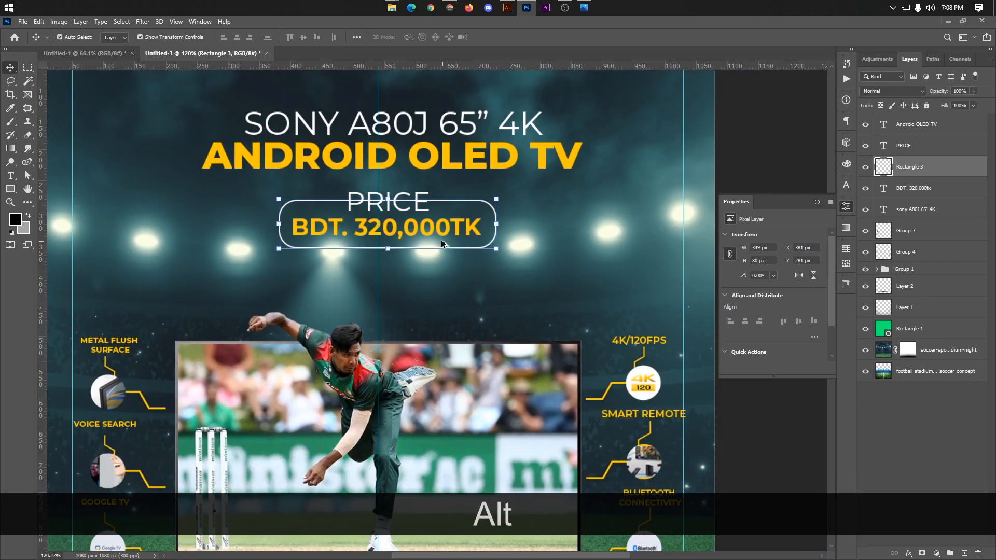
scroll(441, 239, "up", 1)
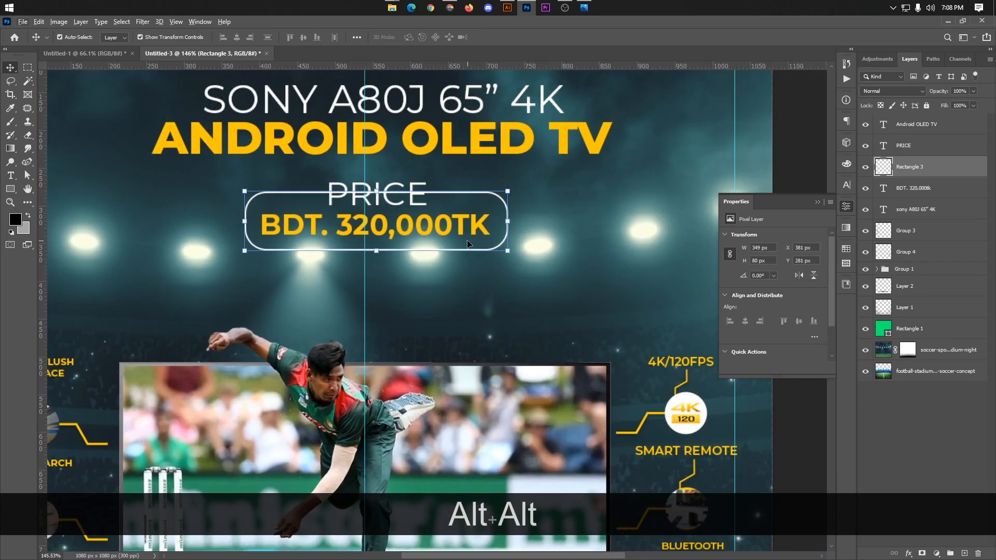
left_click(911, 145)
left_click(913, 188, "shift")
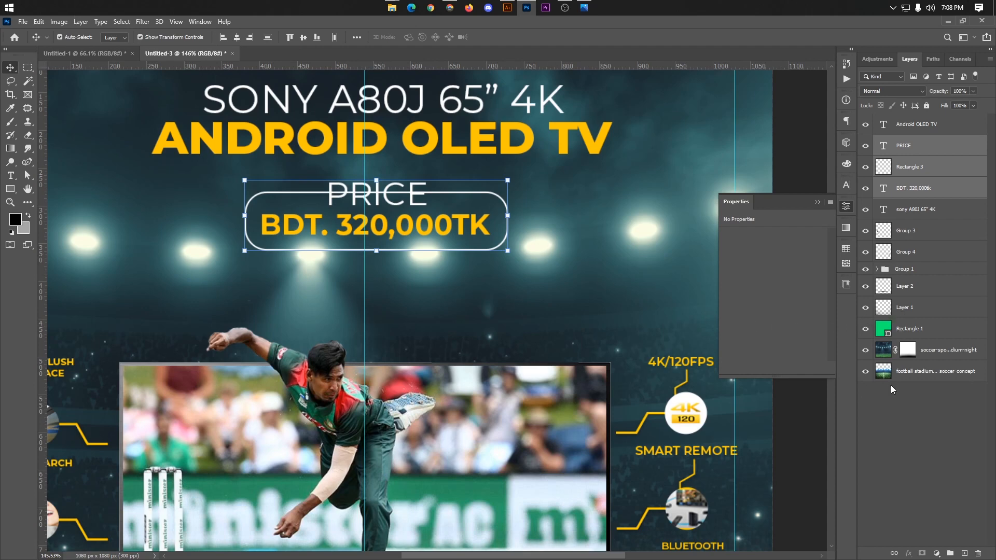
left_click(891, 176)
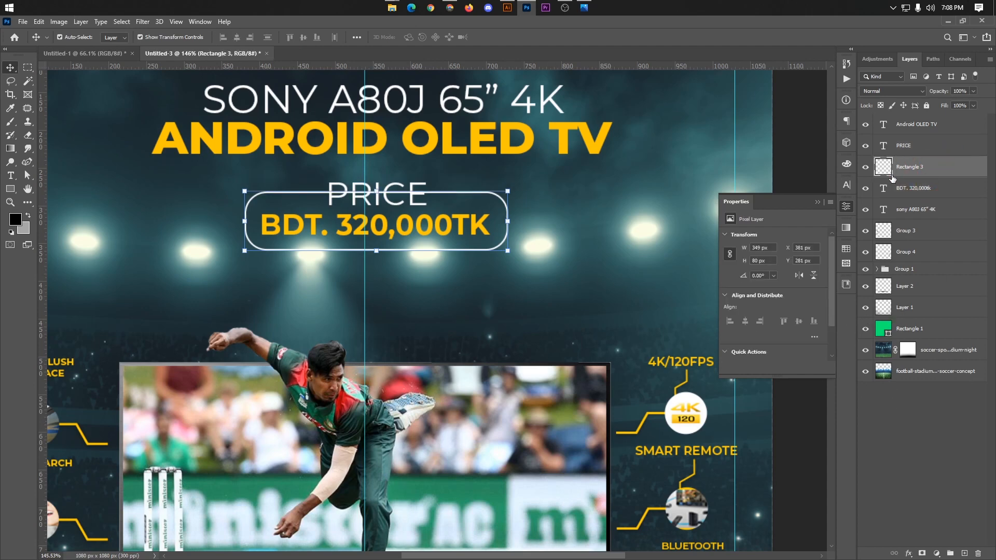
Step: Try to erase the price frame's line behind PRICE with a soft 175 px Eraser, and undo the strokes
left_click(28, 135)
scroll(342, 182, "up", 3)
left_click(326, 165)
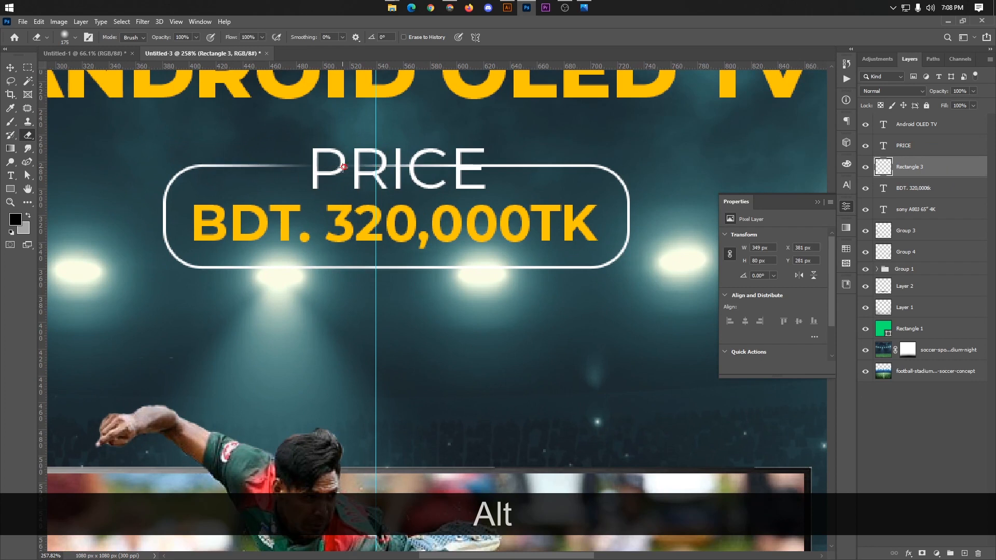
left_click(344, 169)
key("ctrl+z")
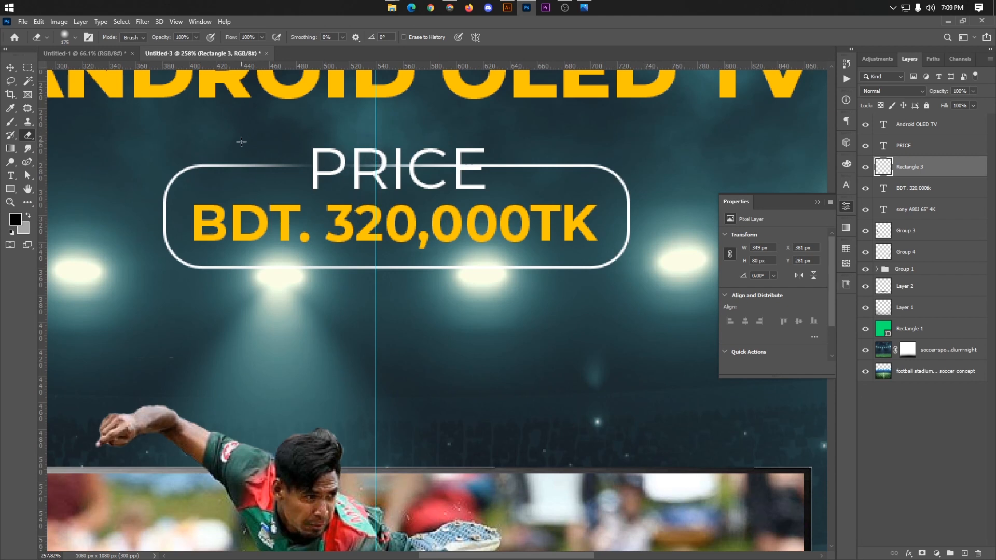
key("ctrl+z")
Step: Set the Eraser's hardness to 100% and shrink its tip to a few pixels to suit the frame's thin line
left_click(73, 36)
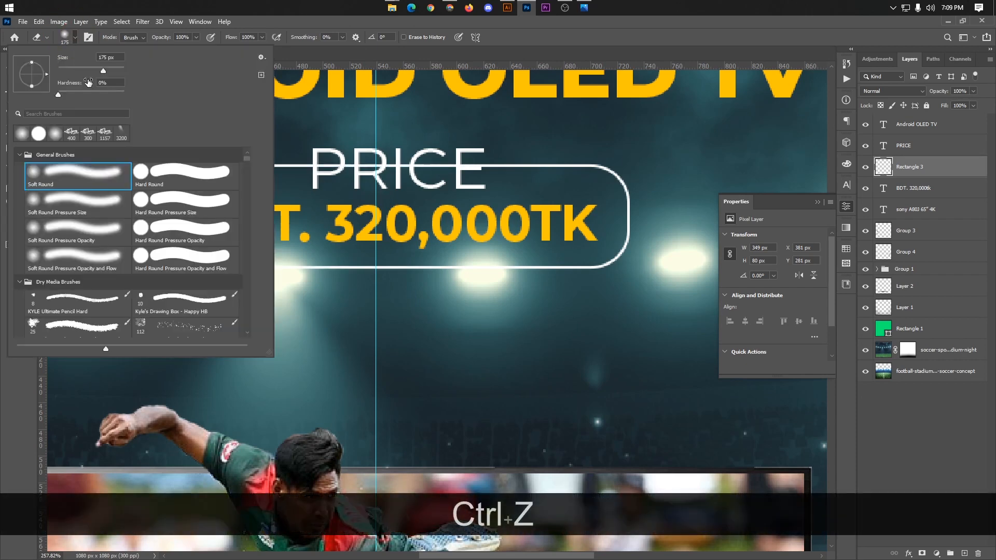
left_click_drag(99, 93, 108, 94)
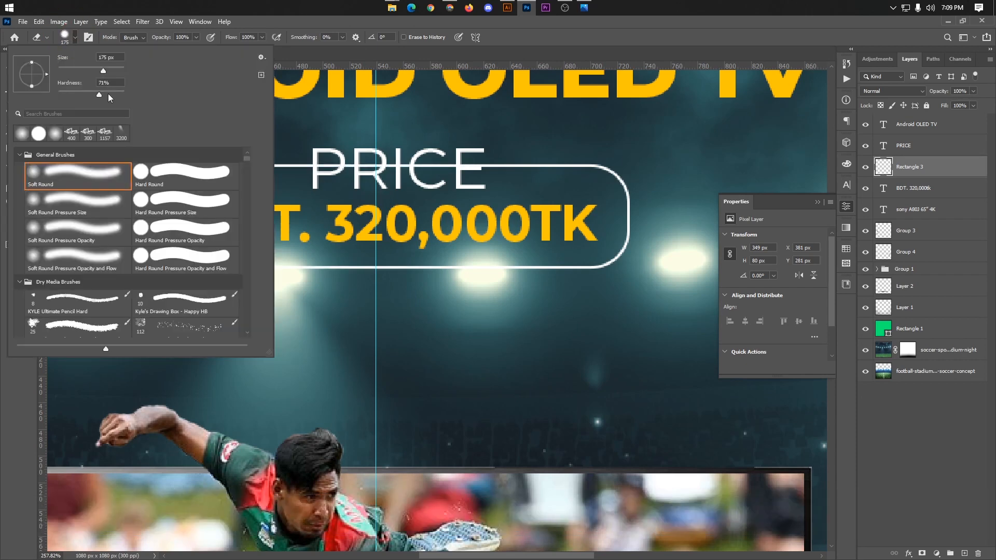
left_click(75, 38)
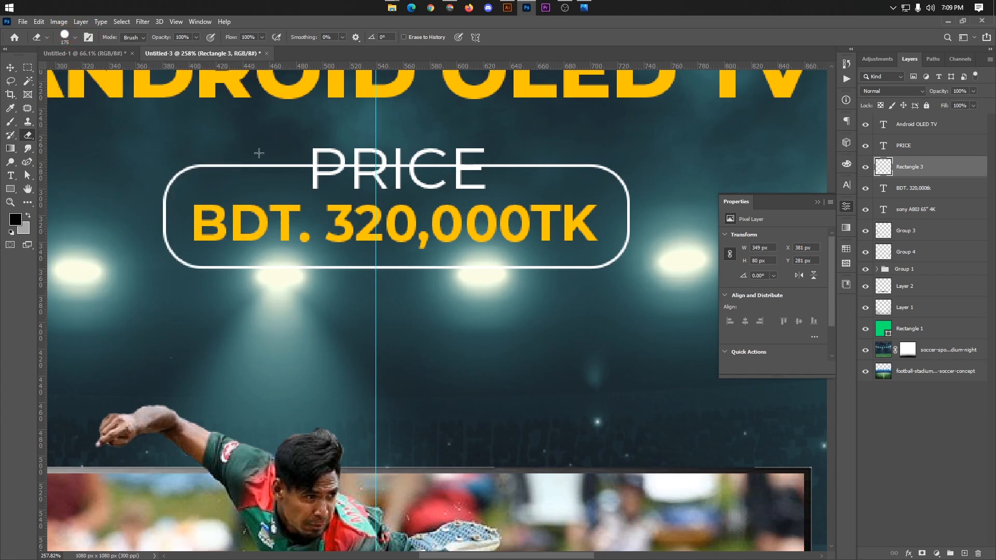
key("ctrl+z")
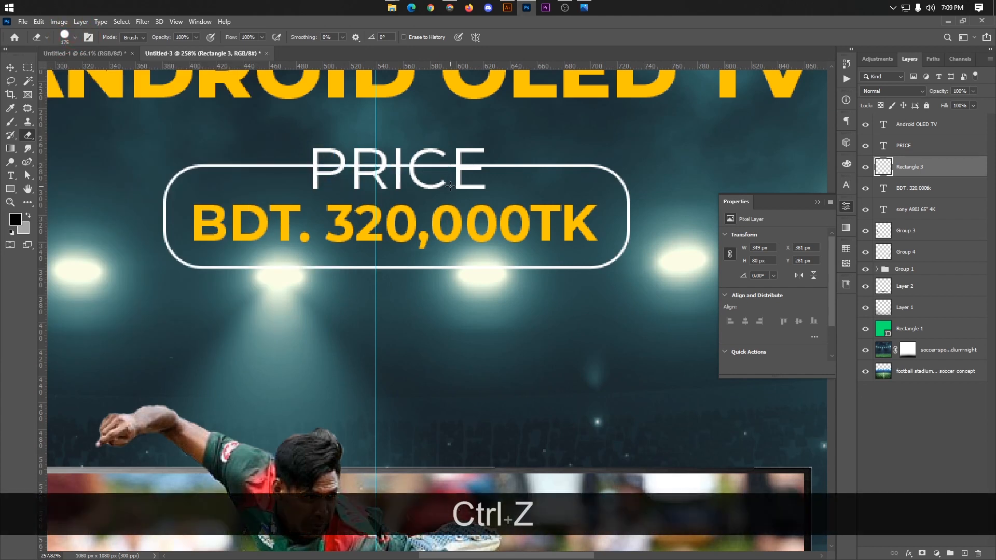
key("bracketleft")
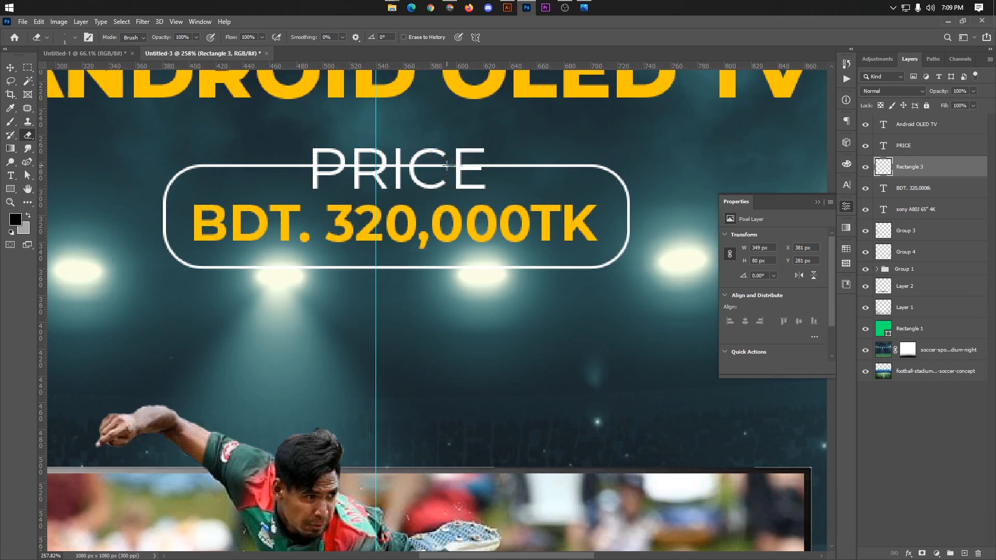
key("bracketright")
Step: Erase the price frame's upper line where it runs through the word PRICE, cleaning the ends beside P and E
left_click_drag(446, 166, 409, 166)
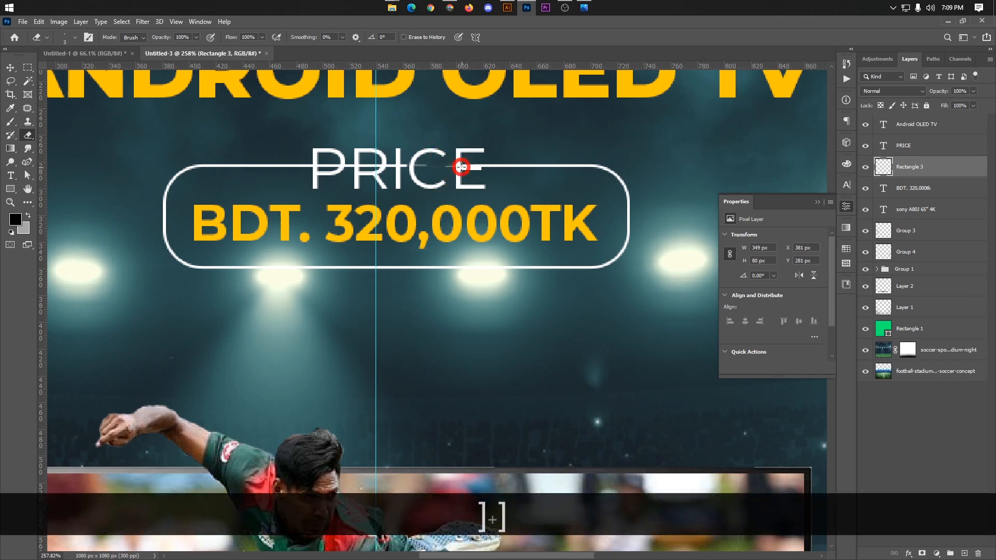
key("bracketright")
key("bracketright")
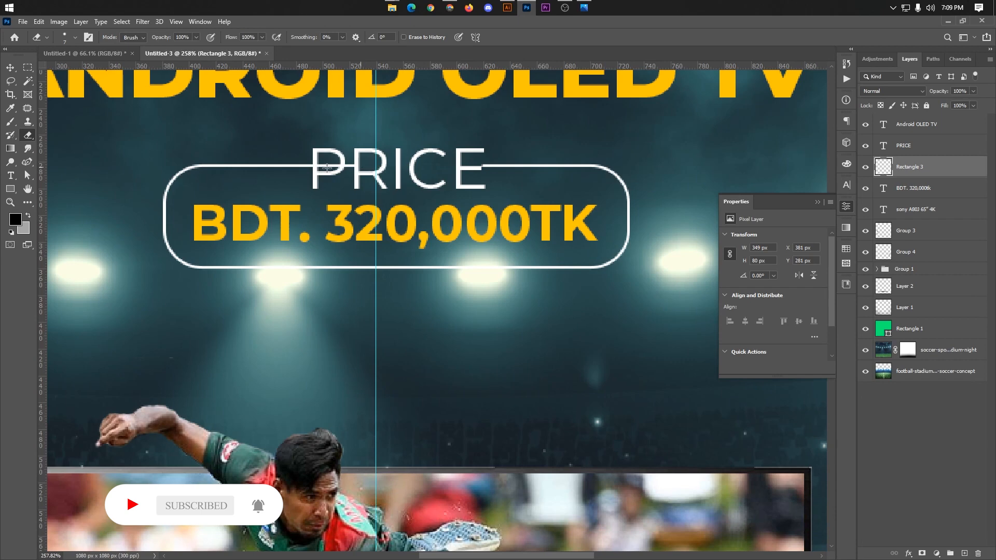
left_click_drag(327, 167, 341, 170)
scroll(324, 168, "up", 2)
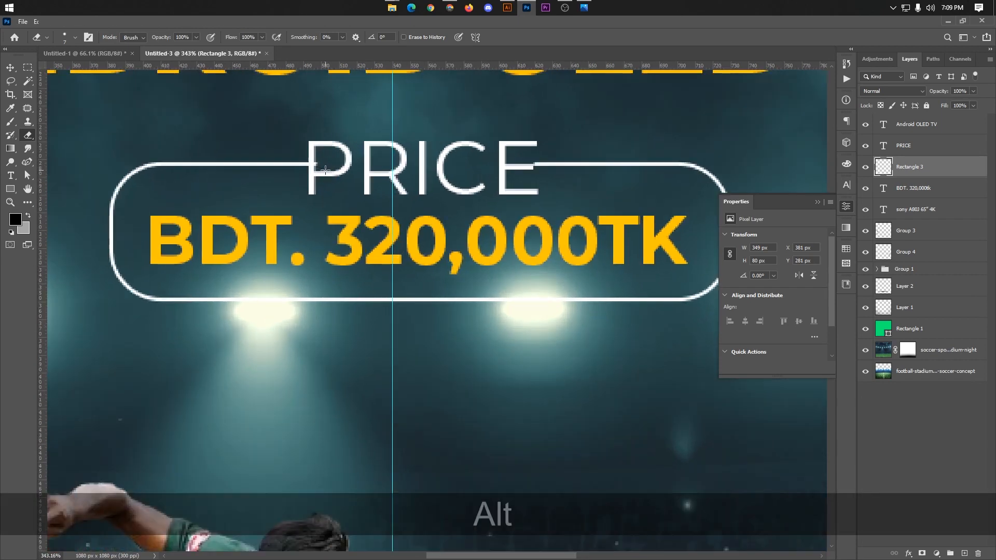
left_click(311, 165)
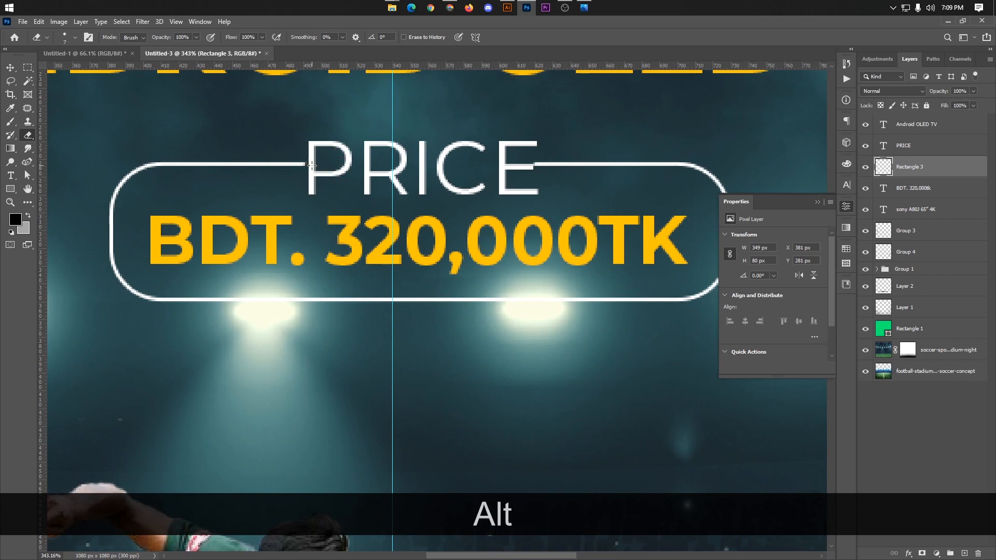
left_click(528, 163)
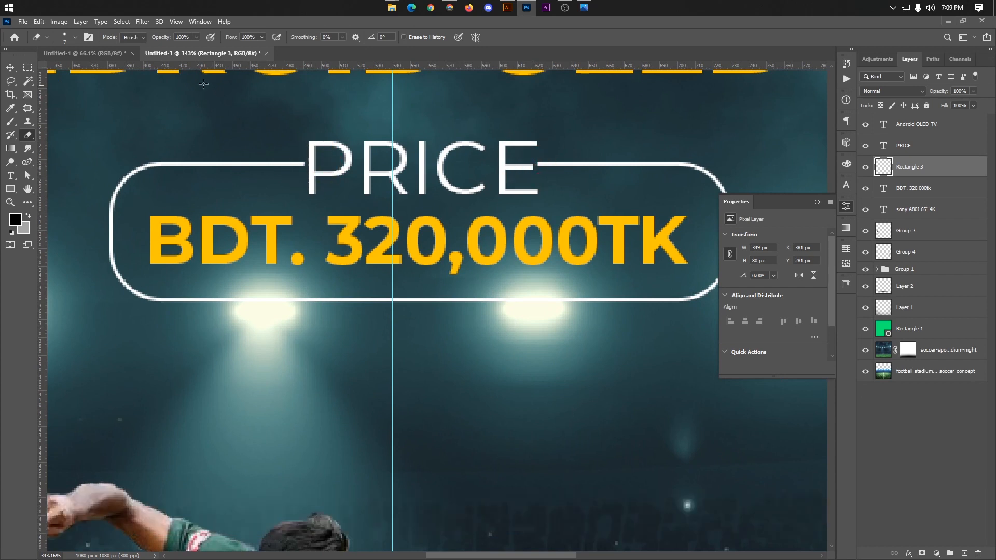
Step: Nudge the PRICE text up 1 px within the gap in the frame and deselect it
left_click(10, 68)
left_click(449, 175)
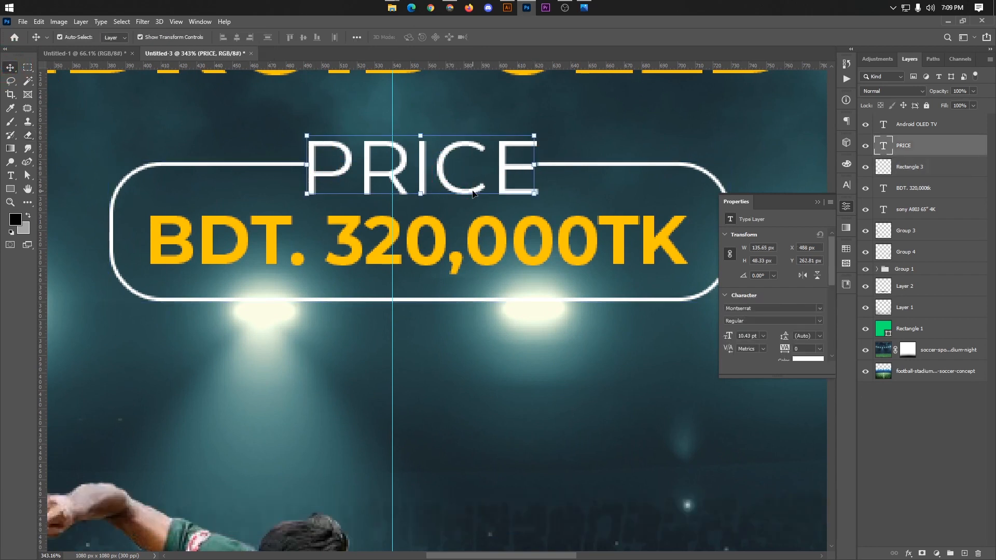
key("Down")
key("Up")
key("Up")
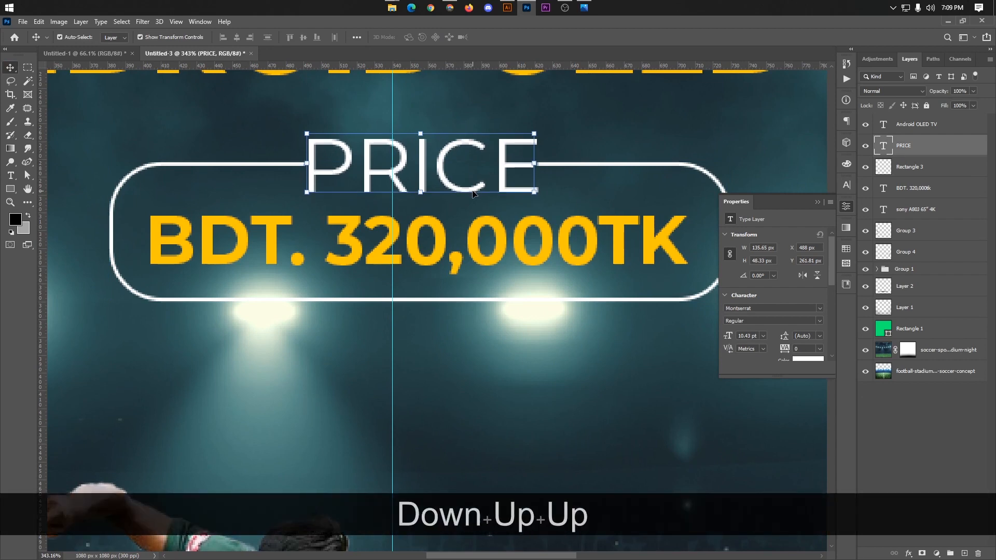
scroll(486, 260, "down", 2)
left_click(877, 459)
scroll(456, 278, "down", 3)
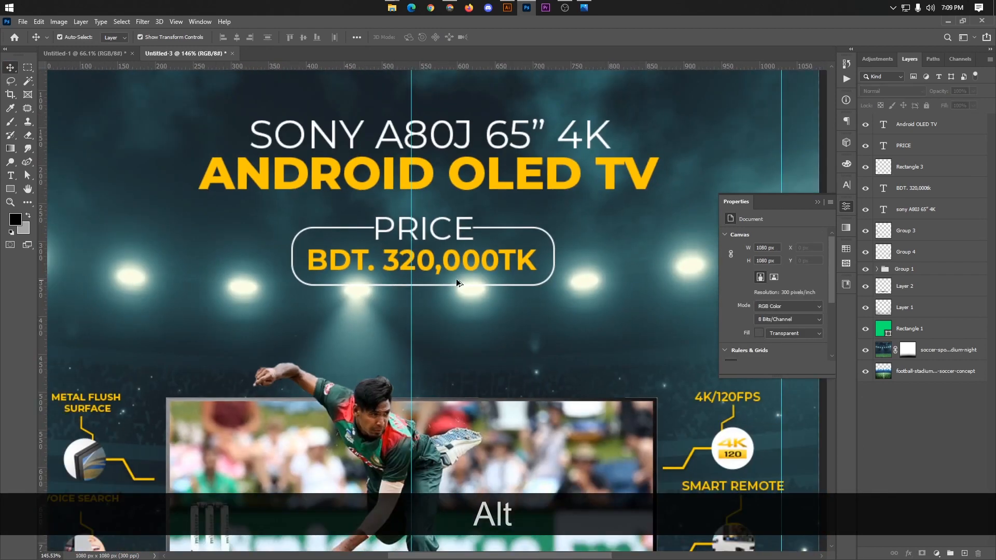
scroll(469, 254, "up", 1)
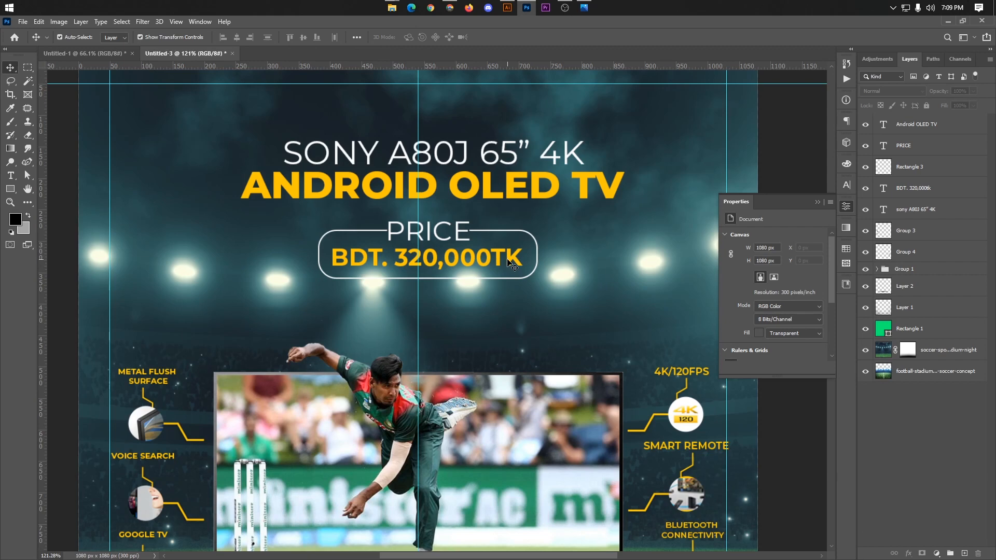
scroll(505, 264, "up", 3)
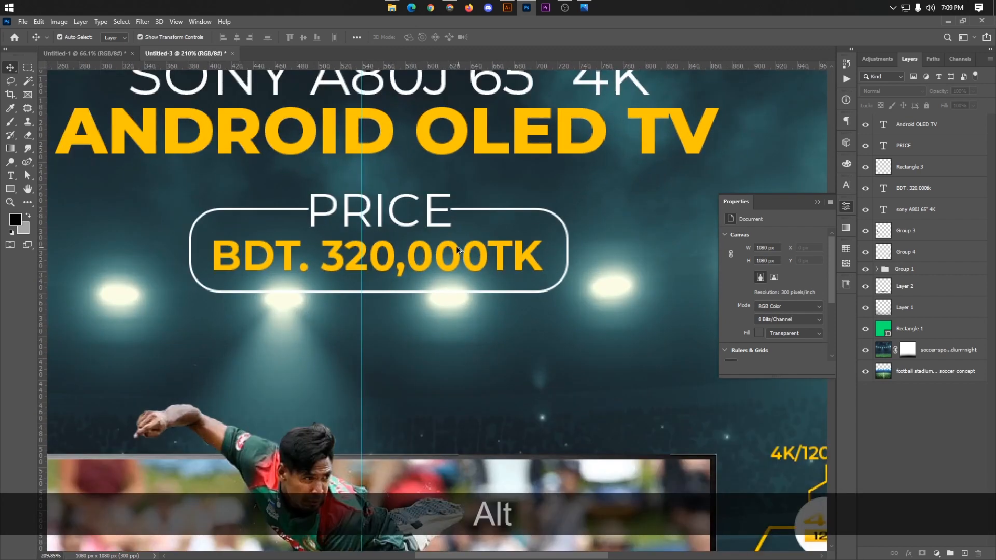
left_click(506, 296)
left_click_drag(378, 294, 378, 293)
key("ctrl+shift+z")
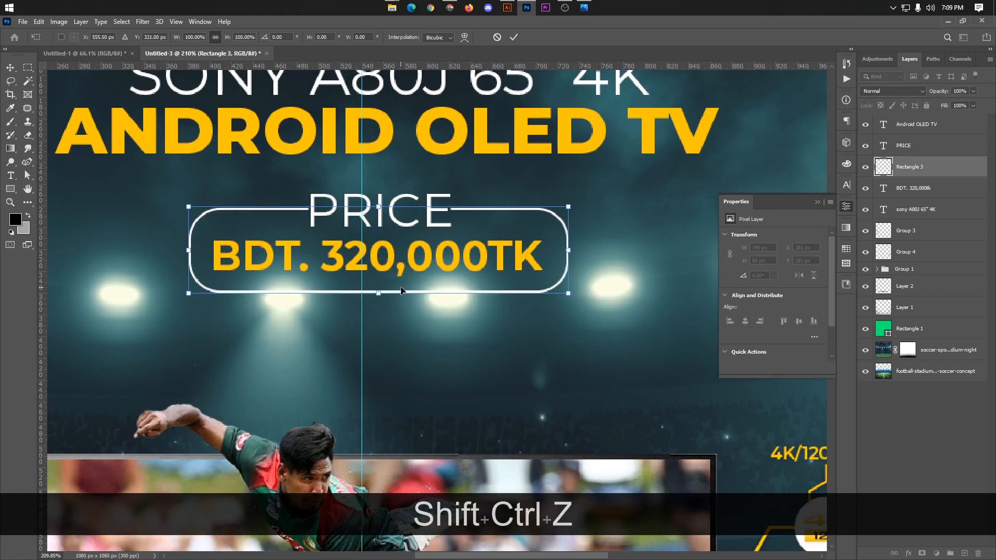
left_click(513, 38)
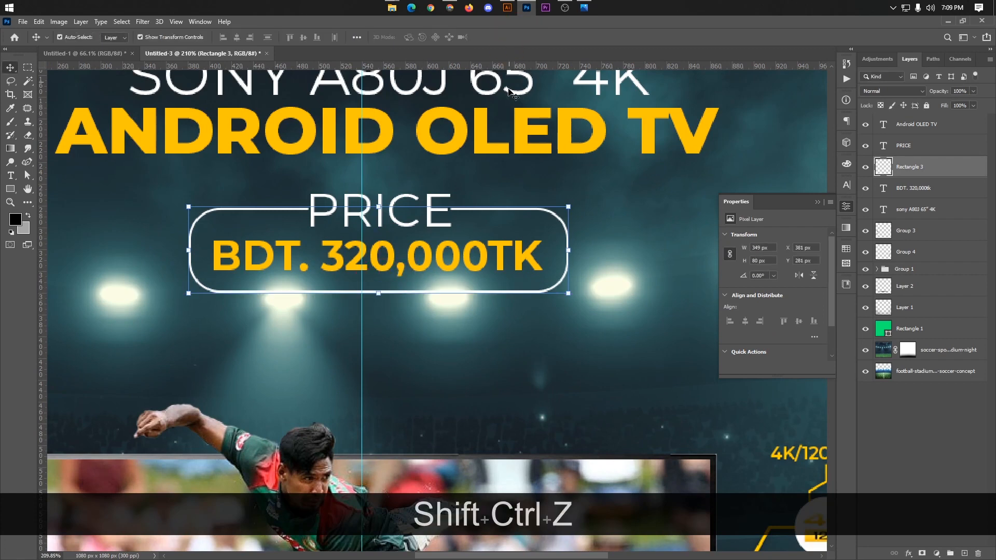
left_click(916, 441)
Step: Group the PRICE text, the Rectangle 3 frame and the BDT. 320,000TK text
scroll(431, 312, "down", 6)
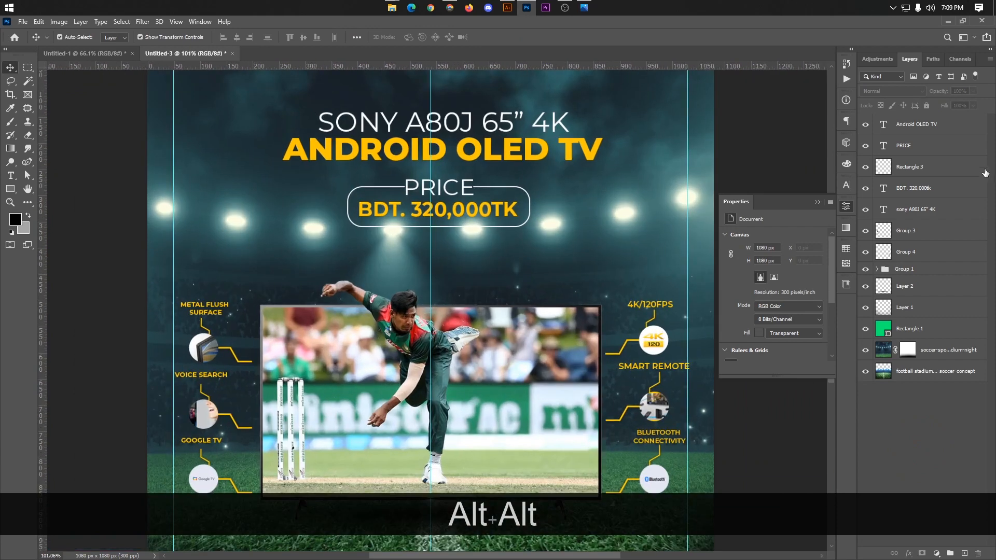
left_click(907, 152)
left_click(899, 190, "shift")
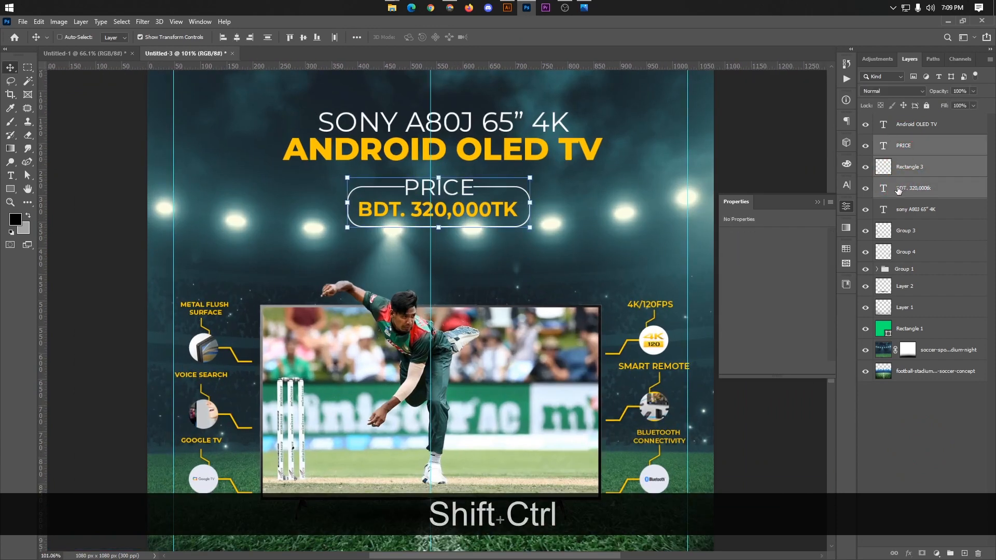
key("ctrl+g")
Step: Scale the price group to about 80.77% and centre it on the vertical guide just beneath the ANDROID OLED TV title
key("ctrl+t")
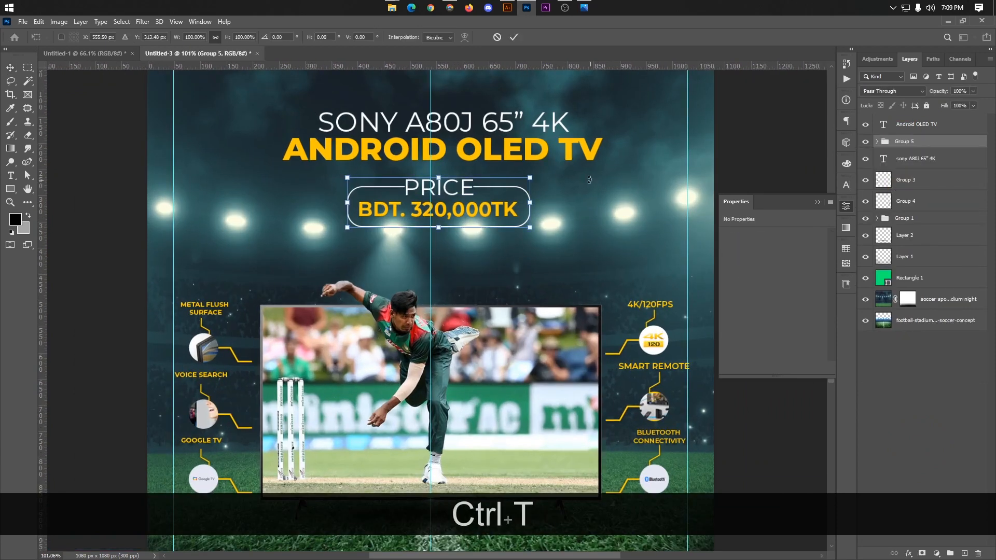
left_click_drag(536, 172, 468, 203)
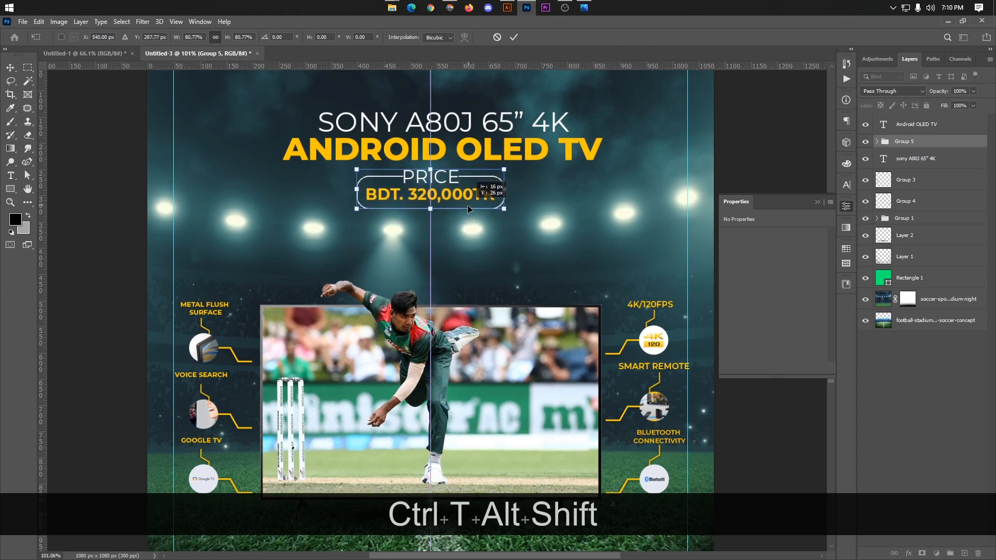
left_click(515, 39)
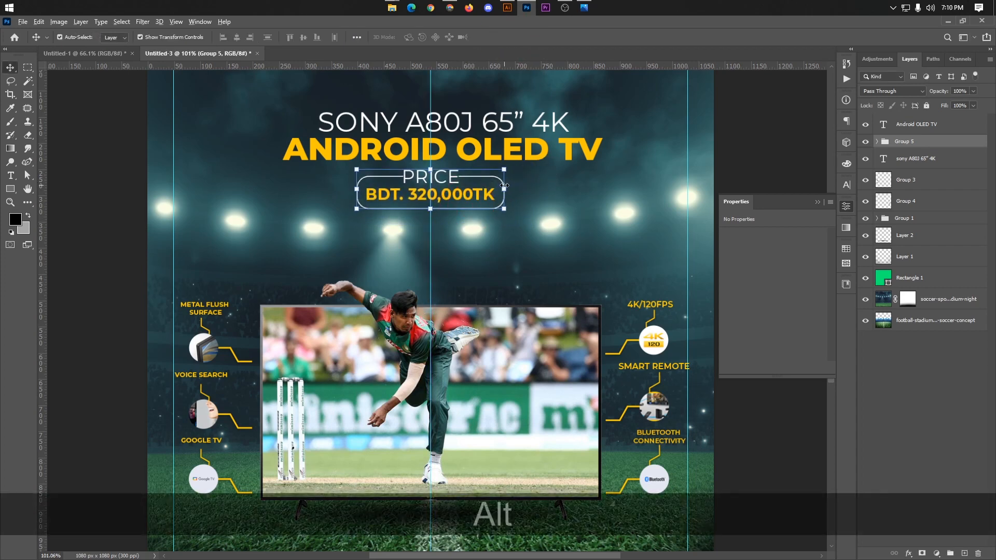
Step: Enlarge the price group slightly about its centre
left_click_drag(504, 189, 507, 182)
left_click(514, 37)
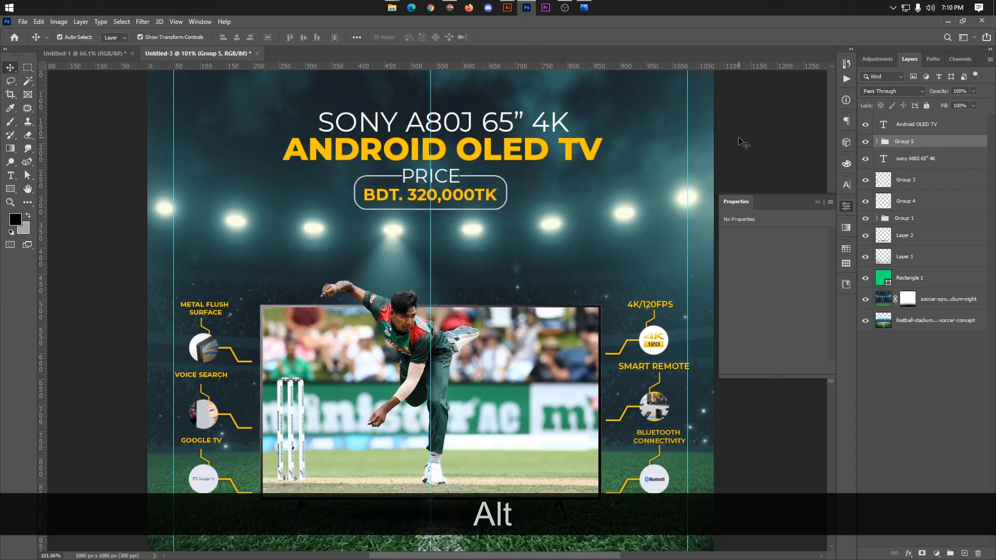
scroll(583, 161, "down", 5)
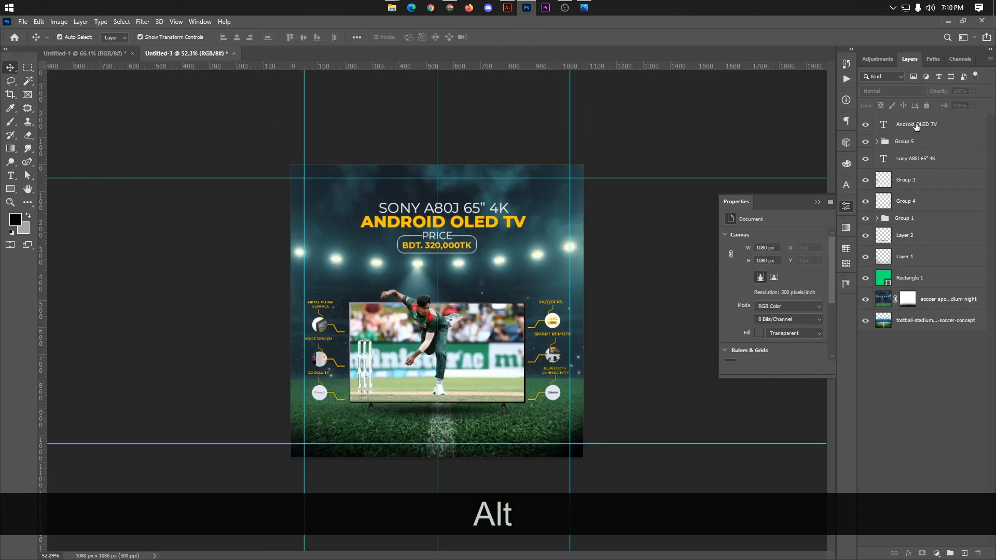
Step: Move the price group below the sony A80J 65” 4K layer in the stack and select it together with both title layers
left_click_drag(903, 141, 909, 166)
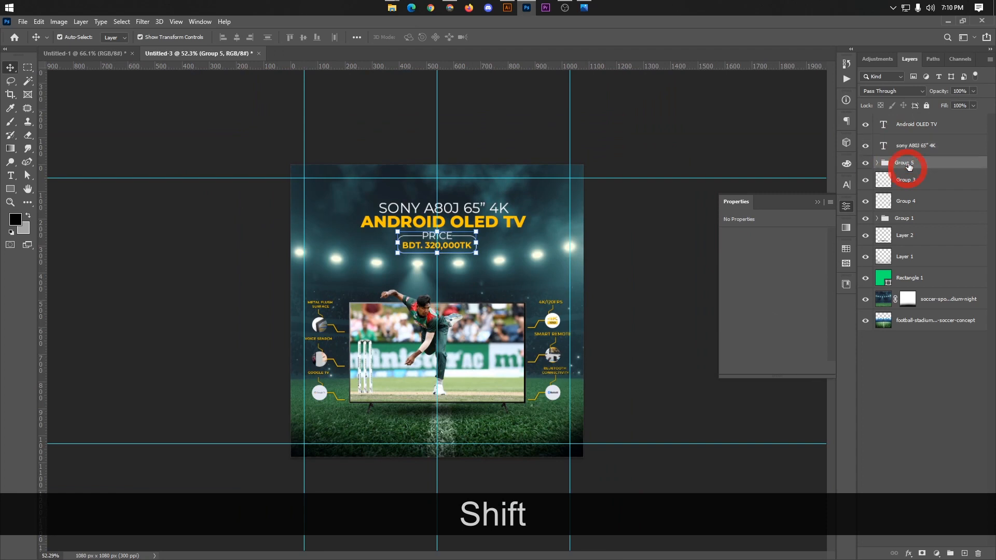
left_click(910, 128)
left_click(911, 146, "ctrl")
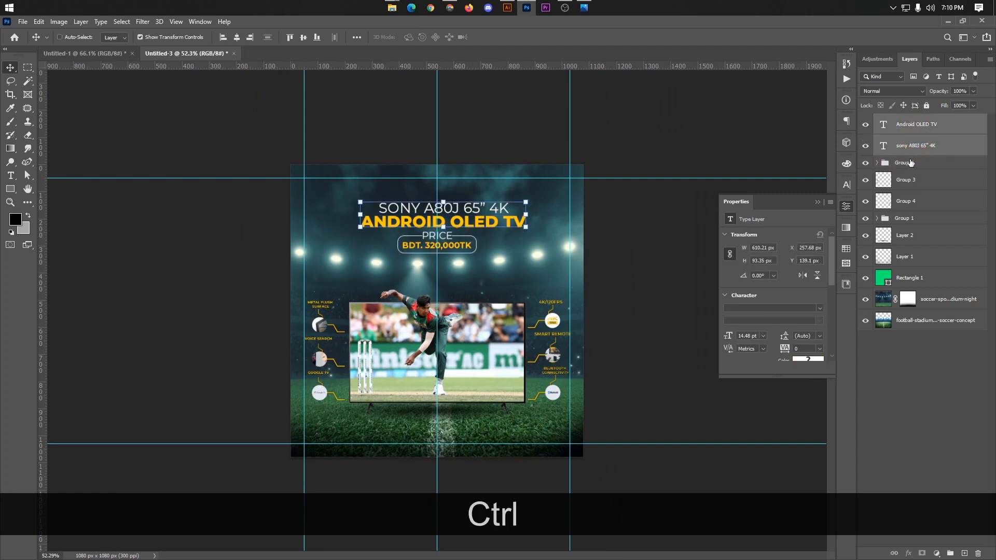
left_click(911, 163, "ctrl")
Step: Shift the two title lines and price group left onto the middle guide and align their horizontal centres
key("ctrl+t")
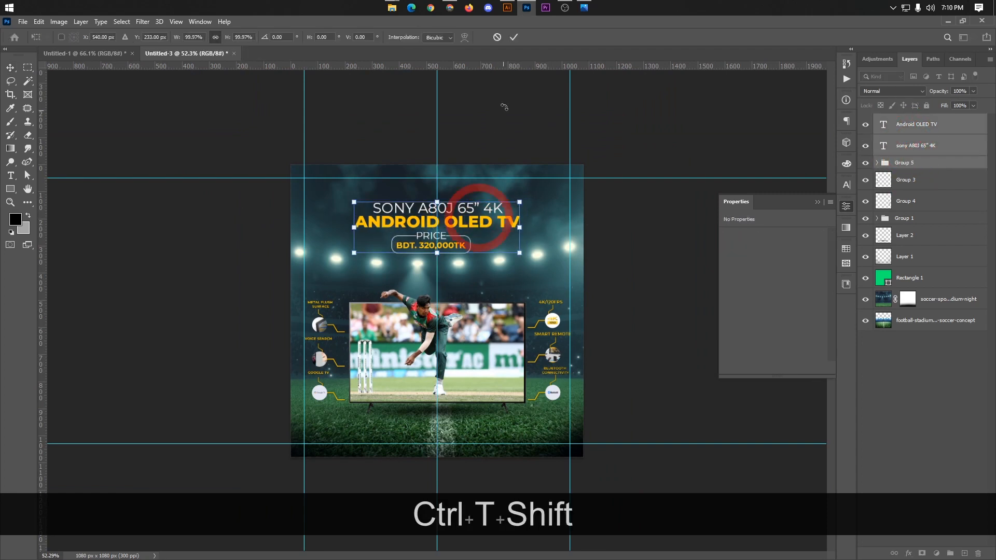
left_click(514, 37)
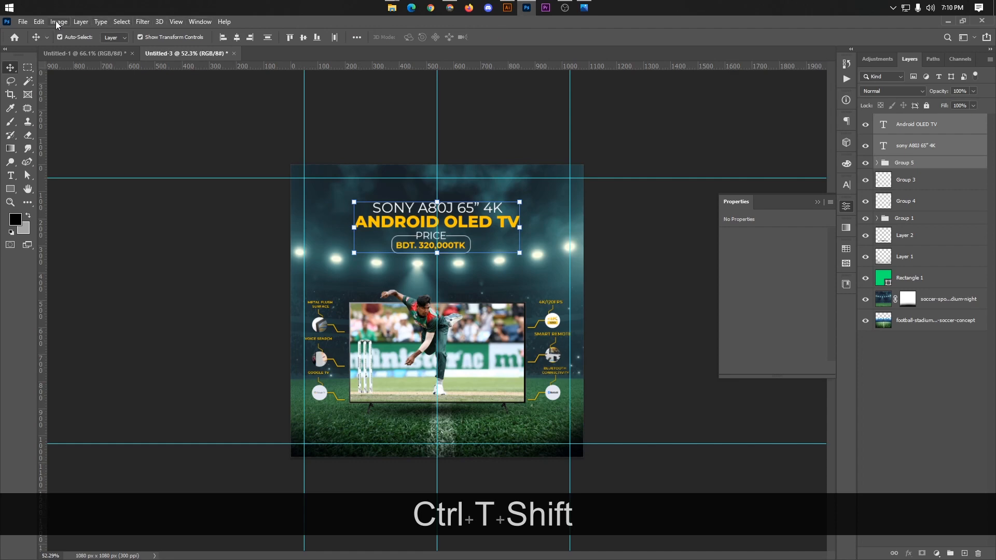
left_click(237, 36)
Step: Move the combined title and price block up slightly on the canvas
scroll(439, 311, "up", 5)
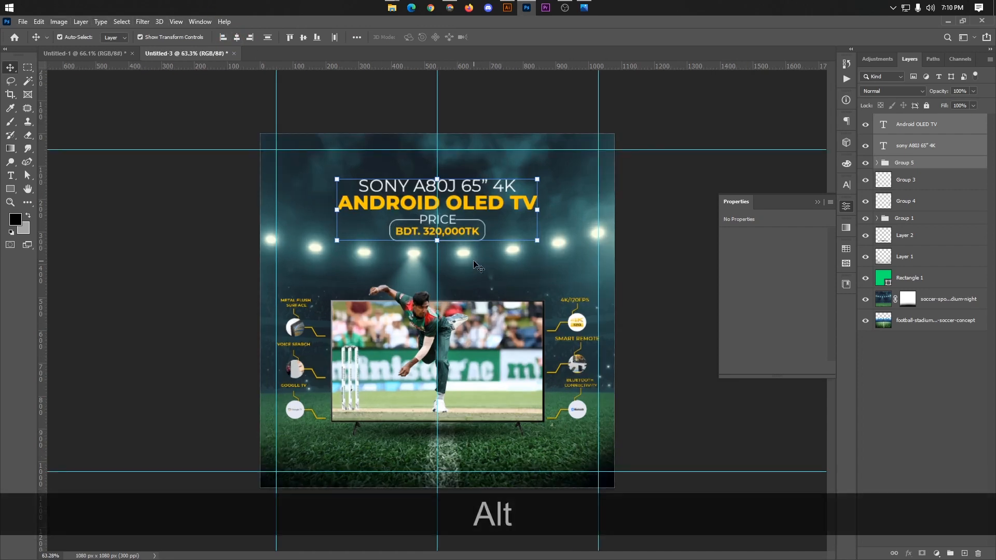
key("ctrl+alt+t")
key("alt")
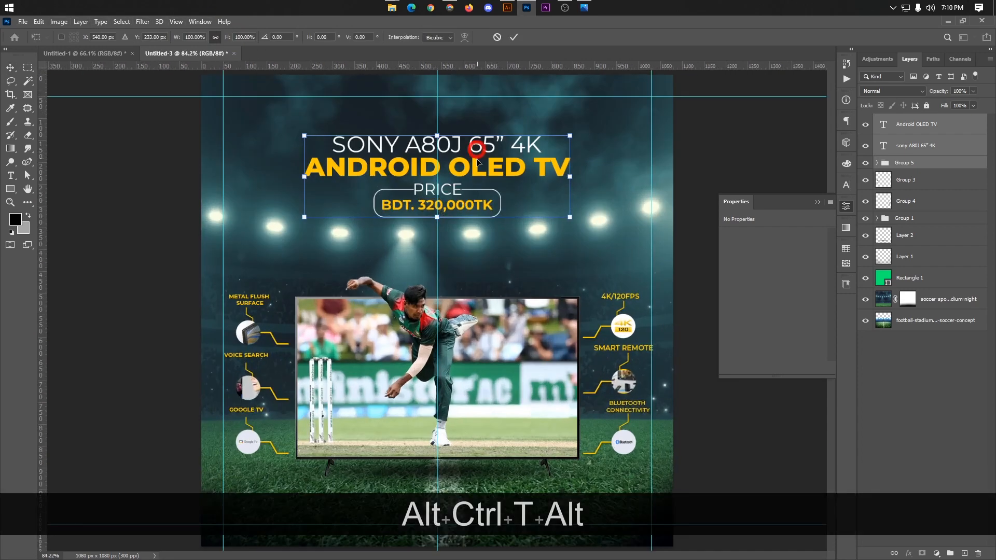
left_click_drag(476, 159, 477, 158)
left_click(517, 37)
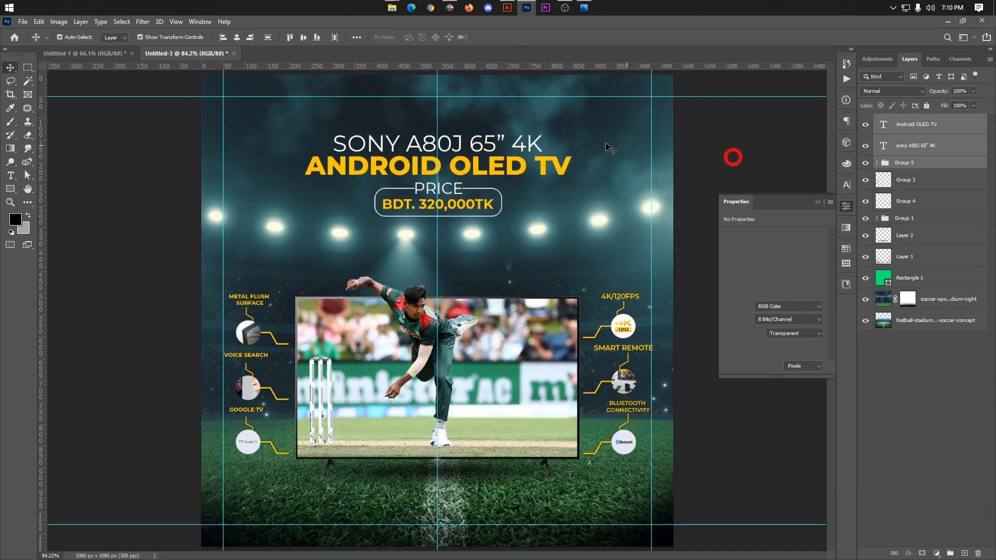
Step: Copy the ORIGINAL PRODUCT | FAST SERVICES | BEST PRICE group from the Untitled-1 document into the Untitled-3 advert
left_click(83, 53)
key("alt")
scroll(472, 362, "up", 2)
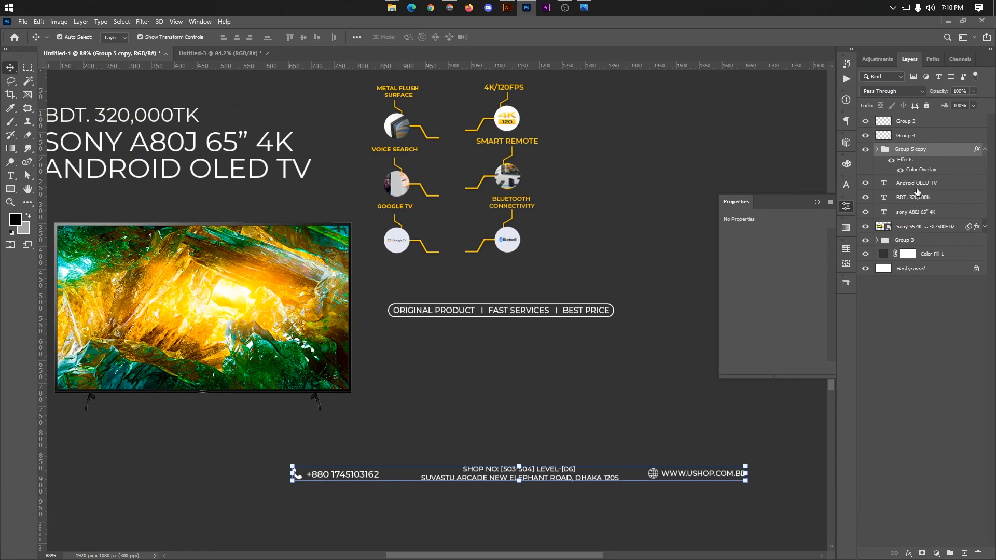
left_click(914, 183)
left_click(909, 225)
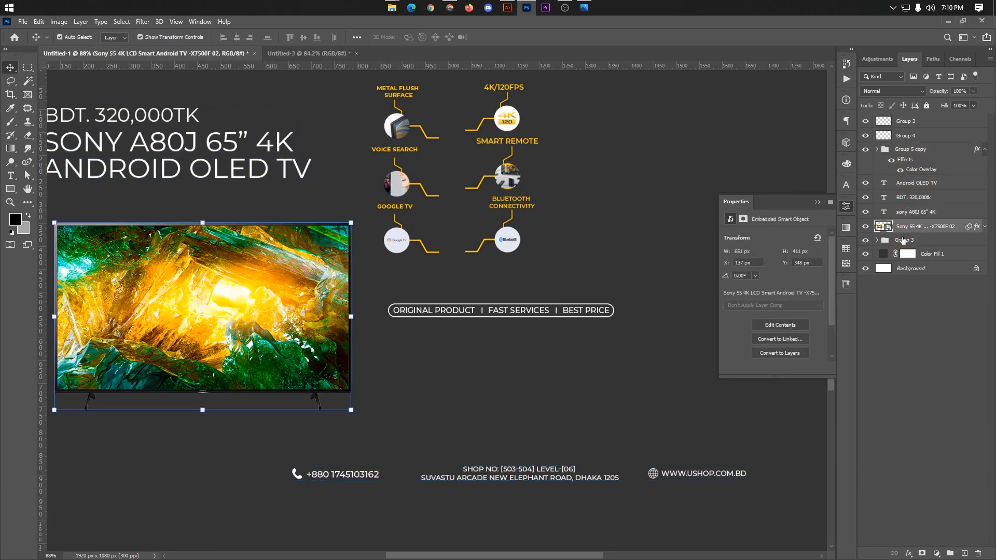
left_click(901, 241)
key("ctrl+c")
left_click(205, 54)
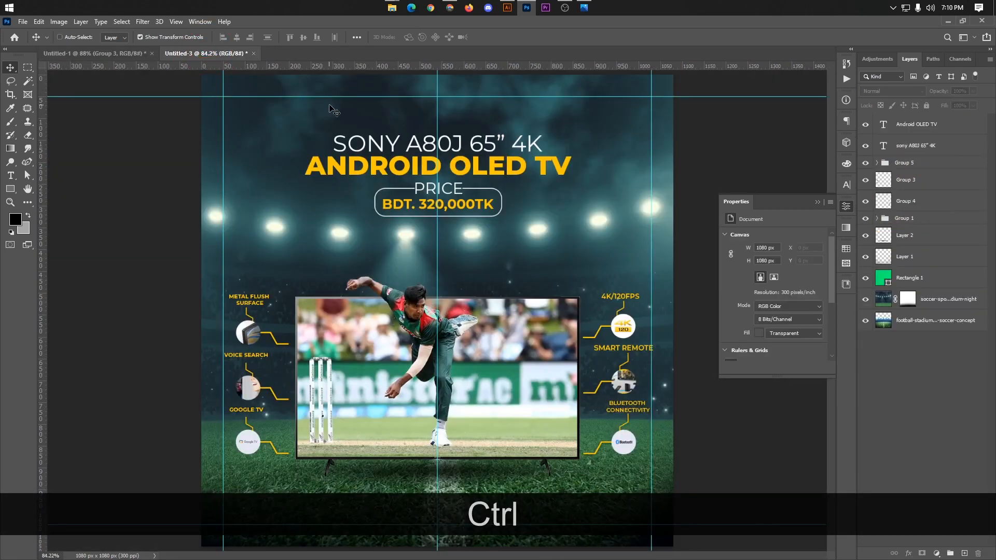
key("ctrl+v")
Step: Place the services tagline group on the middle guide above the title, scale it to 92.33%, and nudge it down closer to the title
key("ctrl+t")
left_click_drag(474, 314, 481, 123)
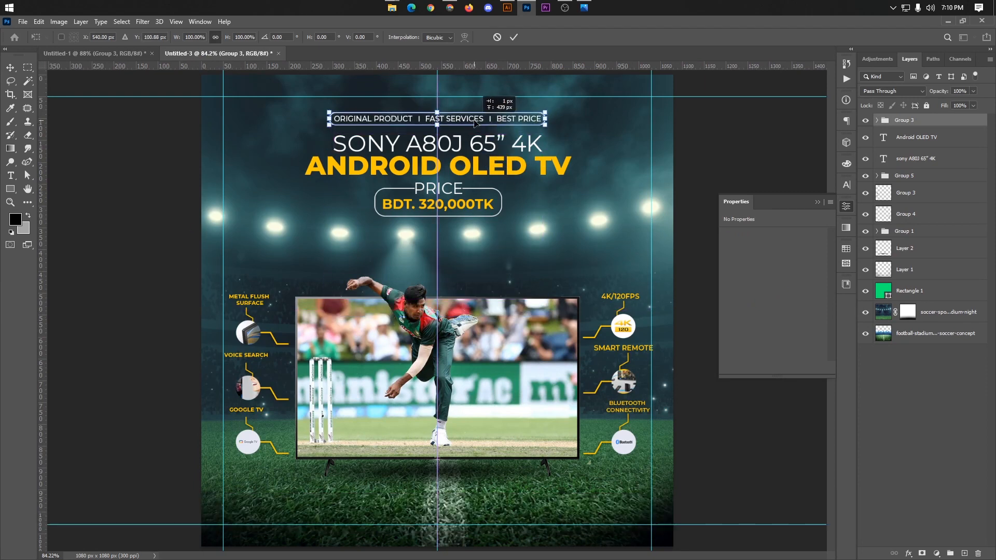
left_click_drag(551, 118, 538, 120)
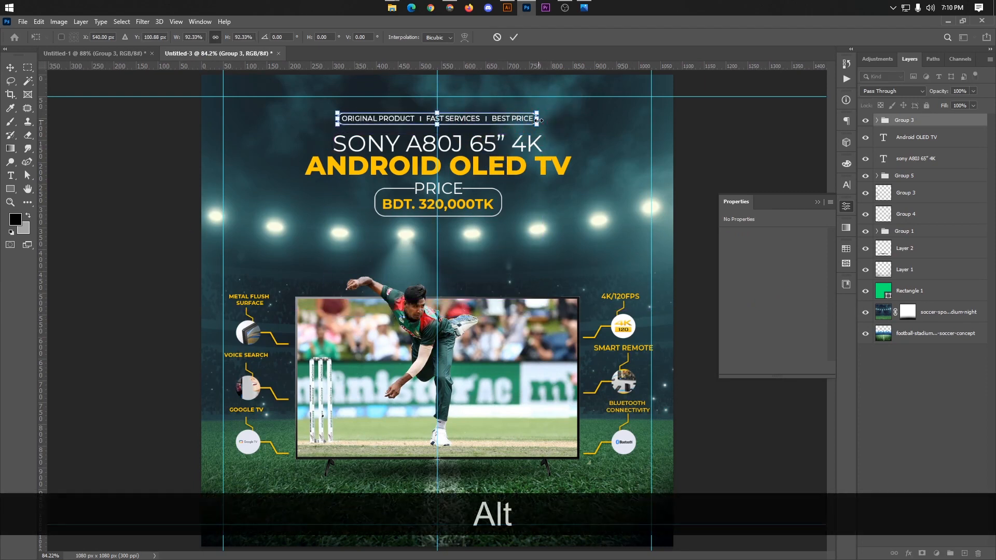
left_click(514, 37)
key("Down")
key("Down")
key("Down")
key("Down")
key("Down")
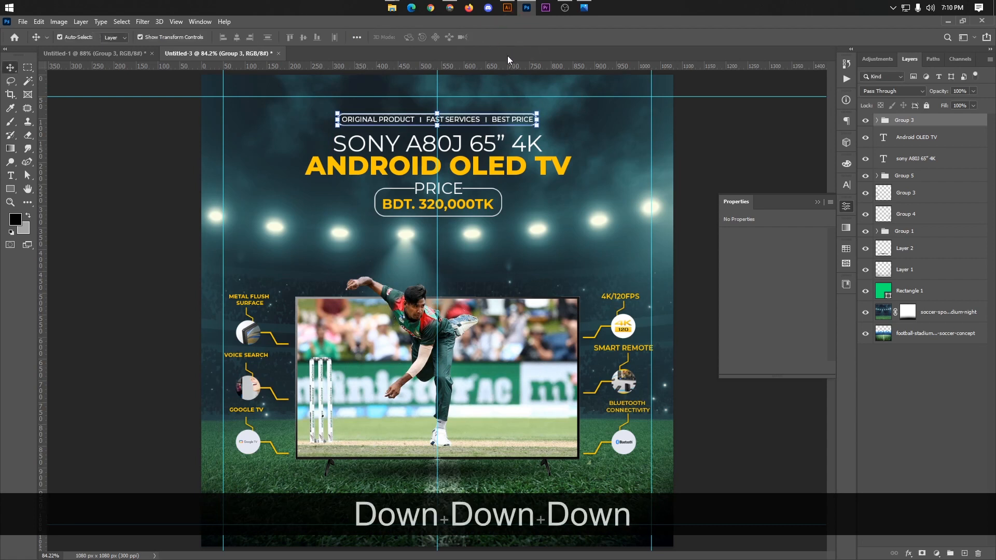
key("Down")
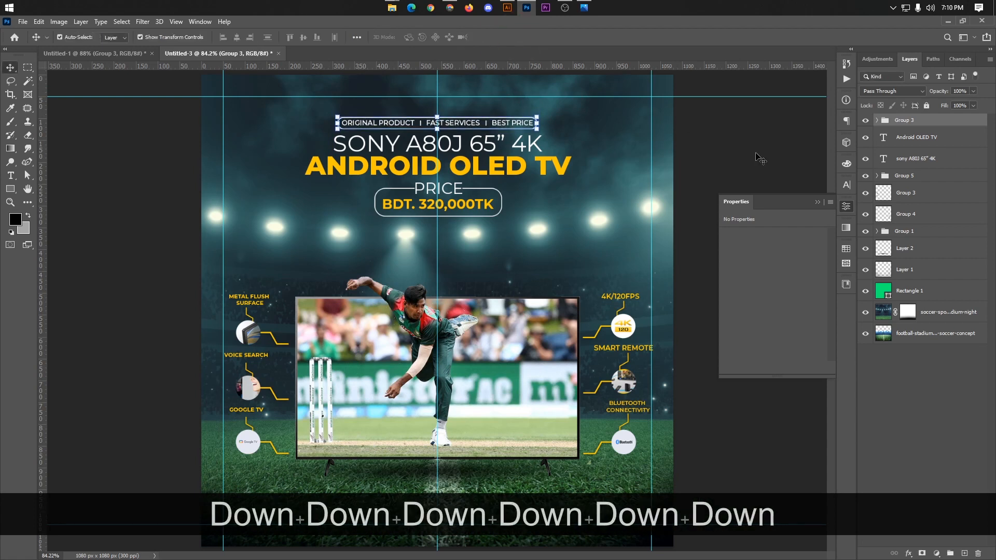
Step: Select the tagline group, both title layers and the price group together and nudge them up slightly
left_click(910, 175, "shift")
key("ctrl+shift+t")
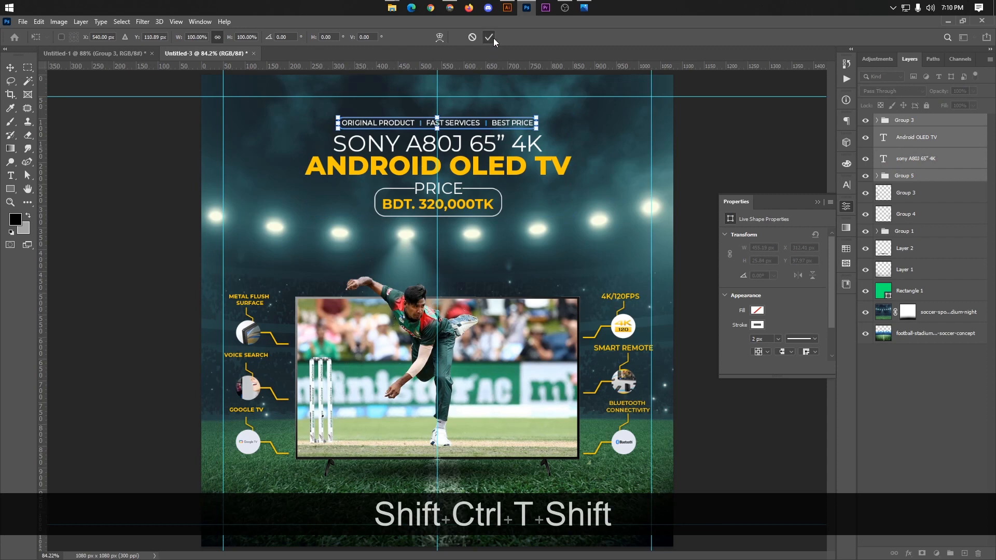
left_click(493, 38)
key("Up")
key("Up")
key("Up")
key("Up")
key("Up")
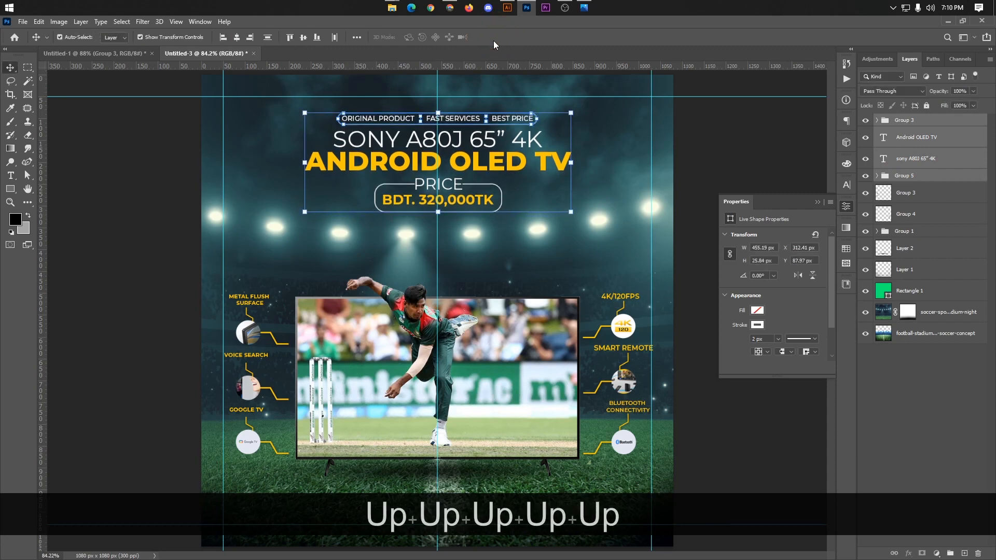
left_click(773, 160)
Step: Draw a rectangle about 1144 x 60 px across the canvas's full width, with its lower edge on the bottom guide
scroll(491, 477, "down", 3)
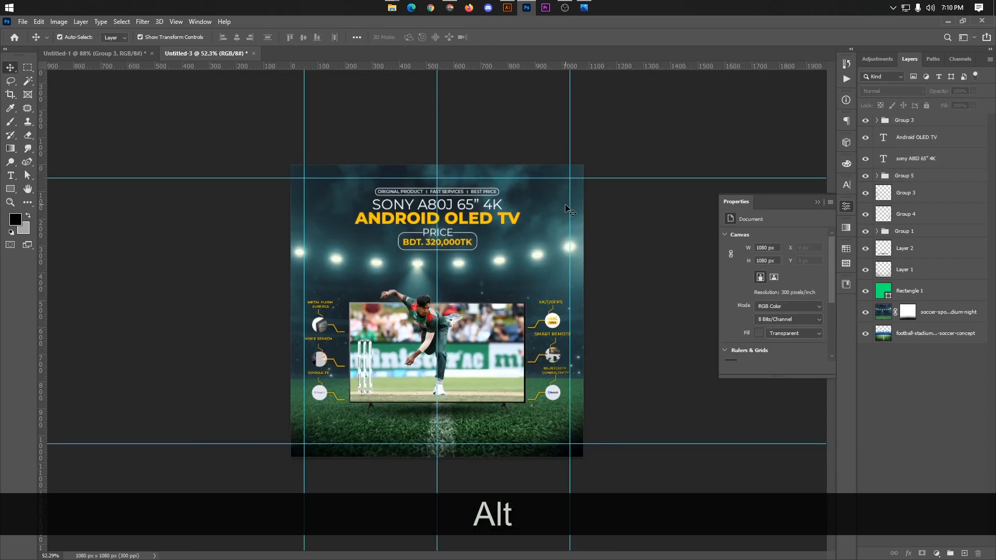
scroll(487, 444, "up", 1)
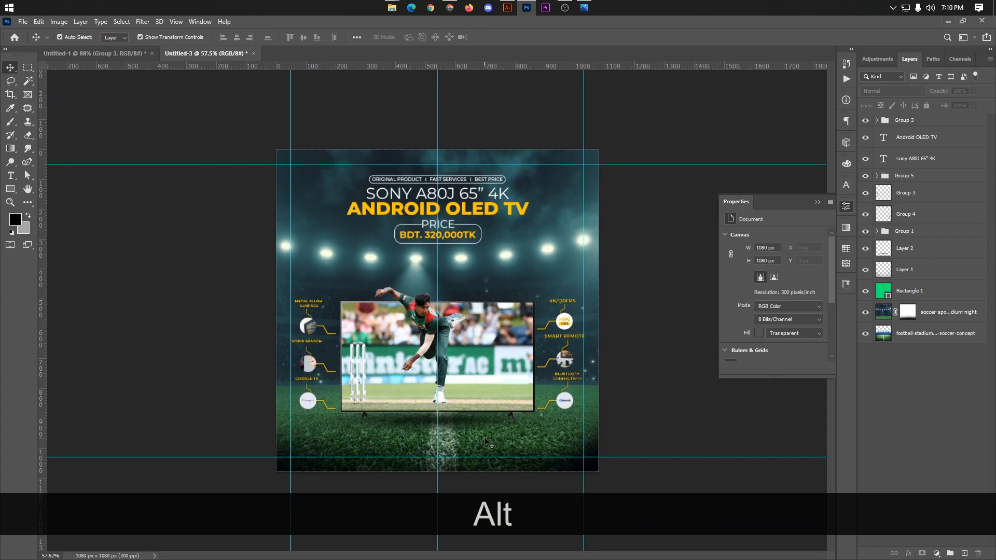
left_click(816, 202)
scroll(569, 381, "up", 2)
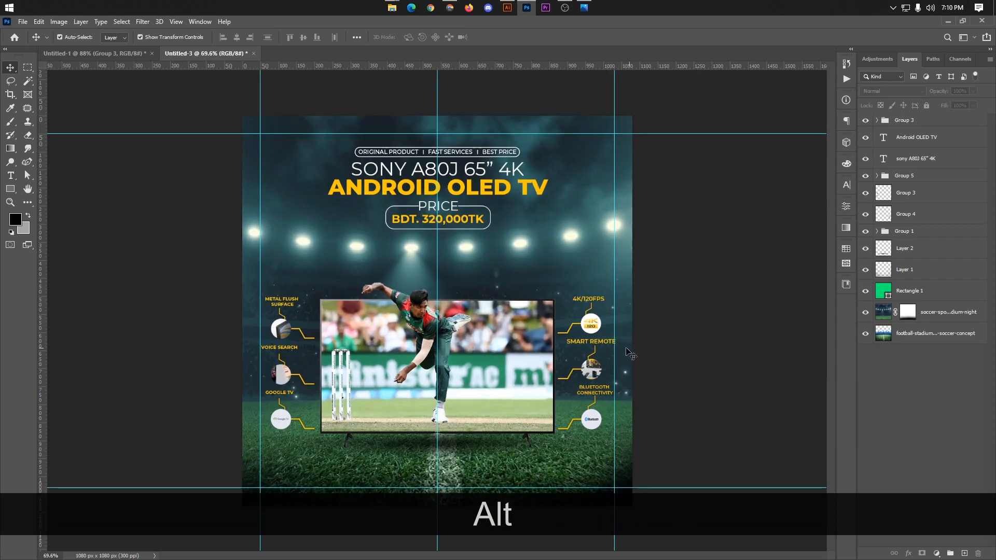
scroll(570, 373, "up", 4)
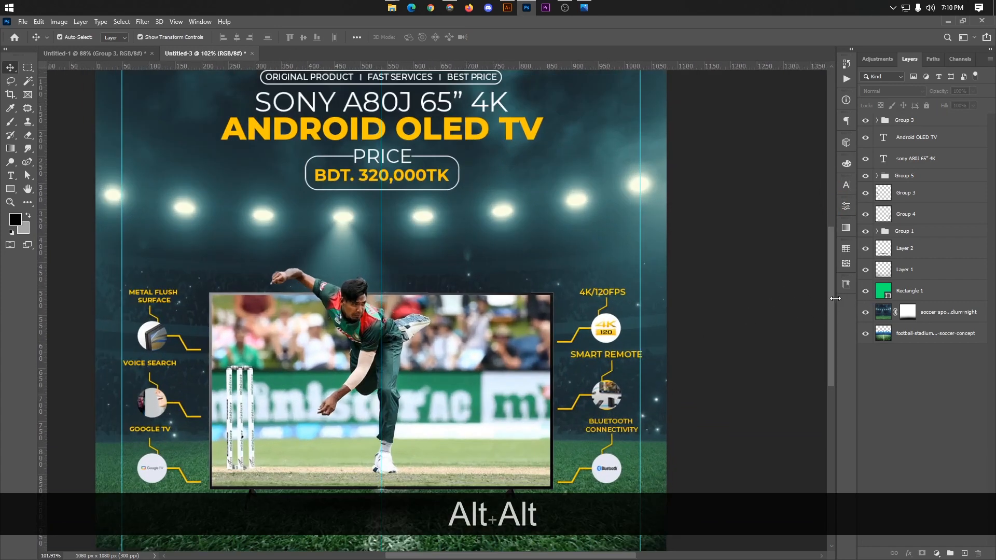
scroll(826, 326, "down", 5)
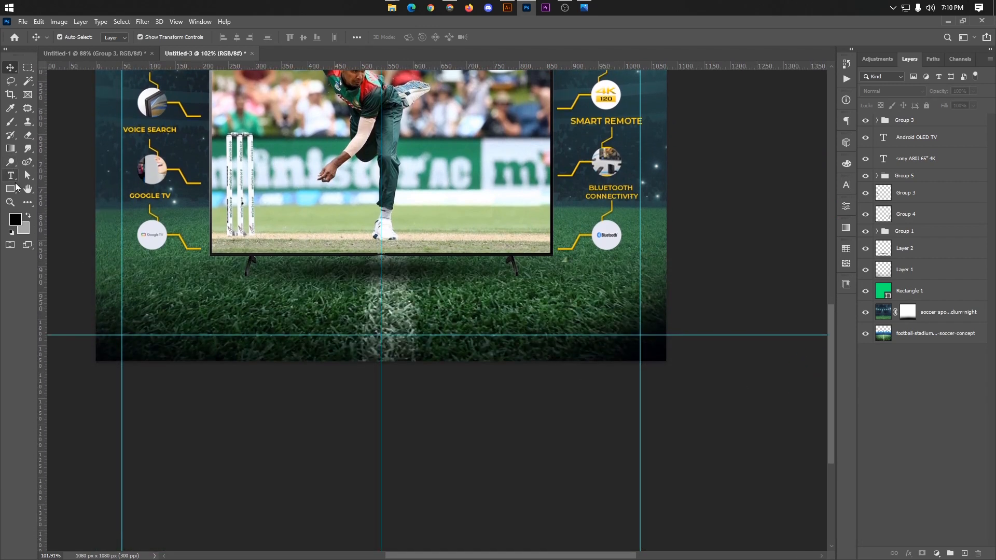
left_click(13, 188)
left_click_drag(78, 304, 682, 335)
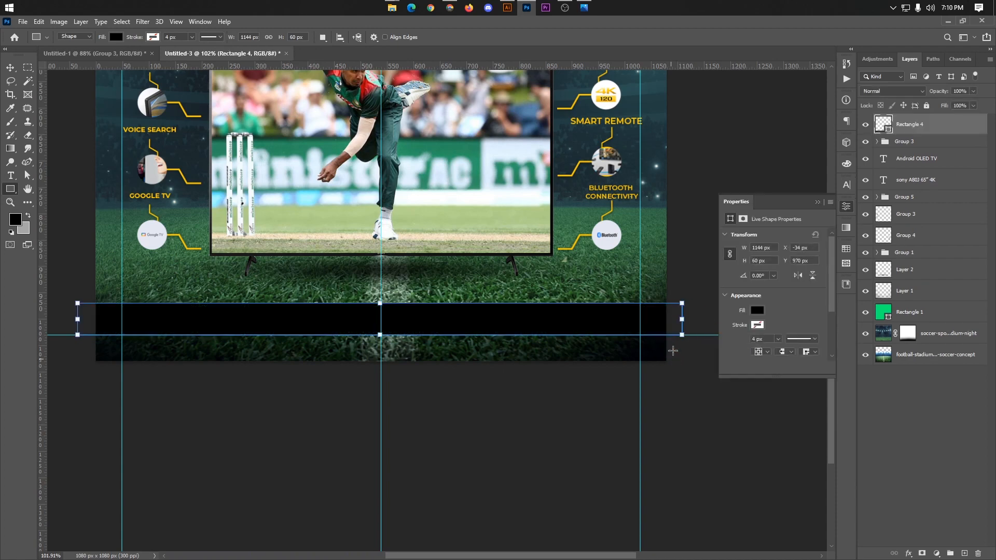
Step: Change the bar's fill to the yellow #ffc600 sampled from the advert's text
double_click(884, 124)
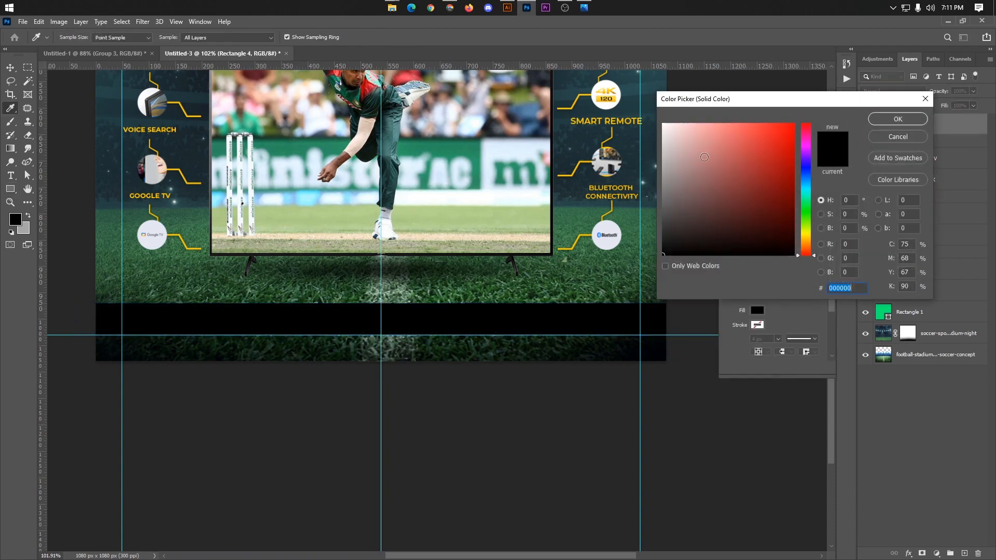
left_click(895, 120)
scroll(470, 278, "down", 3)
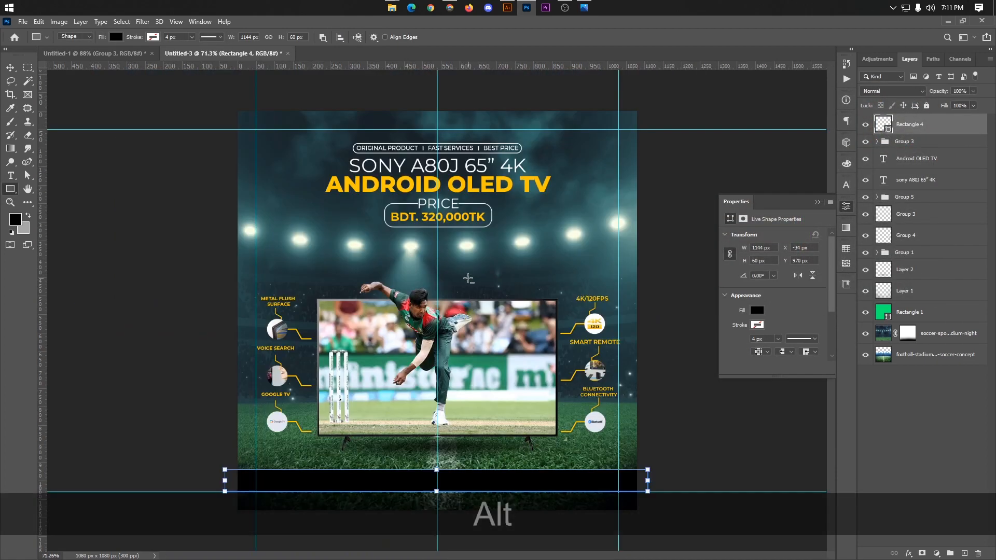
double_click(888, 130)
left_click(497, 180)
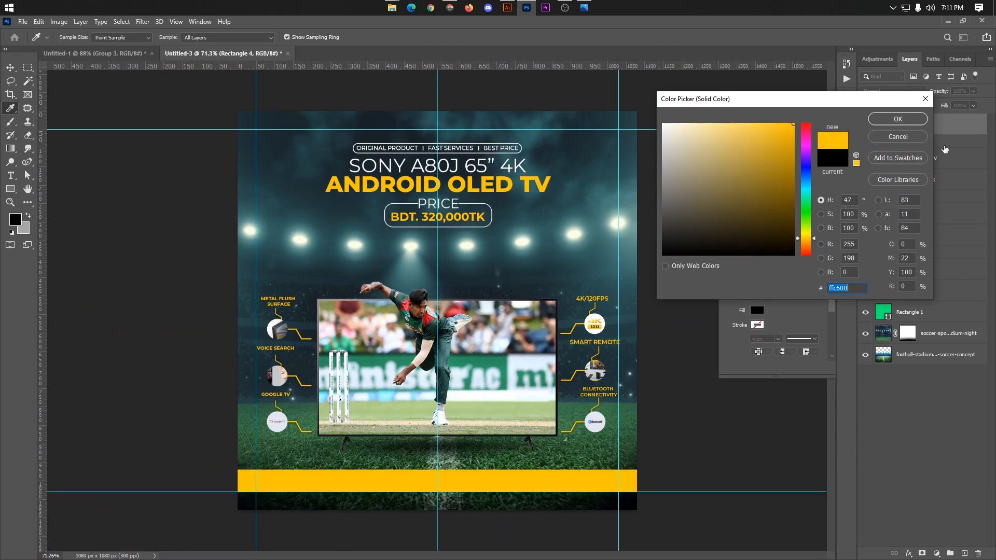
left_click(898, 118)
left_click(629, 428)
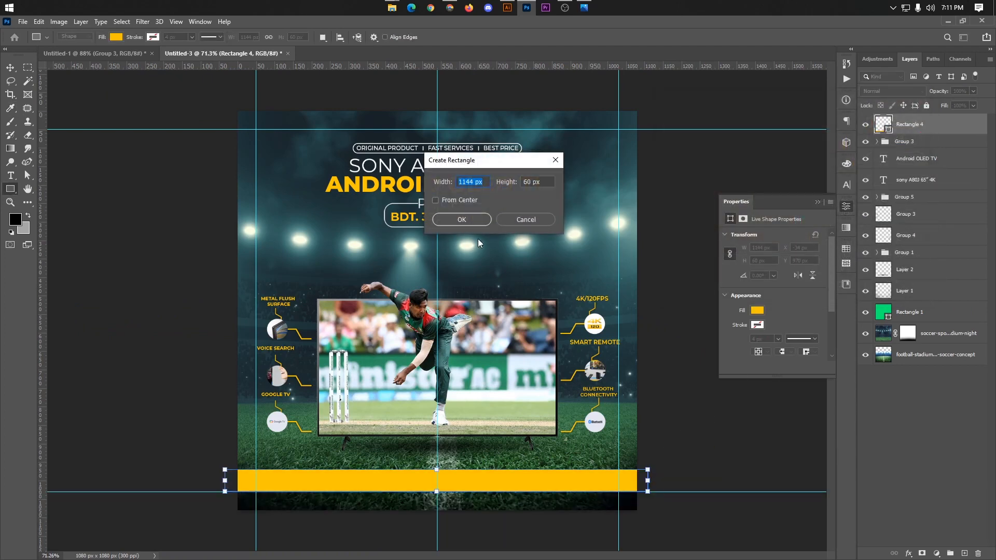
left_click(526, 220)
left_click(11, 68)
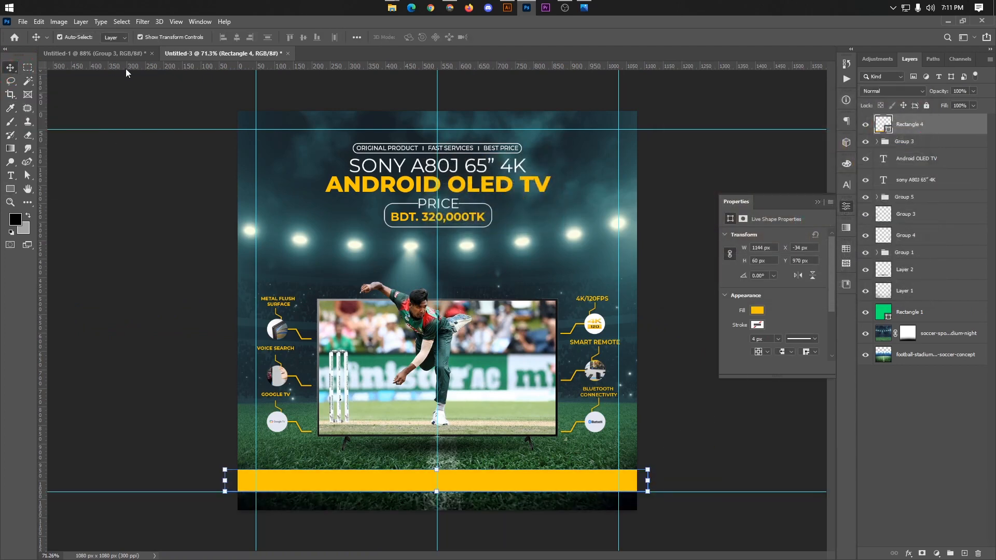
Step: Copy the contact details group from the Untitled-1 document into the advert and place it over the yellow bar
left_click(133, 53)
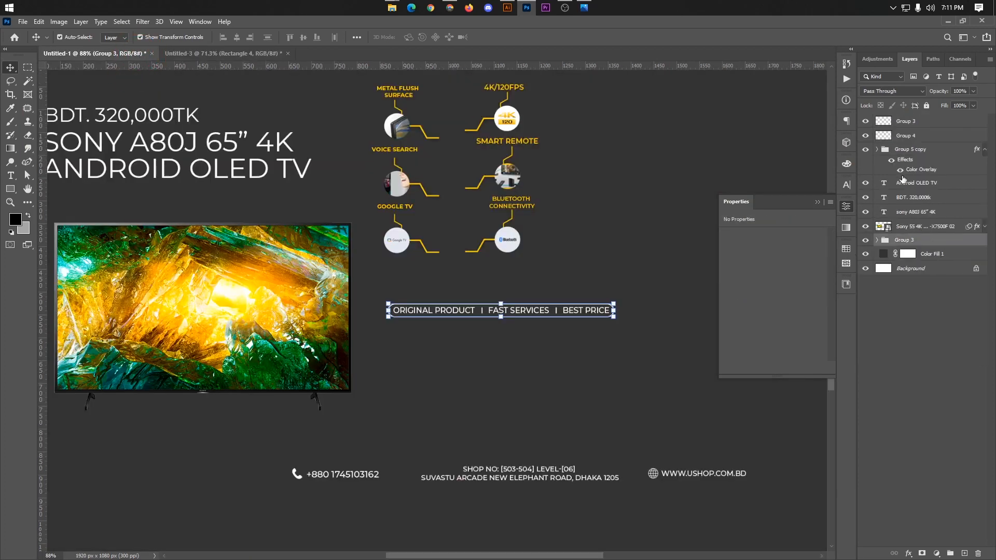
left_click(910, 149)
key("ctrl+c")
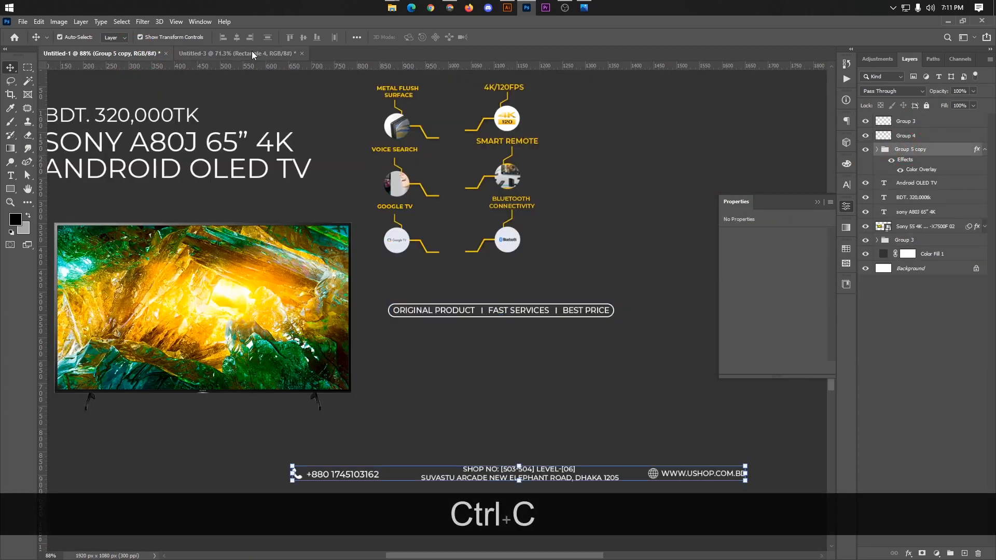
left_click(223, 53)
key("ctrl+v")
key("ctrl+t")
left_click_drag(501, 314, 517, 485)
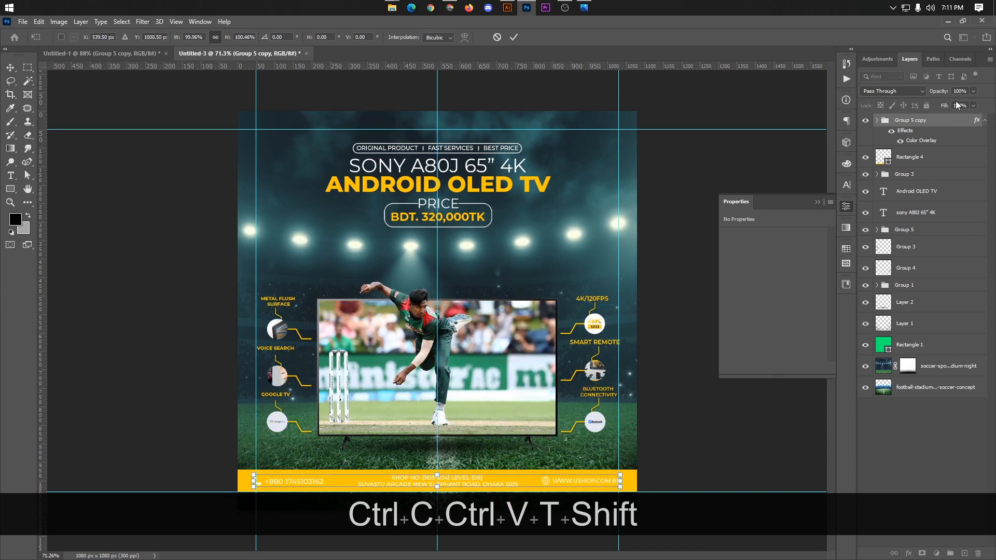
key("Return")
Step: Change the contact group's Color Overlay to black (#000000)
right_click(908, 125)
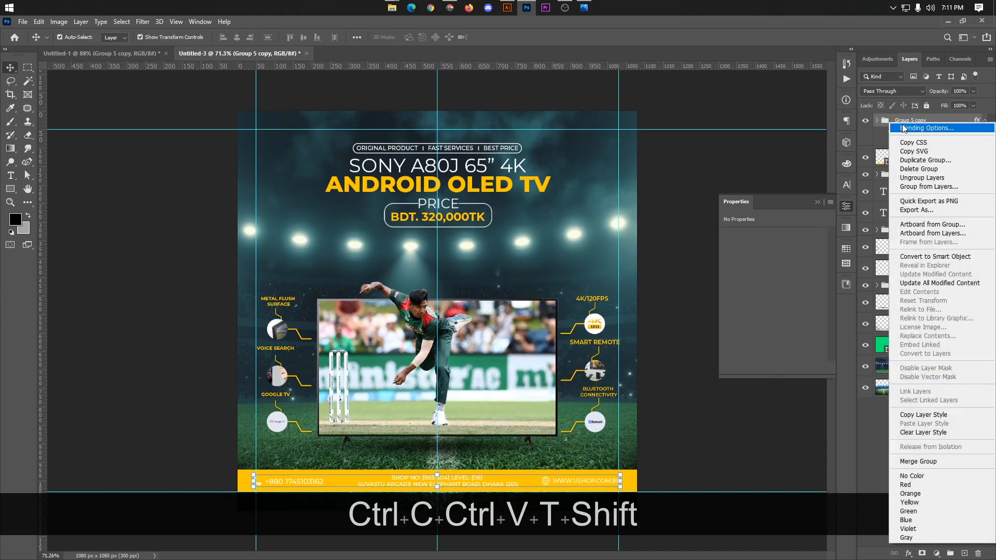
left_click(921, 132)
left_click(598, 275)
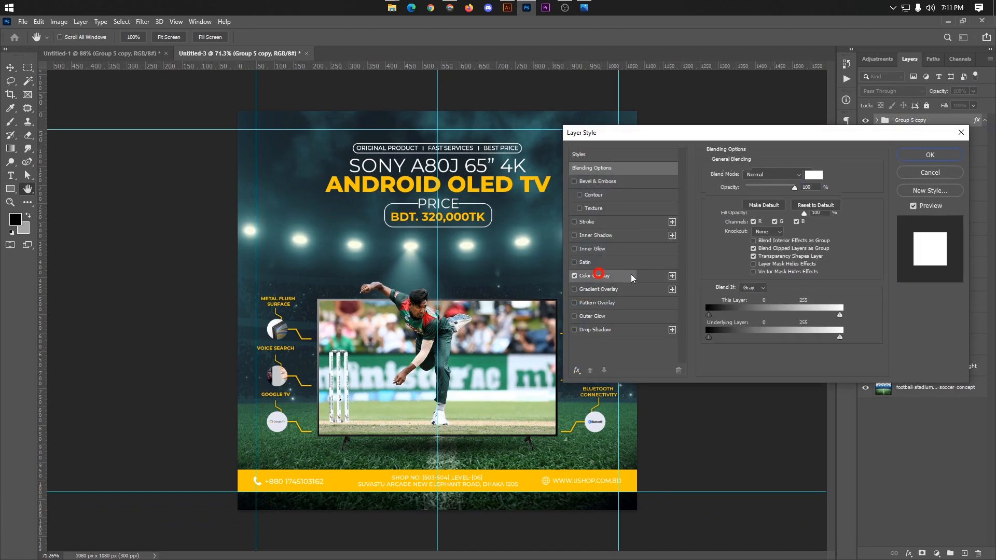
left_click(814, 174)
left_click_drag(733, 218, 581, 297)
left_click(897, 118)
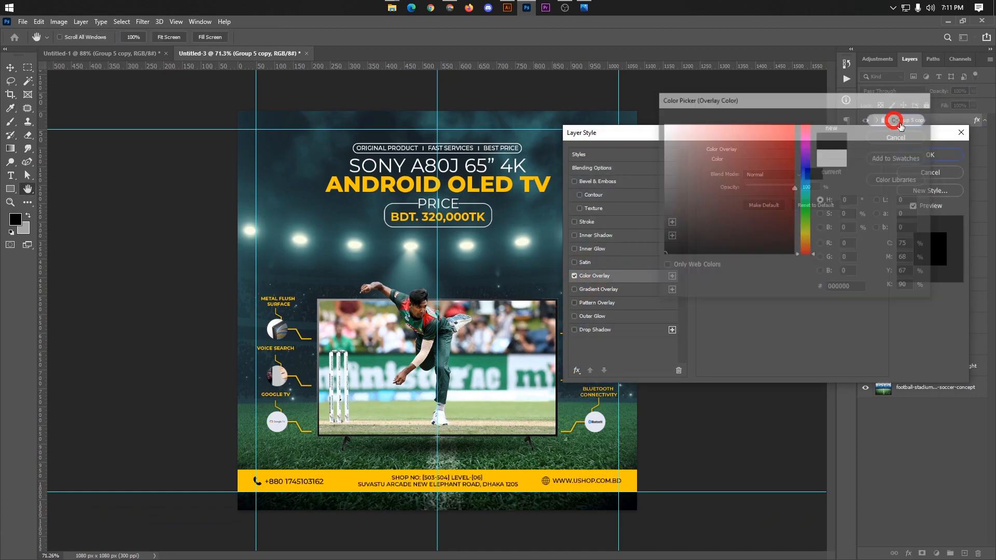
left_click(915, 155)
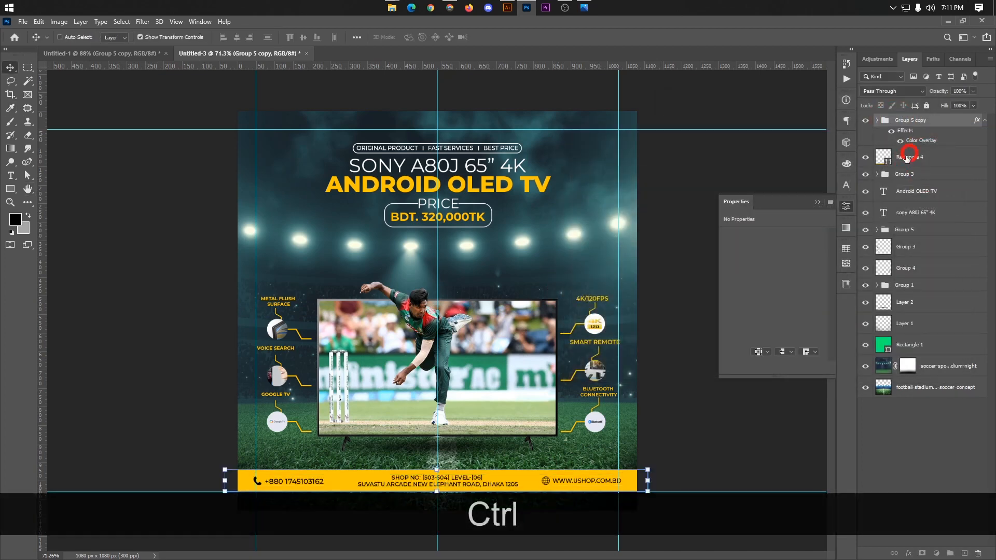
Step: Select the contact group together with the yellow bar and align their horizontal centres
left_click(914, 155, "ctrl")
left_click(239, 38)
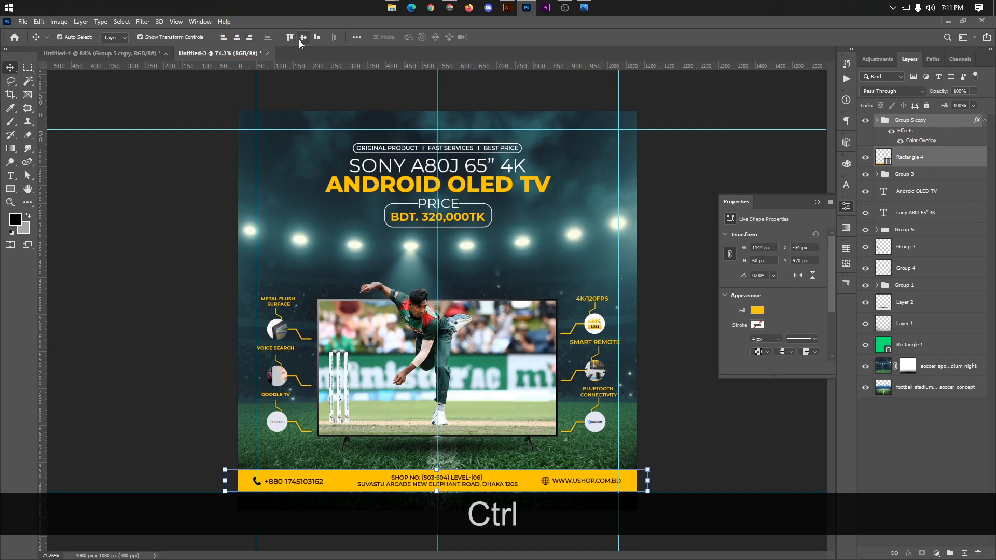
left_click(721, 415)
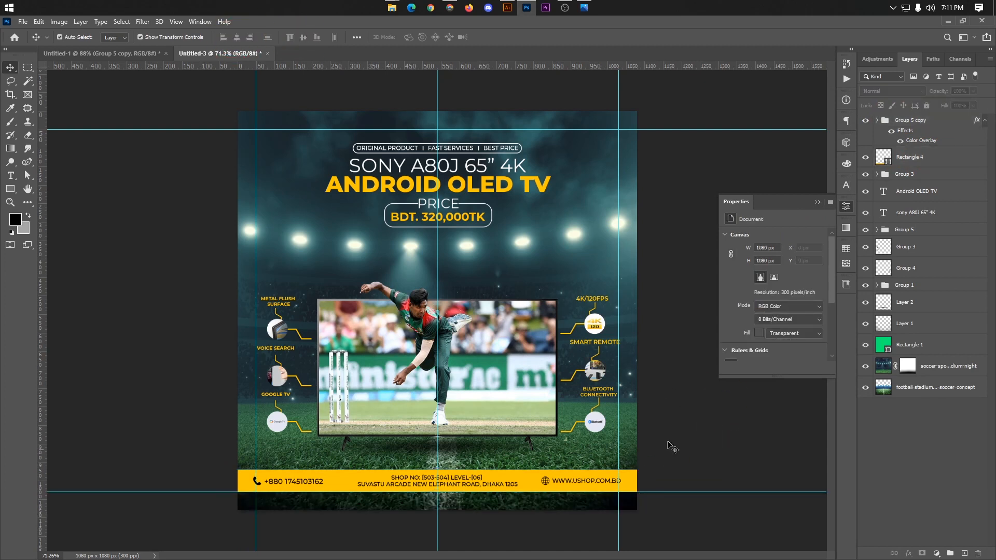
Step: Scale the contact group down to 98.99% so its right end meets the side guide
left_click(909, 123)
scroll(595, 498, "up", 3, "alt")
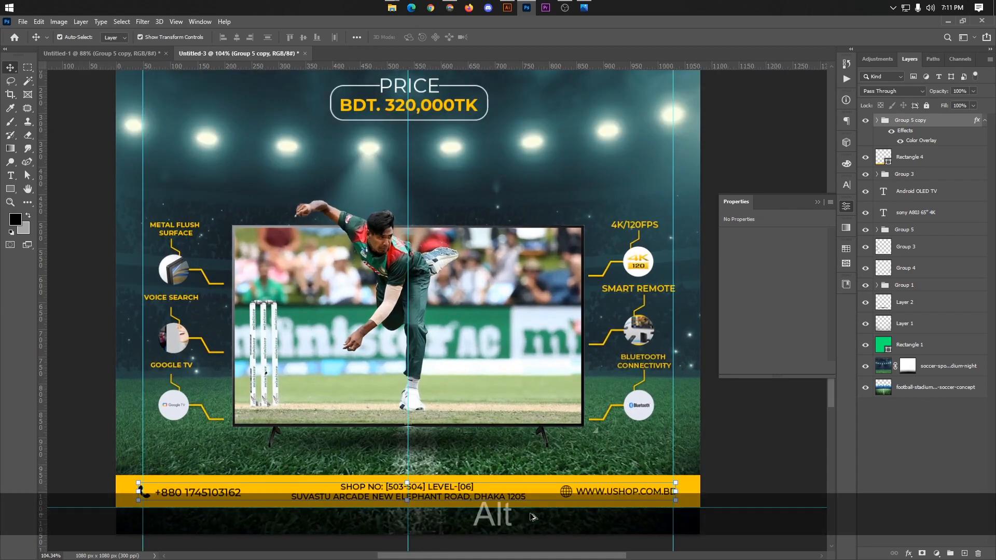
left_click_drag(721, 486, 719, 486)
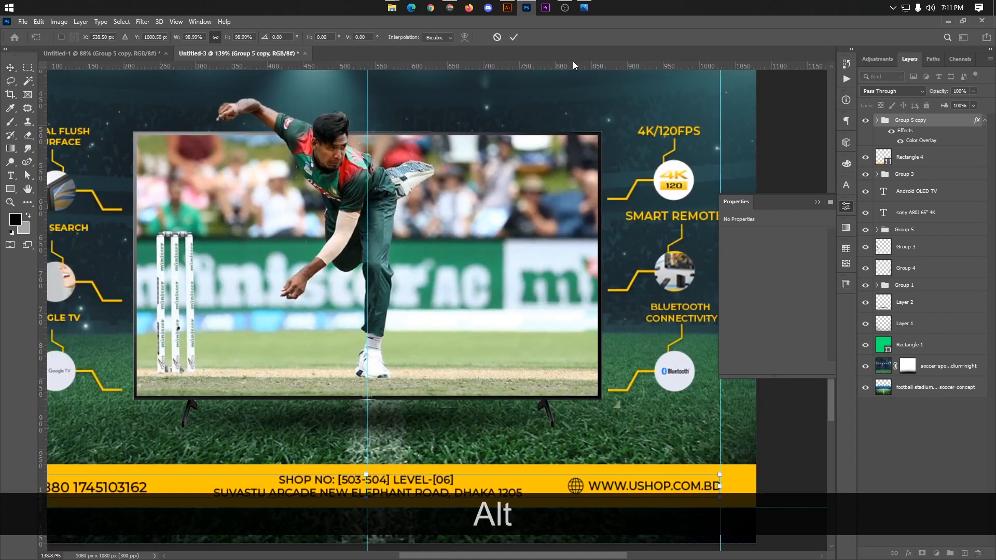
left_click(513, 37)
Step: Add a layer mask to the yellow bar and fade its right end with a linear gradient
left_click(911, 156)
scroll(364, 338, "down", 3, "alt")
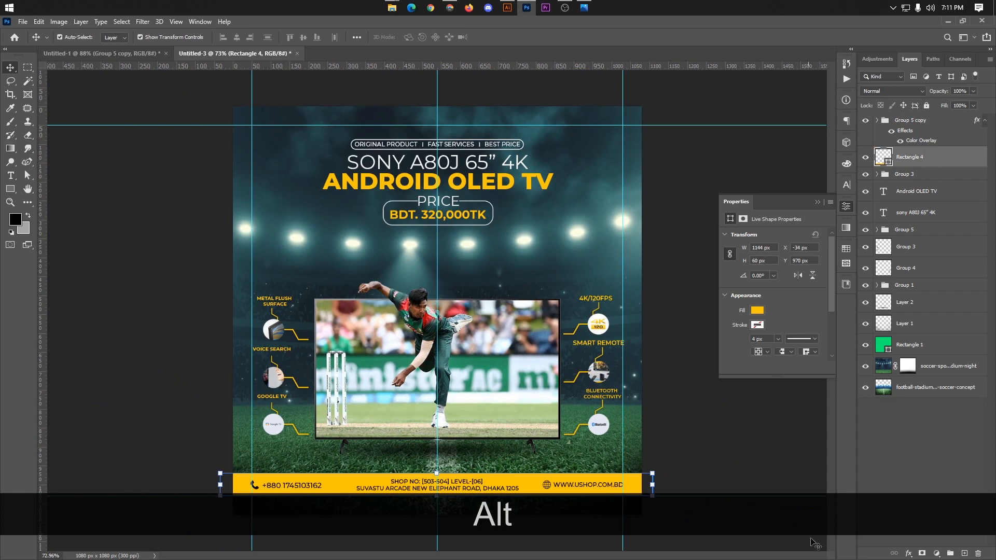
left_click(922, 553)
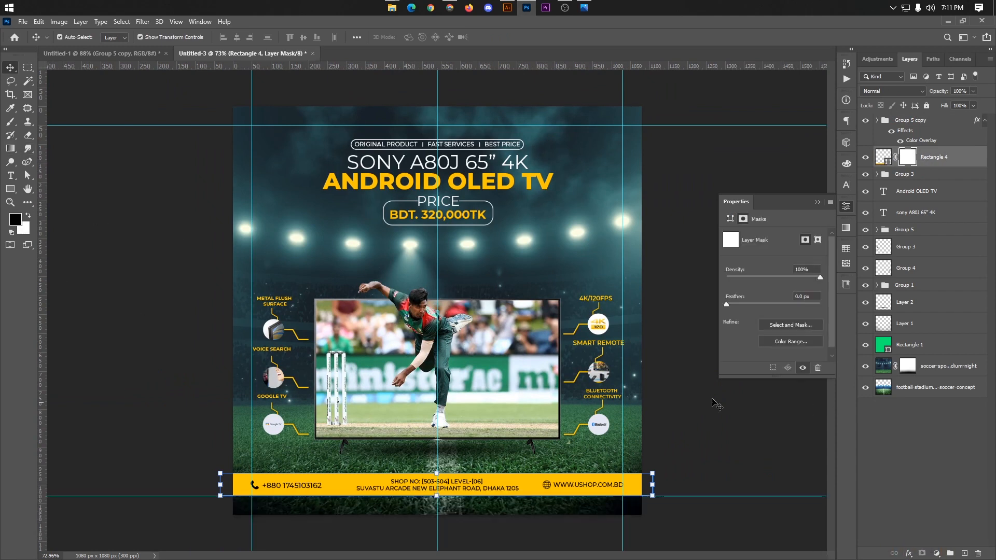
left_click(11, 149)
scroll(609, 410, "up", 2)
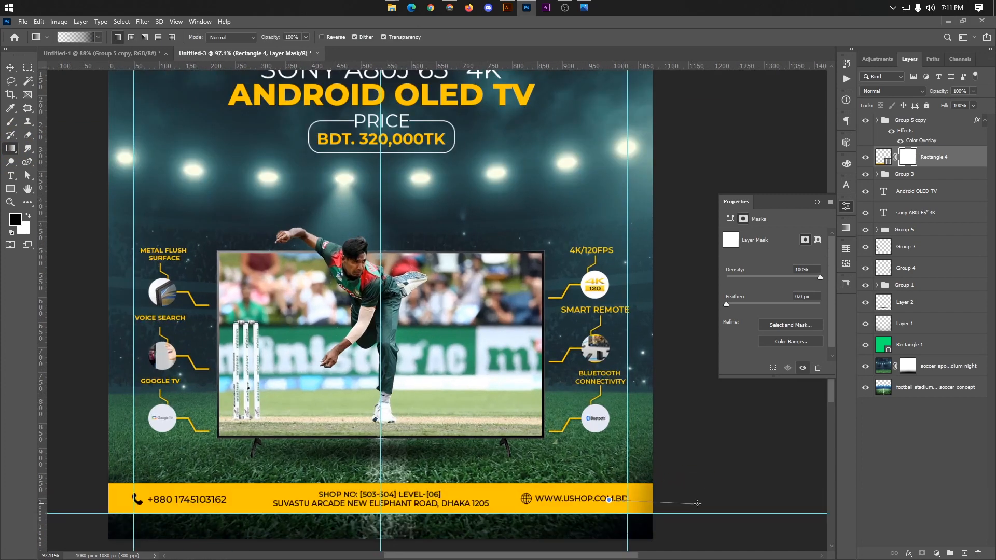
left_click_drag(567, 500, 751, 511)
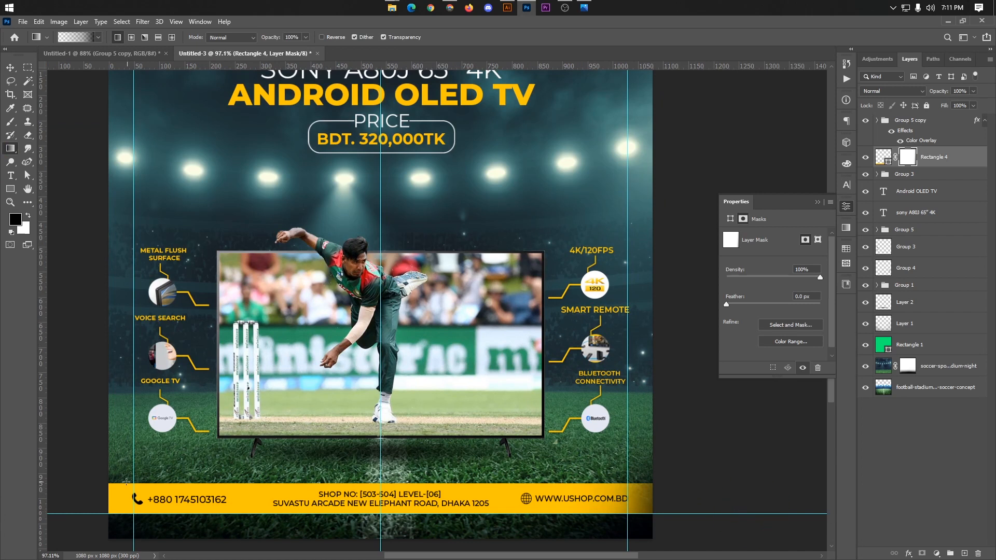
Step: Fade the yellow bar's left end with linear gradients on its layer mask, and undo an extra gradient tried on the right end
scroll(156, 500, "left", 3)
left_click_drag(73, 490, 249, 503)
left_click_drag(118, 499, 289, 507)
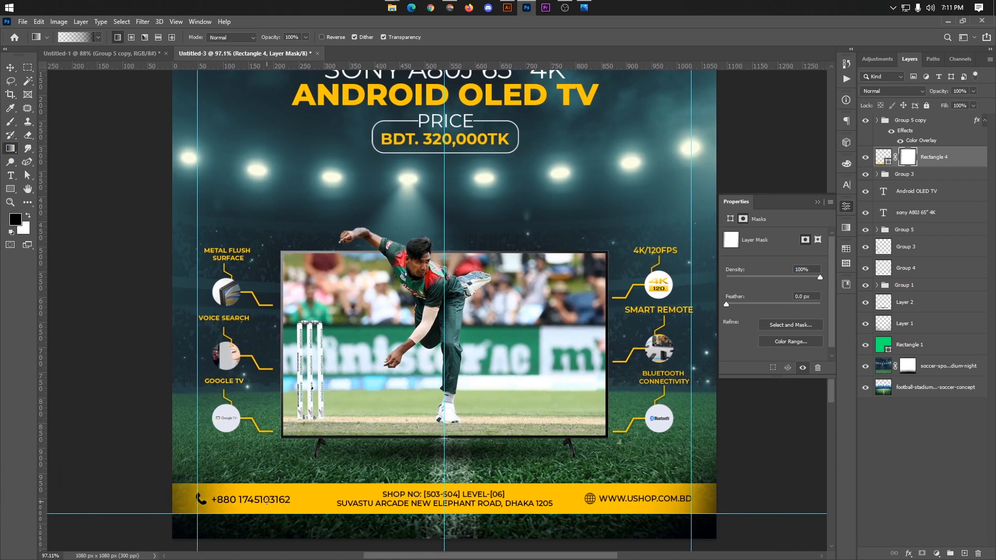
left_click_drag(137, 499, 261, 502)
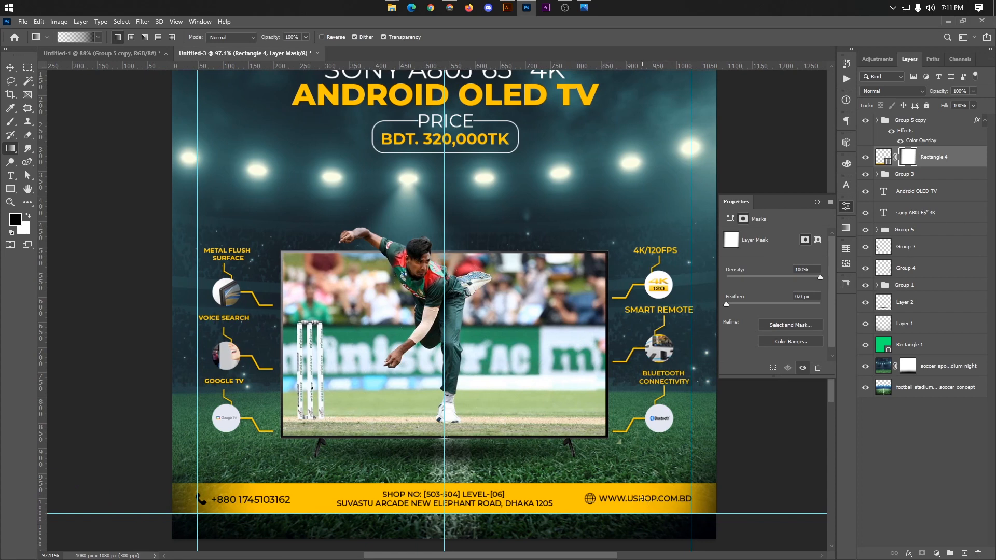
scroll(635, 467, "down", 2)
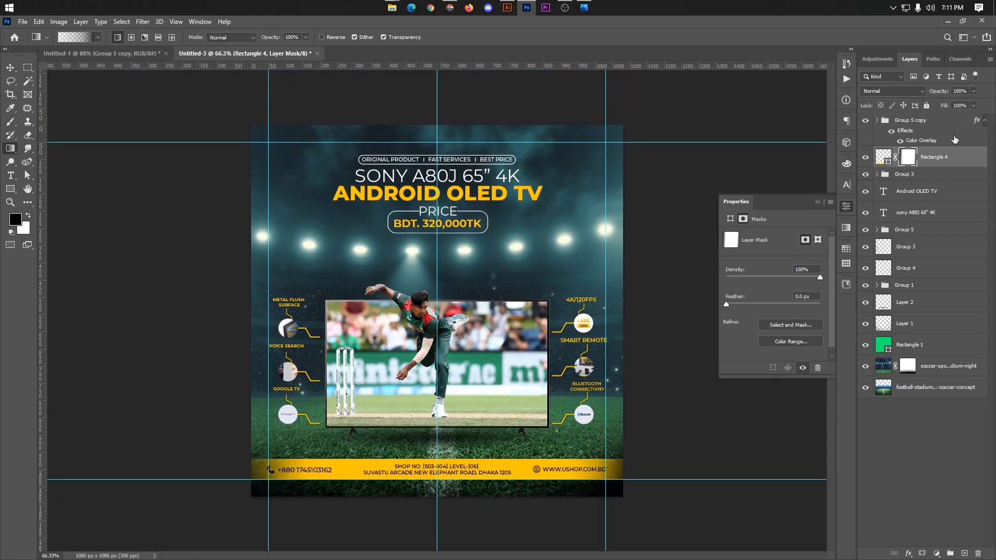
left_click_drag(572, 461, 656, 467)
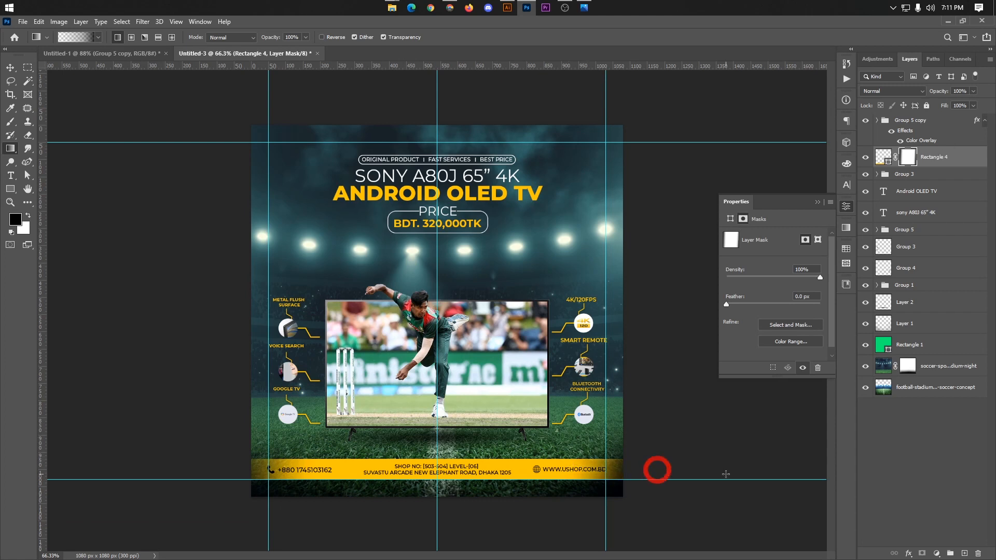
key("ctrl+z")
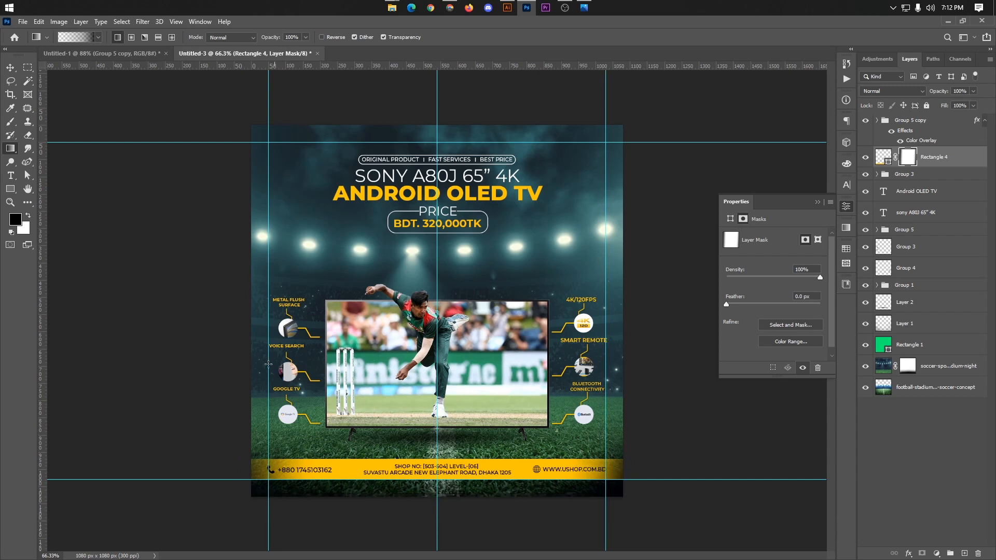
Step: Switch to the Move tool, clear the layer selection and collapse the mask properties
left_click(974, 91)
mouse_move(975, 103)
left_mouse_down()
mouse_move(964, 104)
mouse_move(977, 102)
left_mouse_up()
left_click(10, 68)
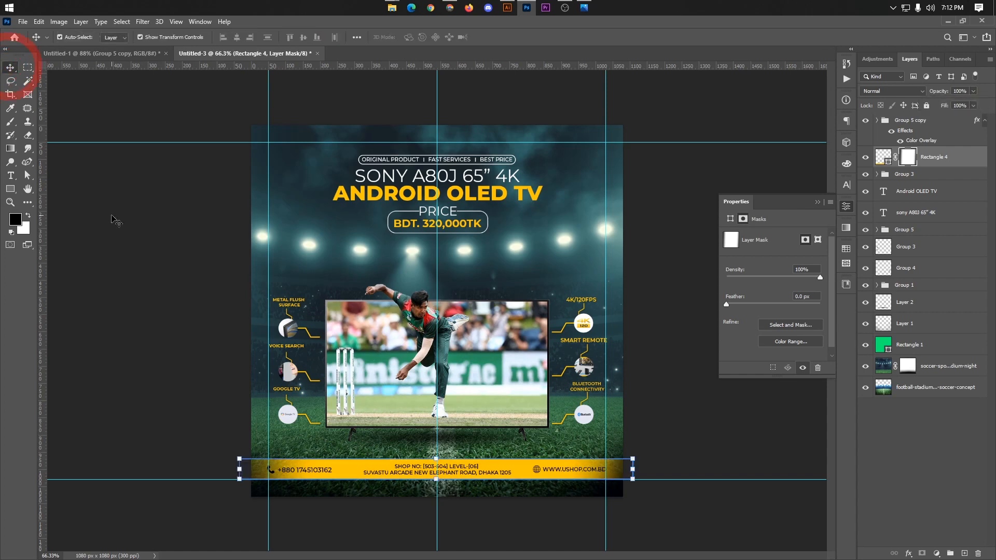
scroll(605, 349, "down", 2)
scroll(540, 374, "up", 2)
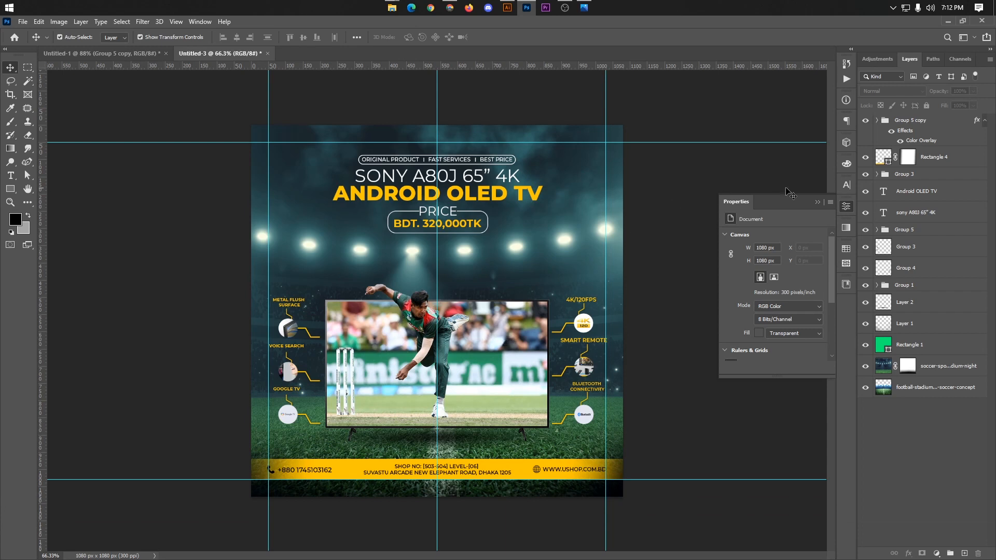
left_click(818, 202)
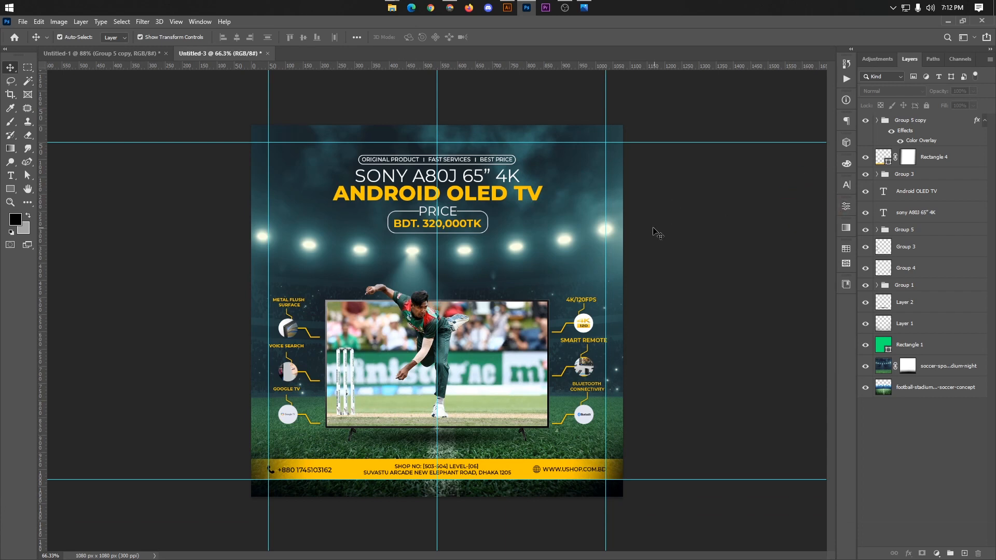
Step: Scale the tagline, title lines and price group together to 106.23% and nudge them 2 px down
left_click(909, 126)
left_click(921, 184)
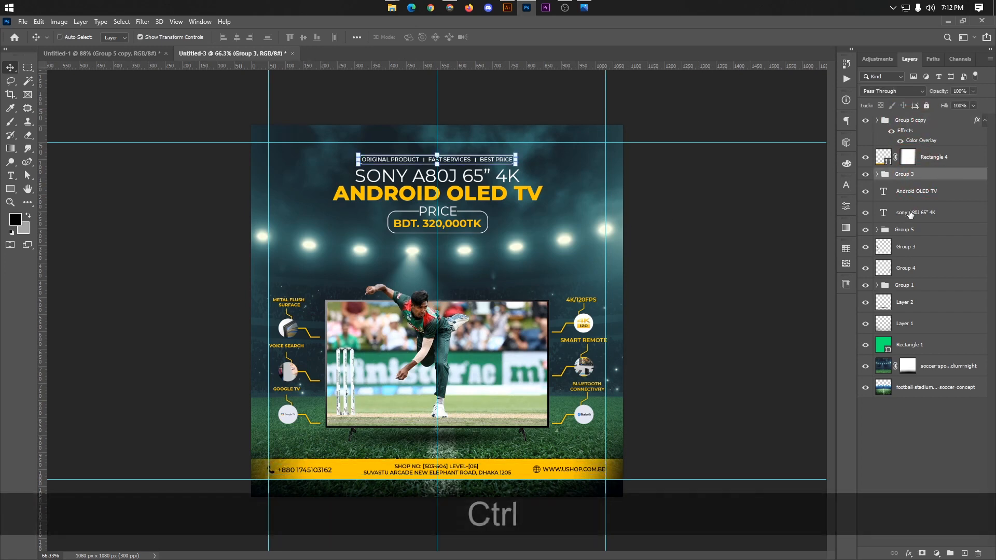
left_click(916, 213, "shift")
key("ctrl+t")
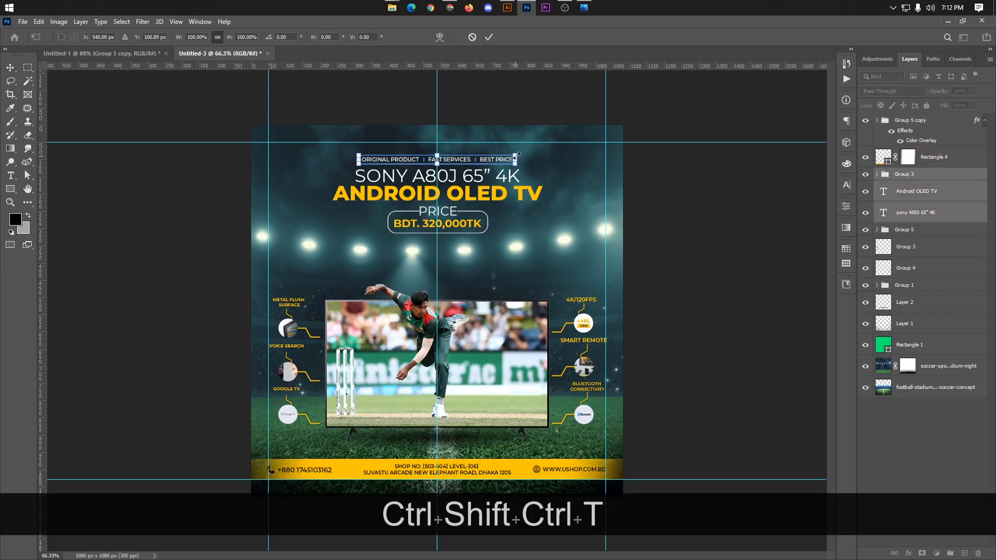
left_click(488, 37)
left_click(916, 229, "ctrl")
key("ctrl+t")
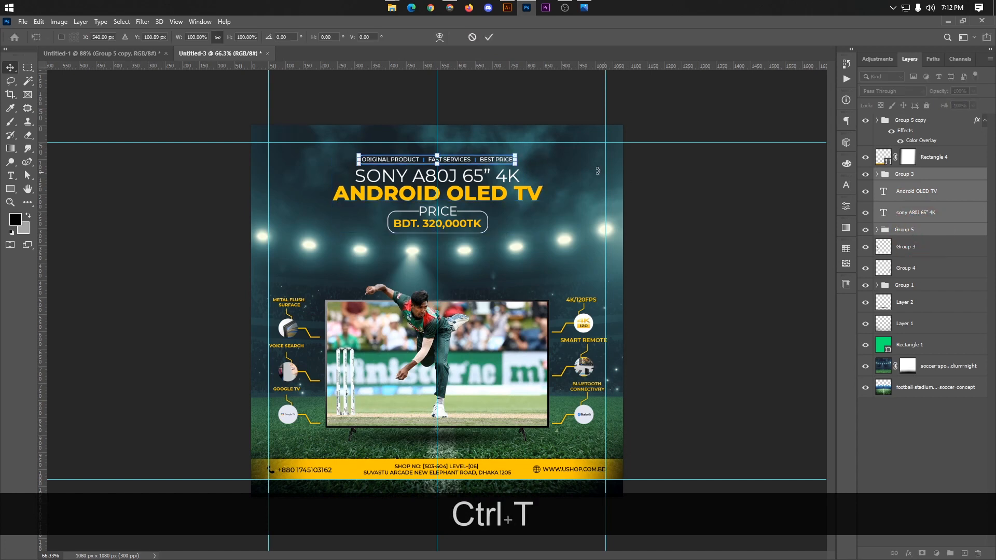
left_click_drag(542, 156, 548, 153)
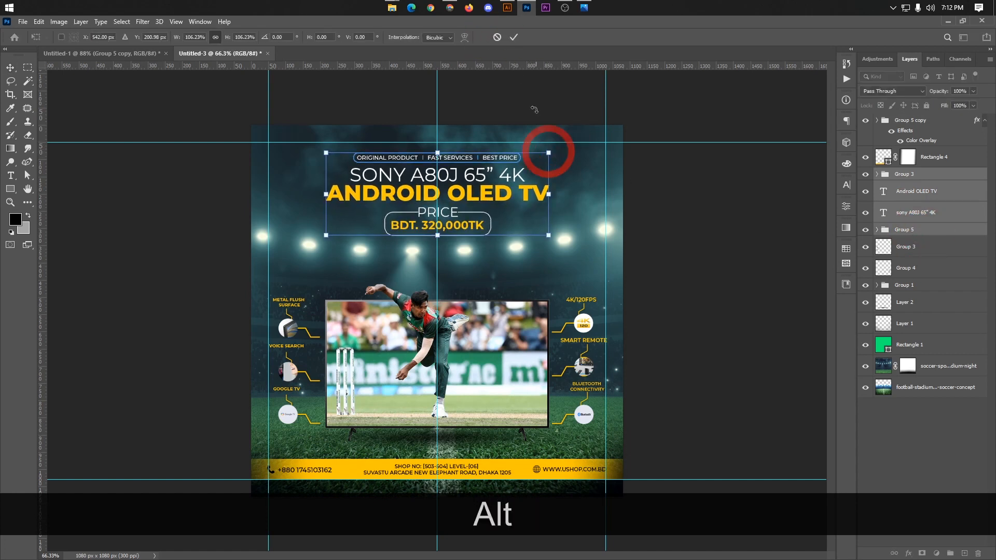
left_click(514, 37)
key("Down")
key("Down")
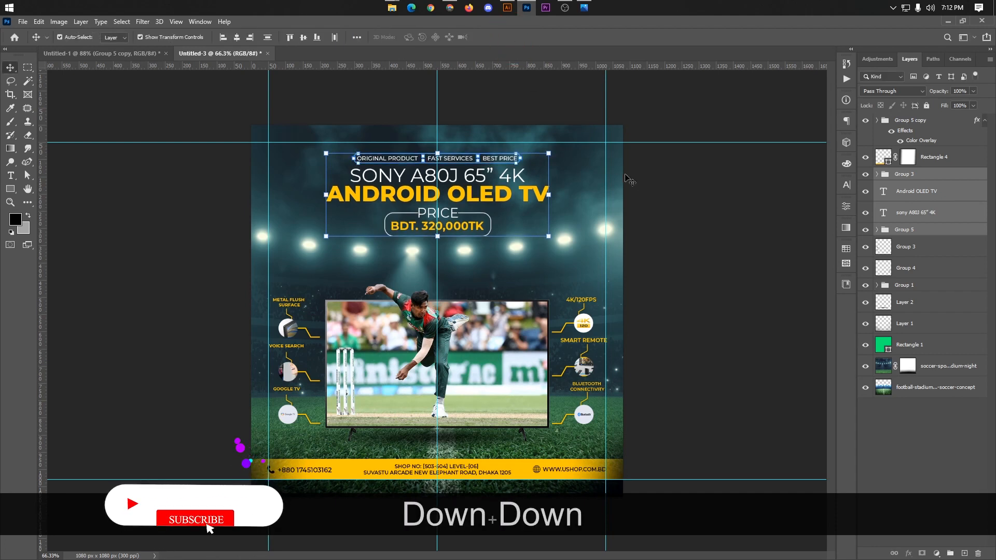
left_click(694, 195)
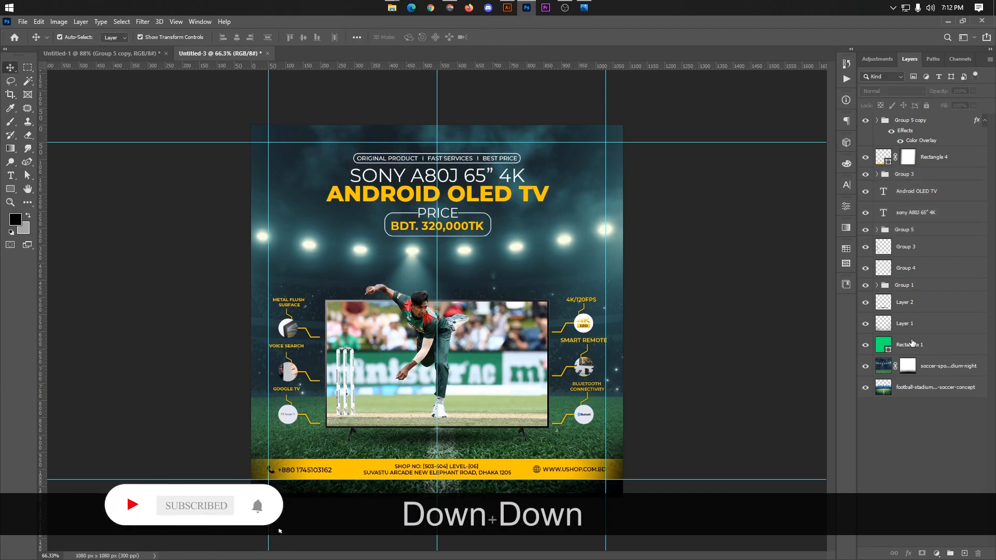
Step: Group the green Rectangle 1 layer with the two stadium background photos
left_click(912, 343)
left_click(917, 392, "shift")
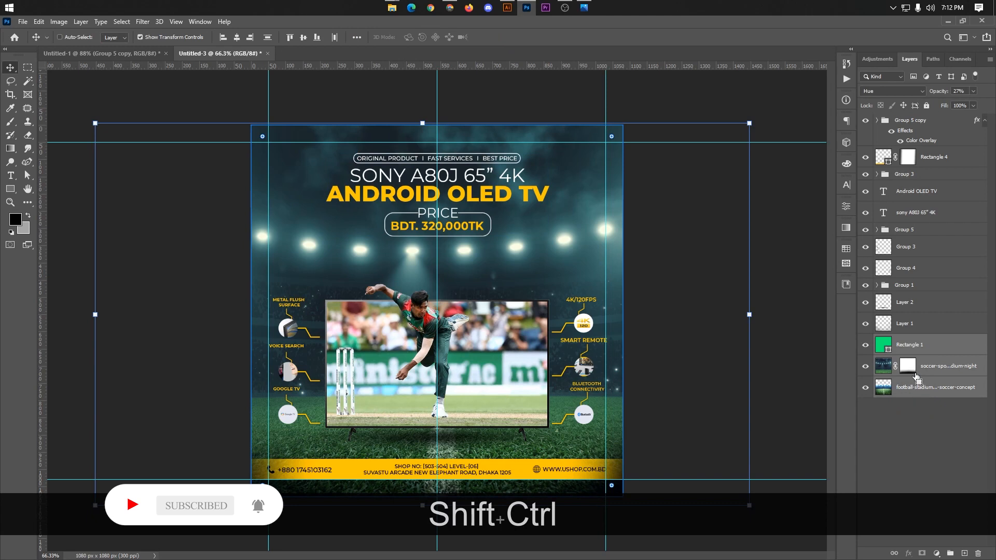
key("ctrl+shift+g")
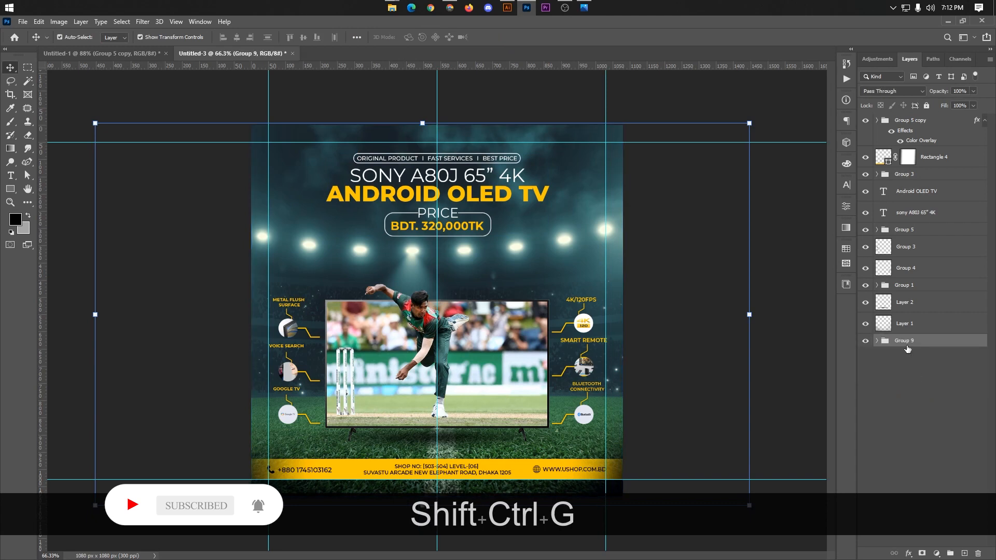
Step: Add an Exposure adjustment layer above Rectangle 1 inside the background group, set its exposure to +0.33 and delete its layer mask
left_click(877, 340)
left_click(912, 360)
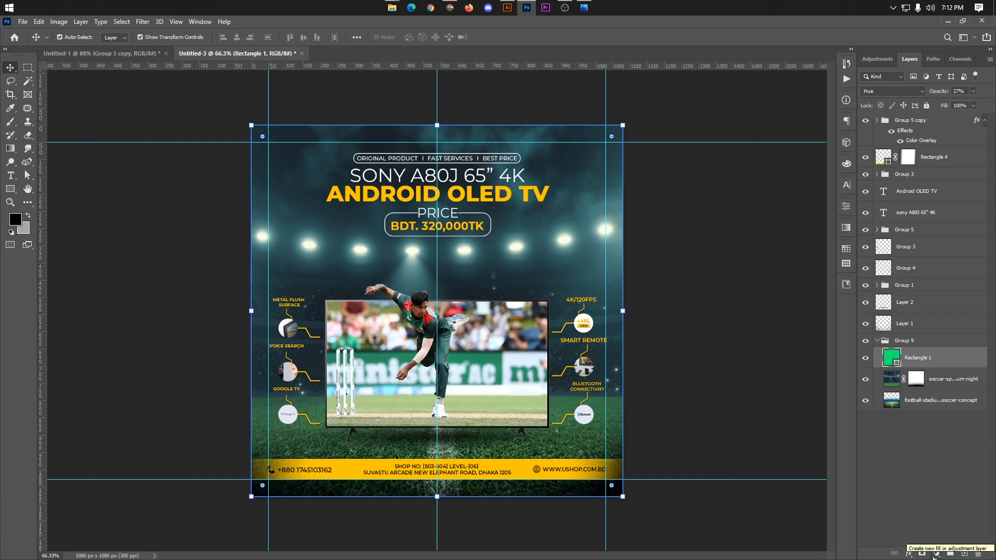
left_click(936, 554)
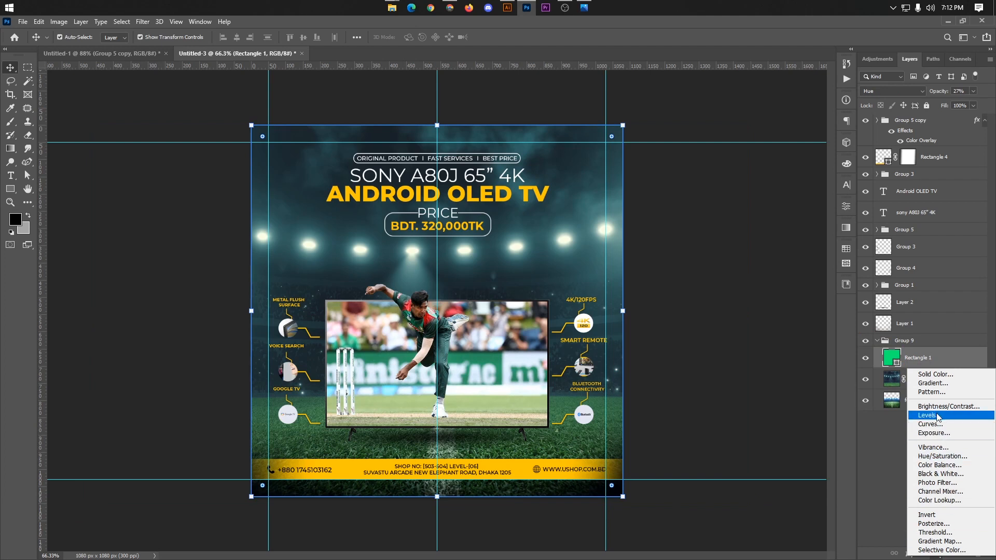
left_click(939, 433)
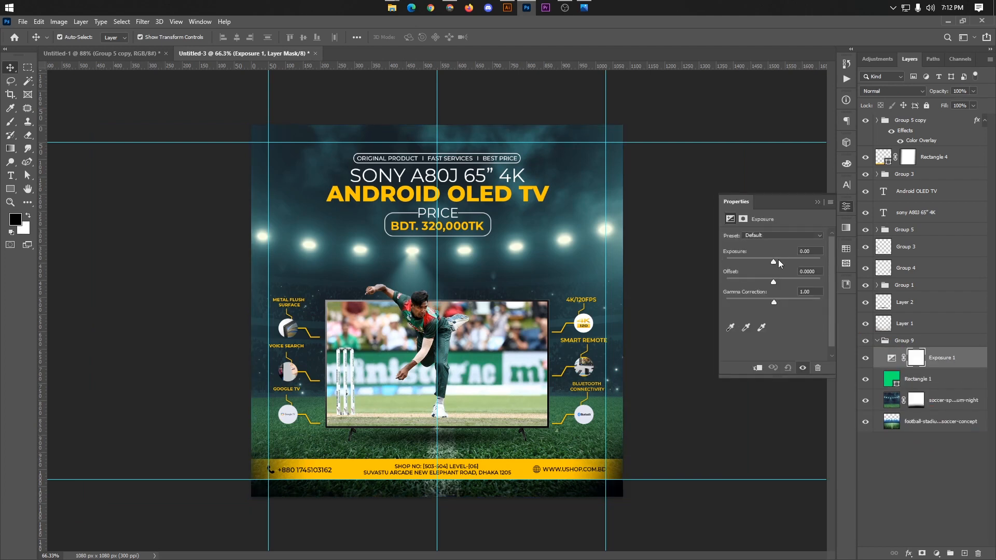
left_click_drag(779, 259, 776, 260)
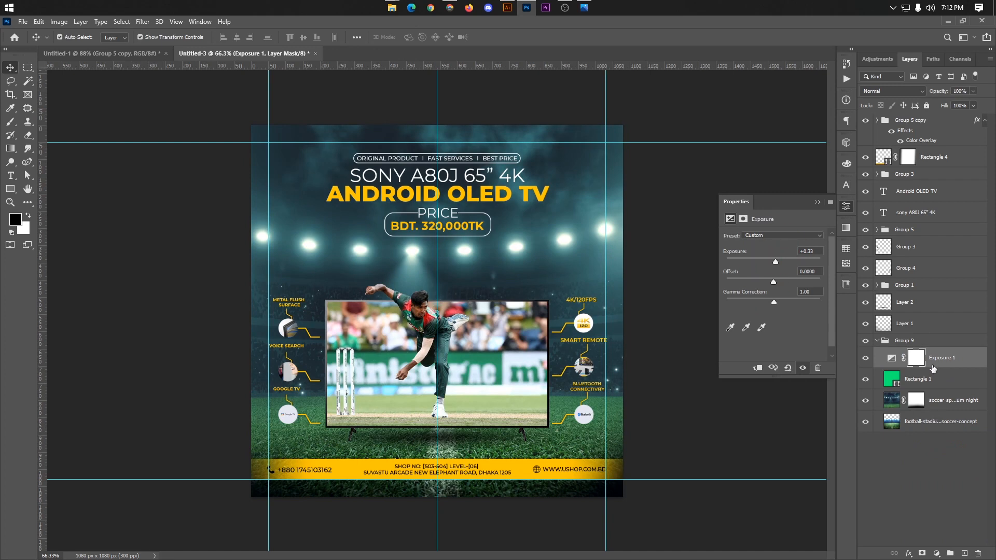
key("BackSpace")
Step: Add a Color Balance adjustment layer above the Exposure layer and try adjusting its midtone cyan-red balance
left_click(937, 554)
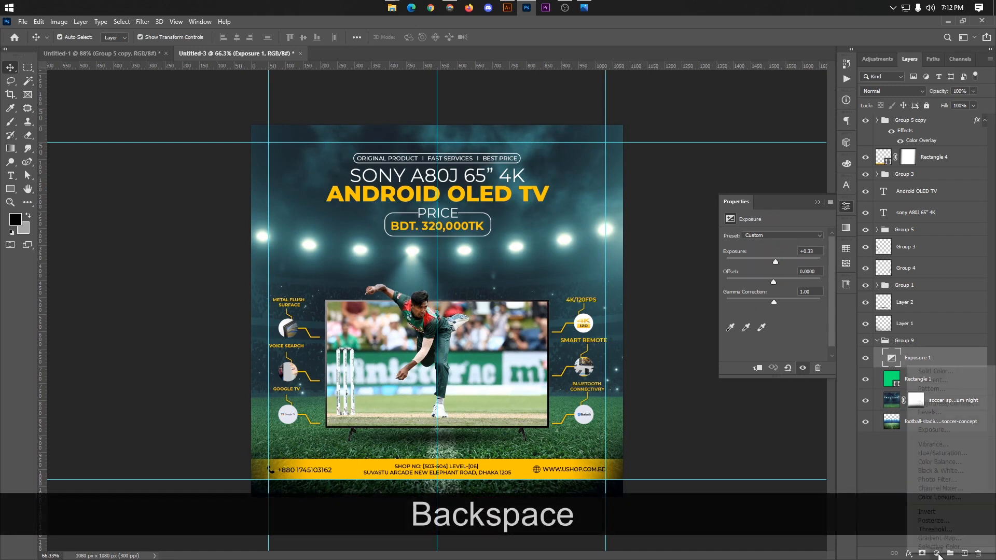
left_click(927, 462)
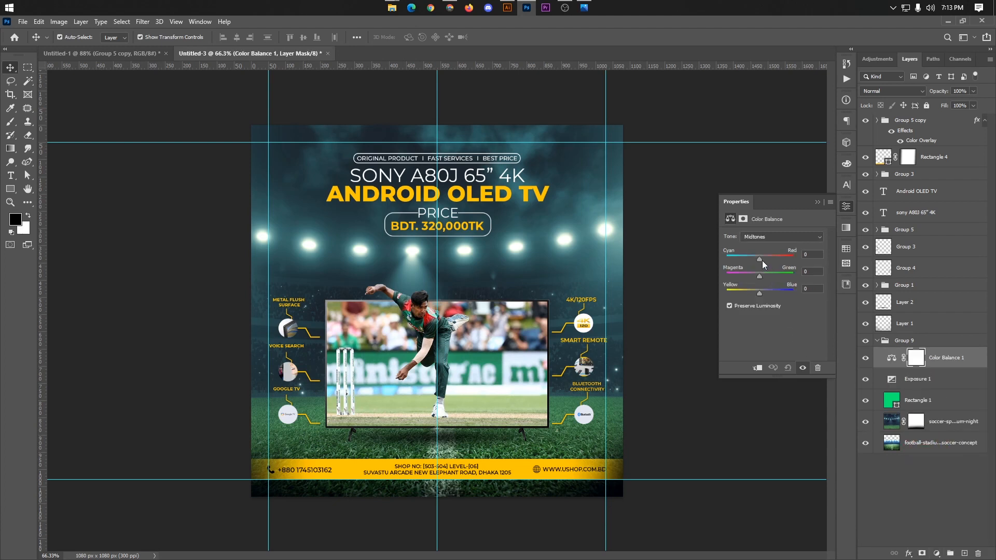
mouse_move(762, 261)
left_mouse_down()
mouse_move(770, 260)
mouse_move(761, 261)
left_mouse_up()
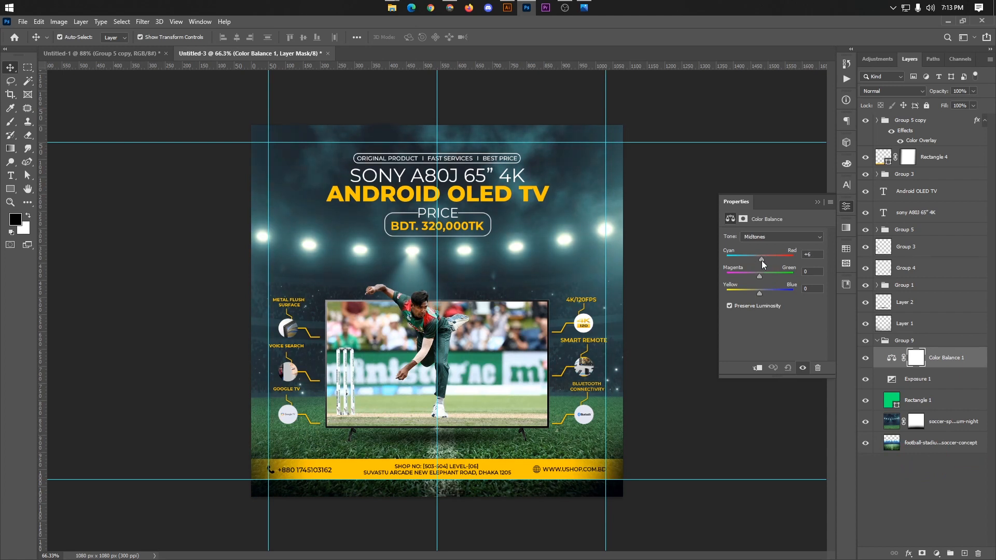
left_click(818, 203)
Step: Add a Color Lookup adjustment layer above Color Balance, trying 2Strip.look and settling on 3Strip.look as its 3DLUT file
left_click(936, 554)
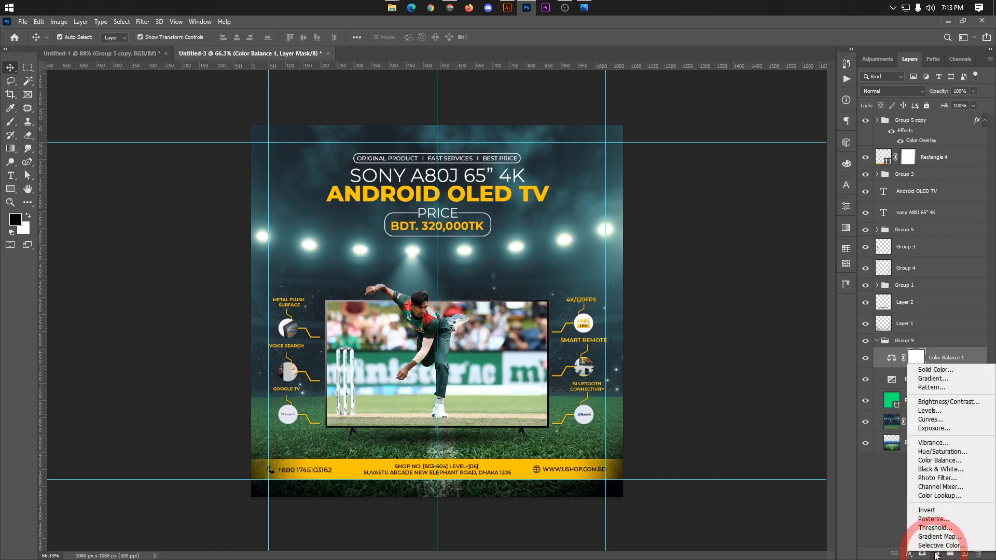
left_click(933, 497)
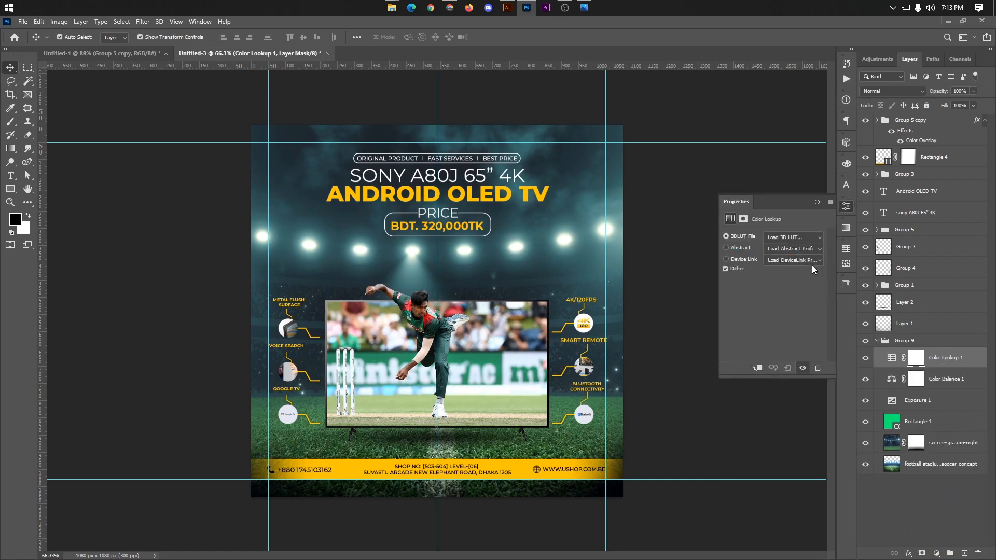
left_click(794, 237)
left_click(793, 282)
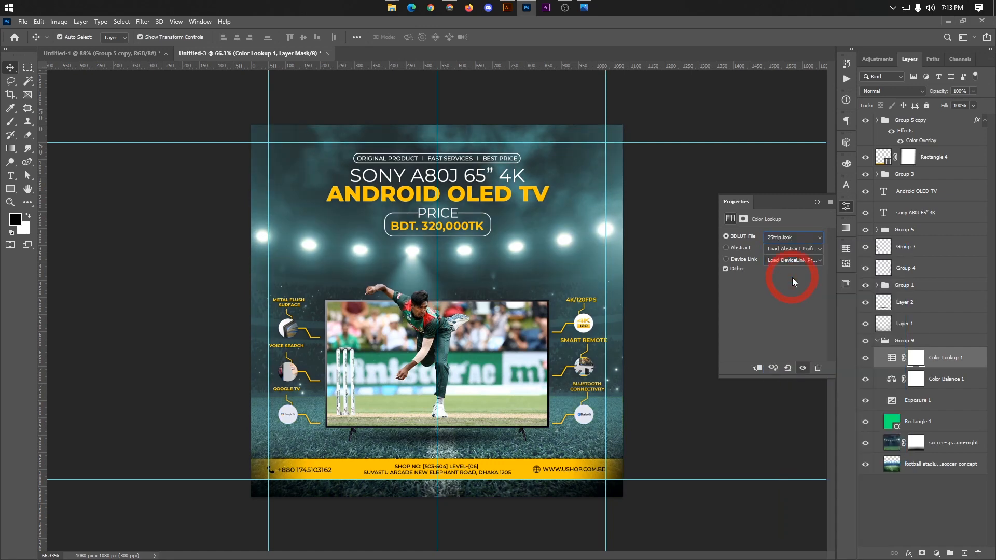
left_click(782, 237)
left_click(783, 260)
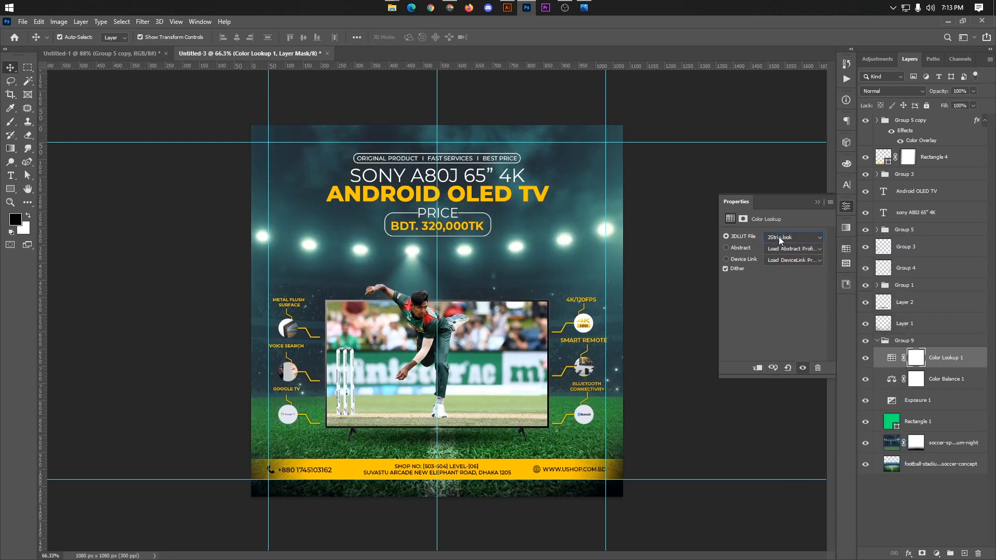
Step: Compare the design with and without the Color Lookup layer, and set that layer's opacity to 90%
left_click(863, 362)
left_click(863, 362)
left_click(863, 362)
left_click(863, 362)
left_click(948, 93)
key("Down")
key("Down")
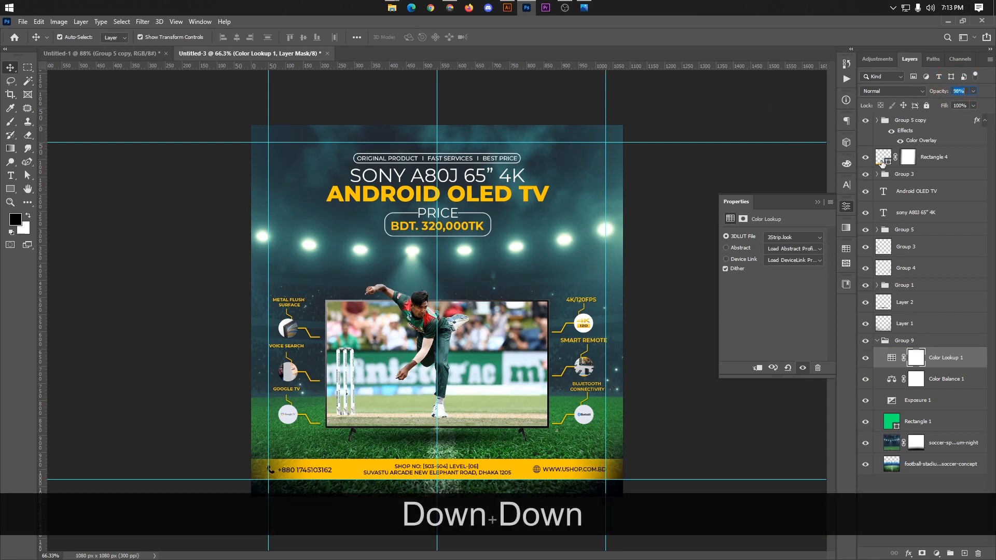
type("90")
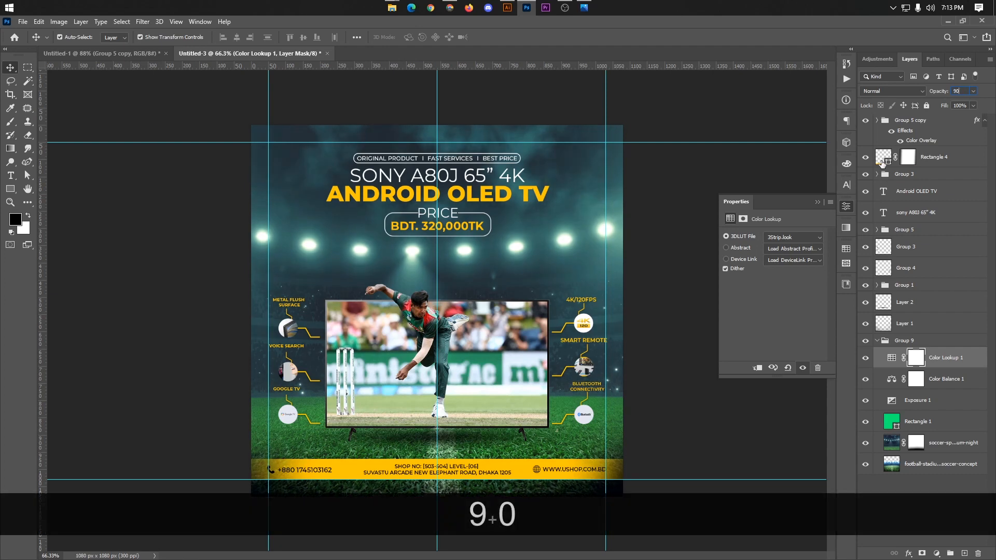
left_click(818, 201)
left_click(664, 215)
Step: Compare the whole design with the reference image 3.jpg in Photos, close that image and inspect the design again
scroll(646, 266, "down", 1)
key("alt")
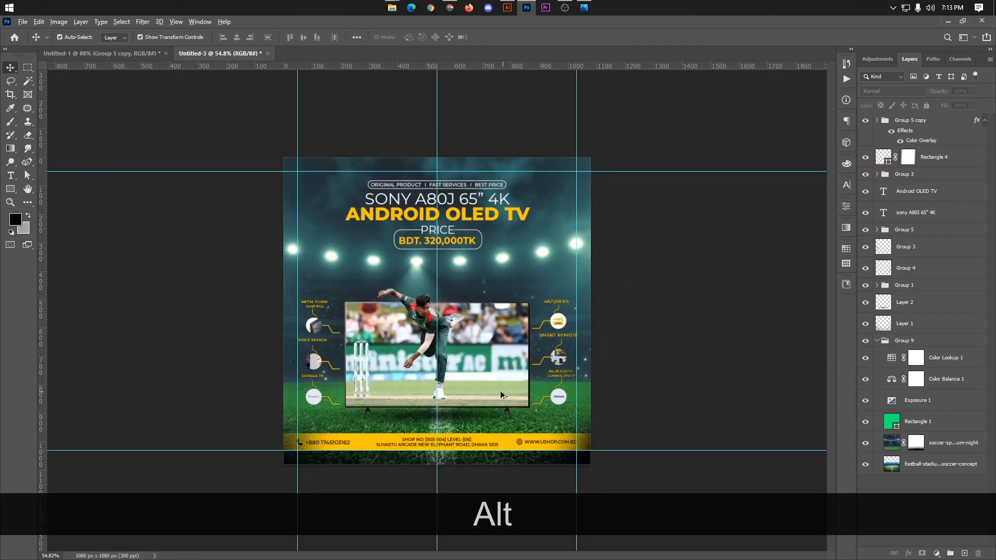
scroll(571, 346, "up", 1)
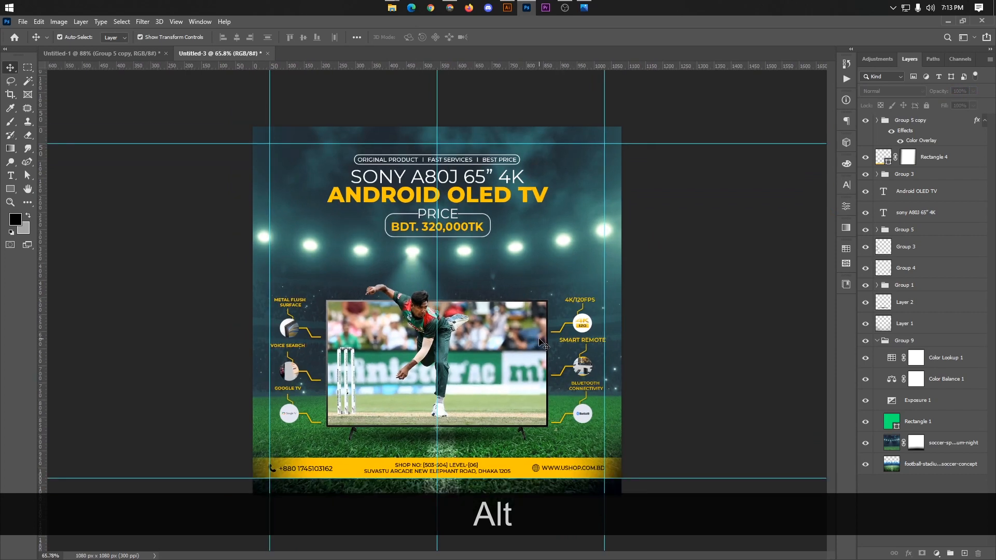
left_click(584, 7)
left_click(984, 24)
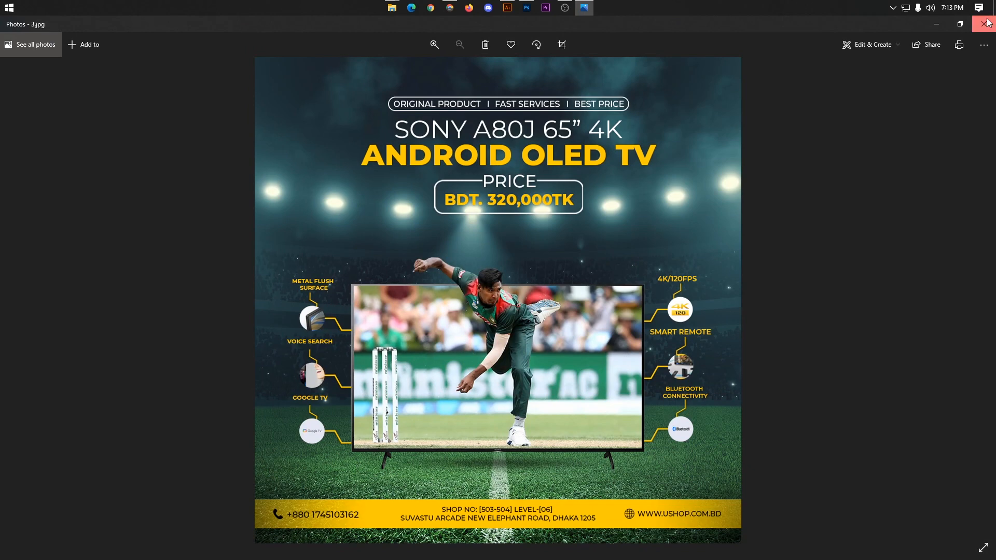
scroll(446, 340, "up", 1)
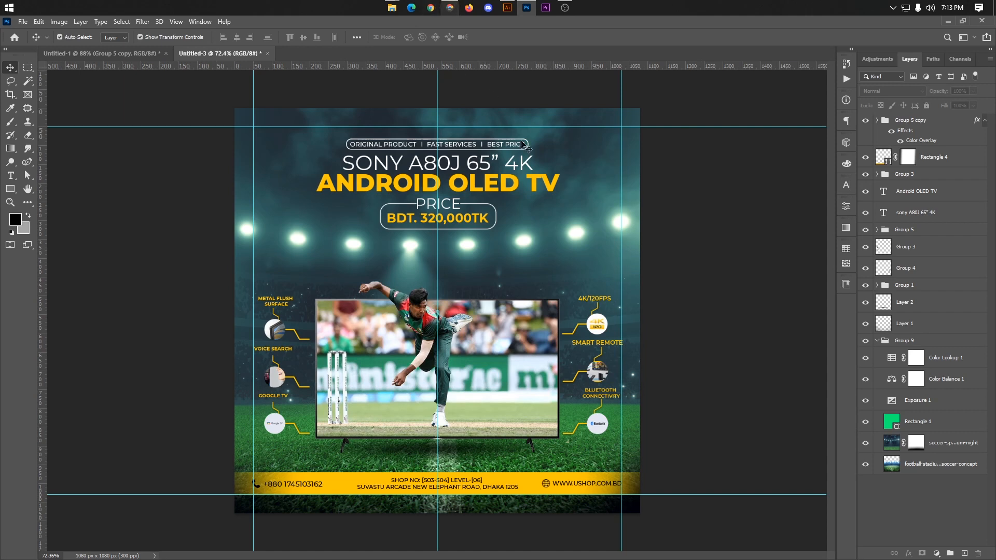
Step: Switch to Chrome, where the bowler image search is open
left_click(458, 11)
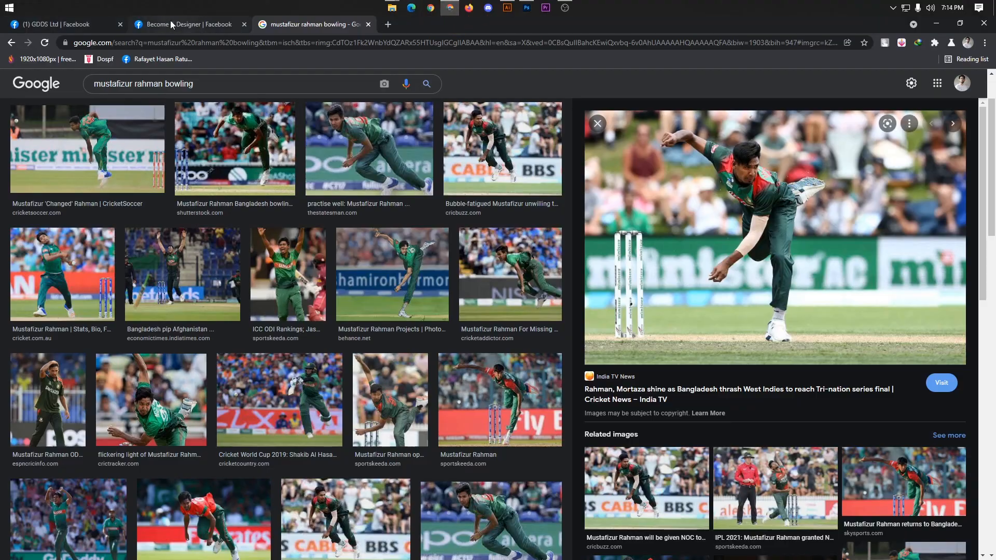